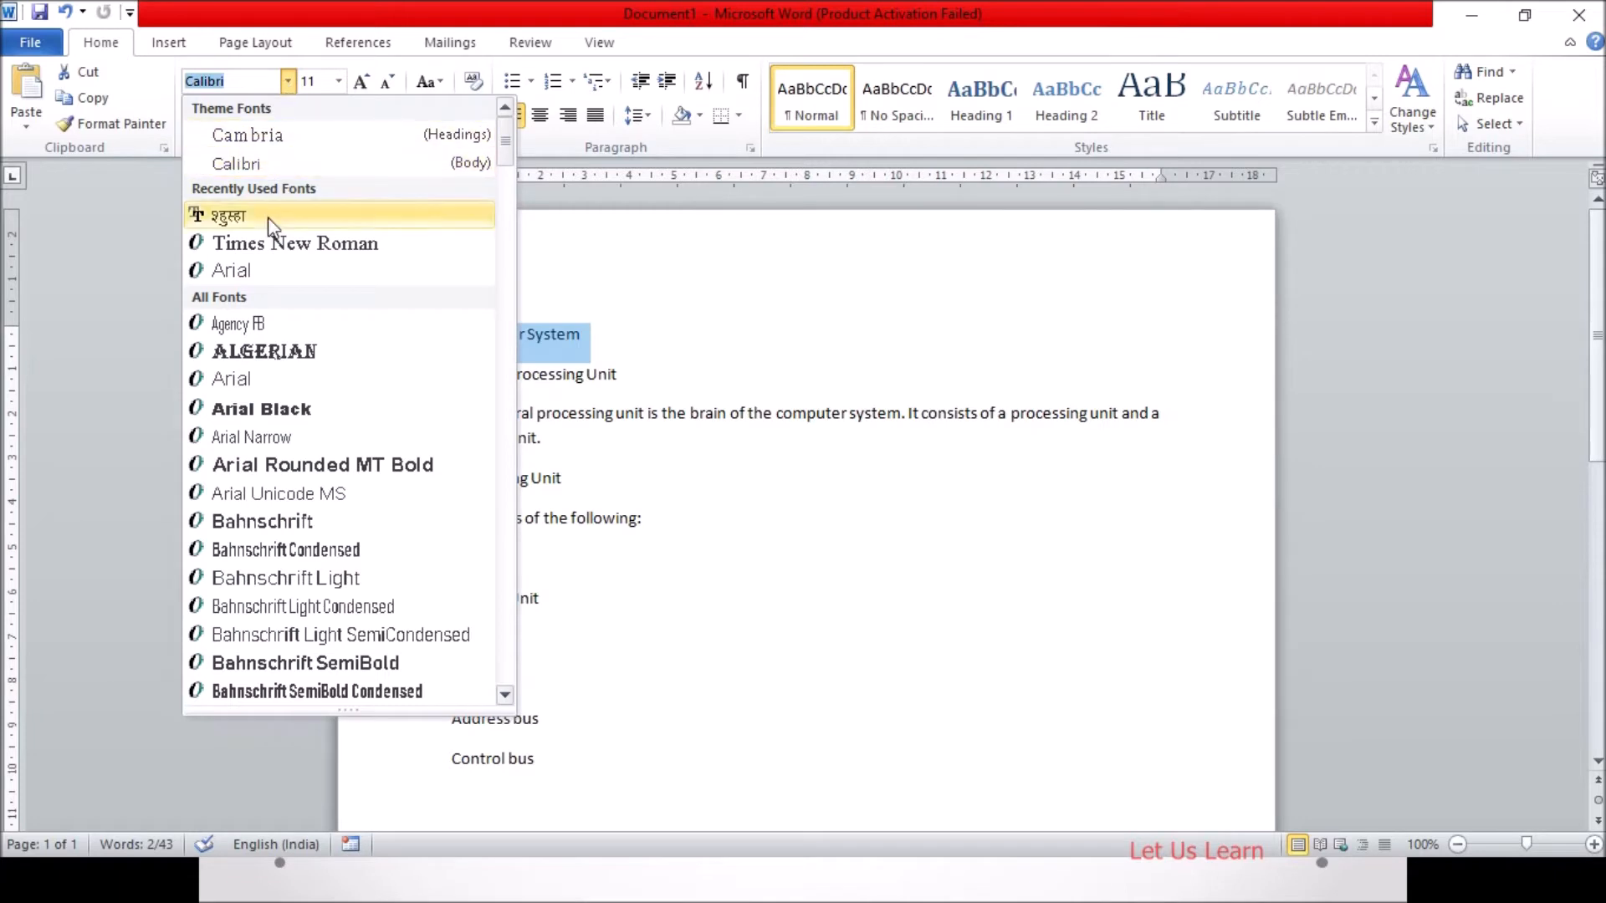
Set the selected "Computer System" title to Times New Roman at size 16
click(267, 243)
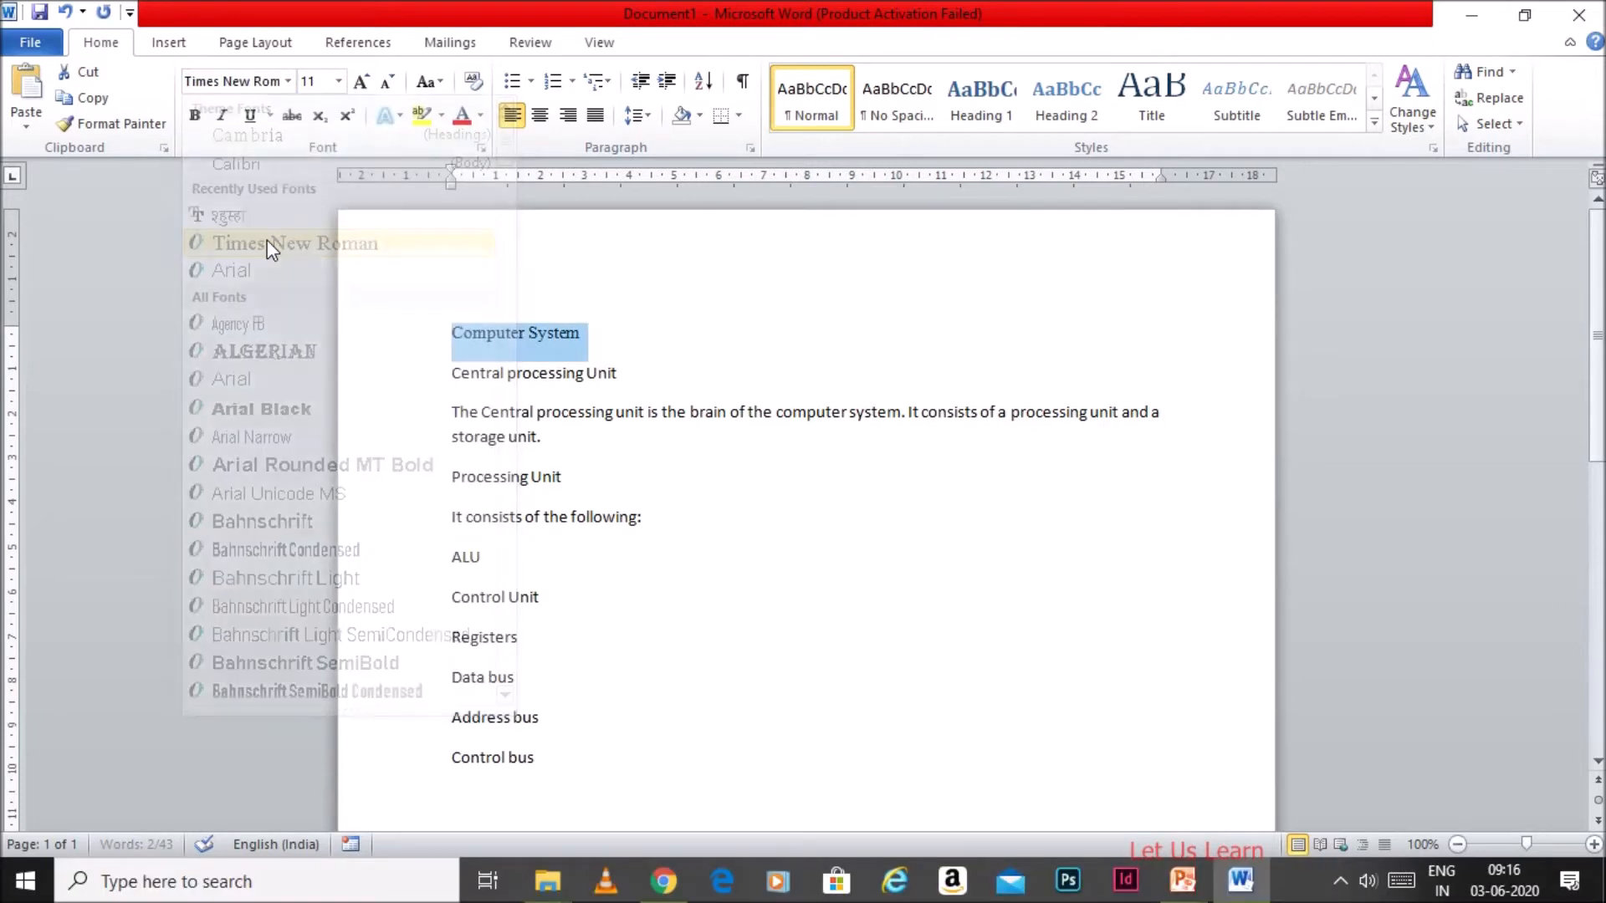
click(339, 81)
click(311, 227)
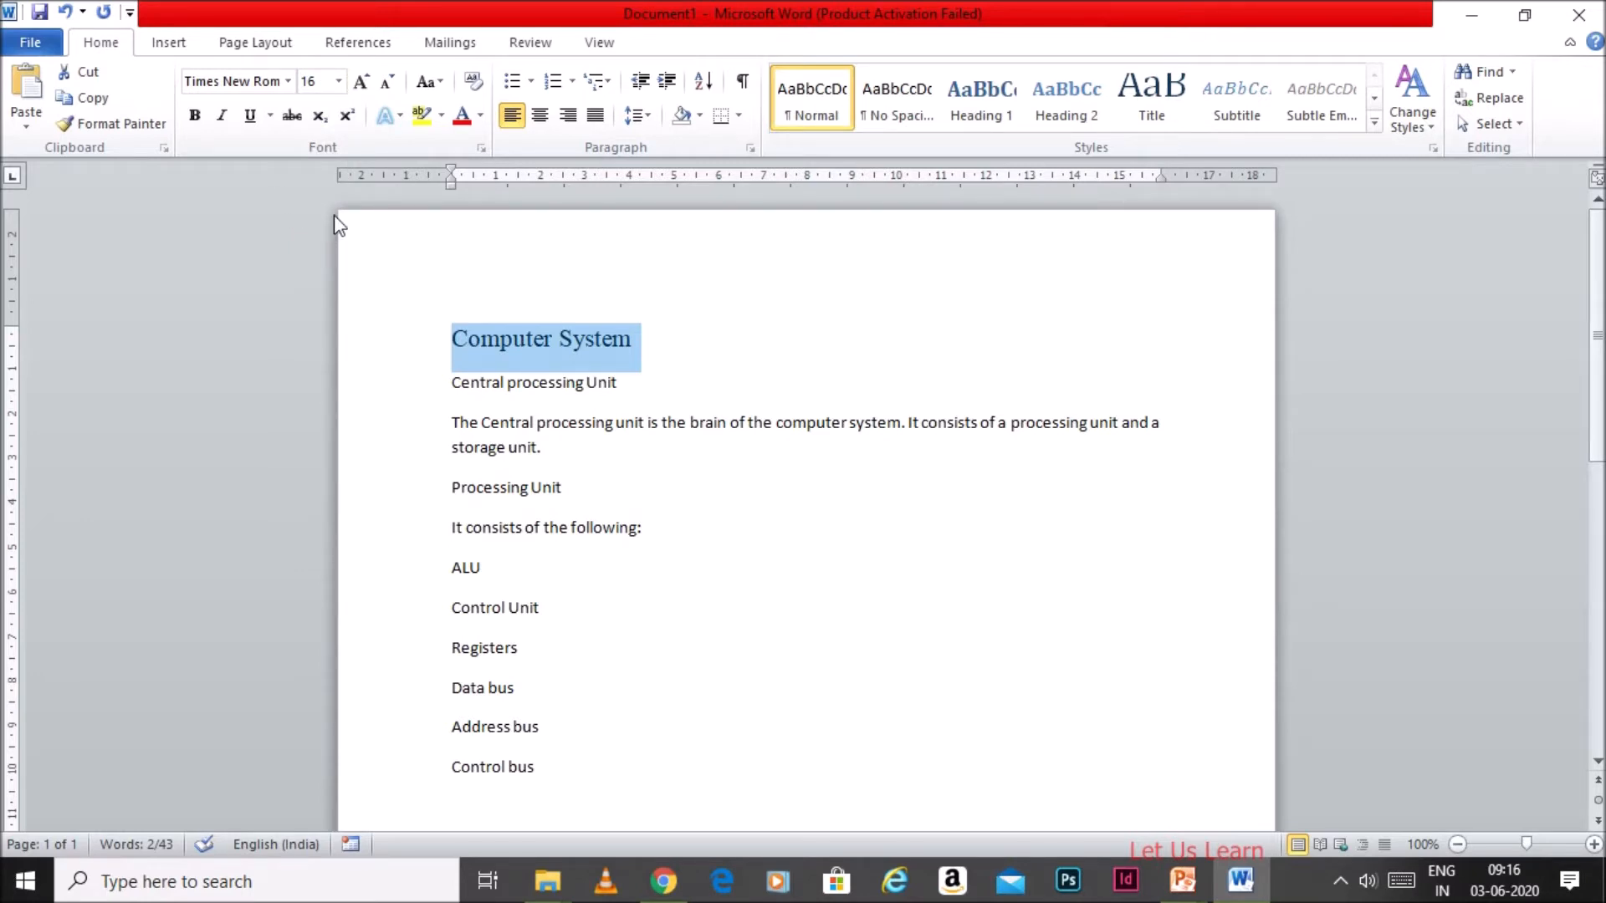
Make the "Computer System" title bold and underlined, and center it on the page
click(194, 115)
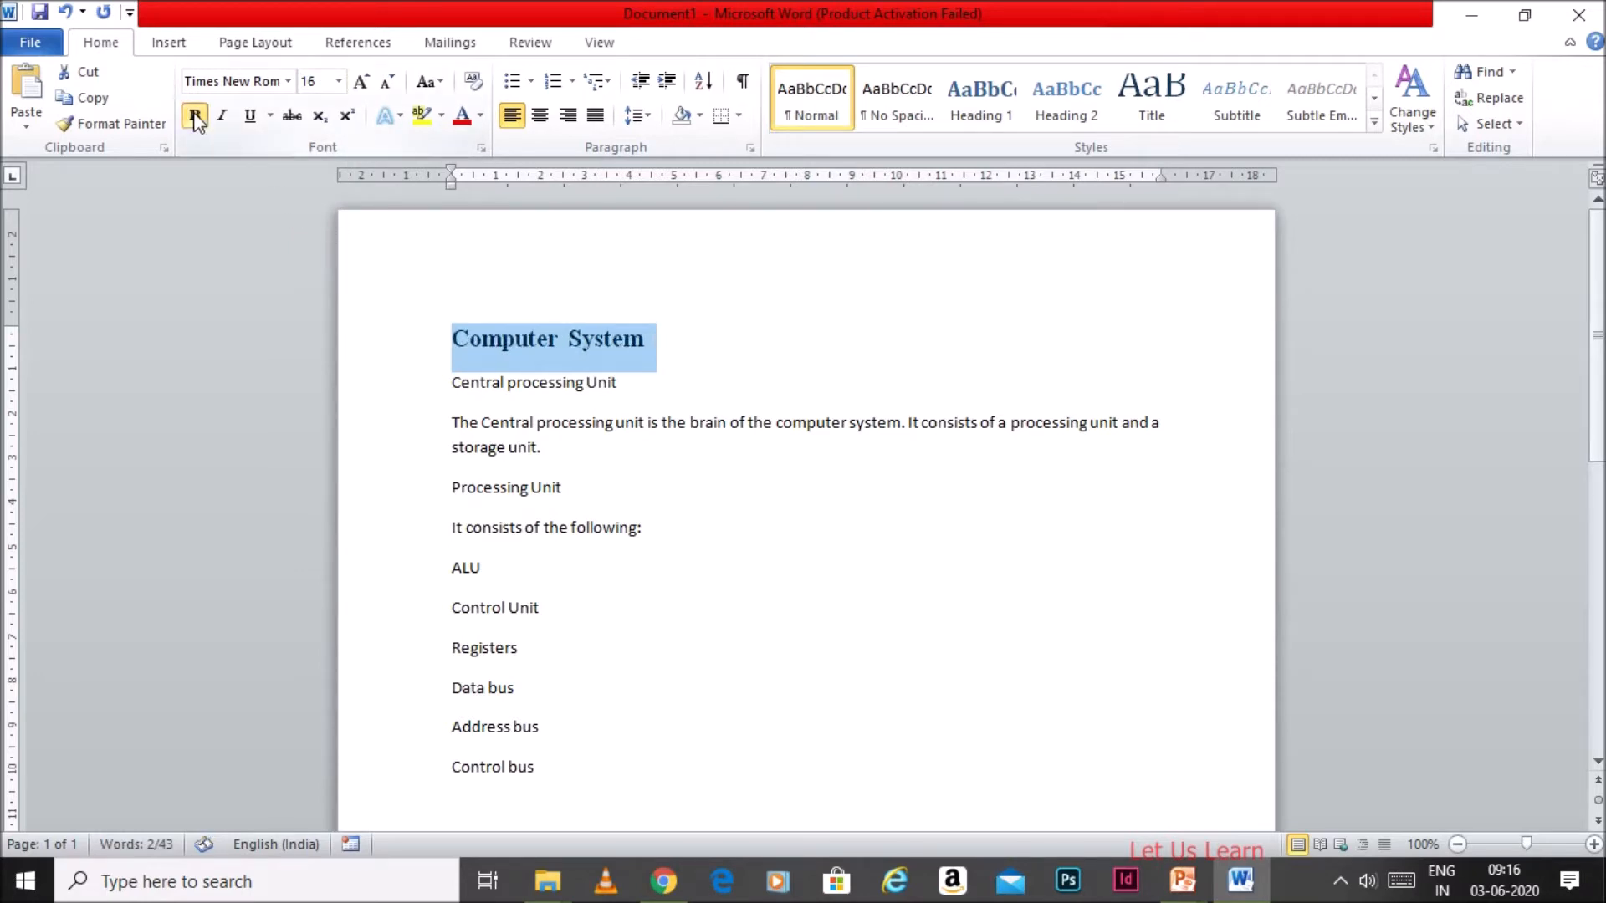
click(244, 121)
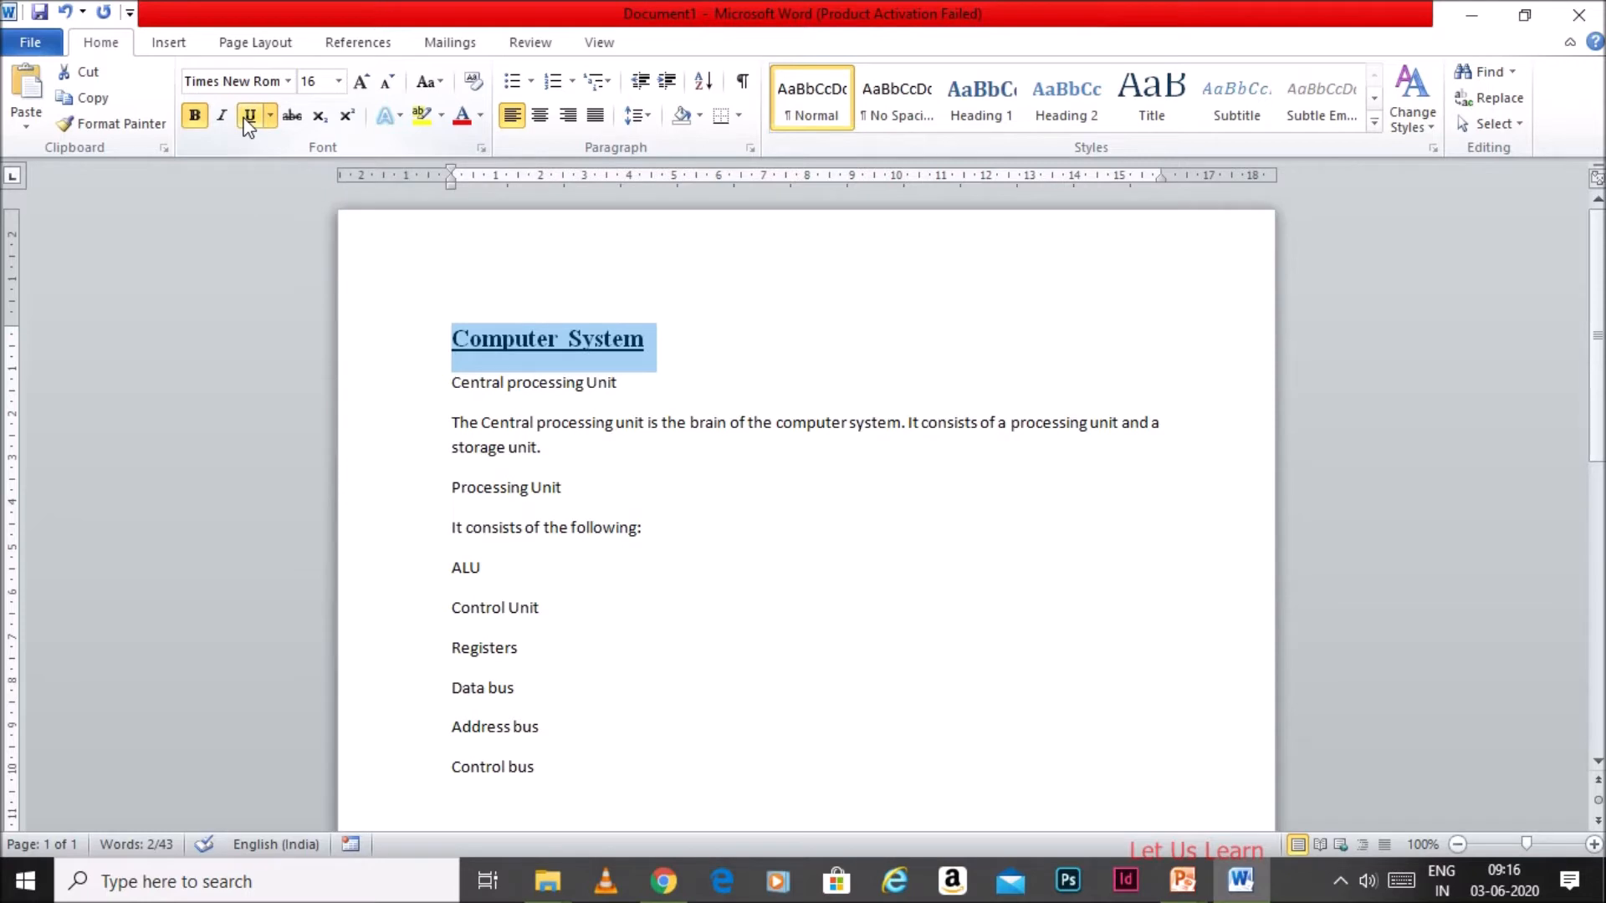
click(537, 127)
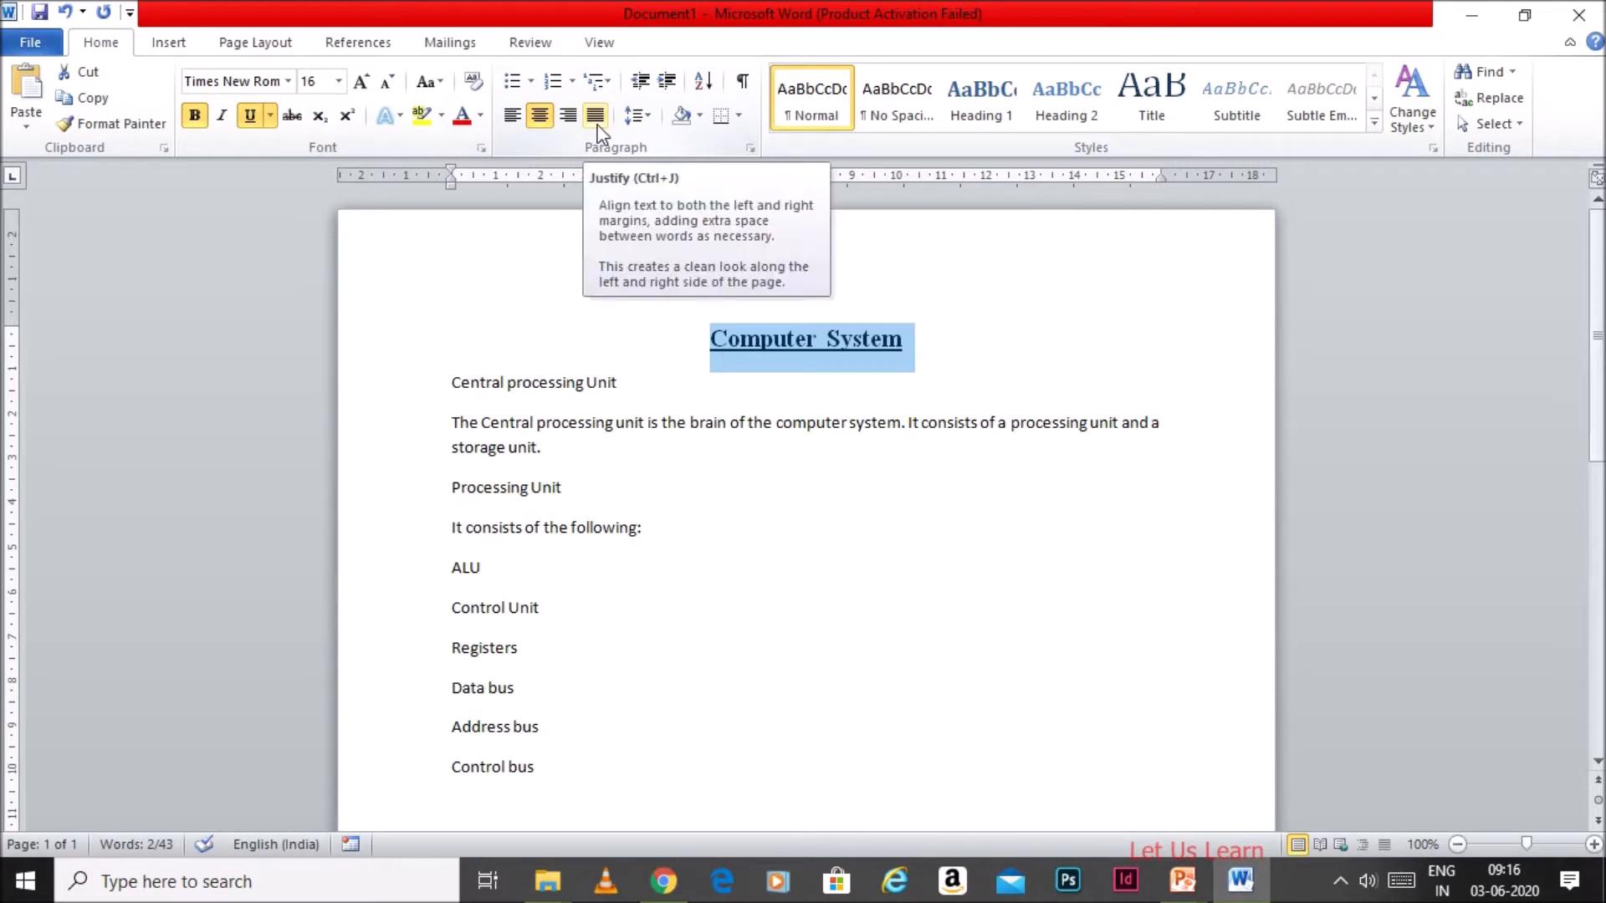
click(505, 431)
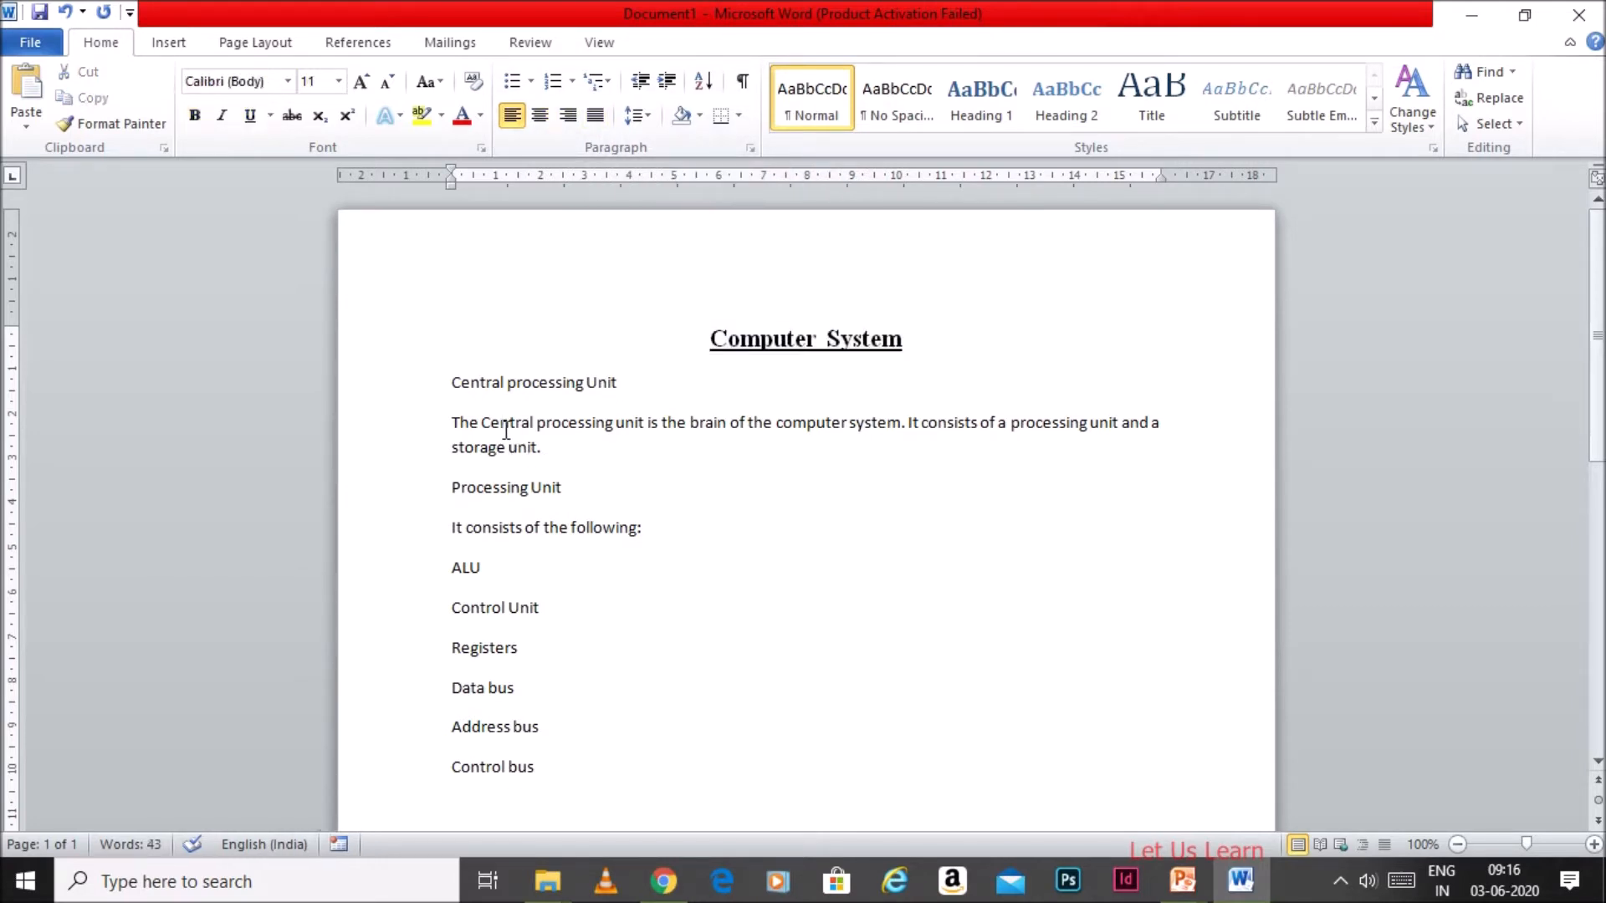
click(746, 340)
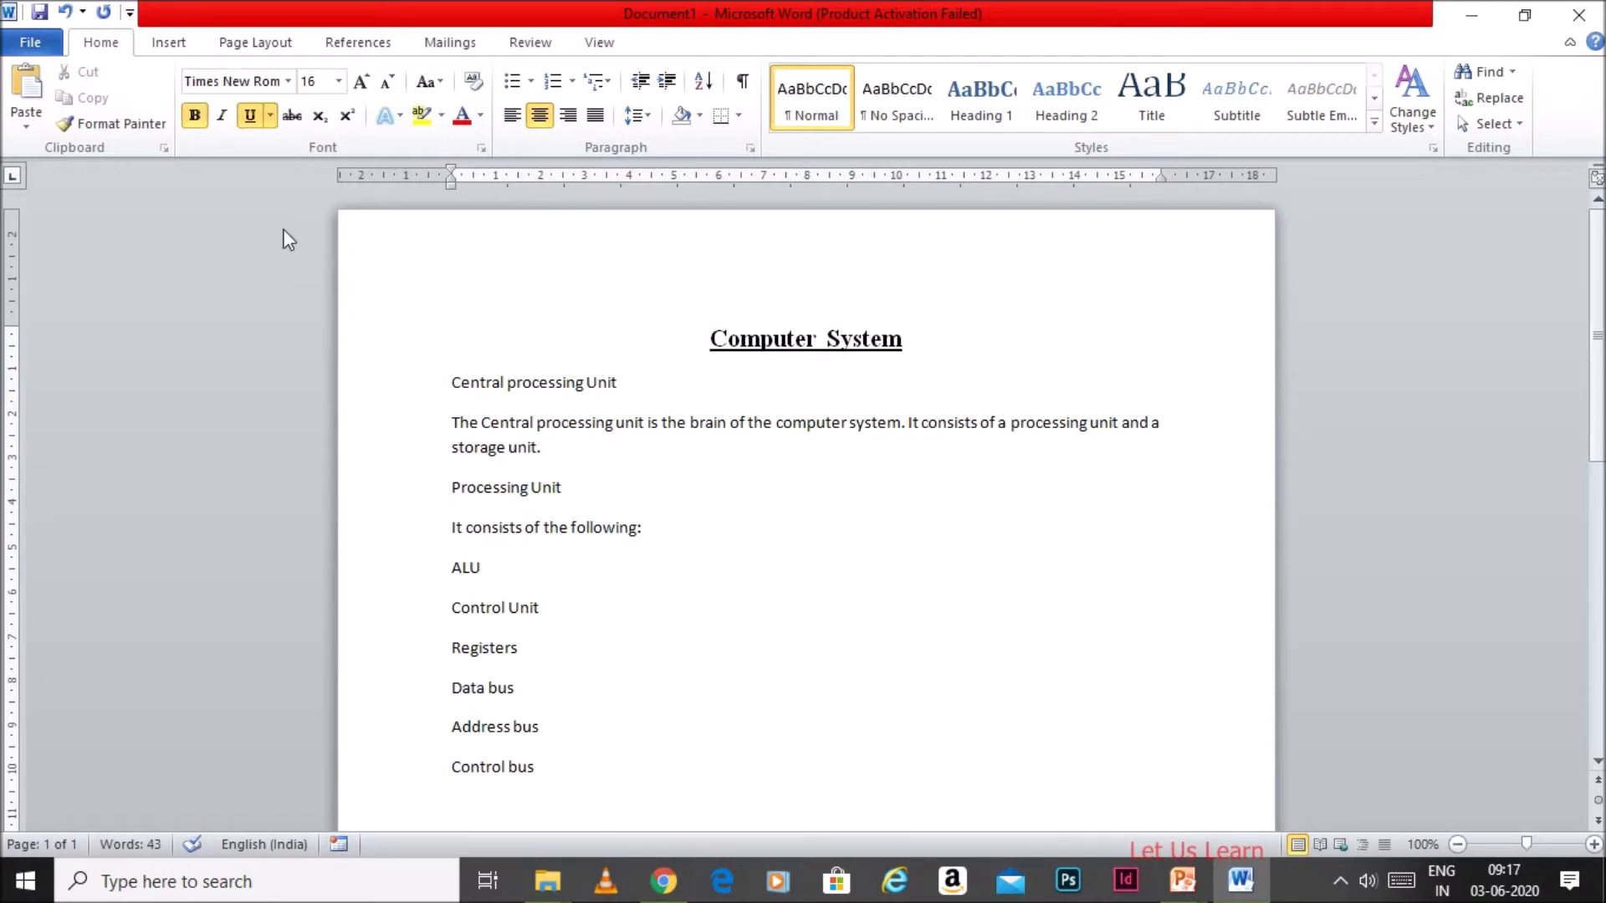
Save the document in the Documents folder under the file name Ex2
click(32, 44)
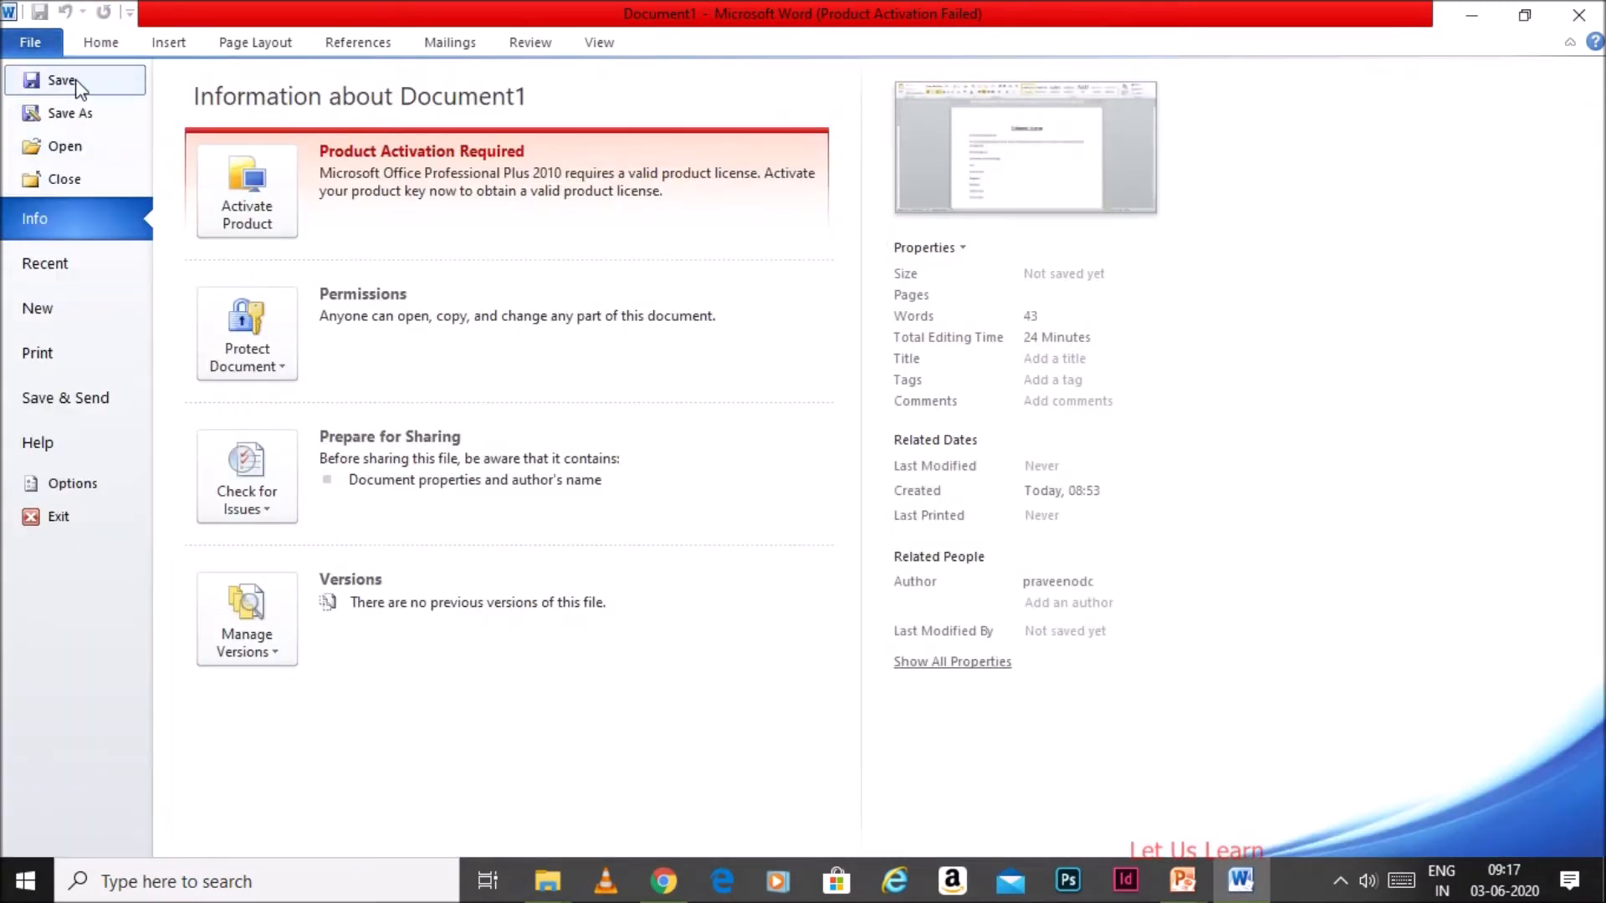
click(77, 82)
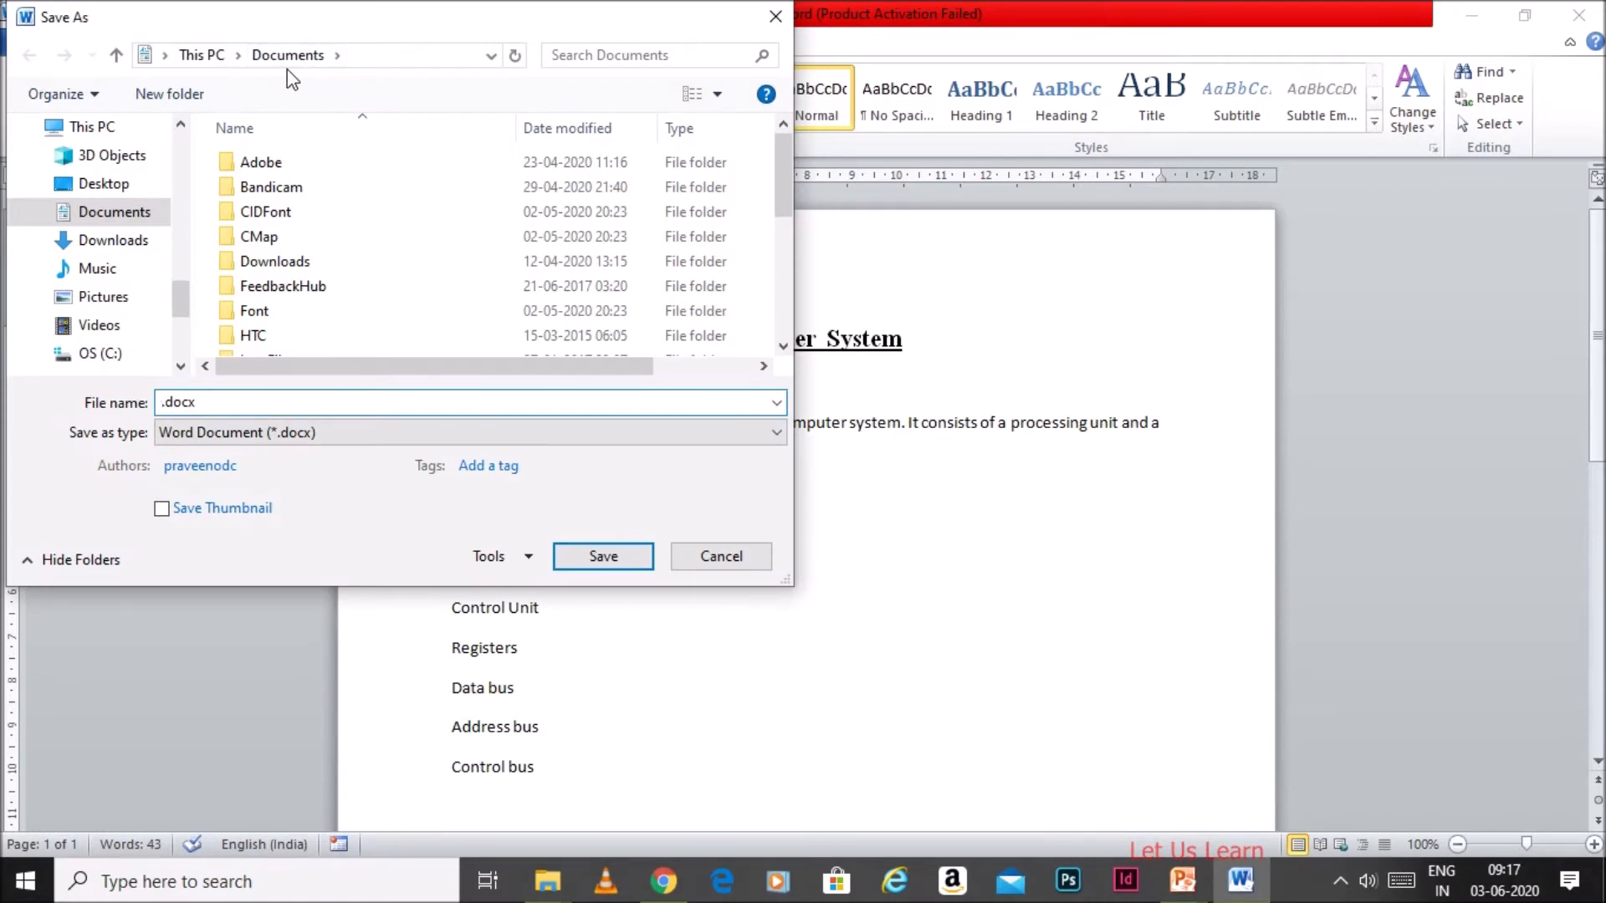
text(Ex2)
key(Return)
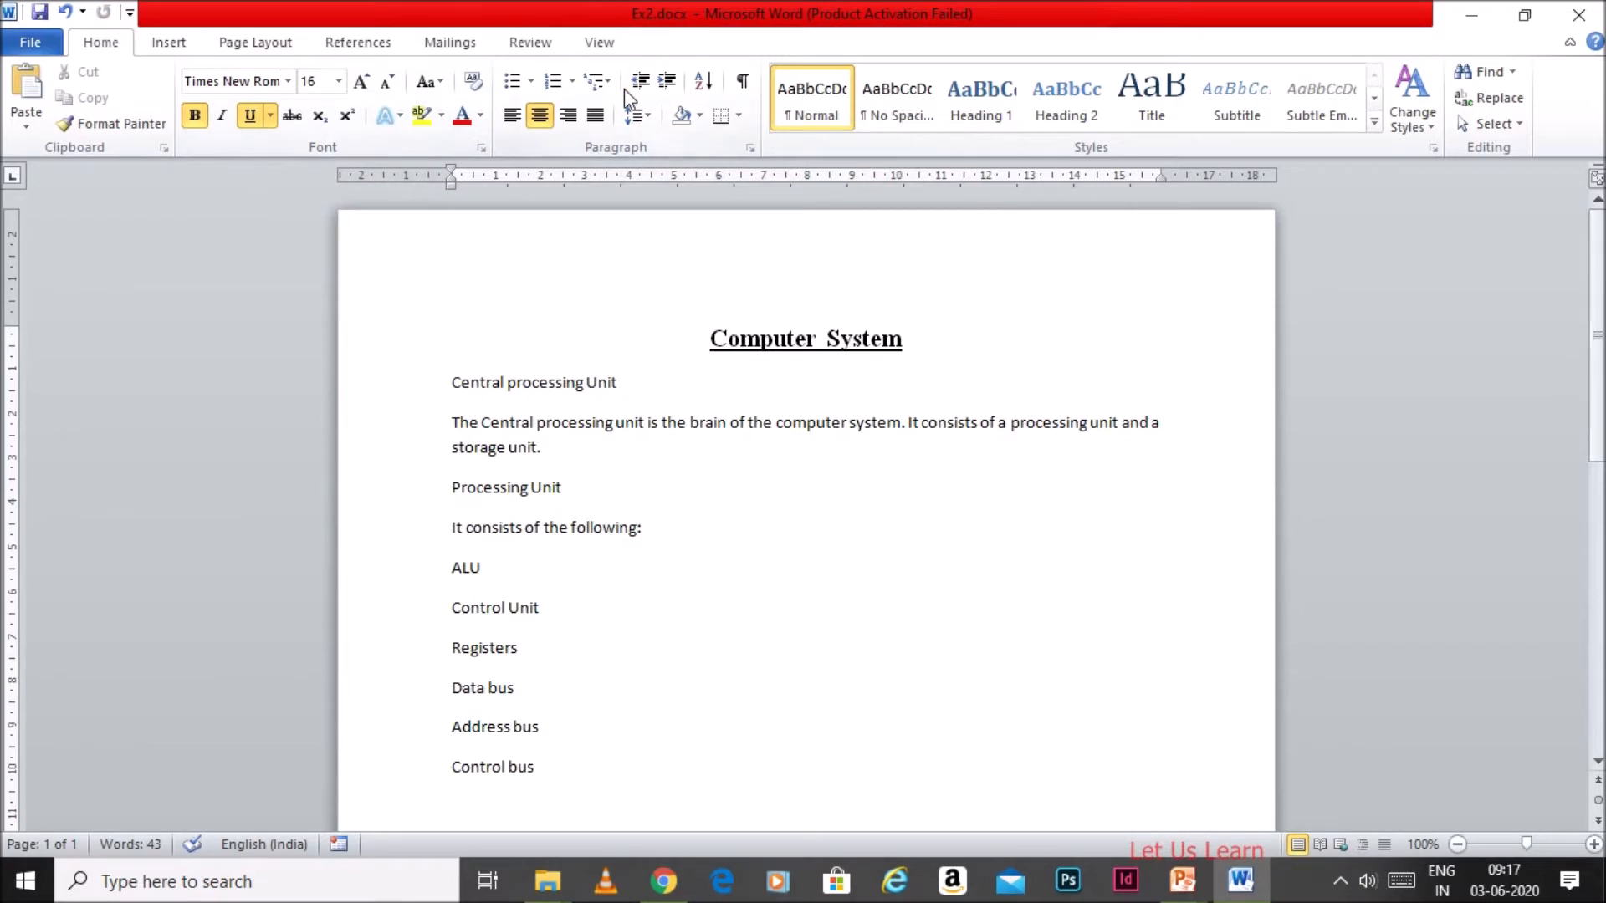
Highlight the "Computer System" title text in light gray
click(715, 336)
drag(724, 335, 894, 341)
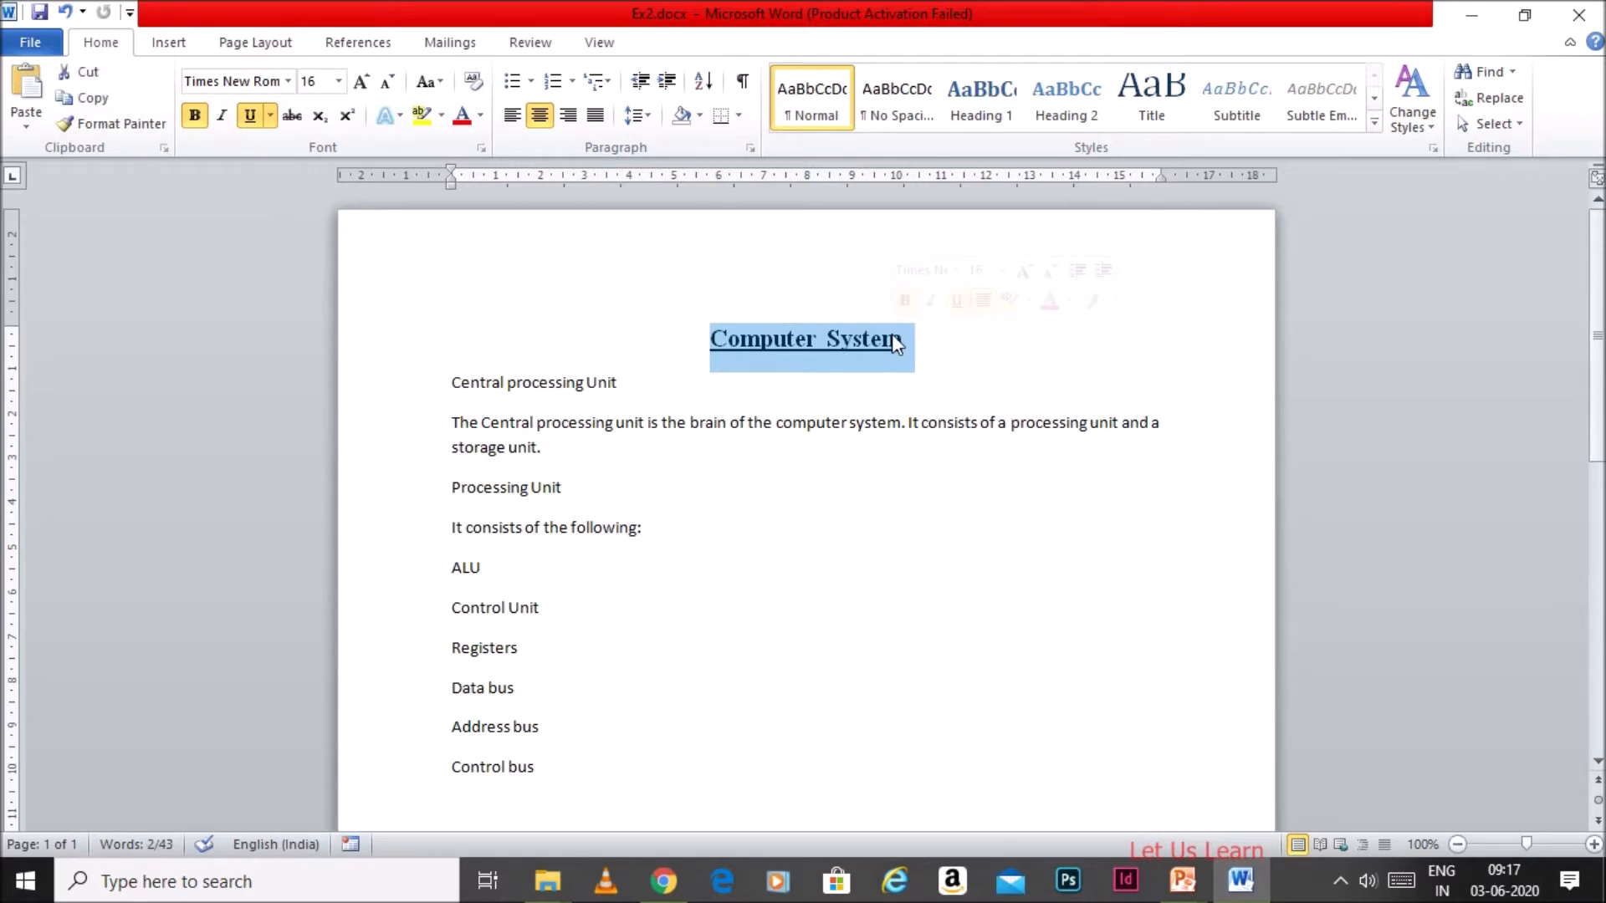
click(443, 120)
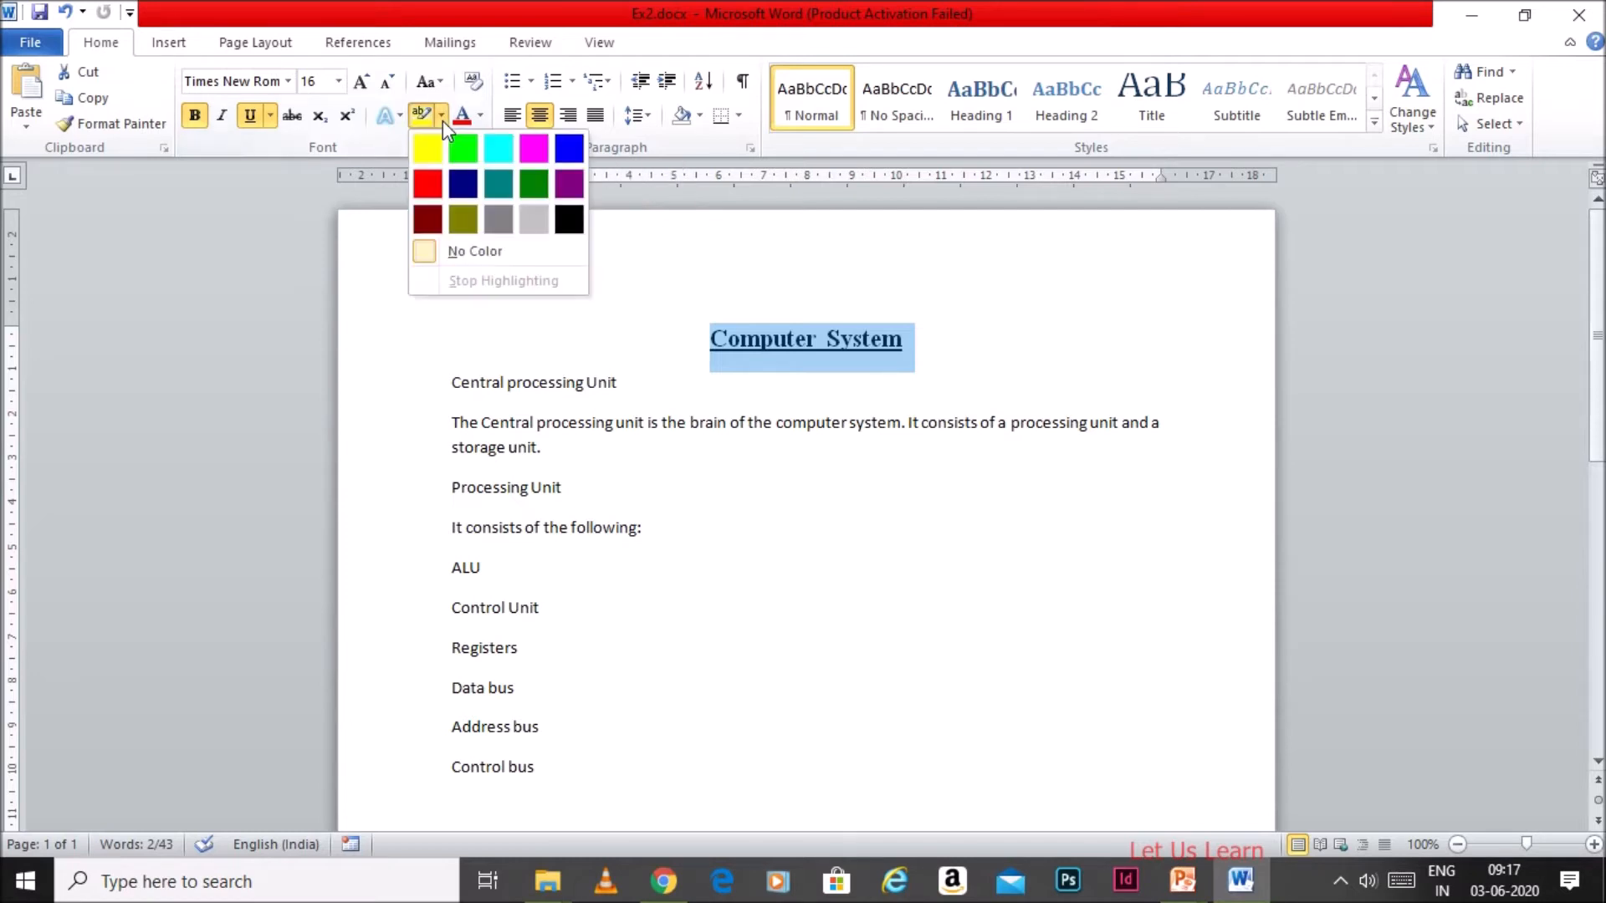
click(533, 221)
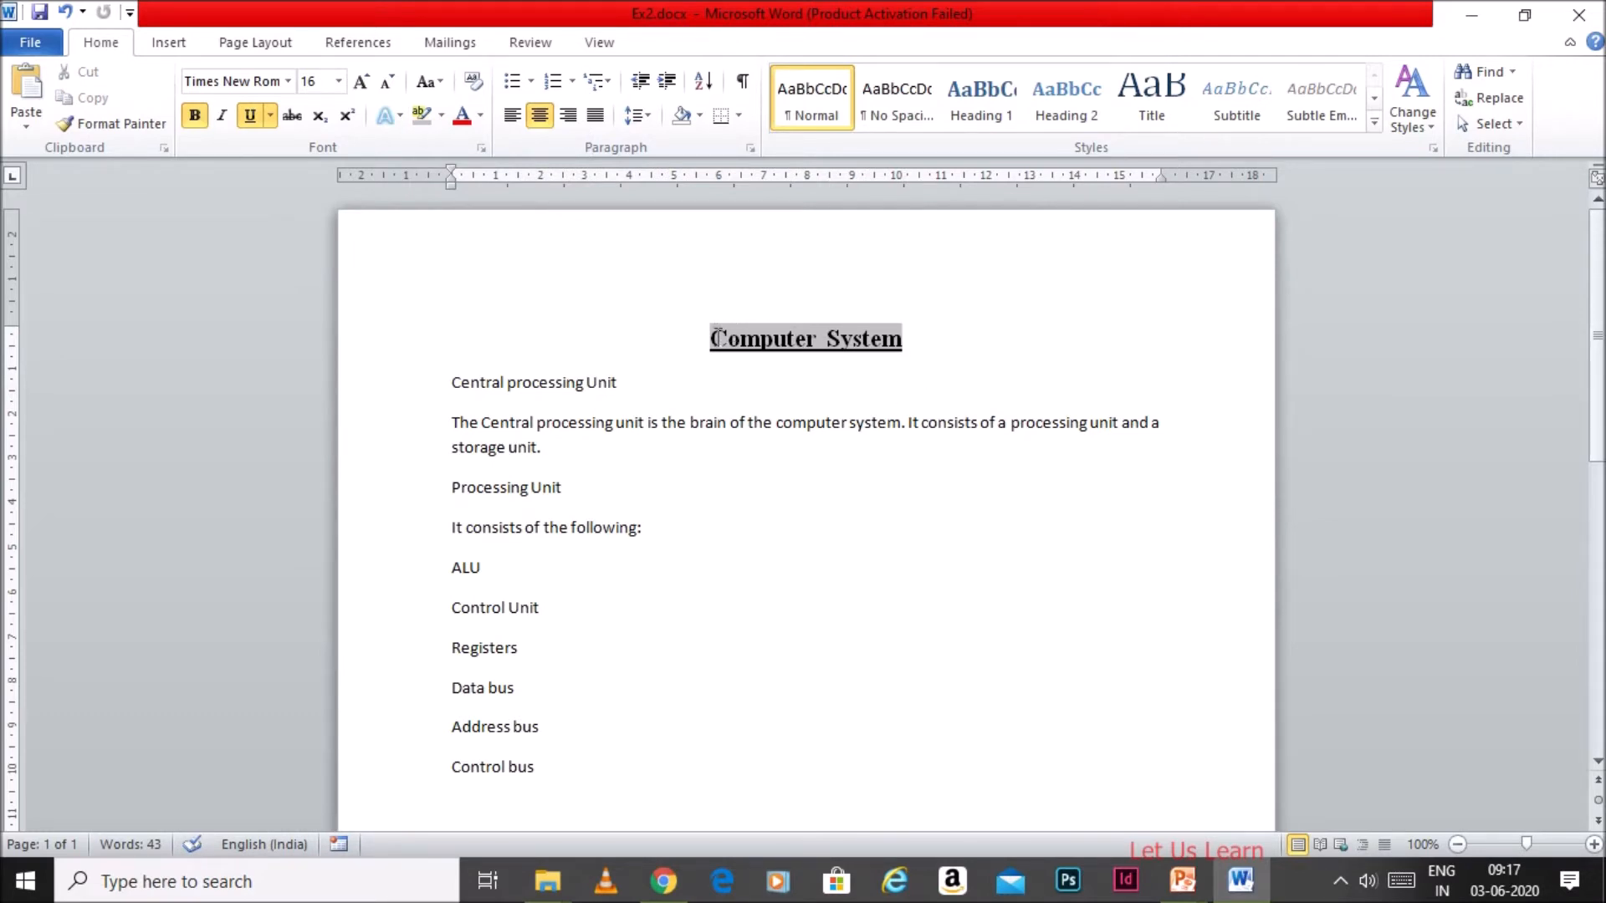
Change the font color of the "Computer System" title to red
drag(717, 338, 896, 337)
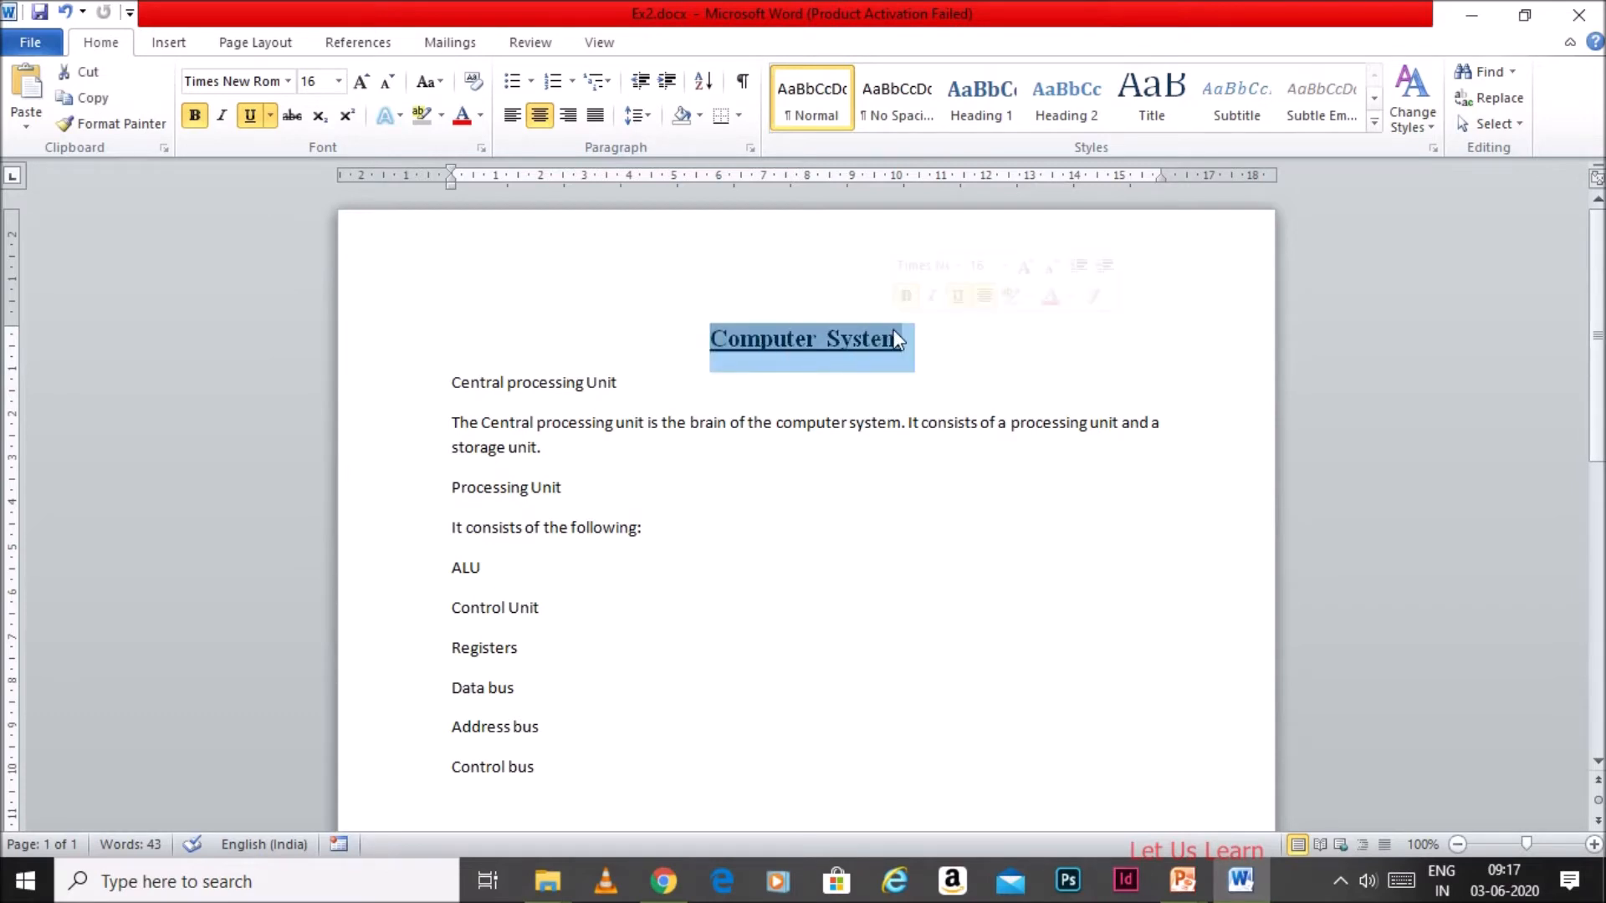
click(481, 116)
click(563, 194)
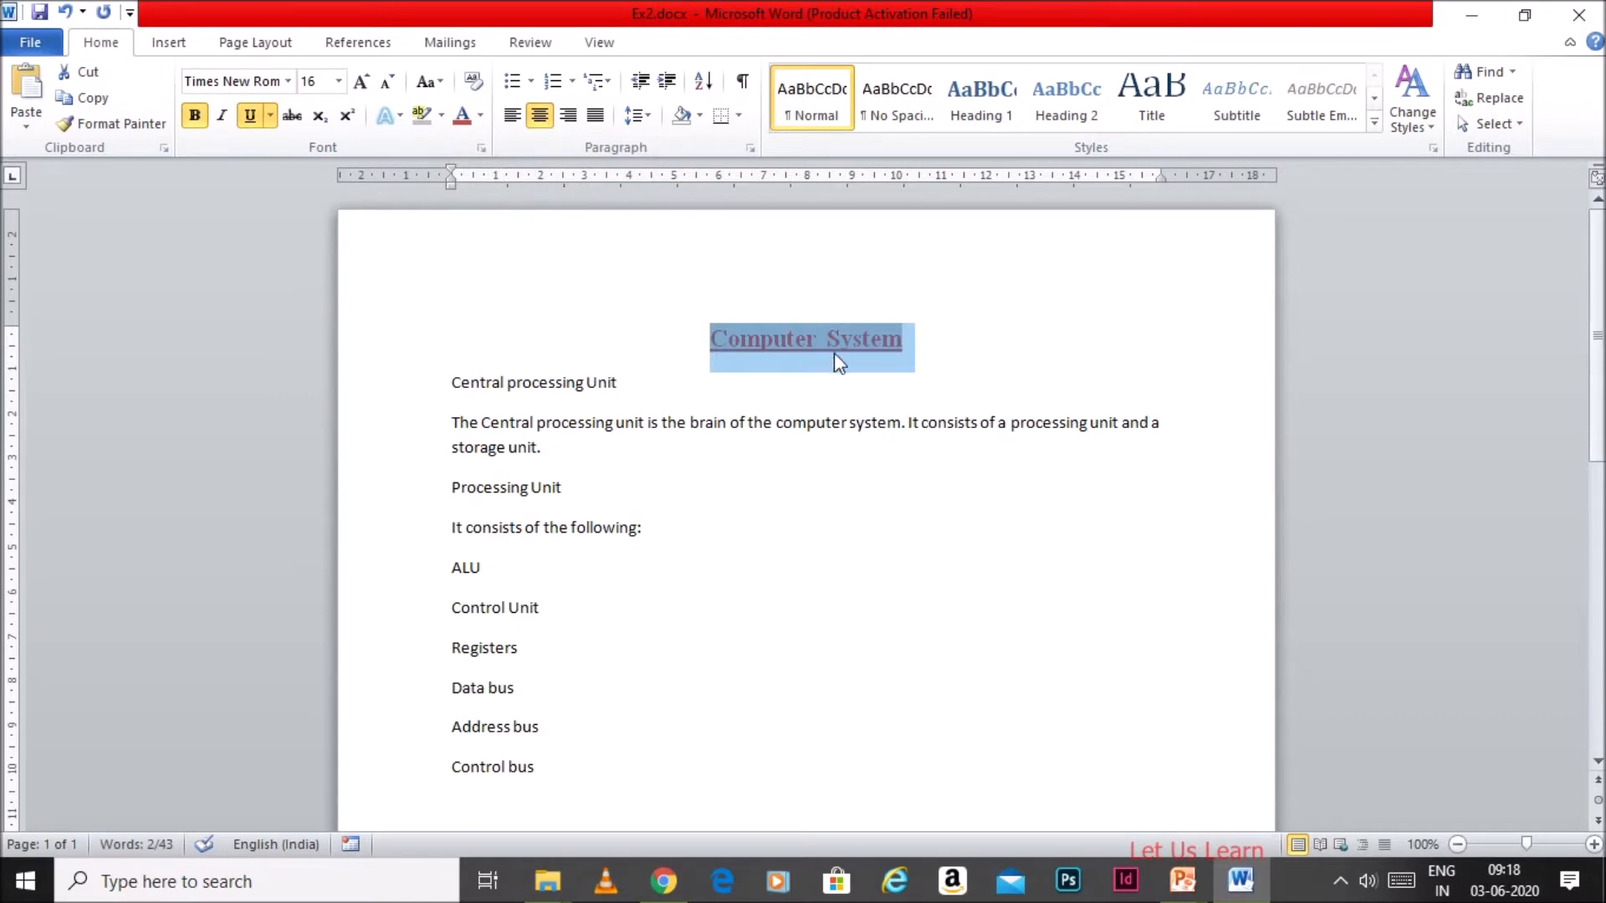
click(809, 337)
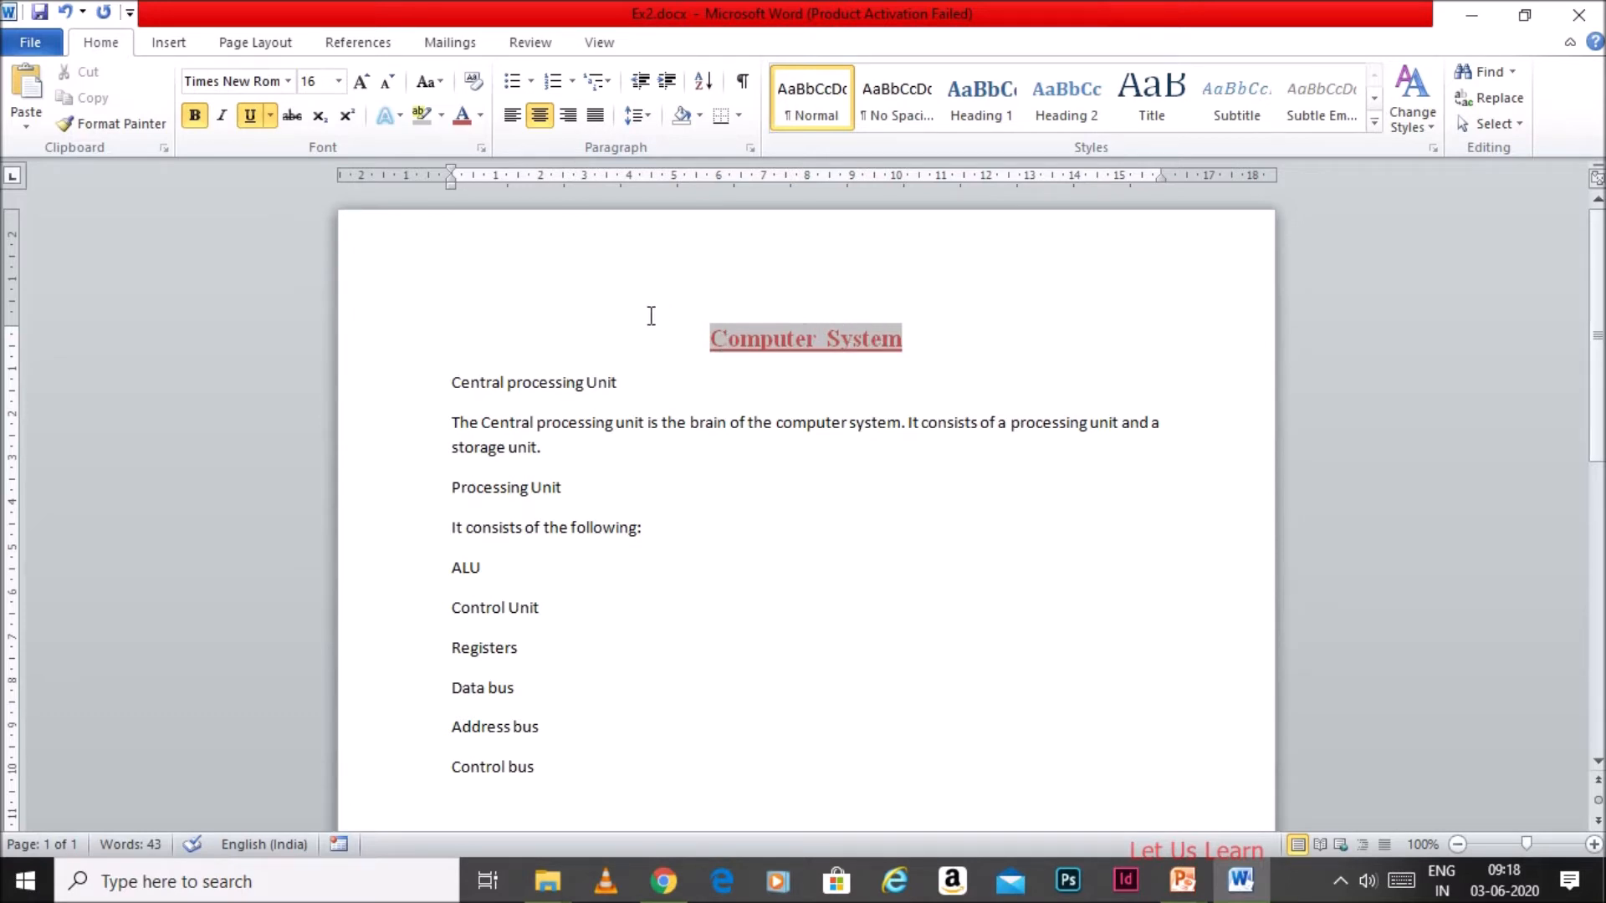
Try the UPPERCASE and lowercase options on the "Computer System" title
drag(712, 335, 872, 344)
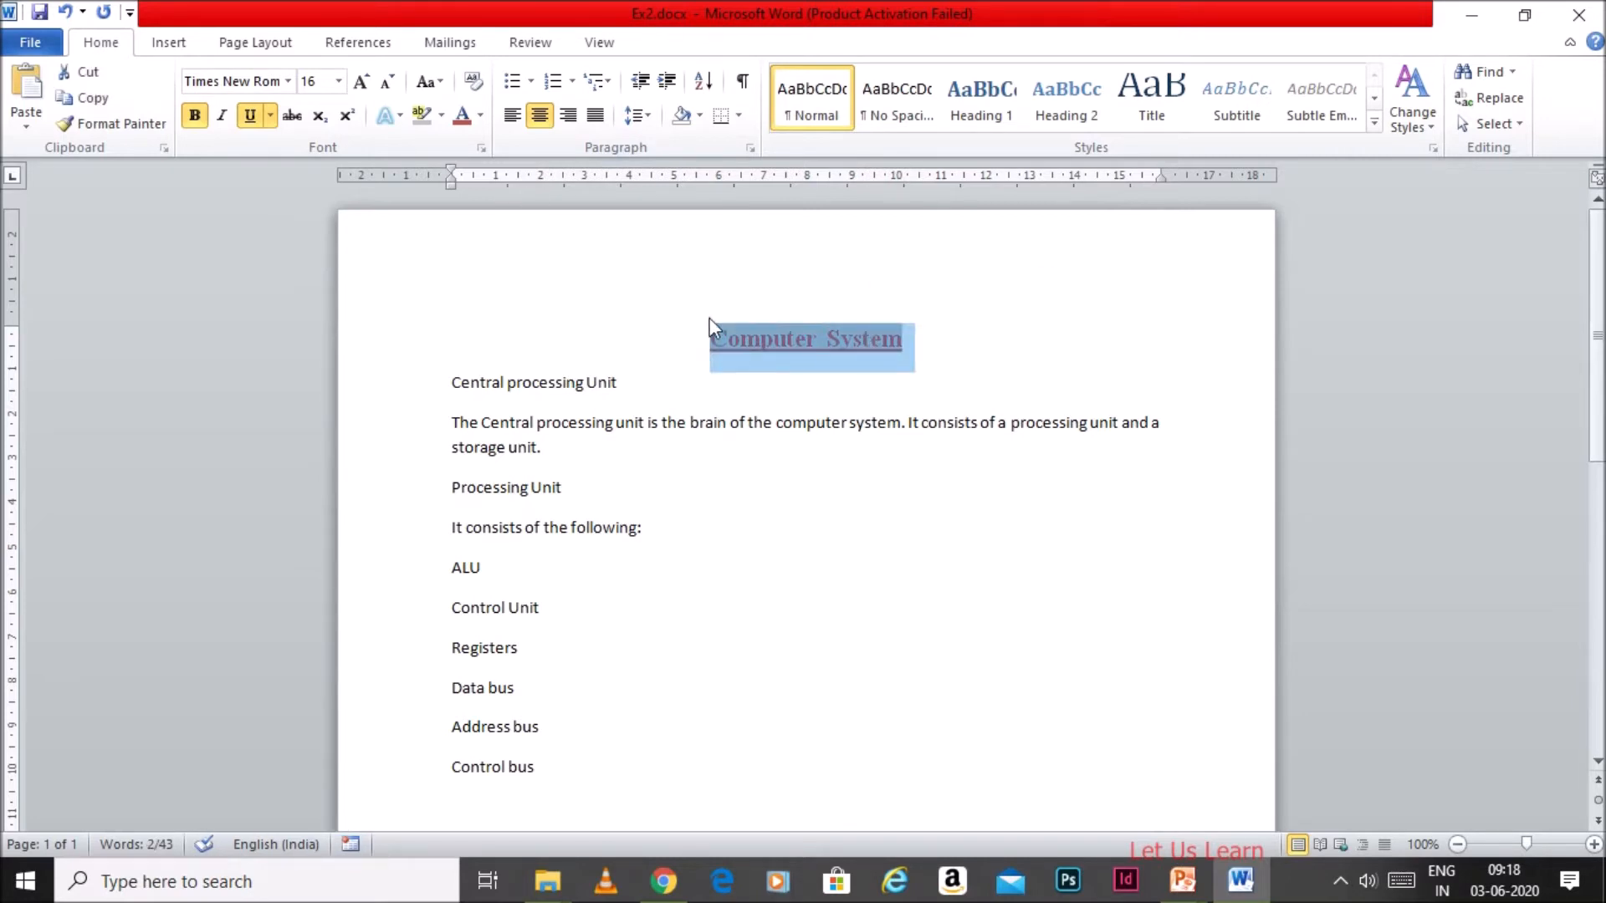
click(441, 82)
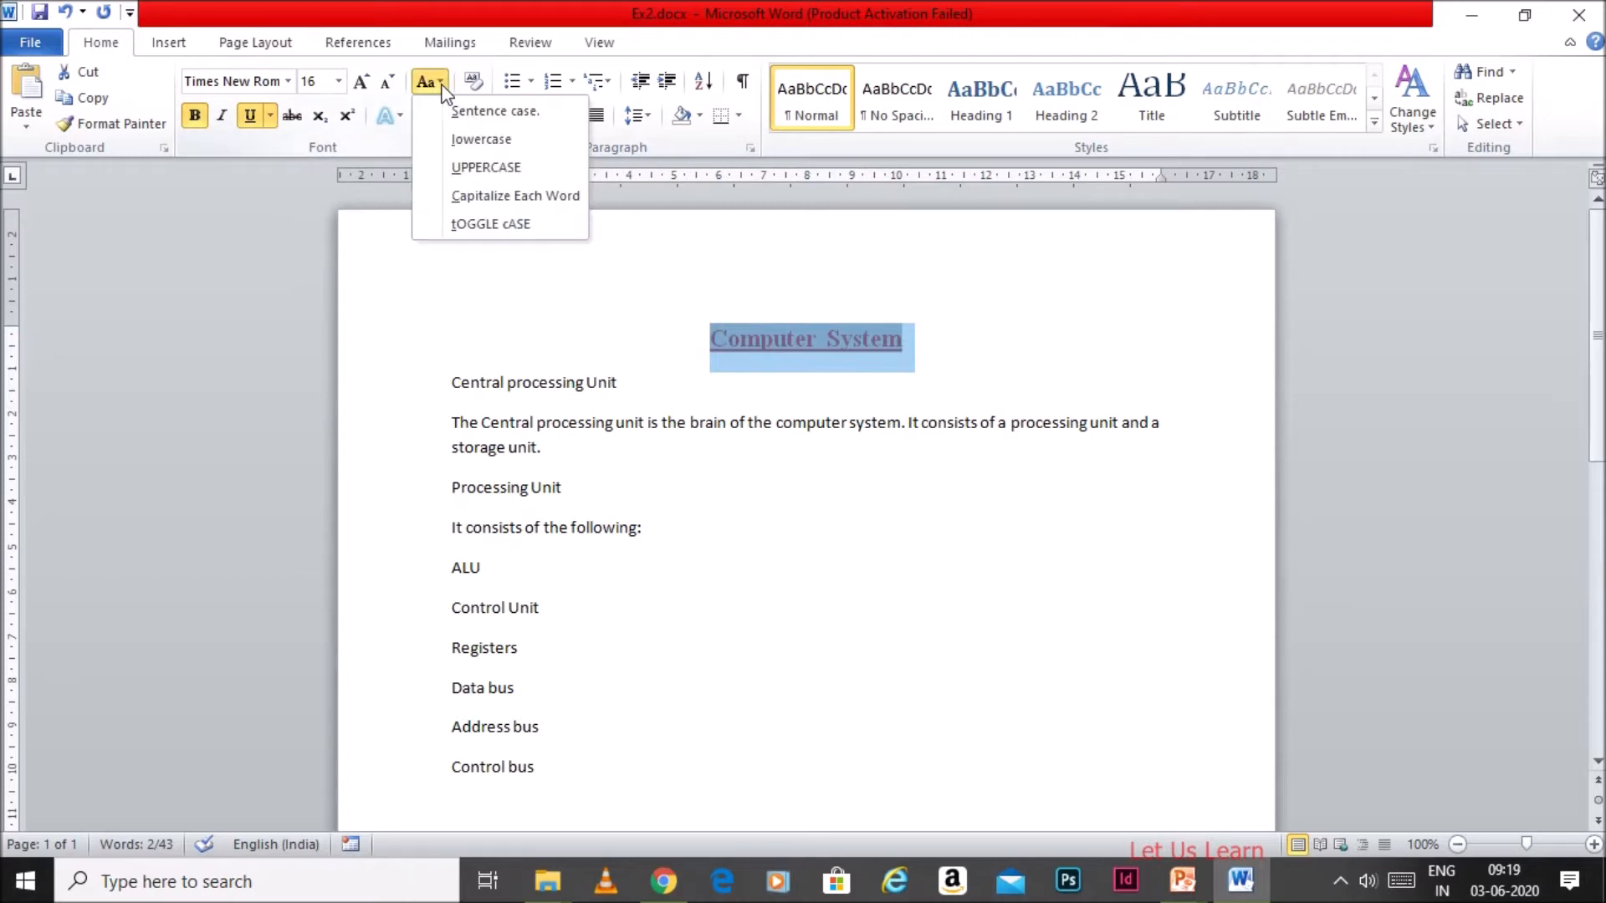
click(474, 165)
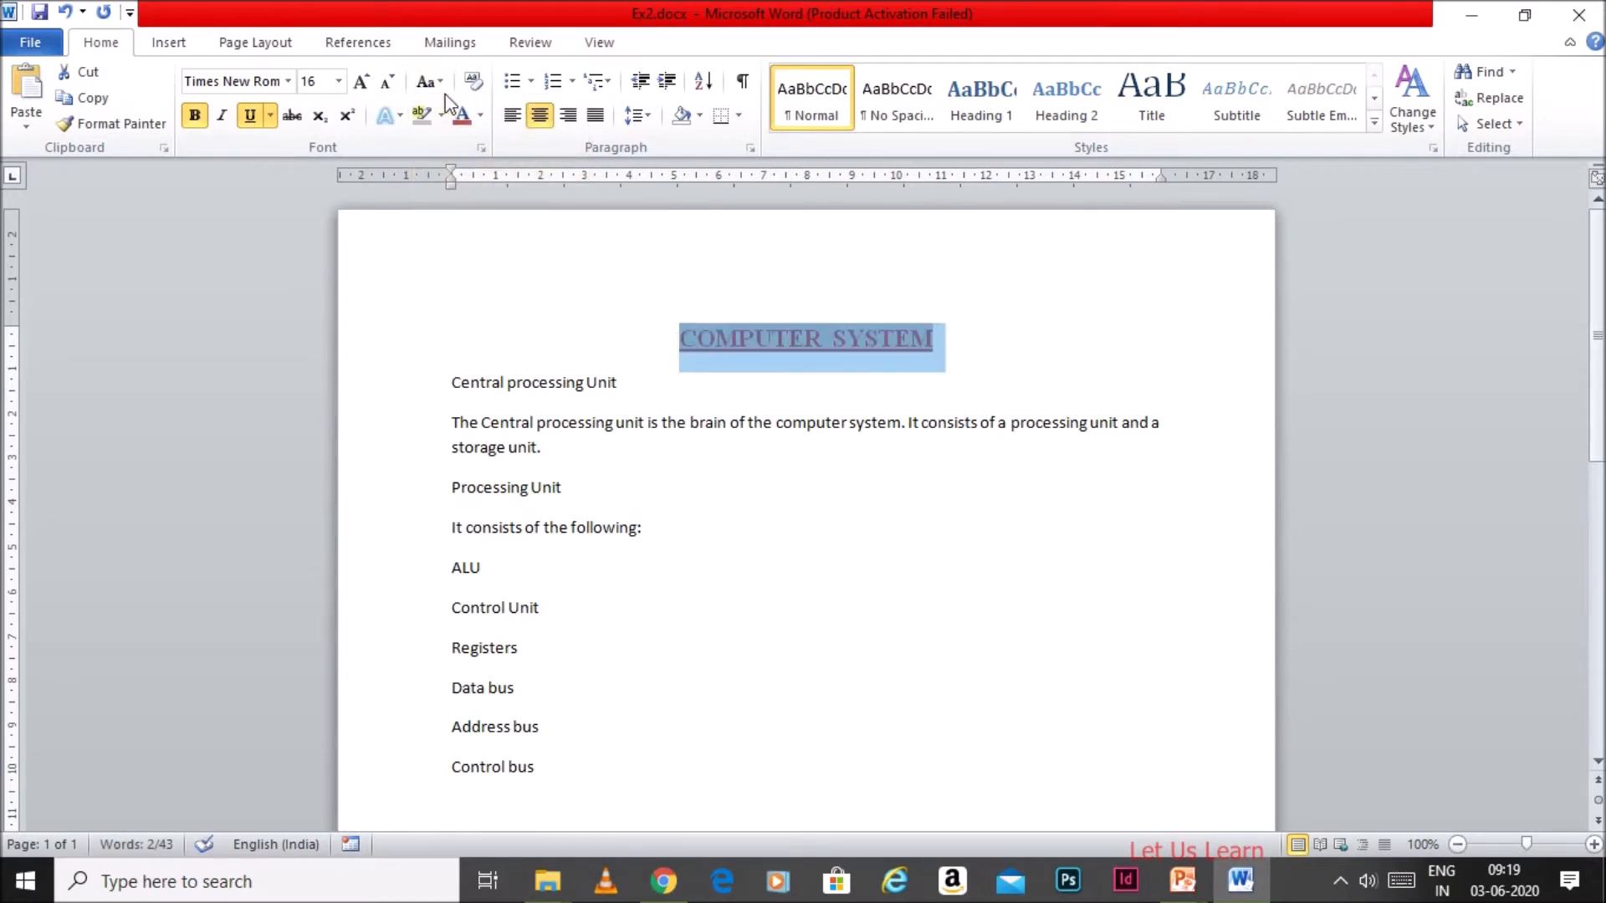
click(443, 84)
click(459, 138)
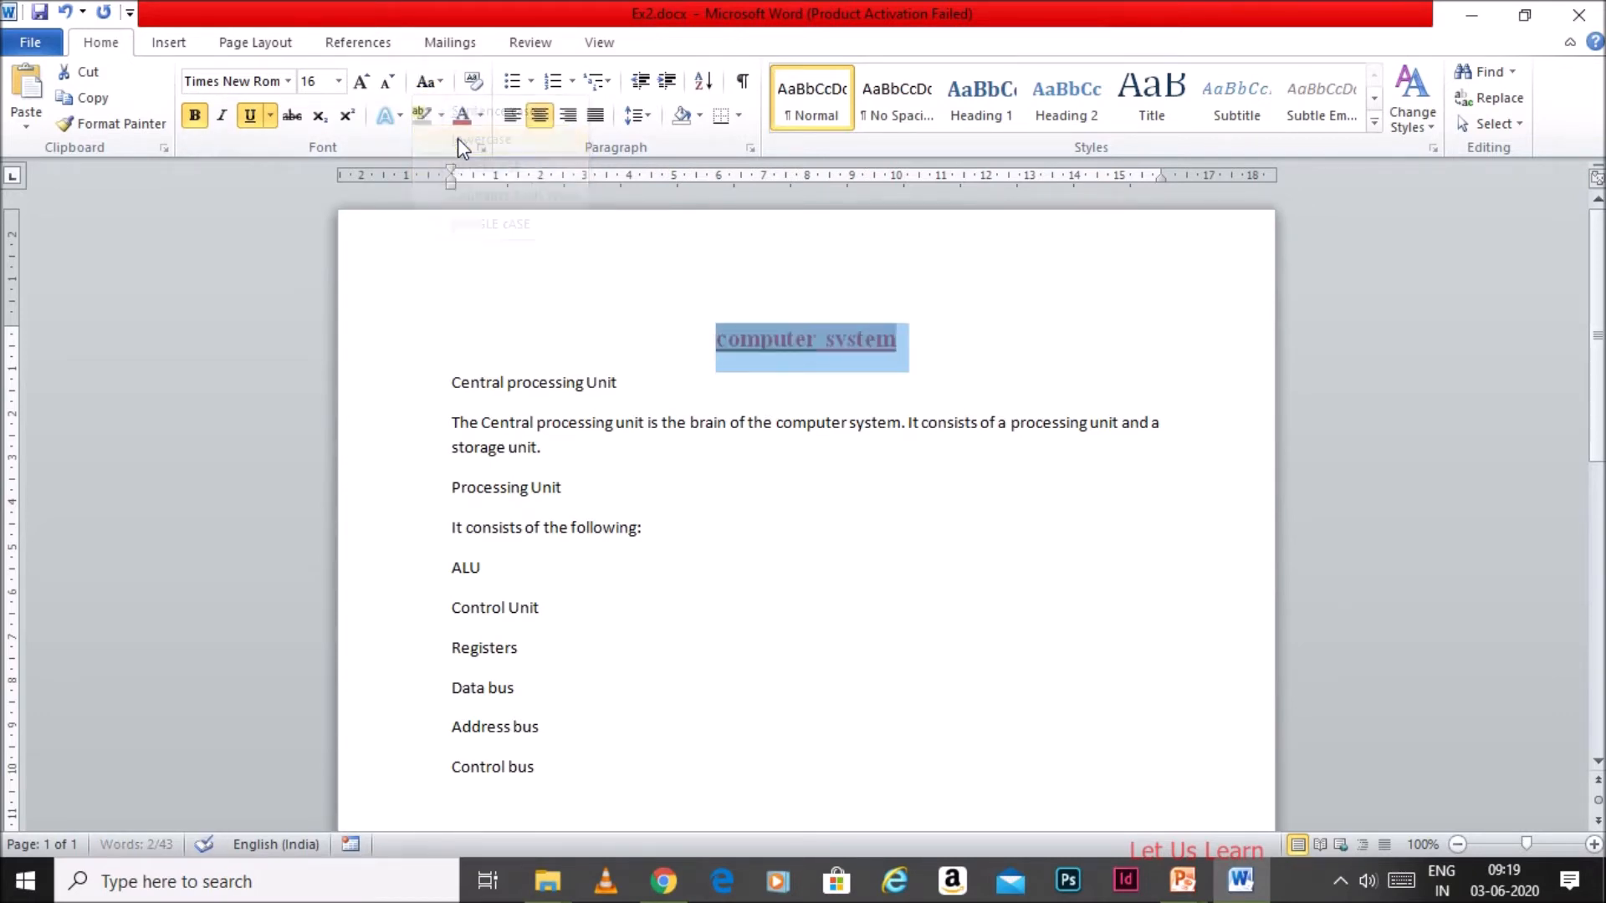
Apply the Capitalize Each Word case option to the "Computer System" title
click(427, 81)
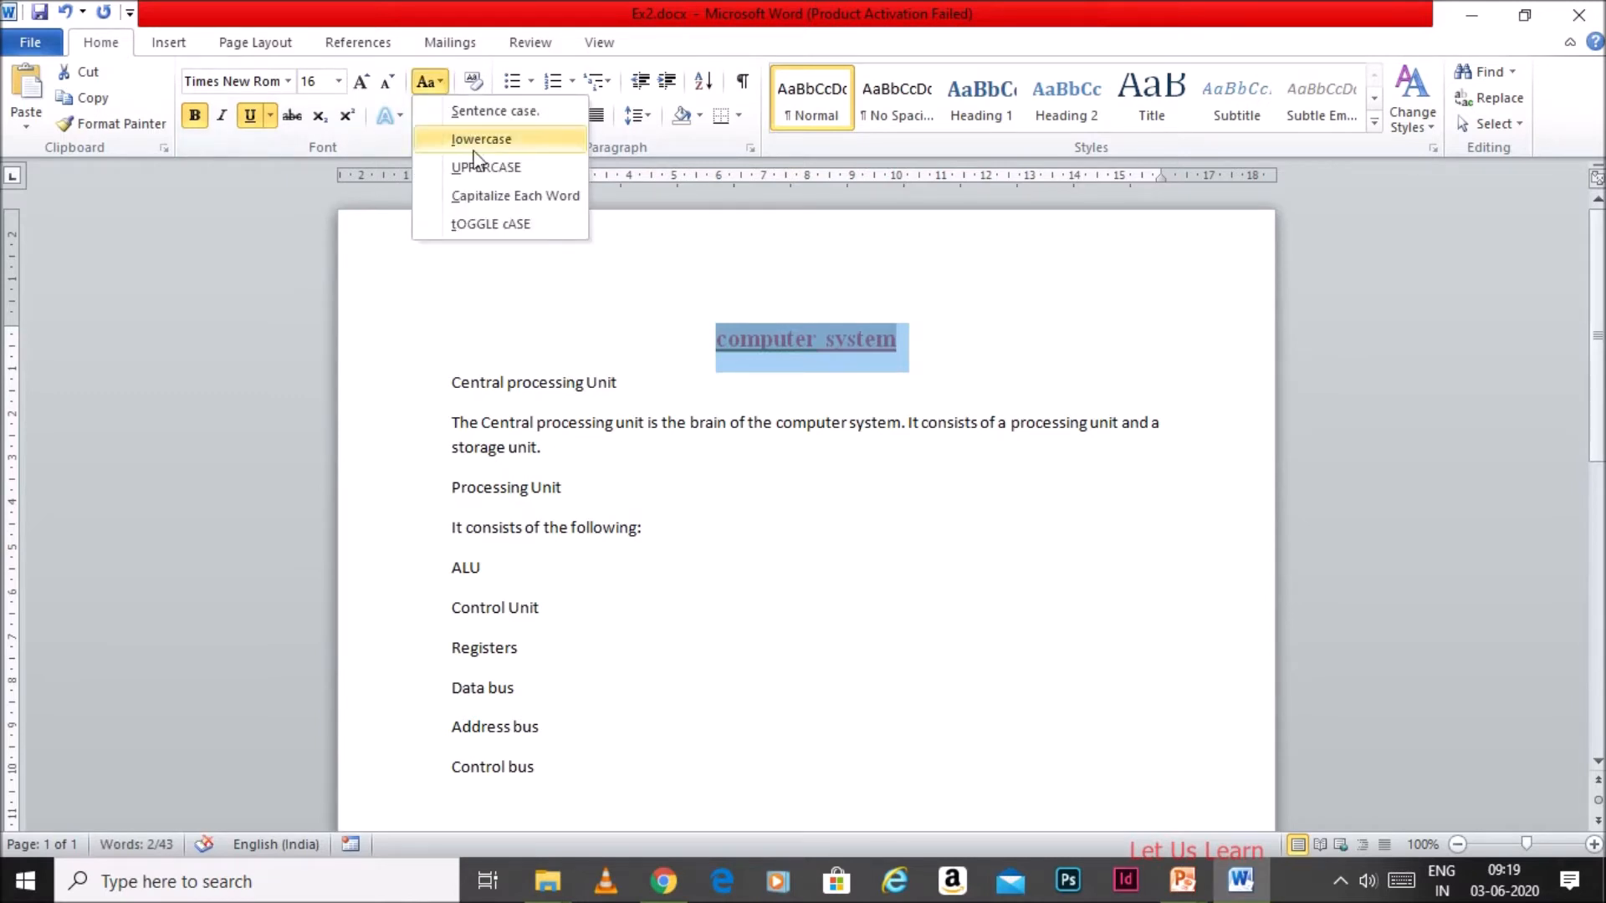
click(495, 194)
click(786, 329)
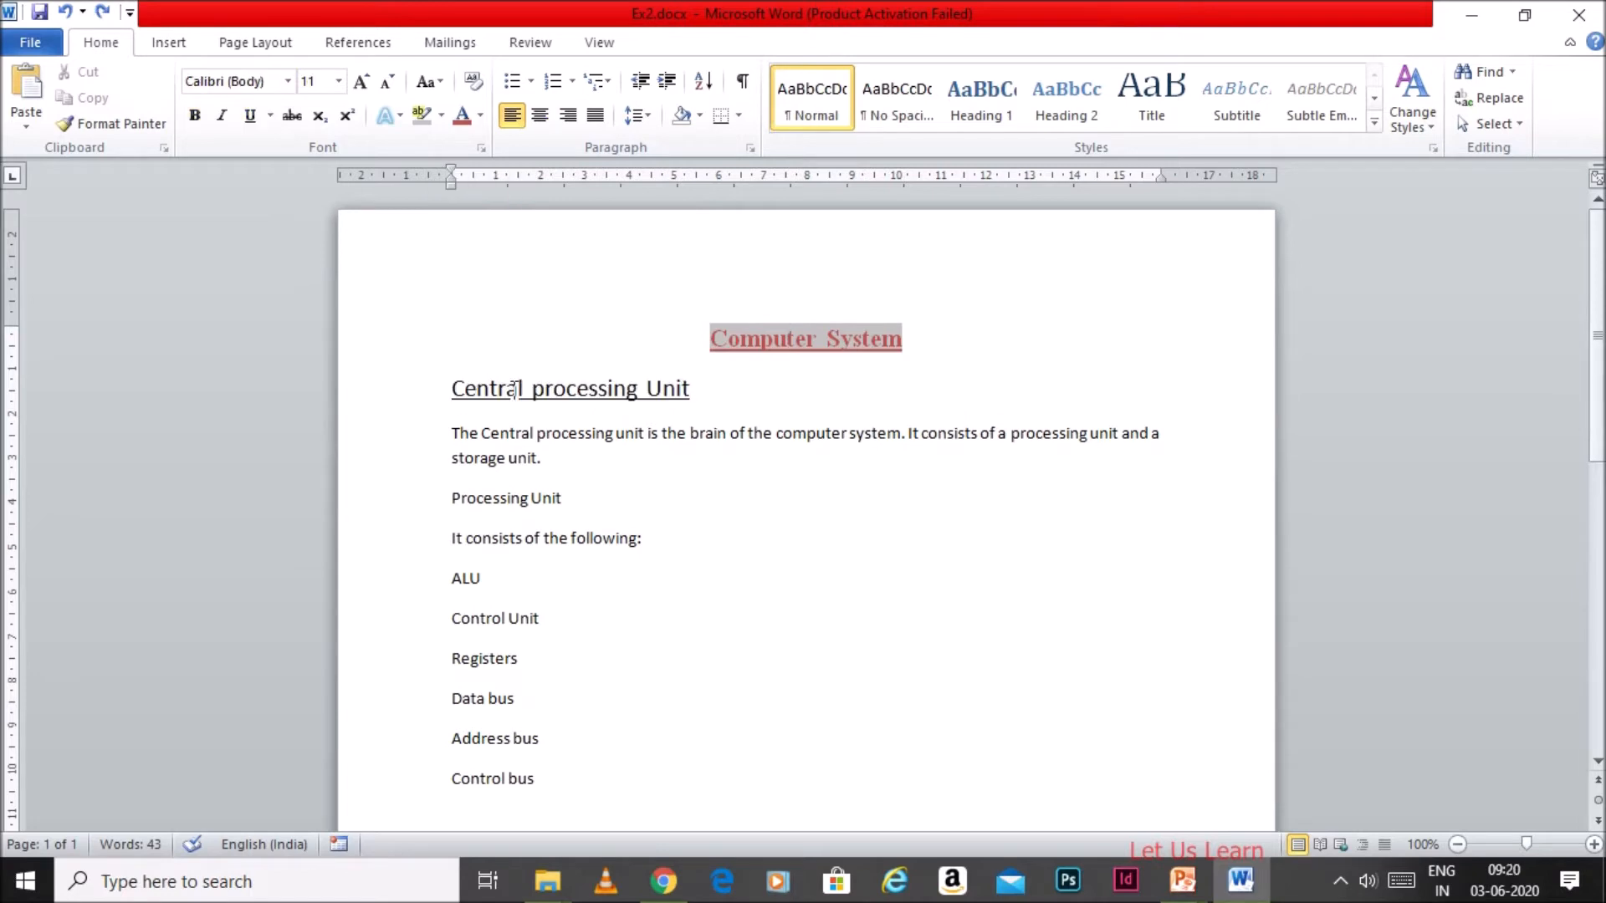
click(494, 498)
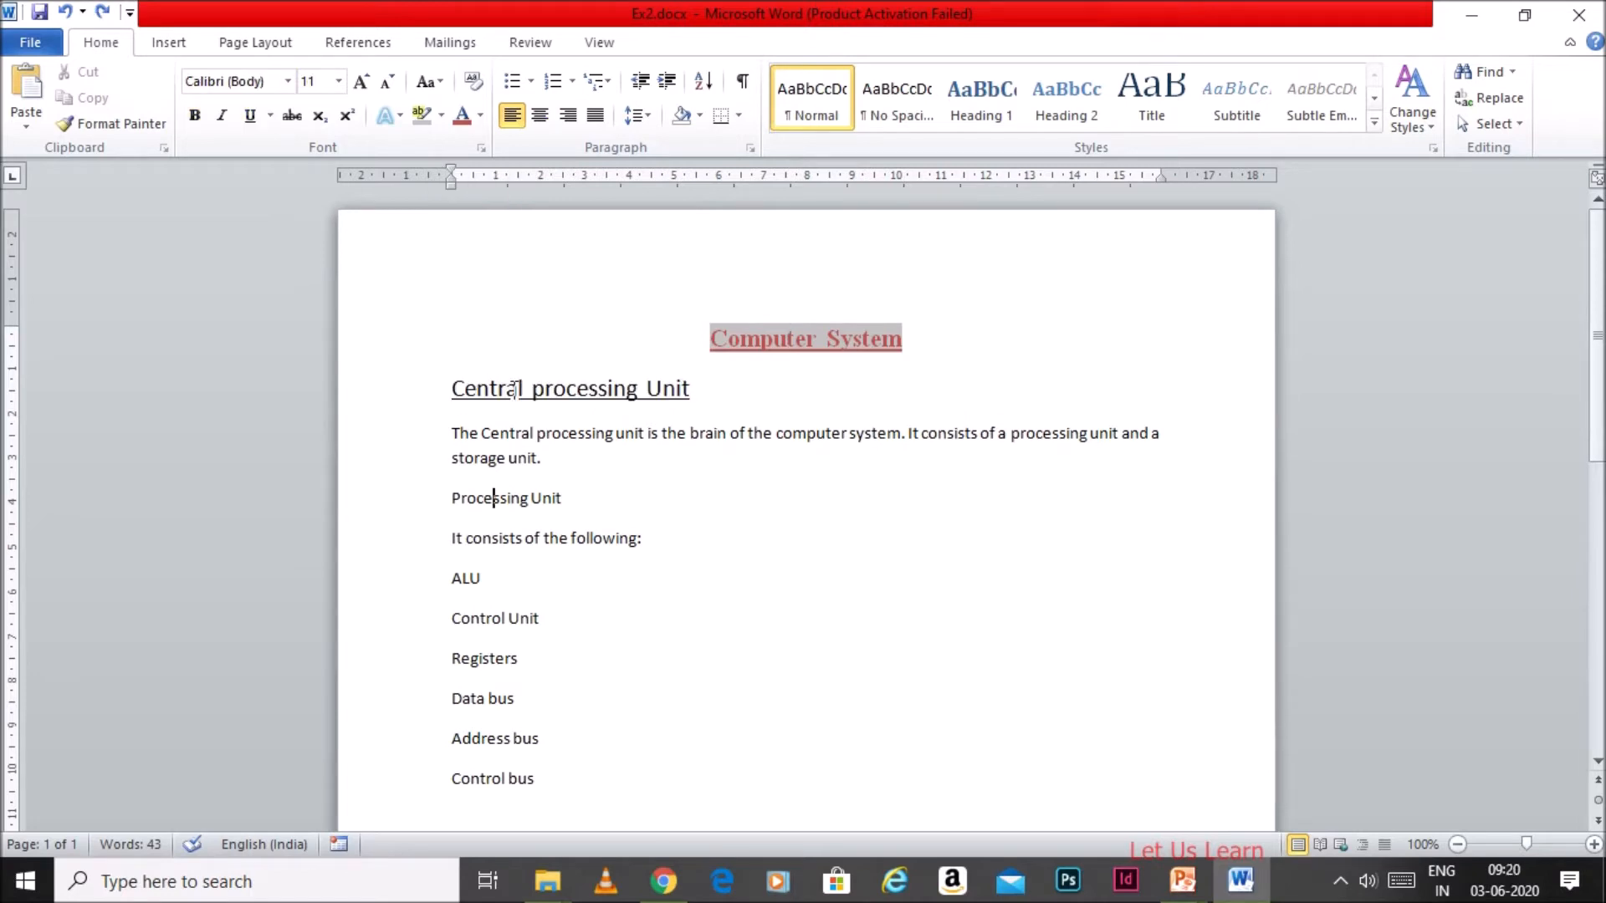
click(578, 390)
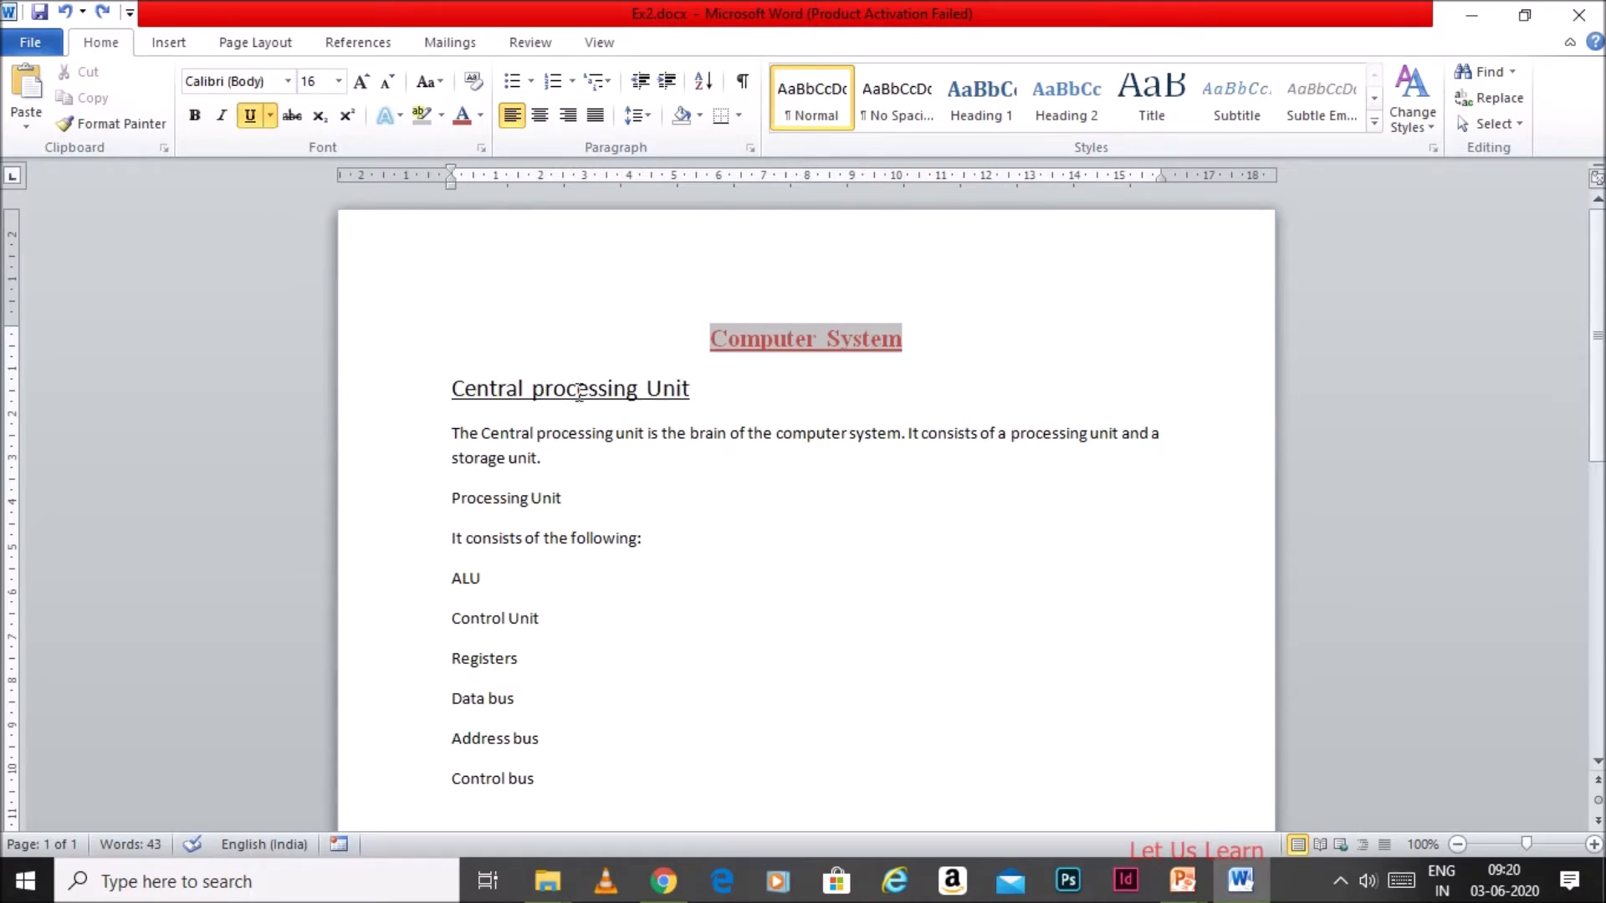
click(502, 499)
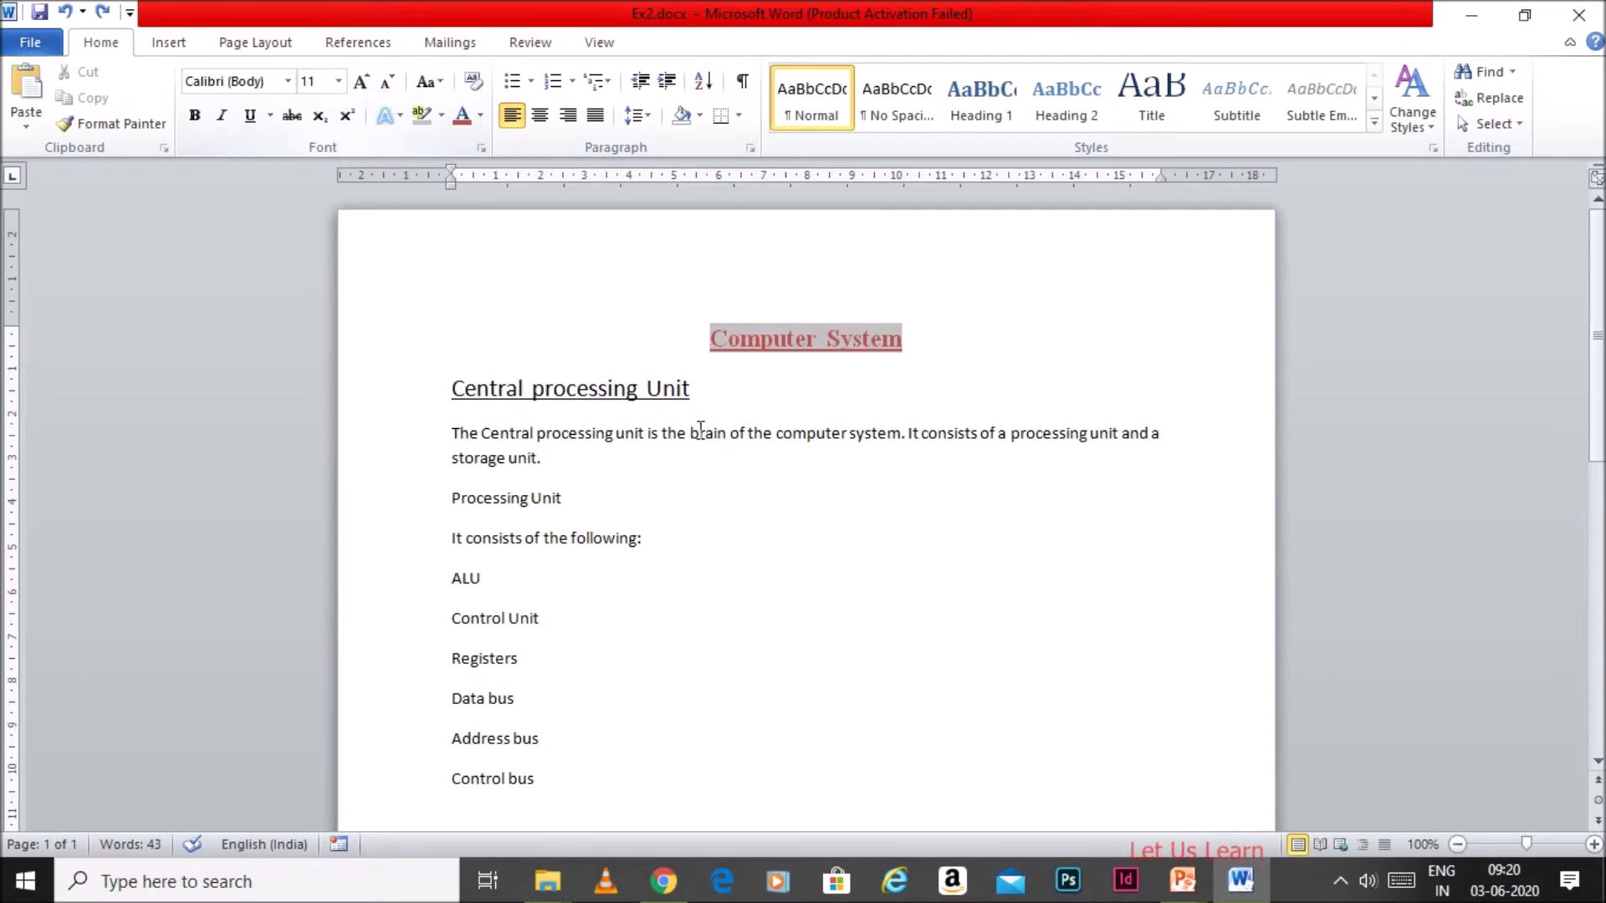
Copy the formatting of the "Central processing Unit" heading onto the "Processing Unit" line with Format Painter
drag(694, 388, 525, 385)
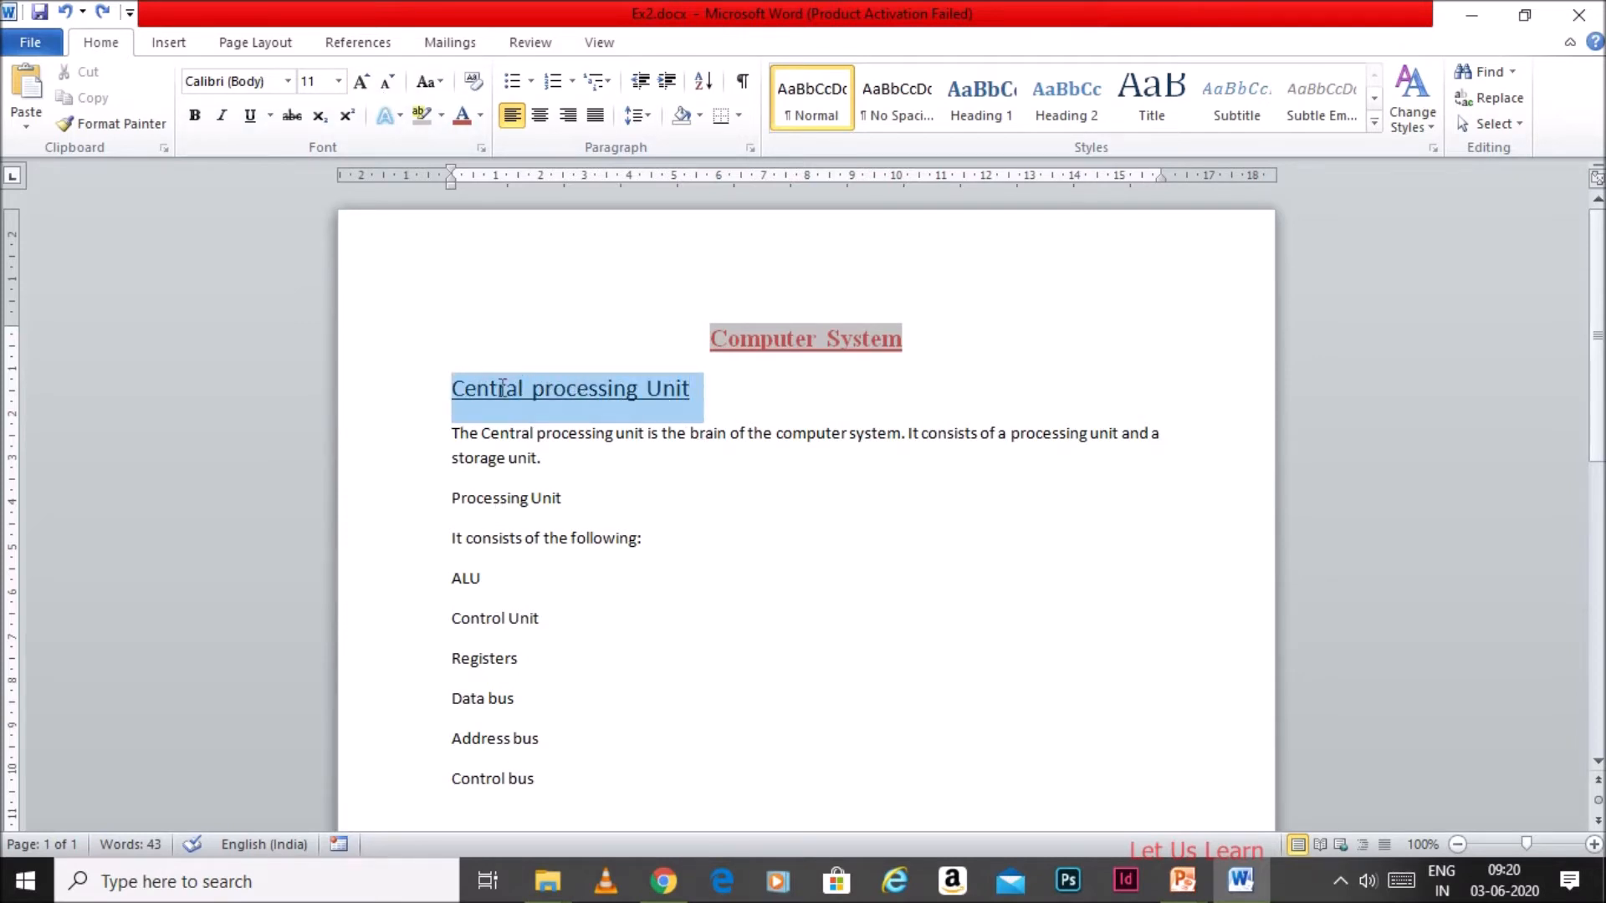
click(122, 122)
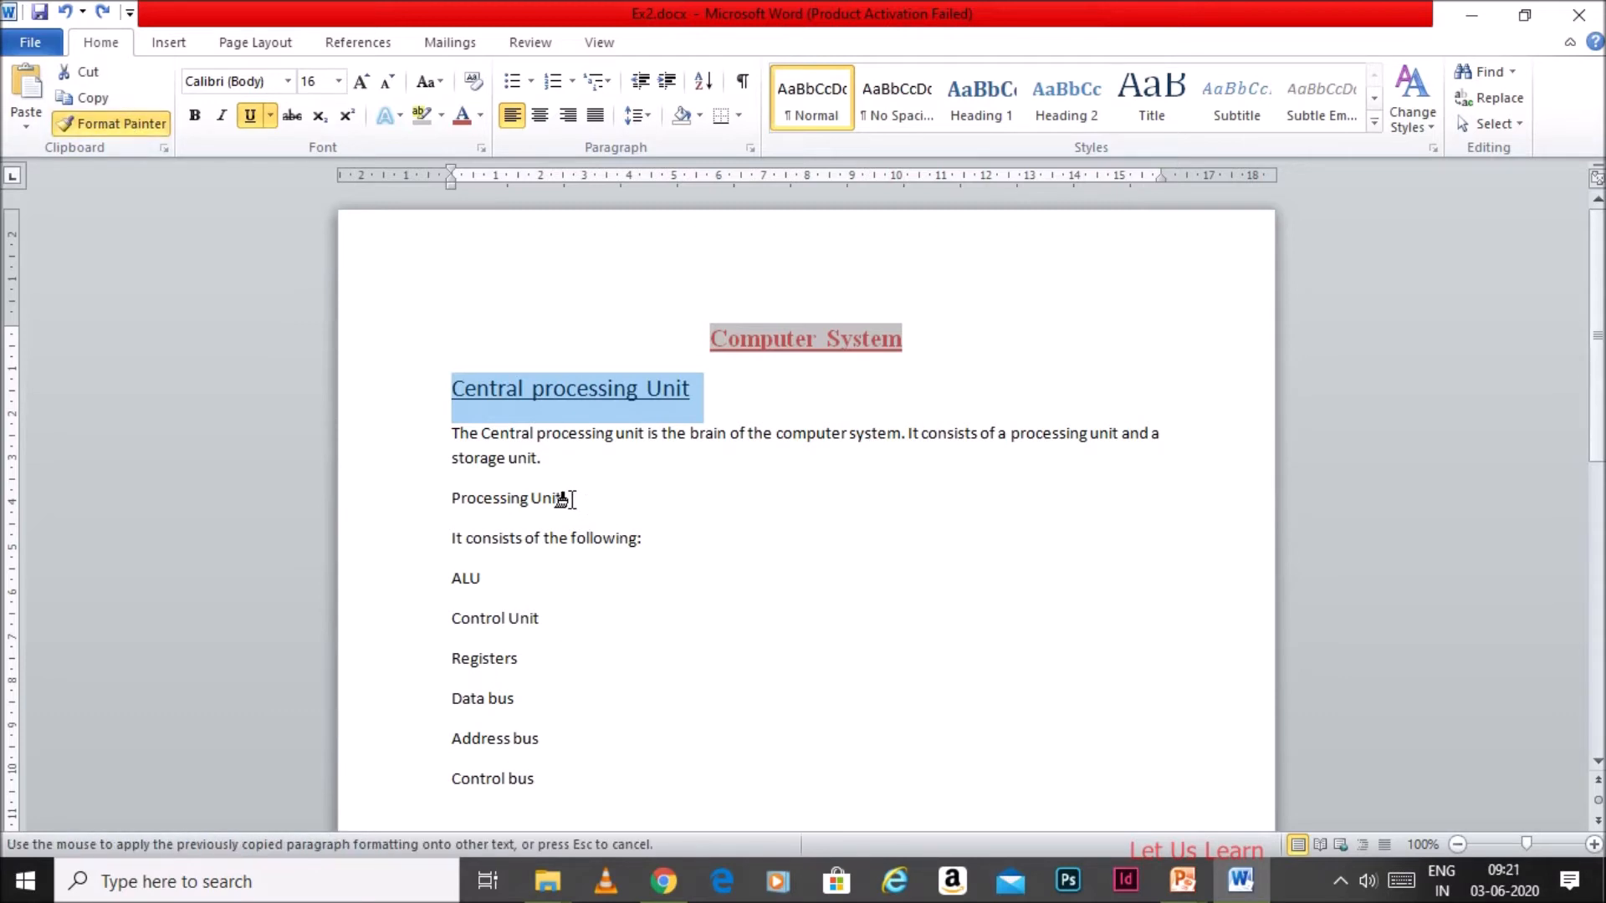
drag(572, 499, 454, 500)
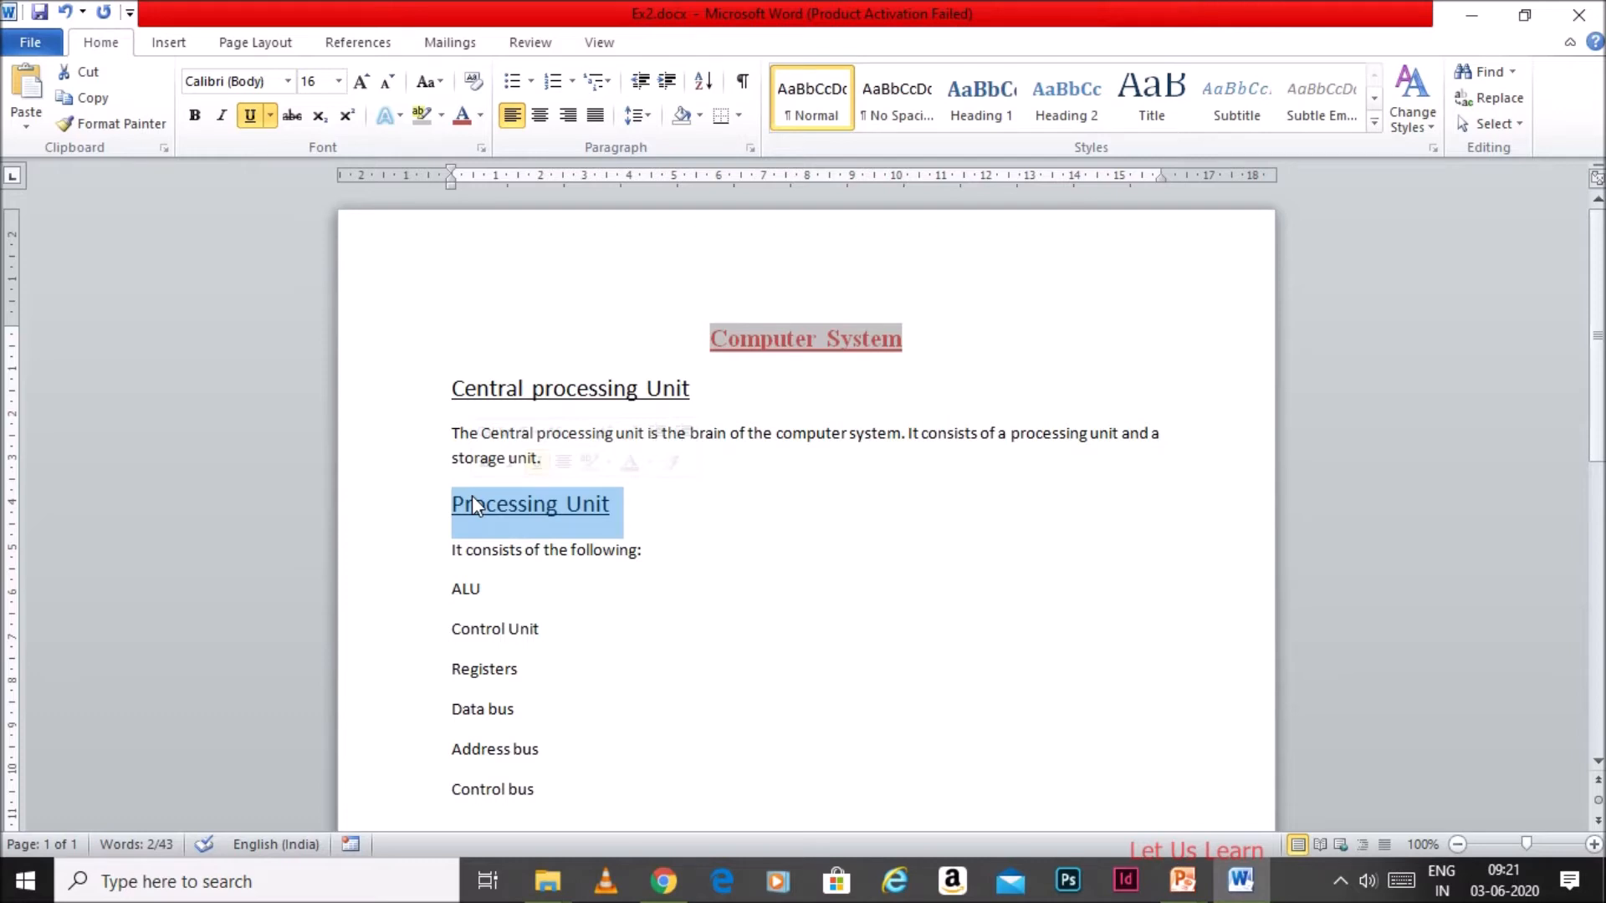
Format the word "Unit" in the "Processing Unit" heading as subscript
drag(610, 505, 568, 500)
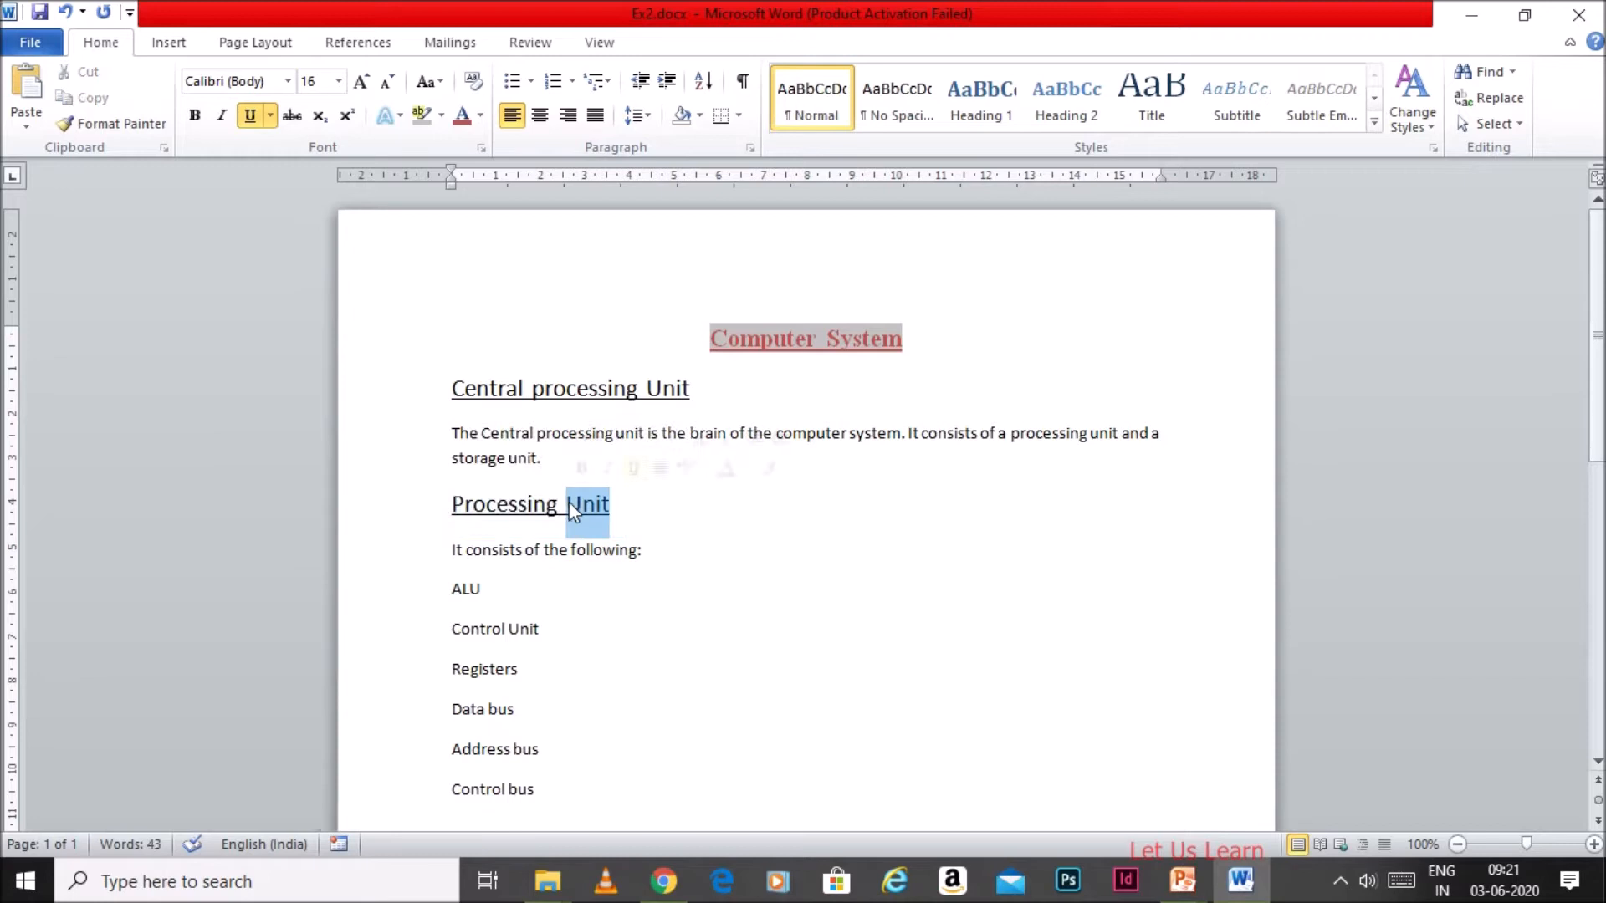
click(319, 116)
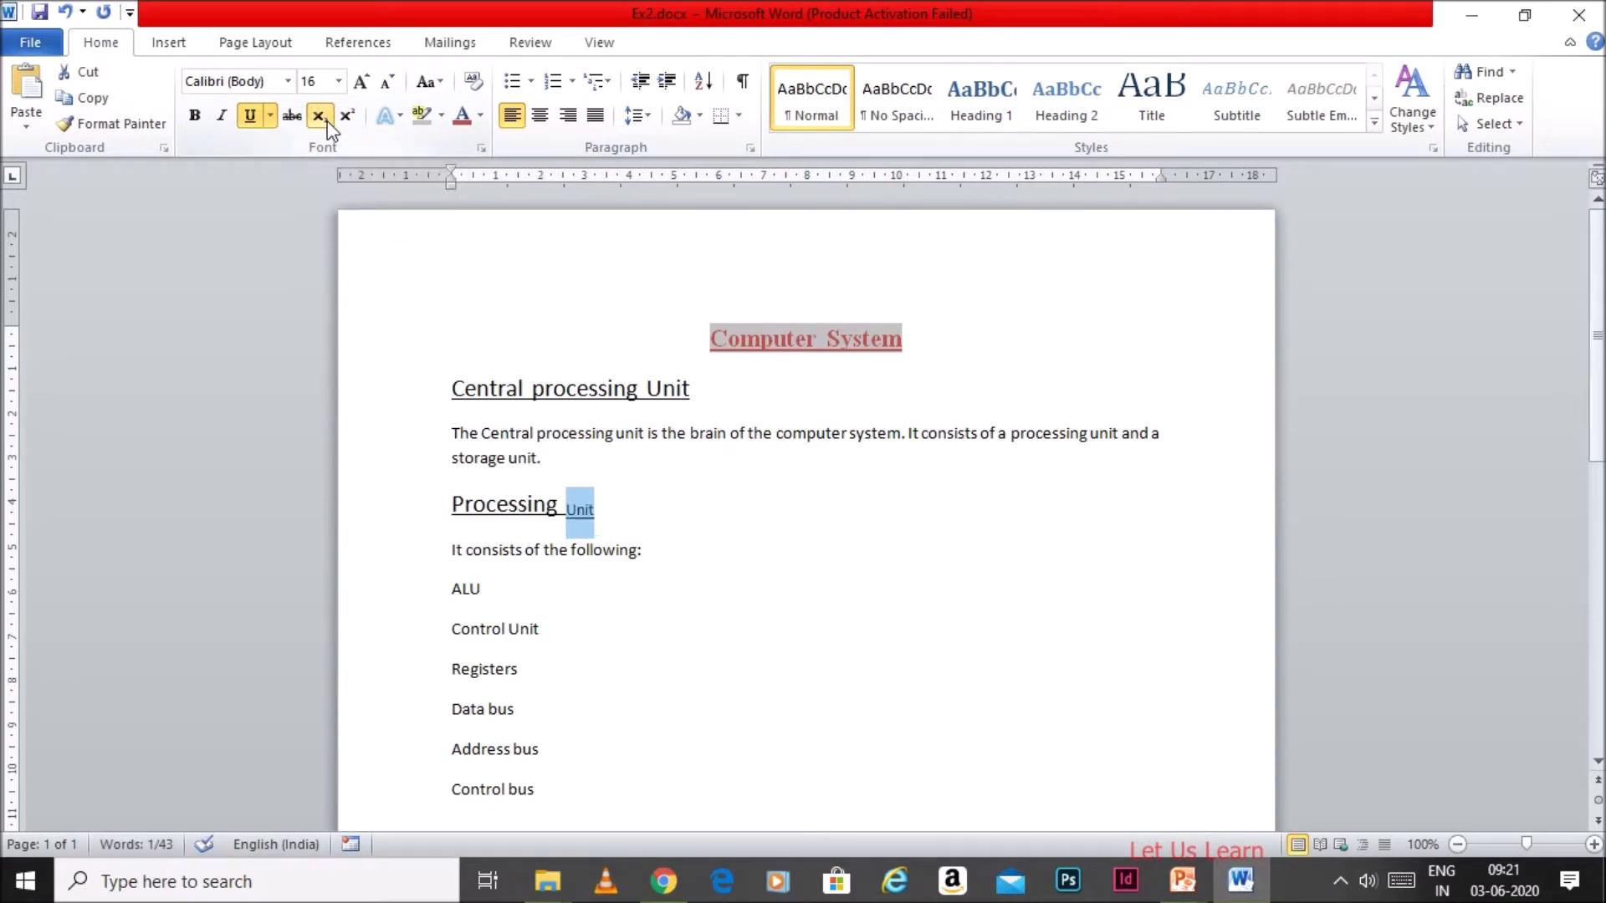
click(509, 502)
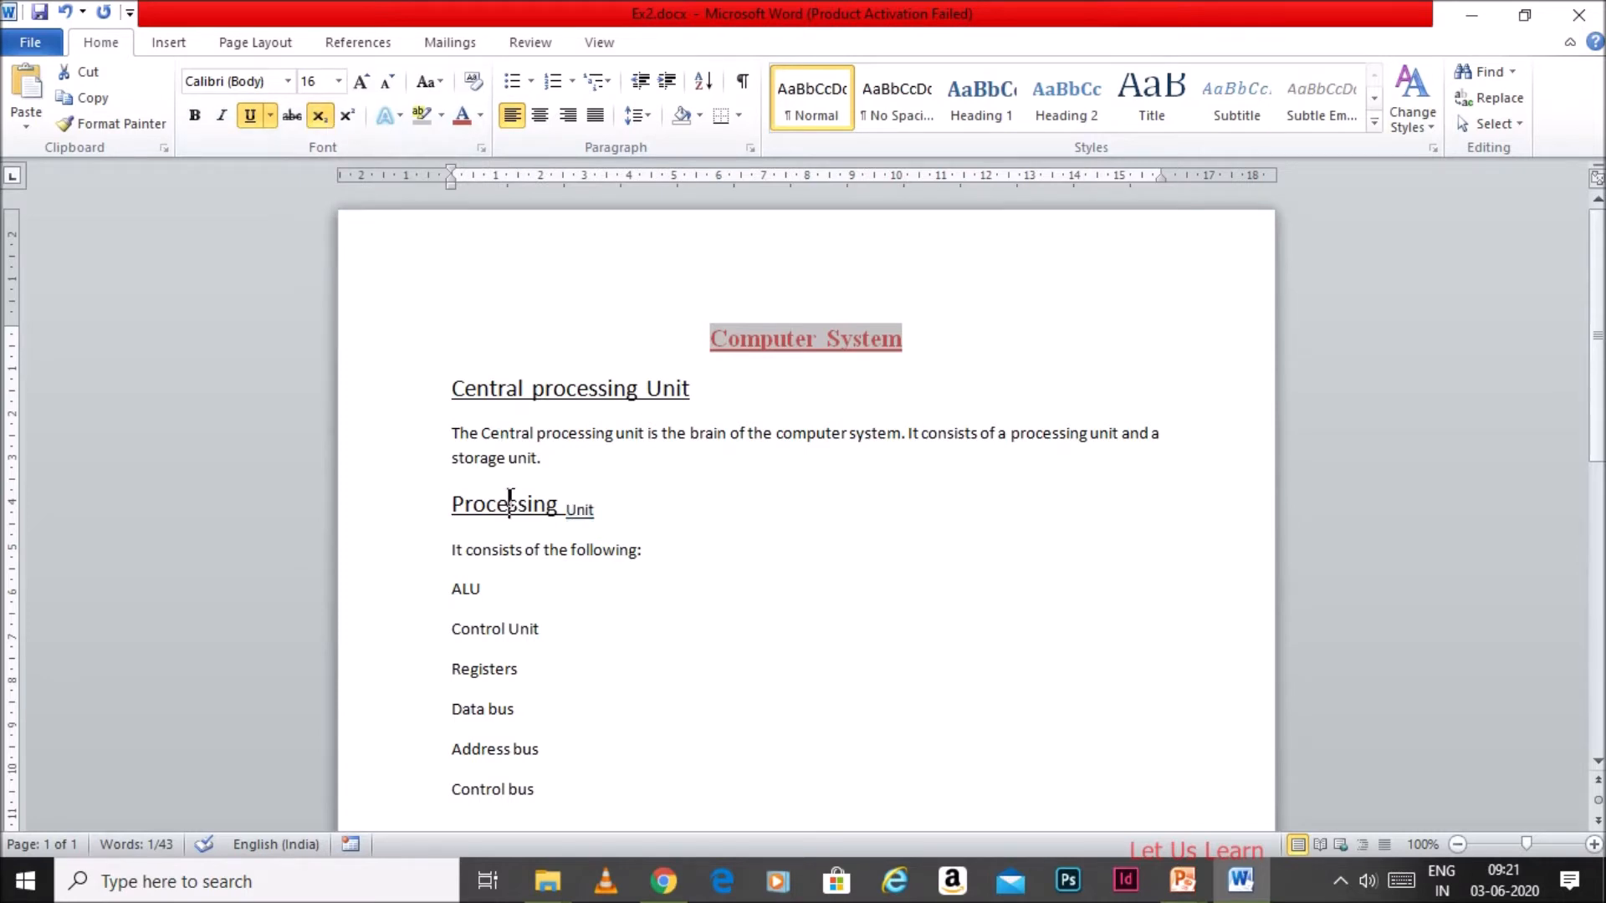
Format the word "Unit" in the "Processing Unit" heading as superscript
click(570, 508)
drag(566, 508, 595, 508)
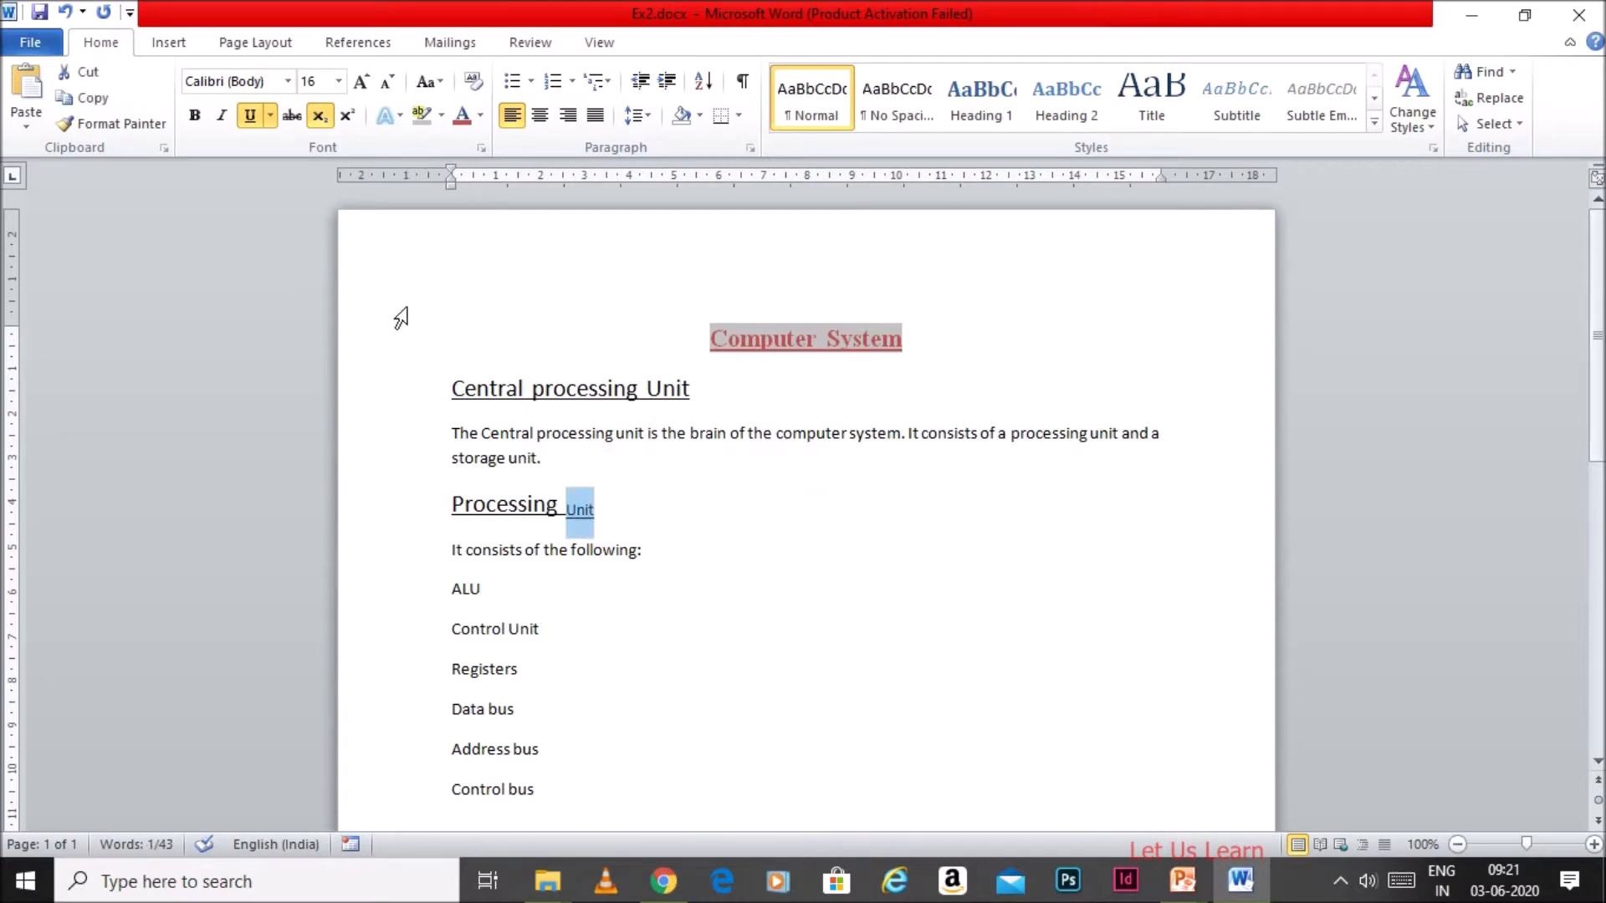
click(349, 119)
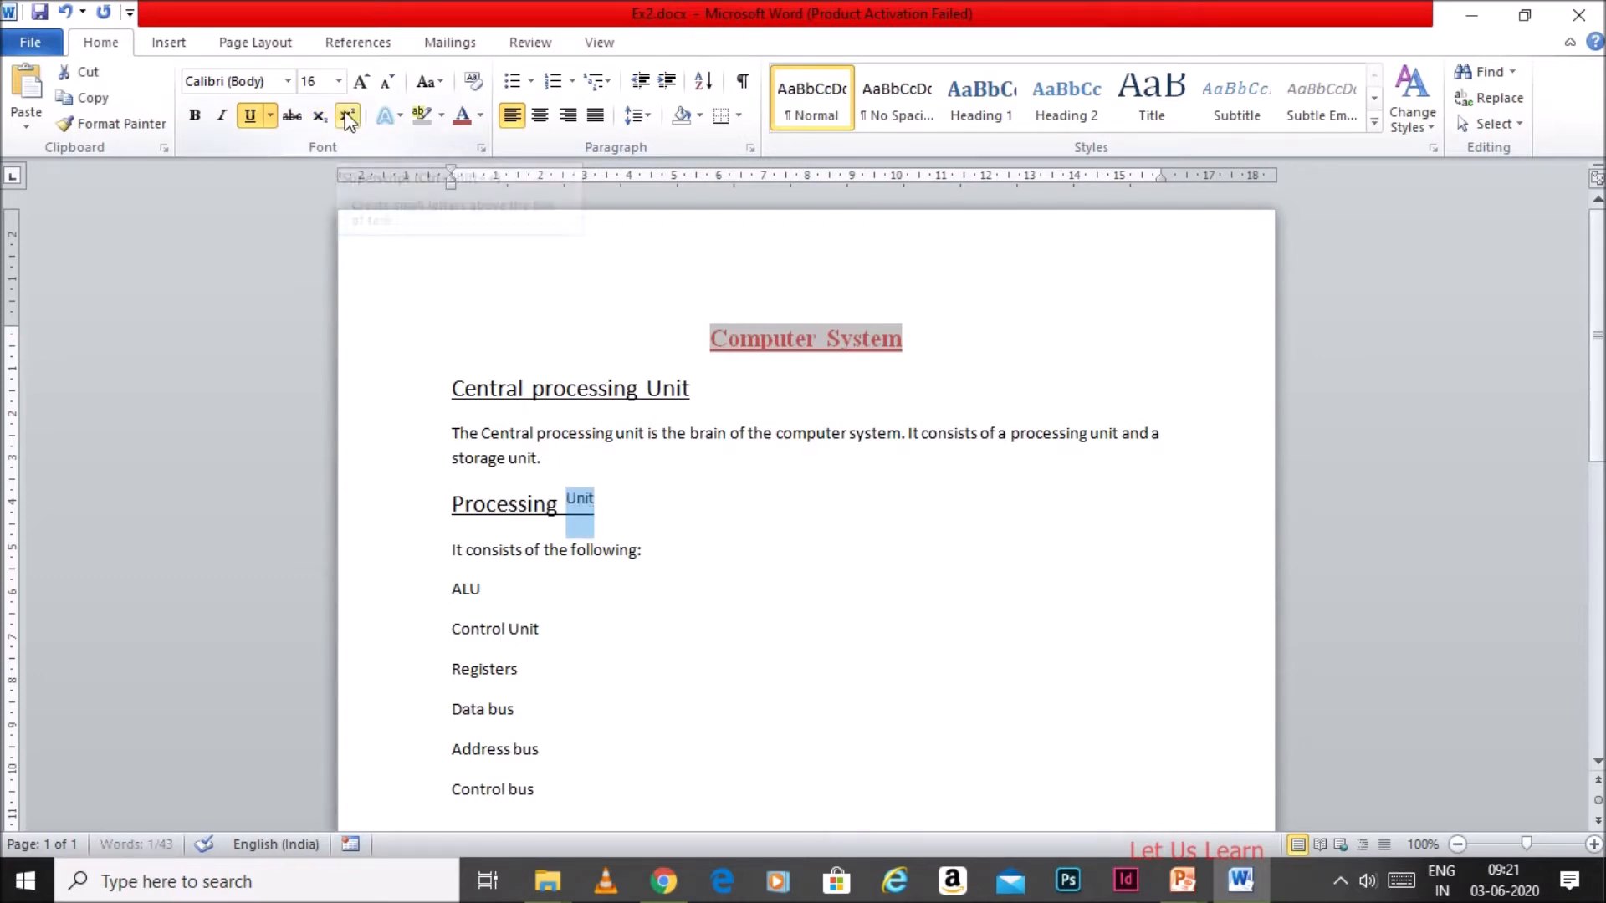
click(516, 495)
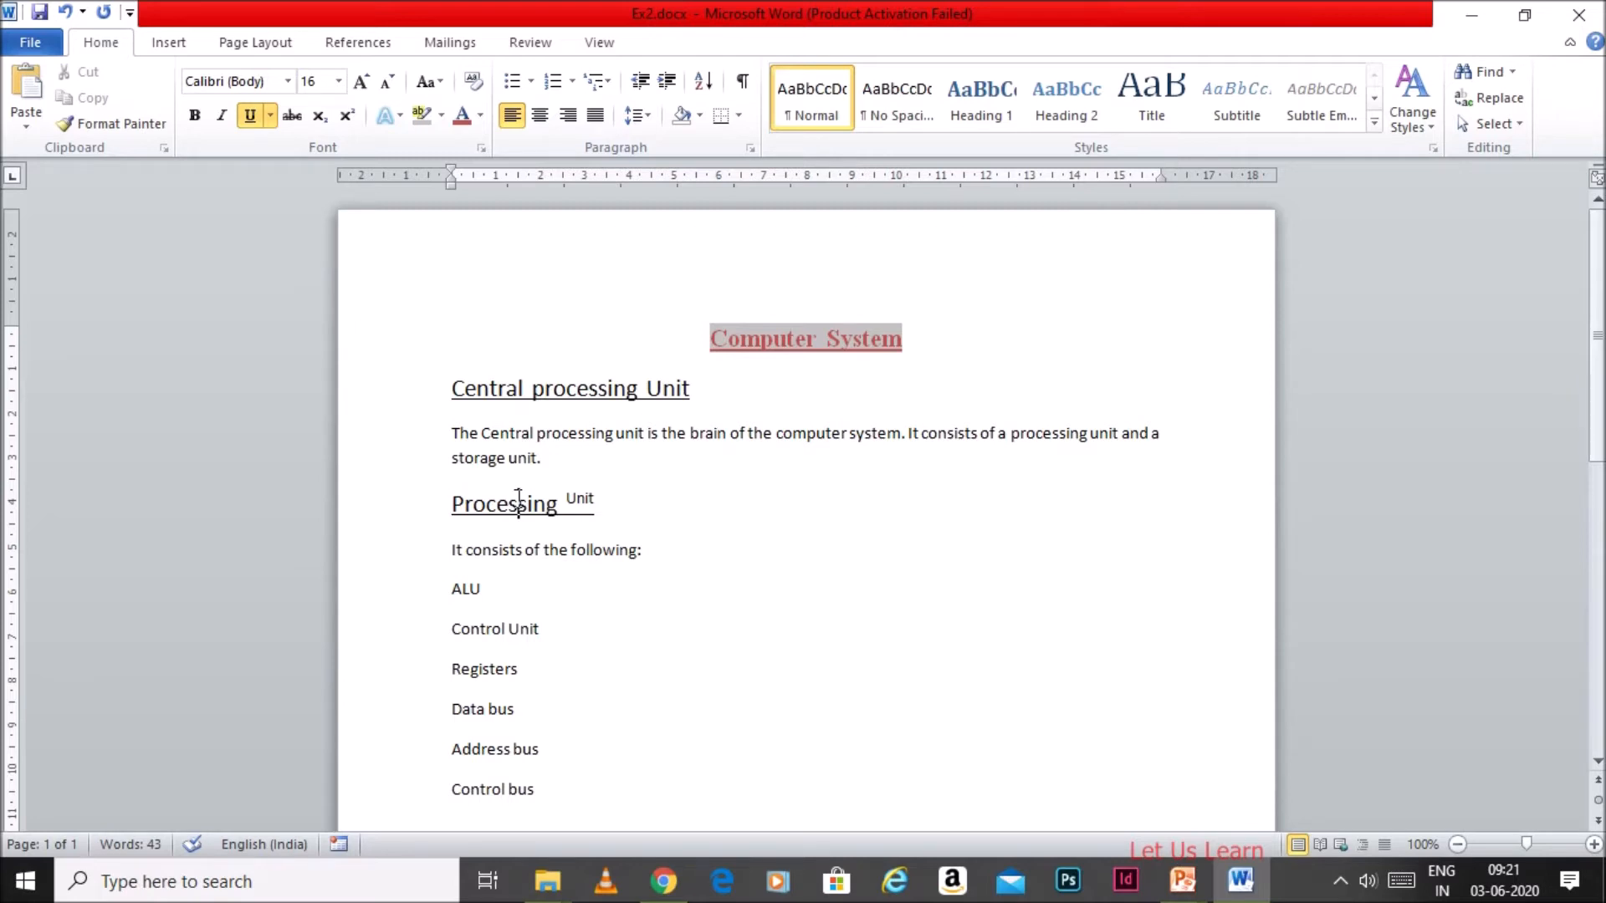
Undo the superscript formatting on the word "Unit" in the "Processing Unit" heading
click(567, 502)
drag(567, 502, 604, 506)
click(606, 507)
click(66, 14)
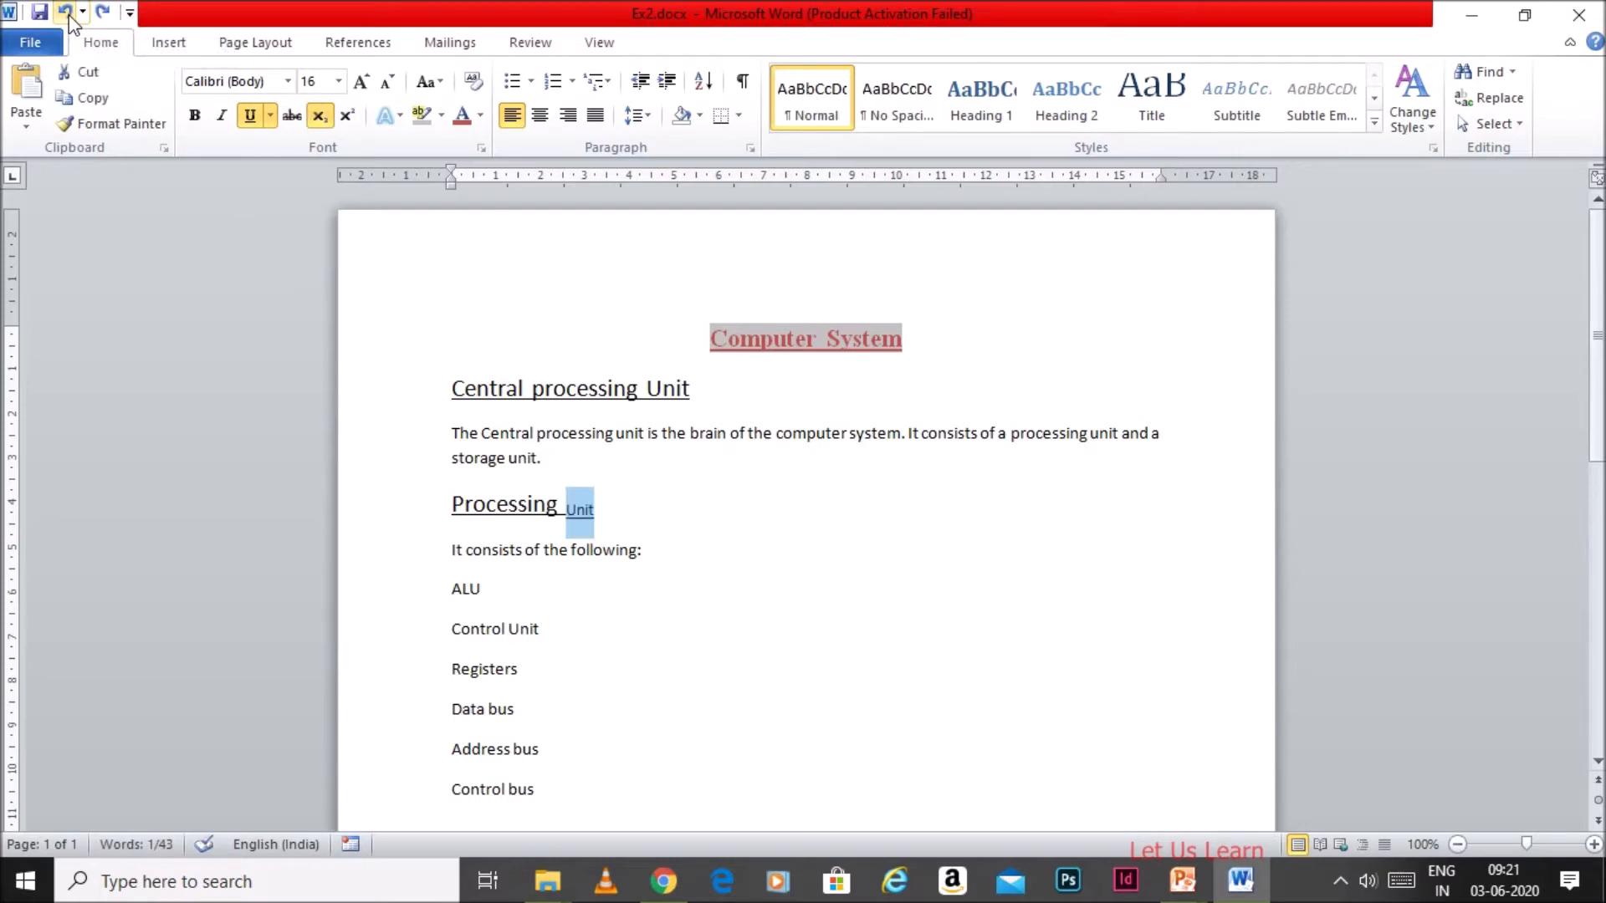
Undo the subscript formatting on the word "Unit" in the "Processing Unit" heading and save the document
click(66, 13)
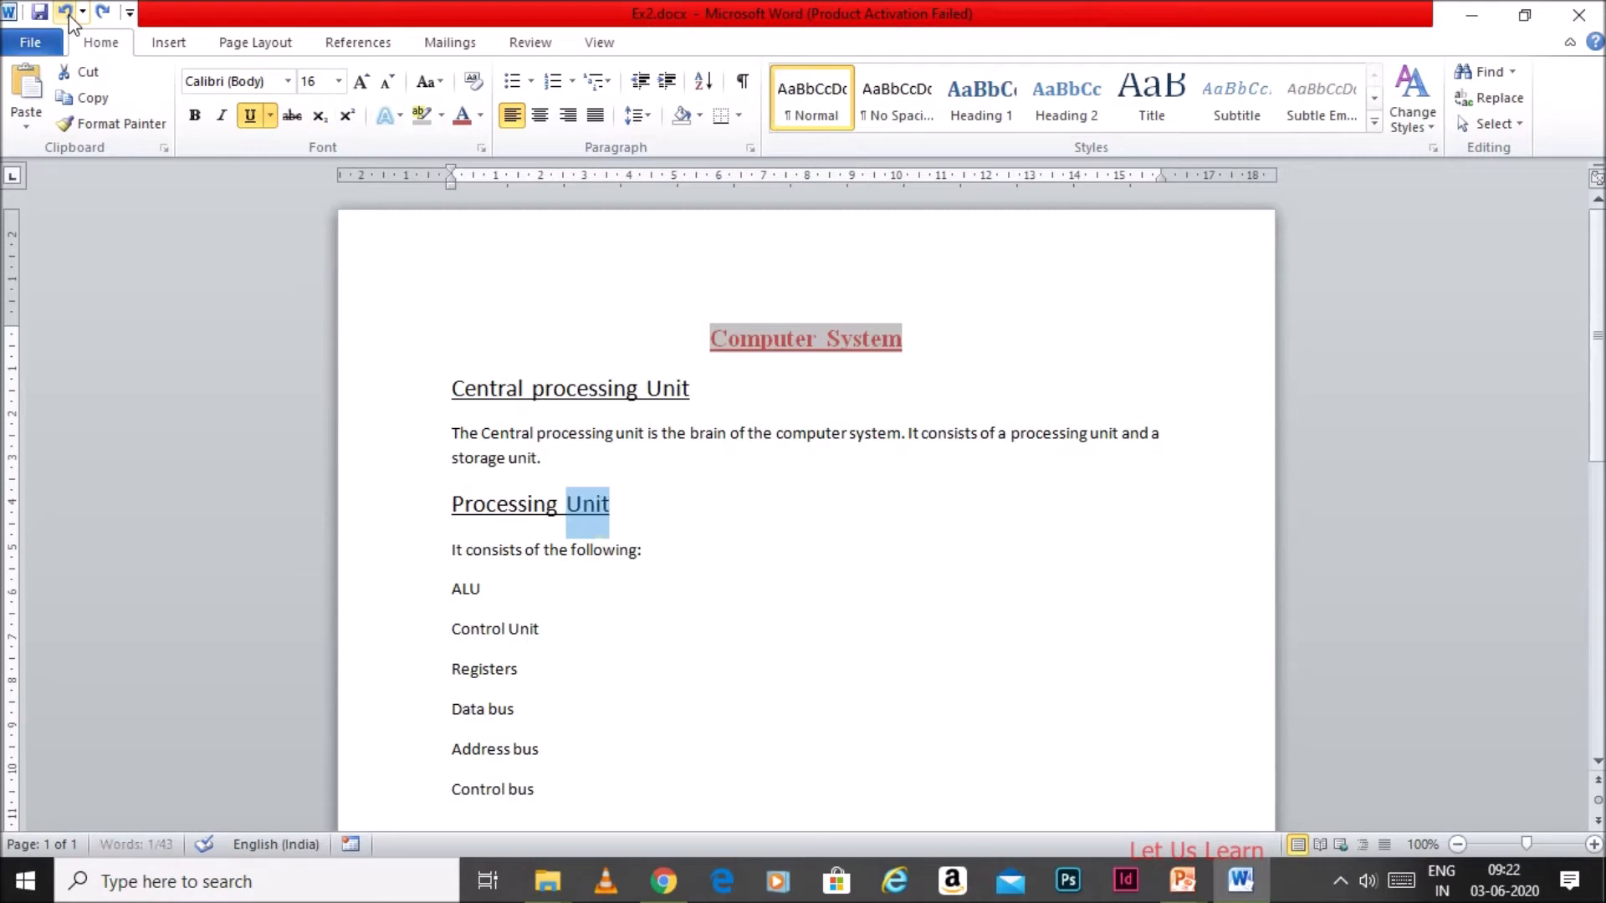
click(597, 505)
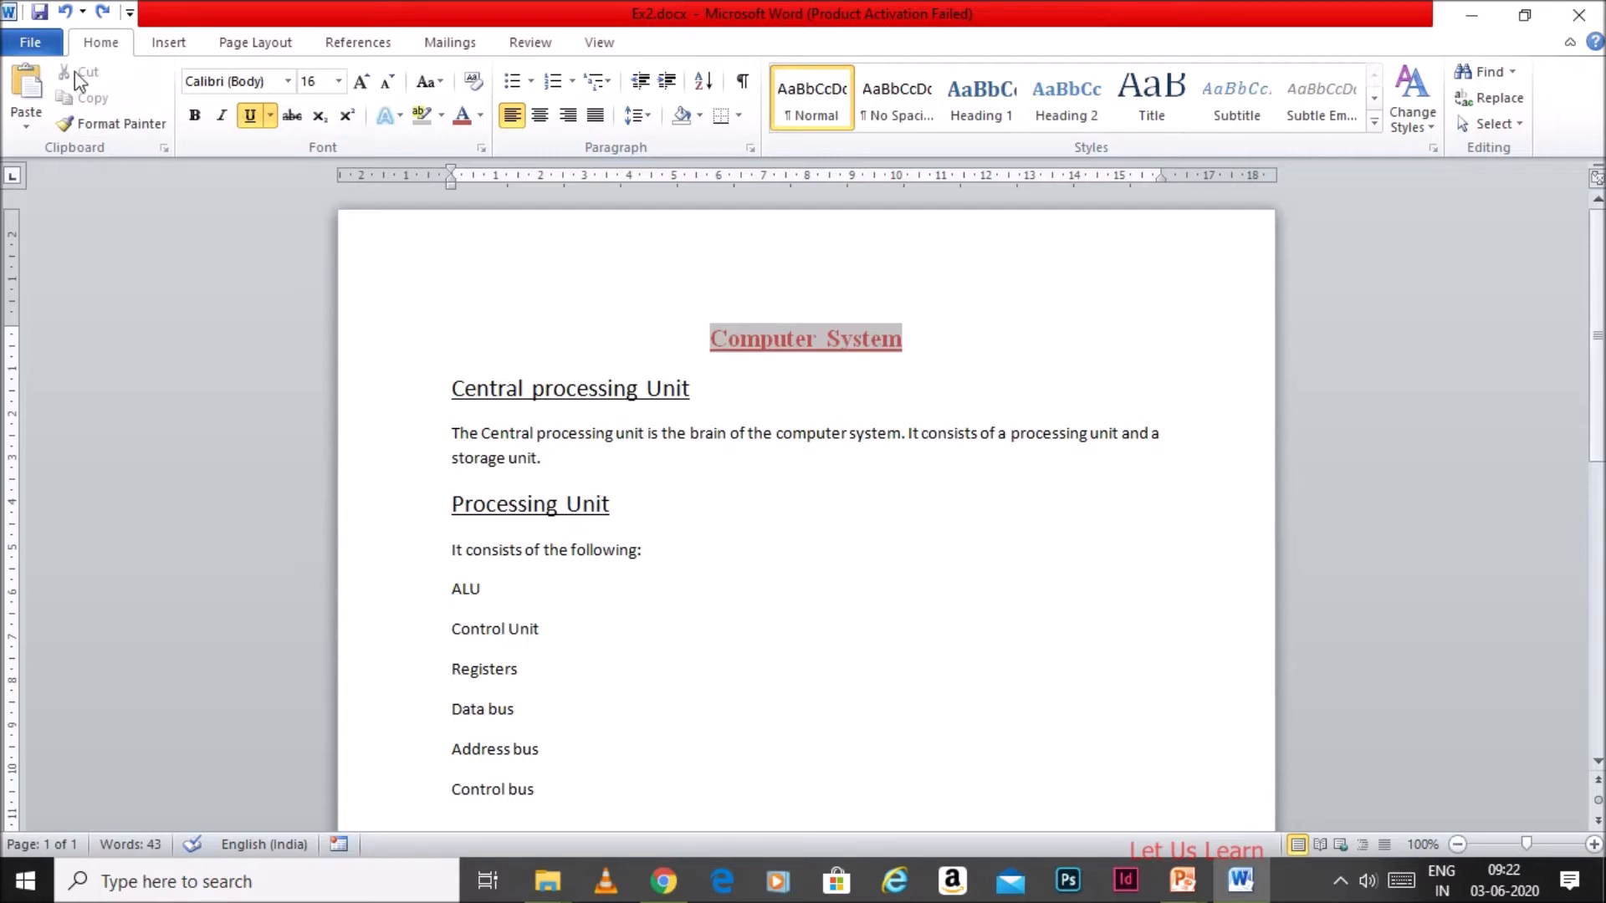
click(39, 13)
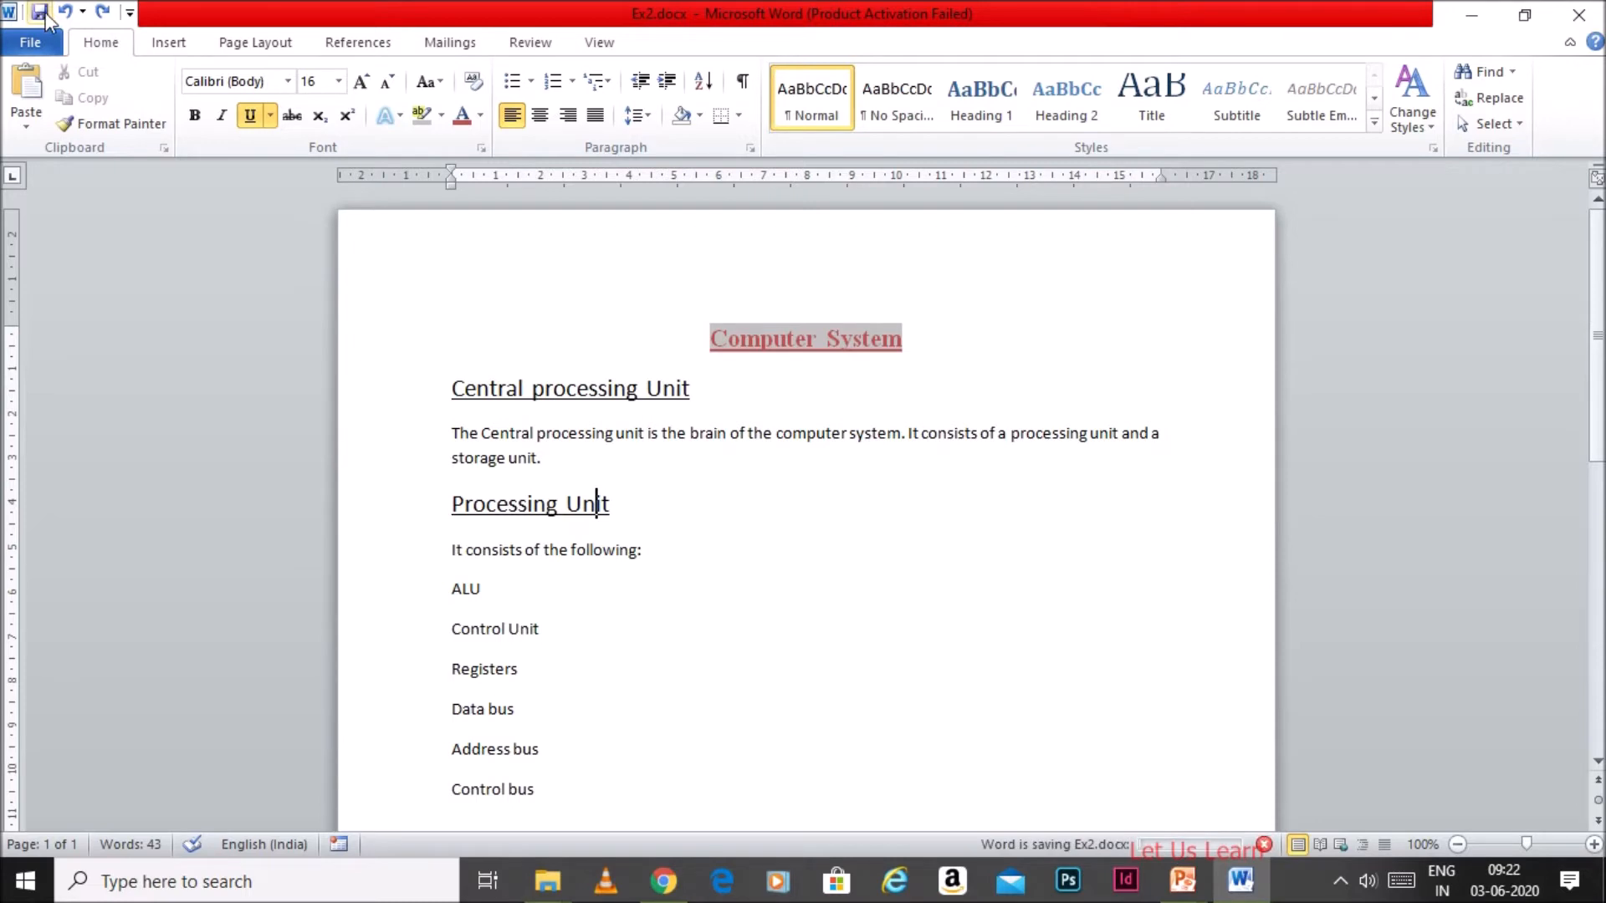
Apply four-diamond bullets to the six lines from "ALU" to "Control bus"
key(ctrl+End)
key(Up)
key(Up)
key(Up)
key(Up)
key(Up)
key(Up)
key(Up)
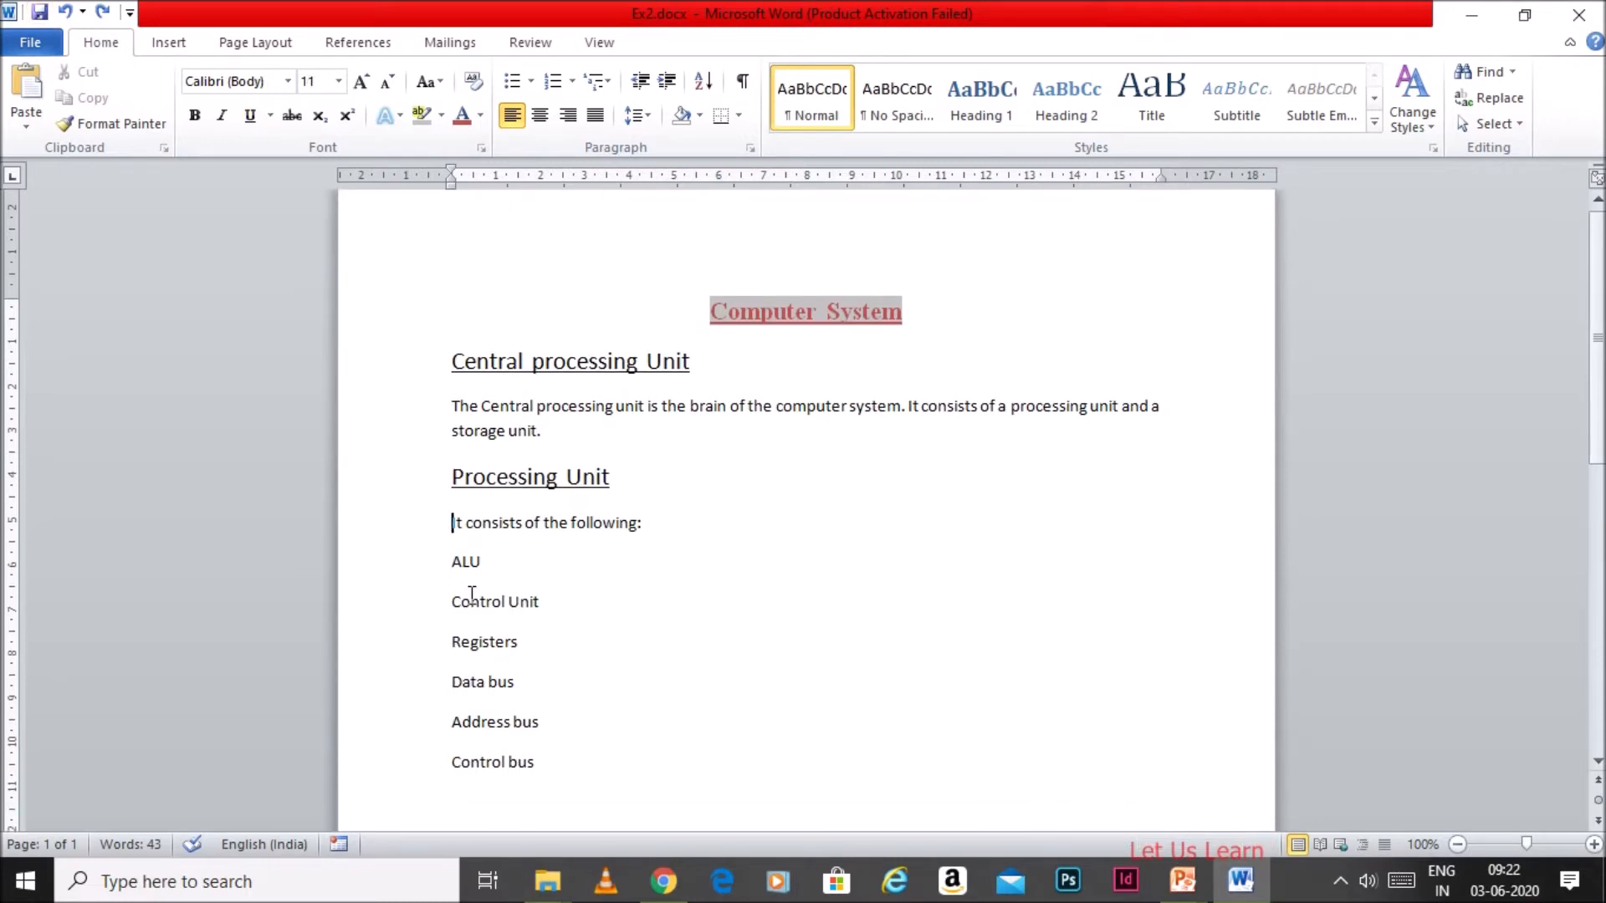
key(Down)
key(shift+Down)
key(shift+Down)
key(shift+Down)
key(shift+Down)
key(shift+Down)
key(shift+Down)
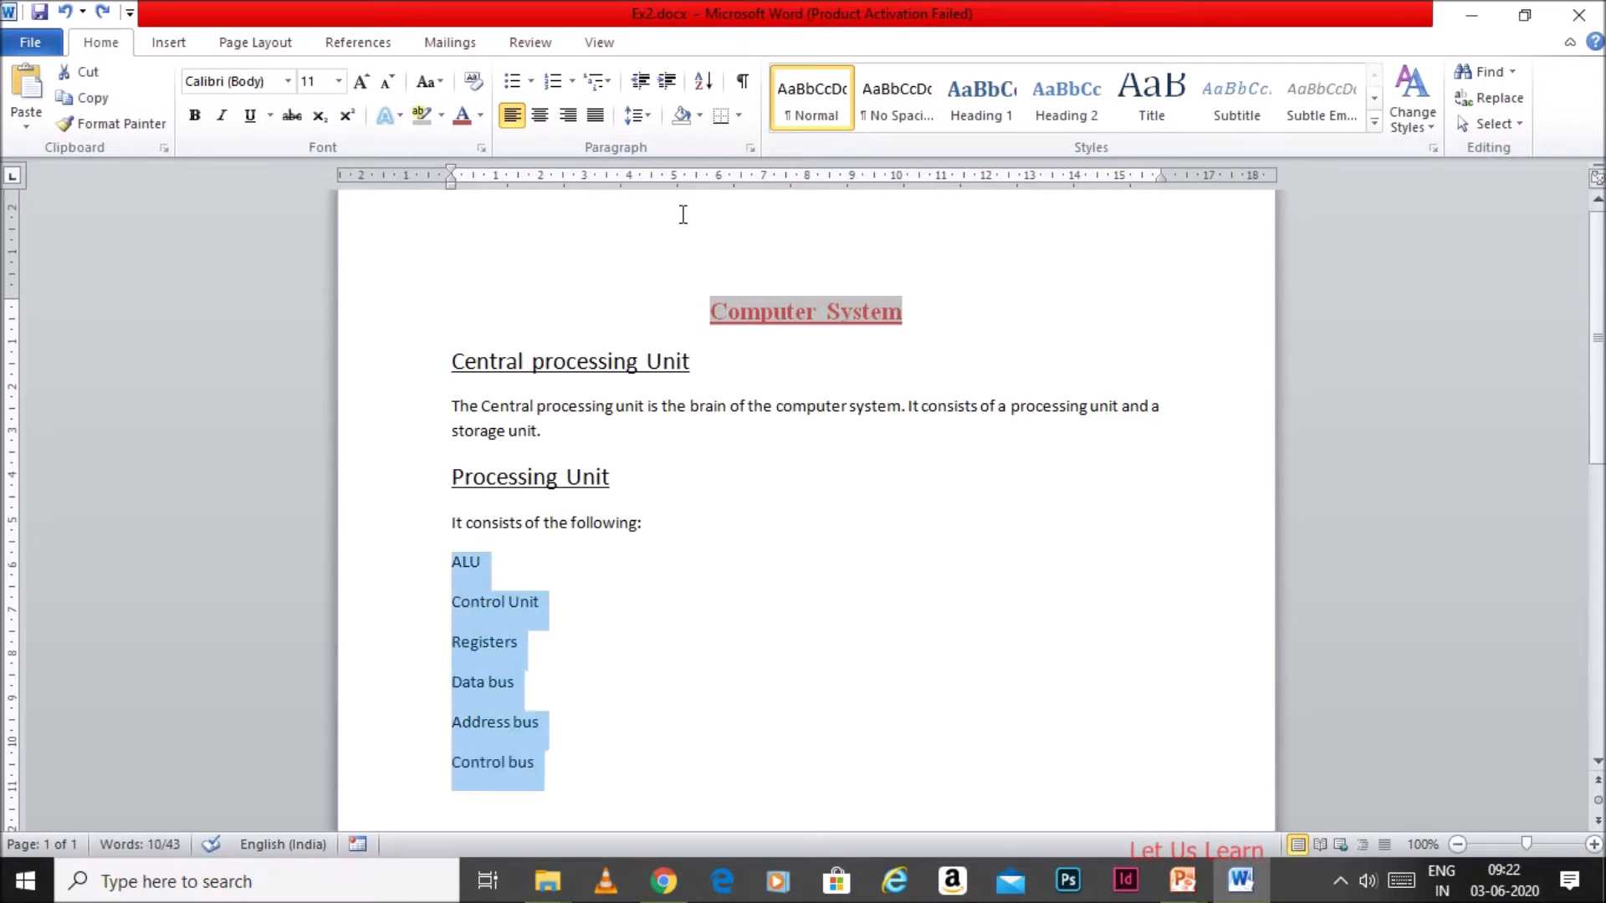
click(529, 82)
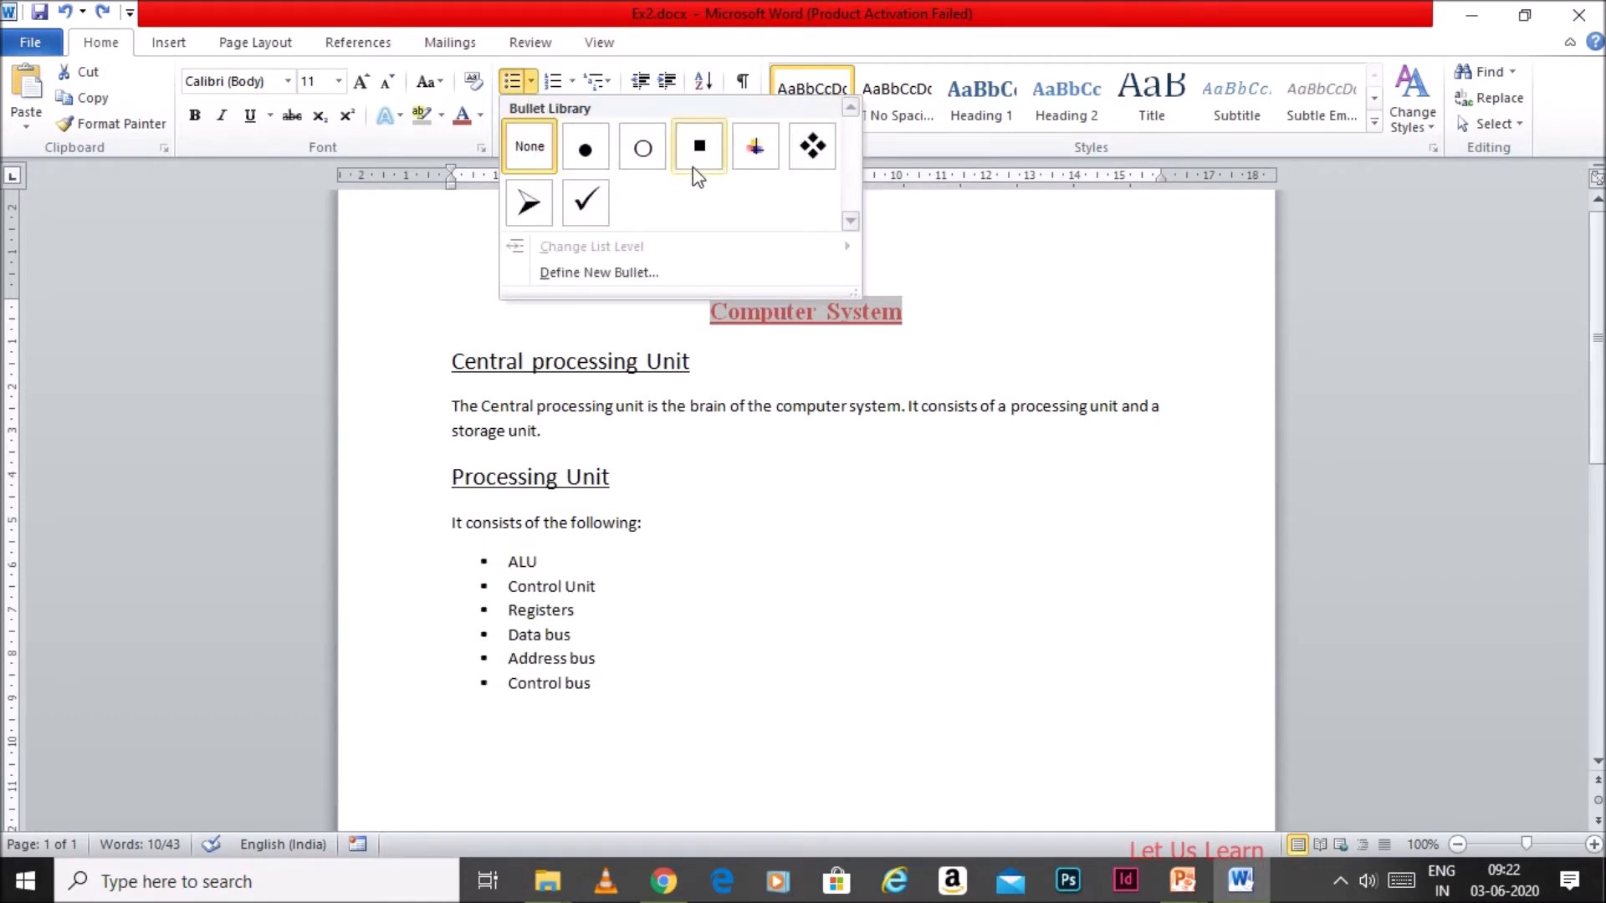
click(810, 165)
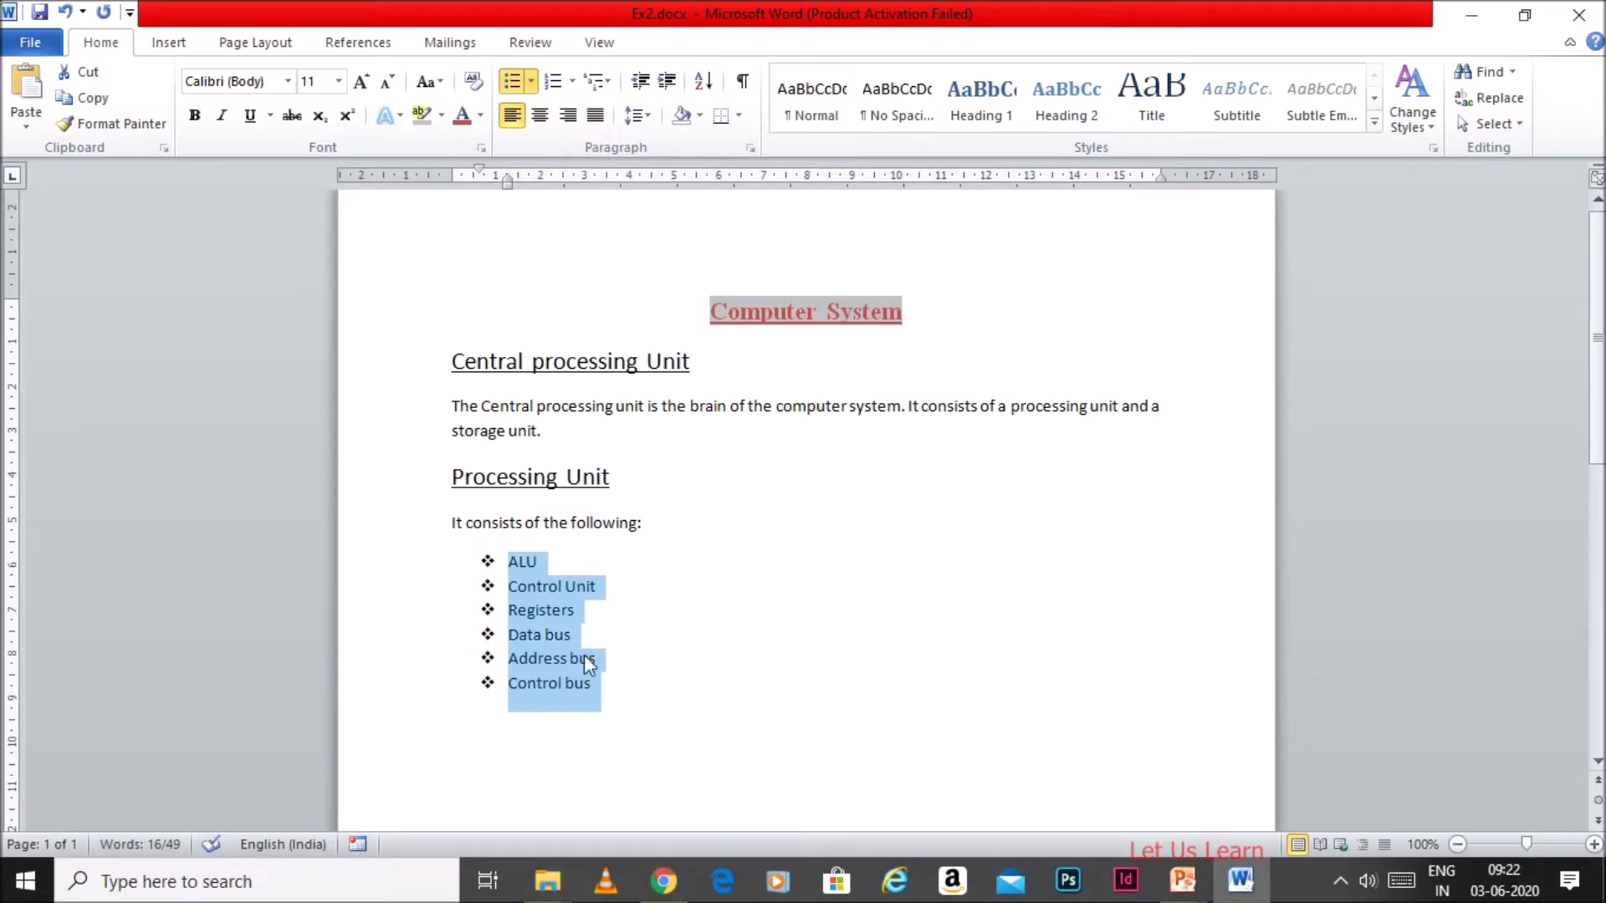
click(536, 590)
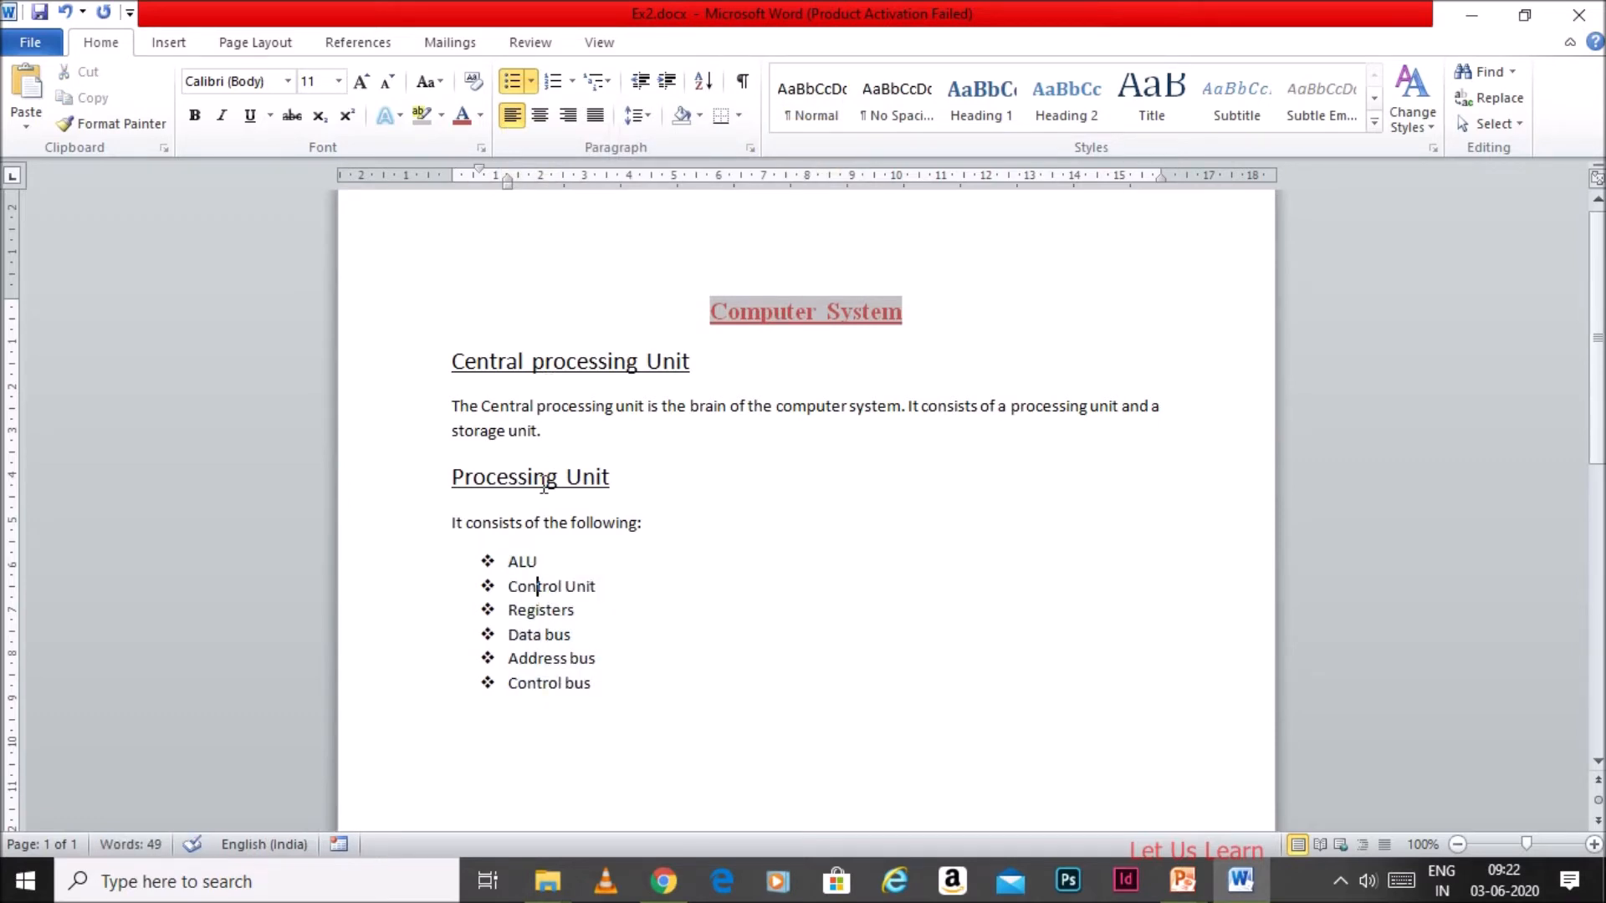
Number the list from "ALU" to "Control bus" with uppercase Roman numerals and add an empty item after "Control bus"
drag(507, 562, 610, 694)
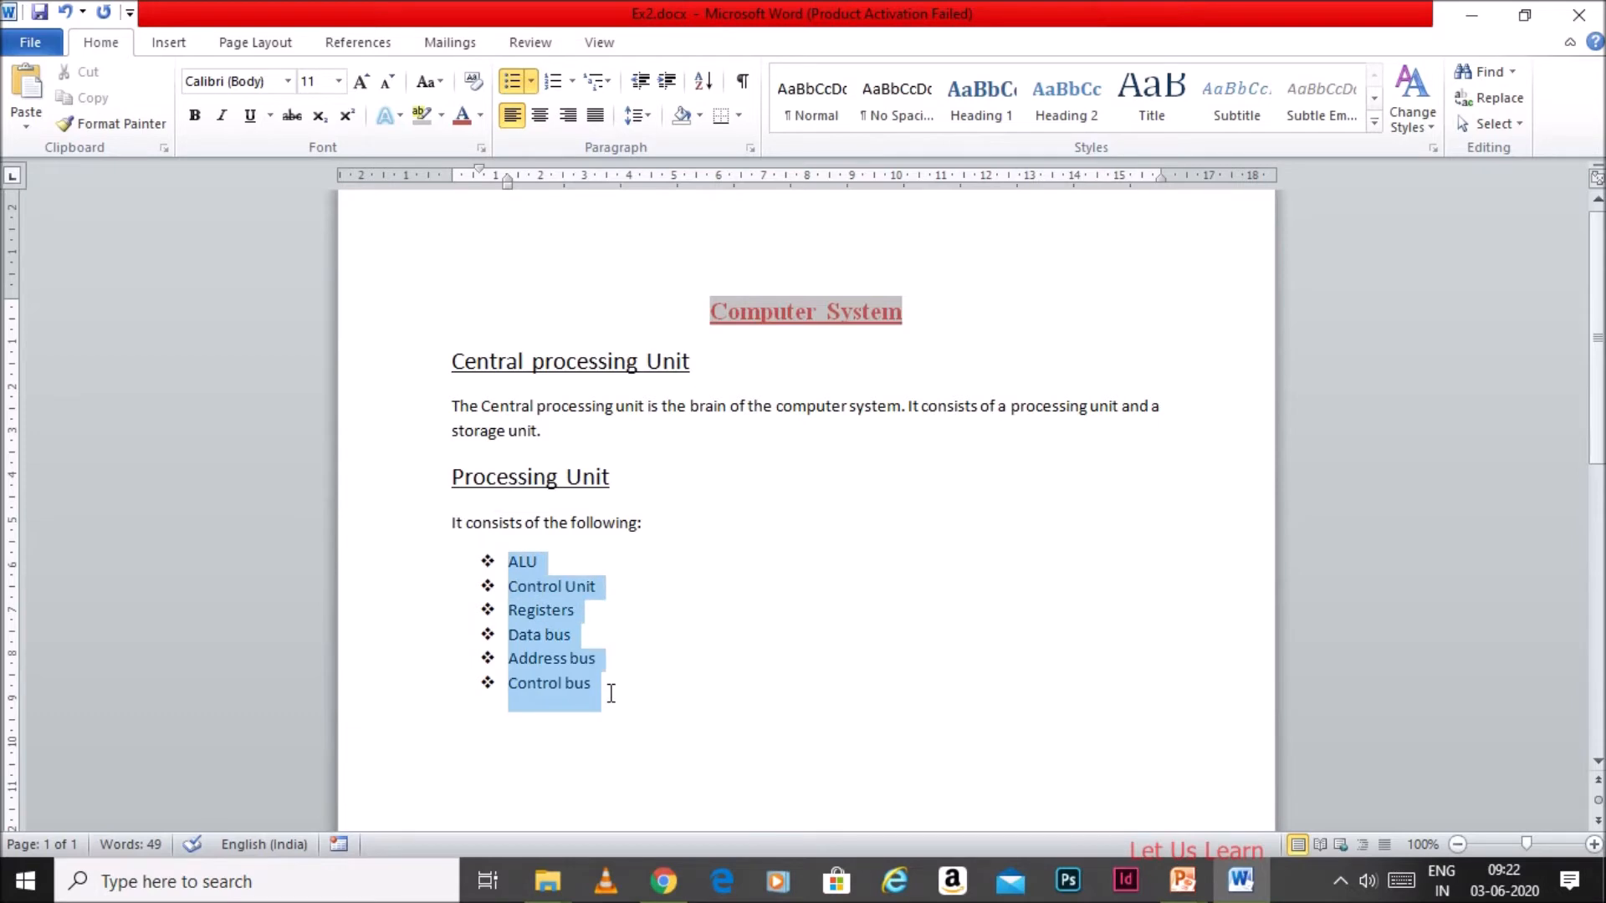
click(573, 81)
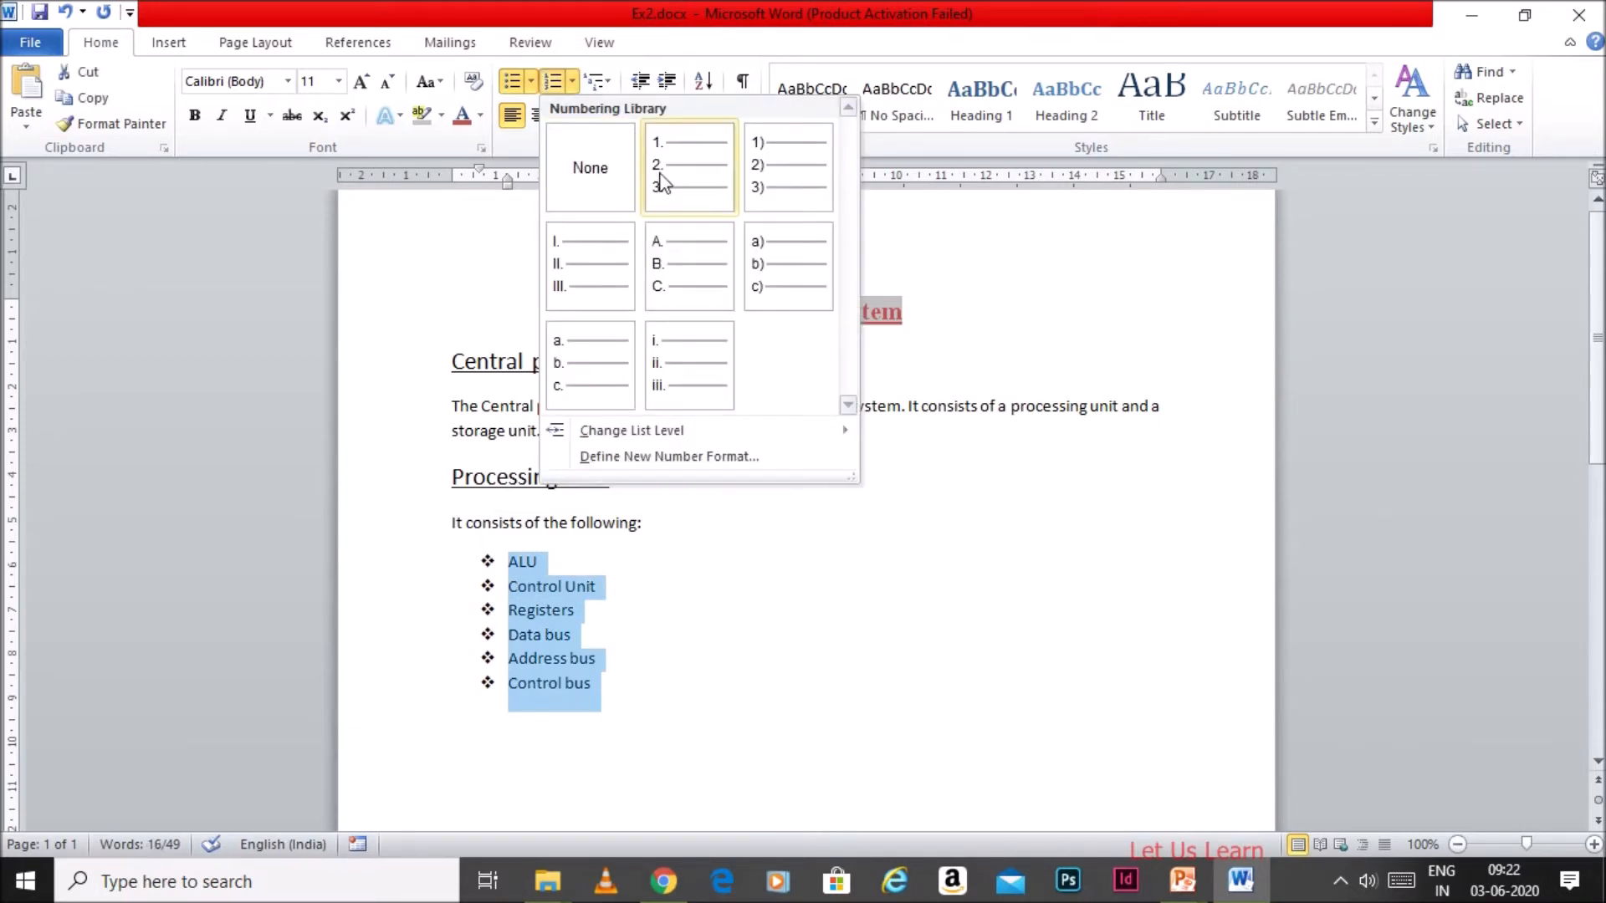
click(590, 279)
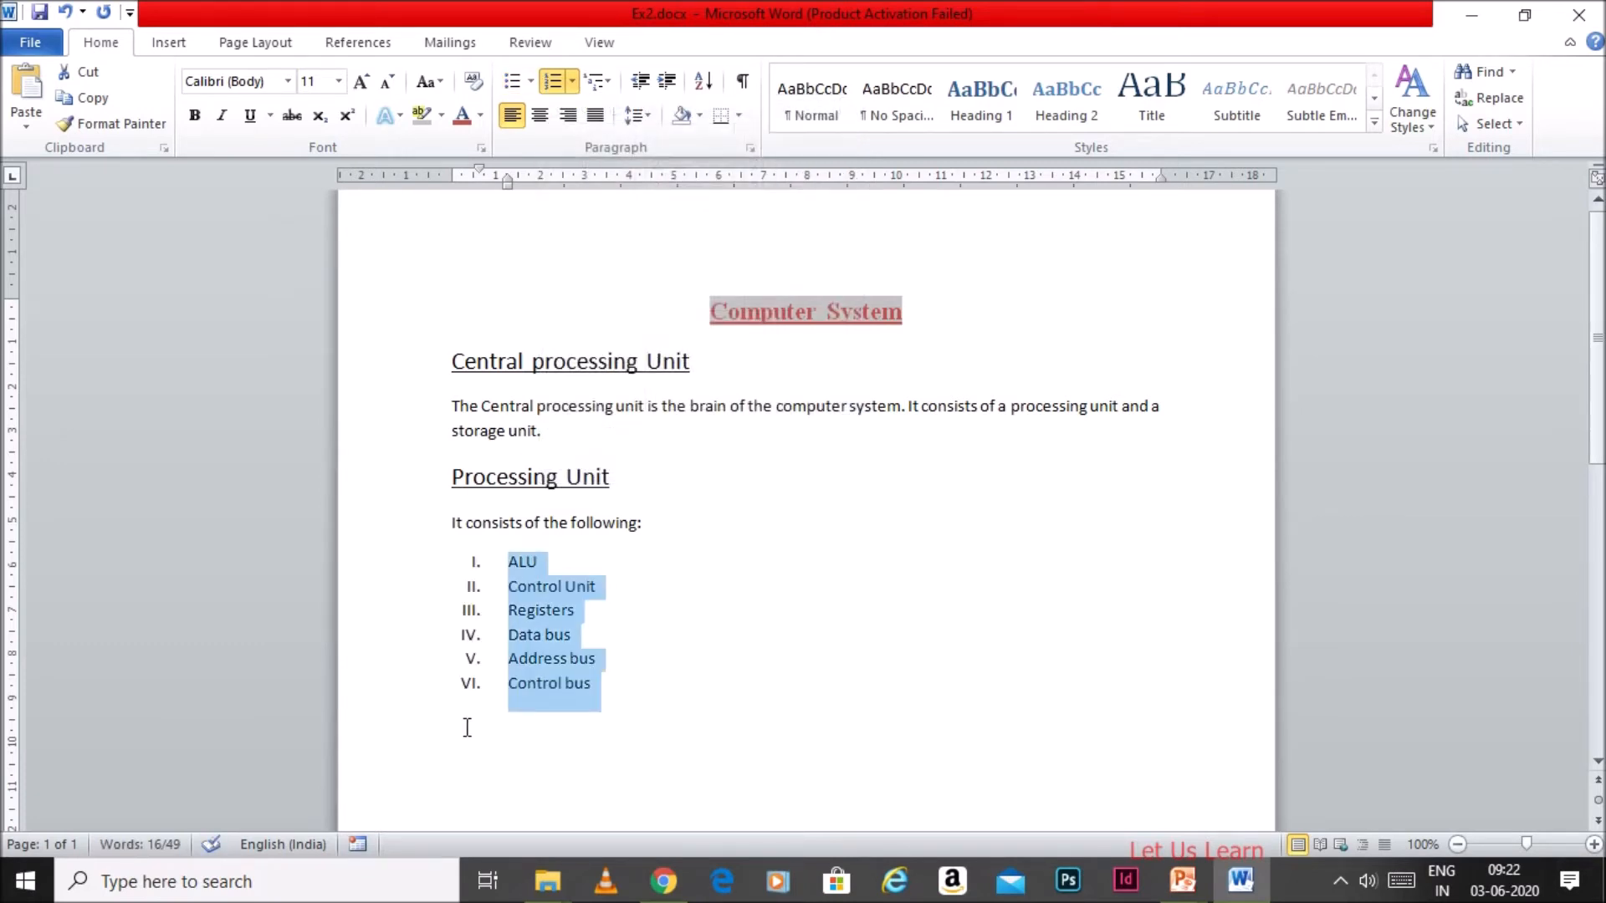
click(530, 665)
click(602, 684)
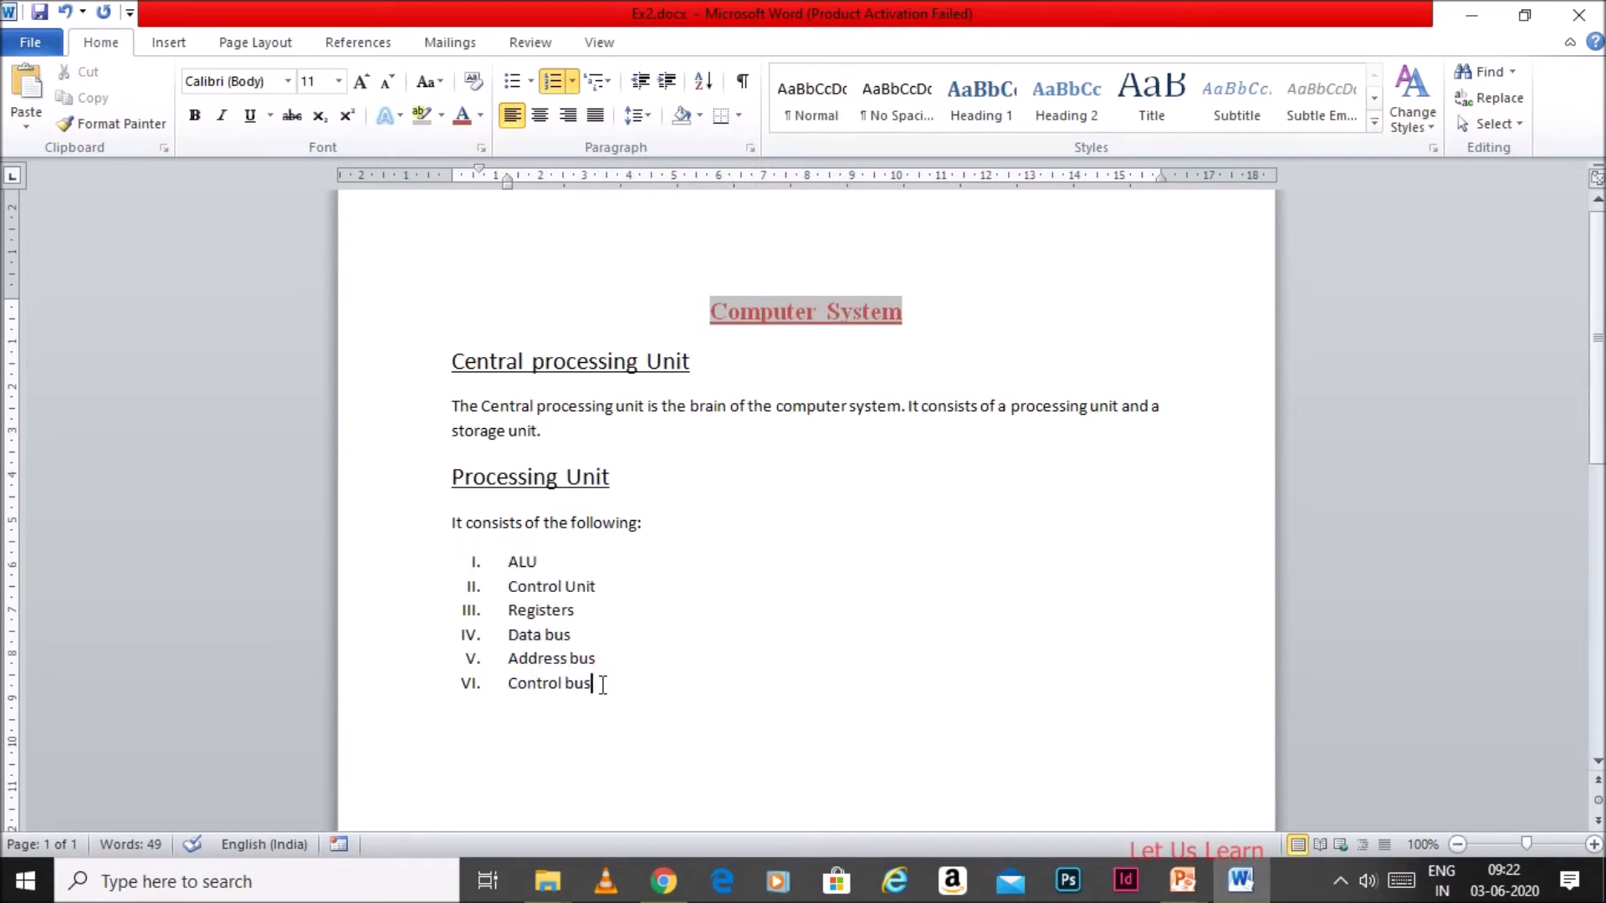
key(Return)
Set the line spacing of the paragraph under the "Central processing Unit" heading to 2.5
triple_click(645, 421)
click(459, 407)
drag(450, 407, 536, 437)
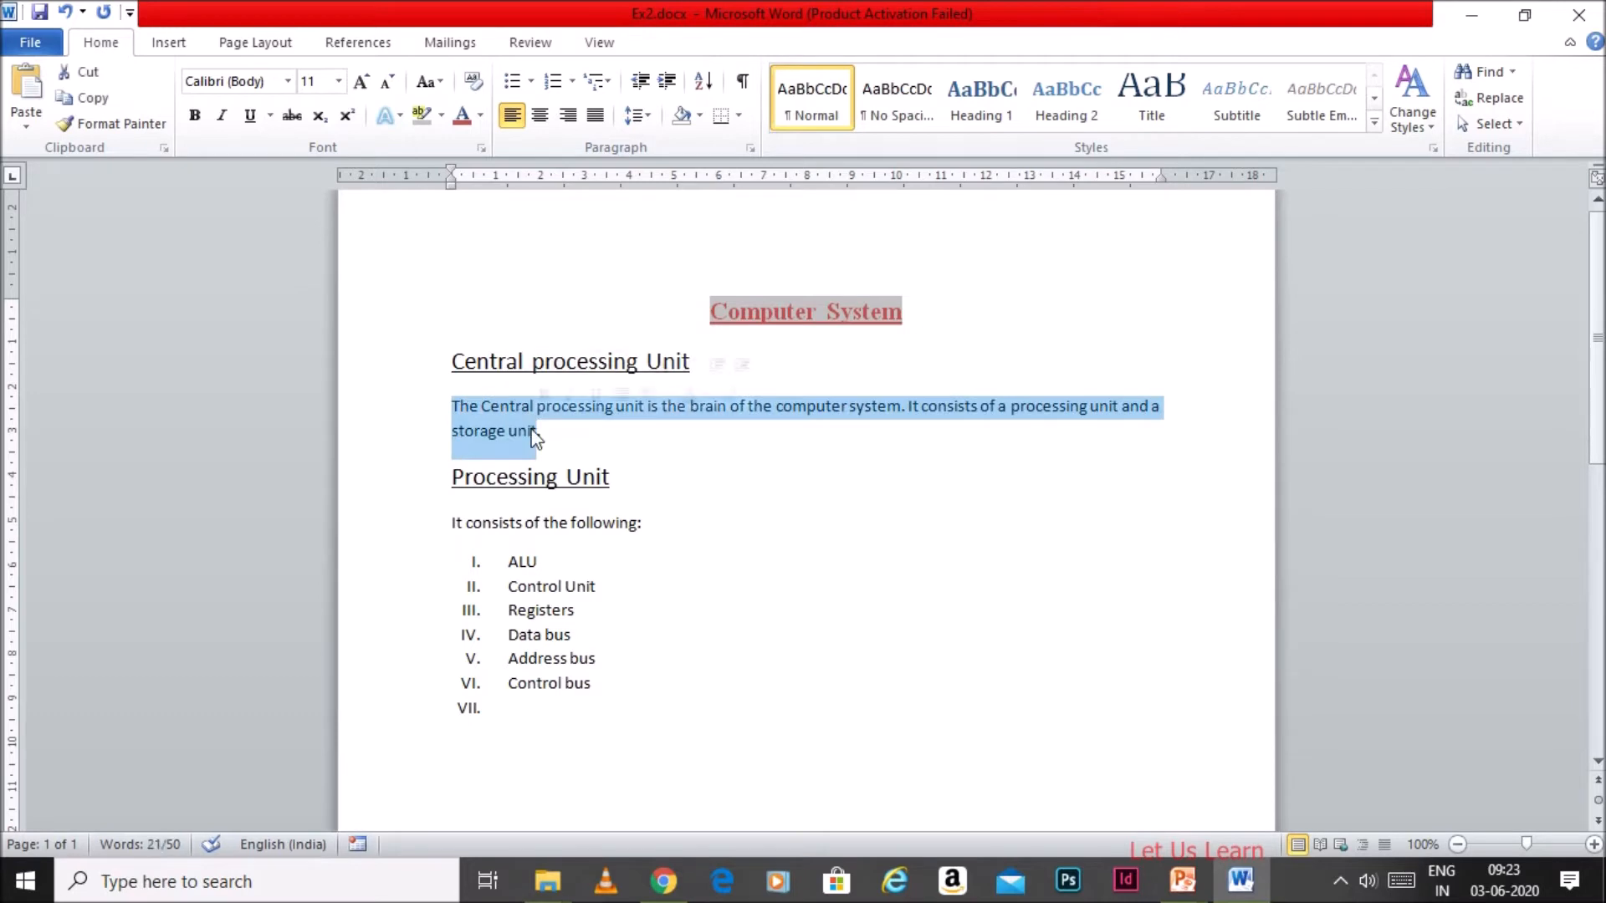
click(650, 120)
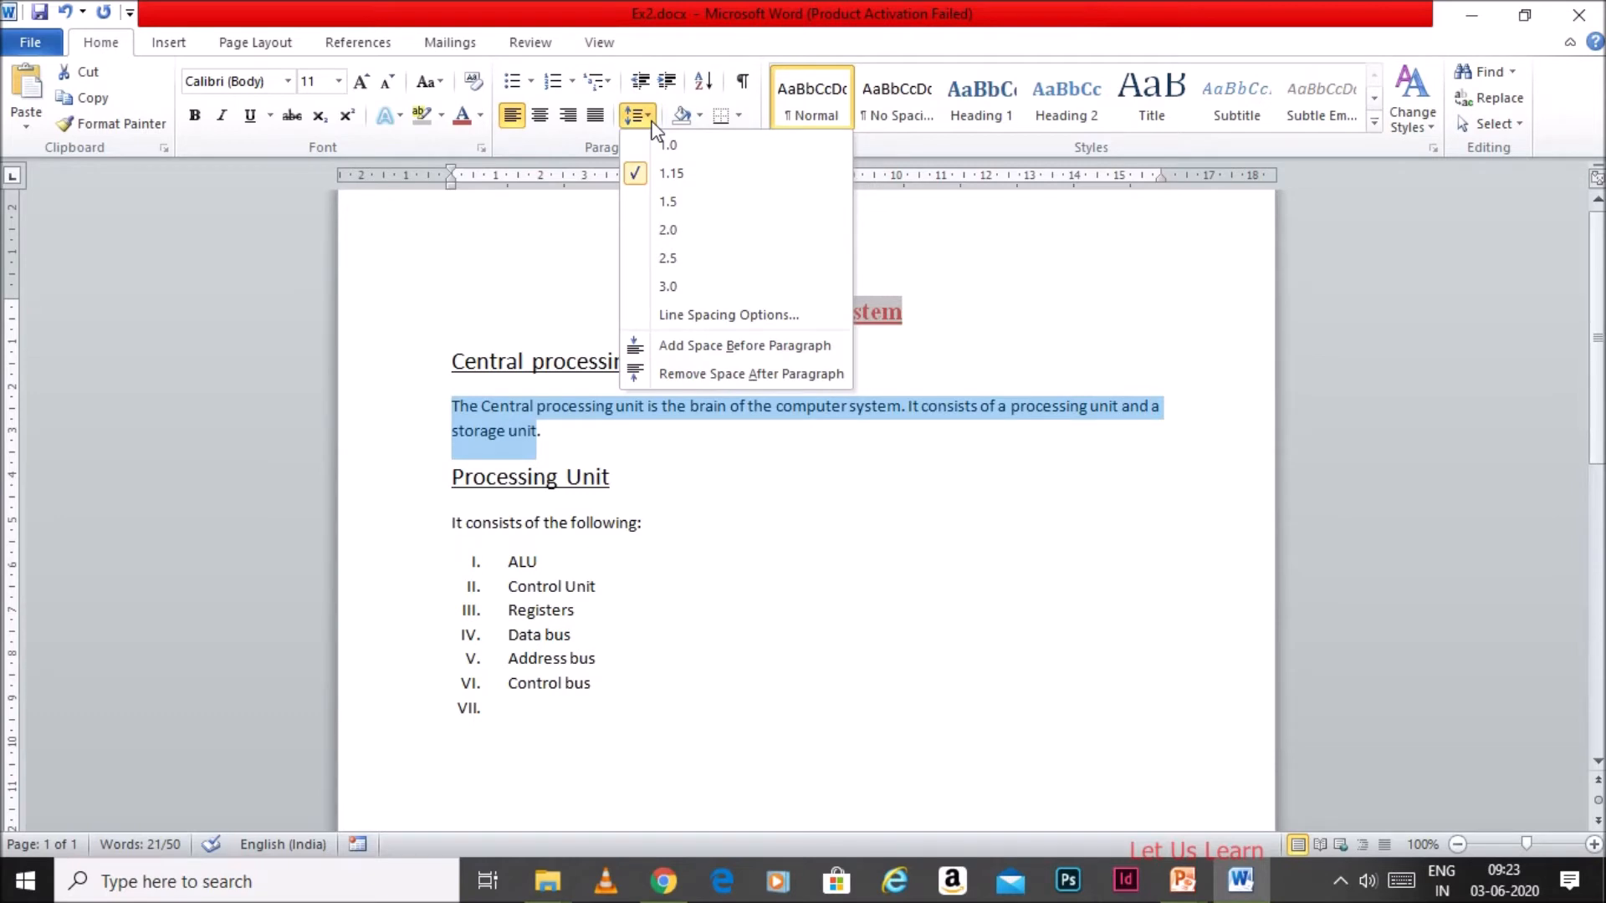
click(669, 259)
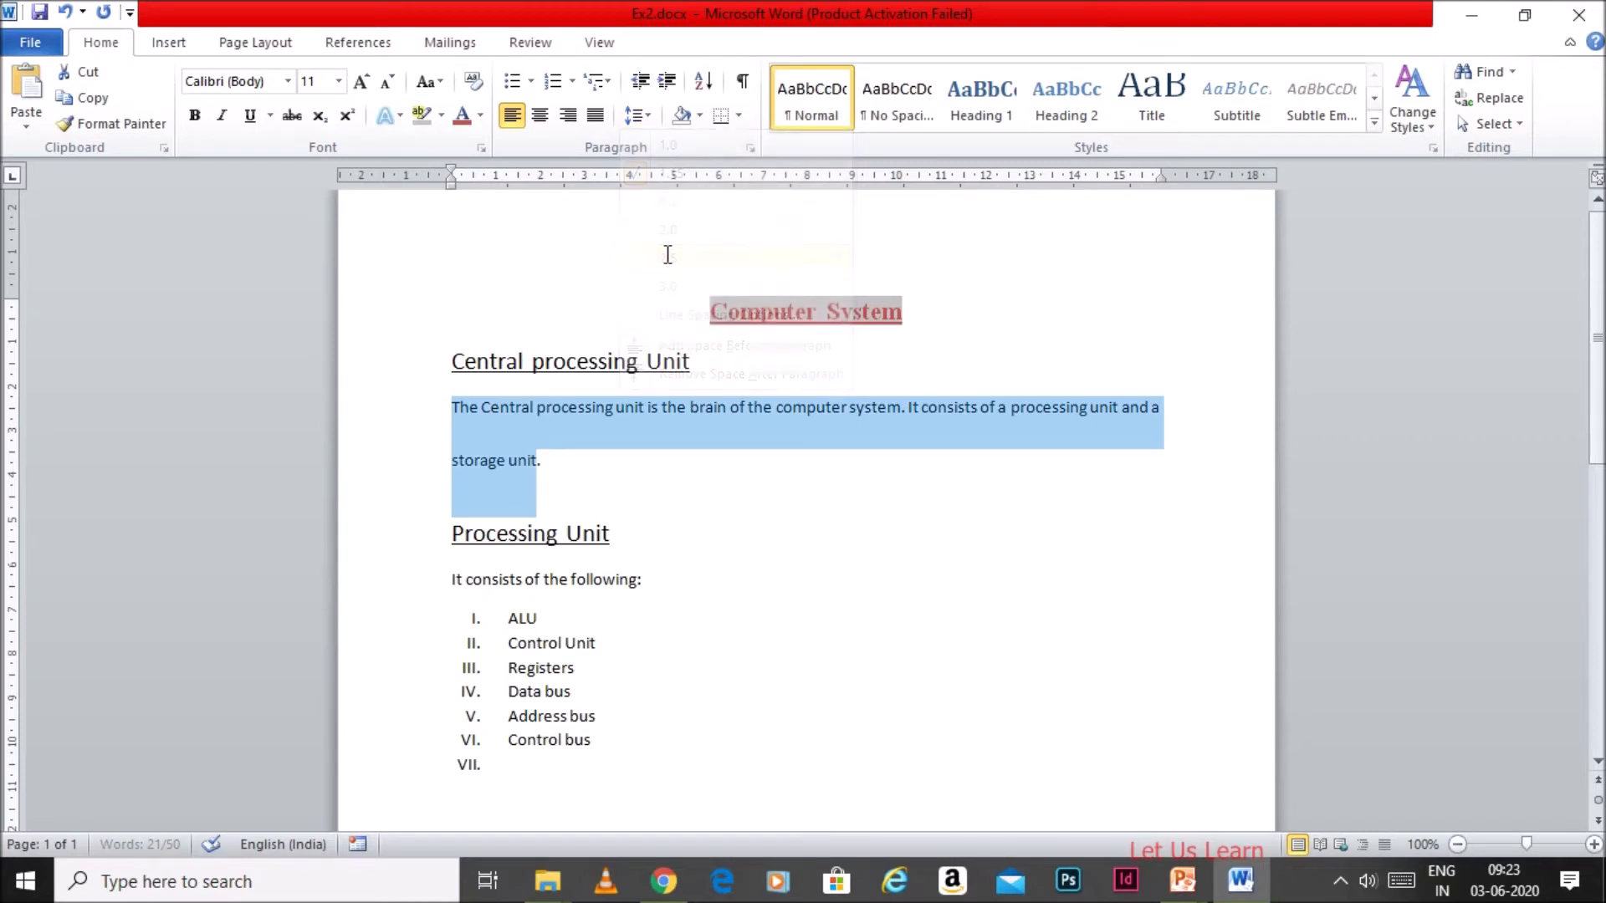
click(535, 449)
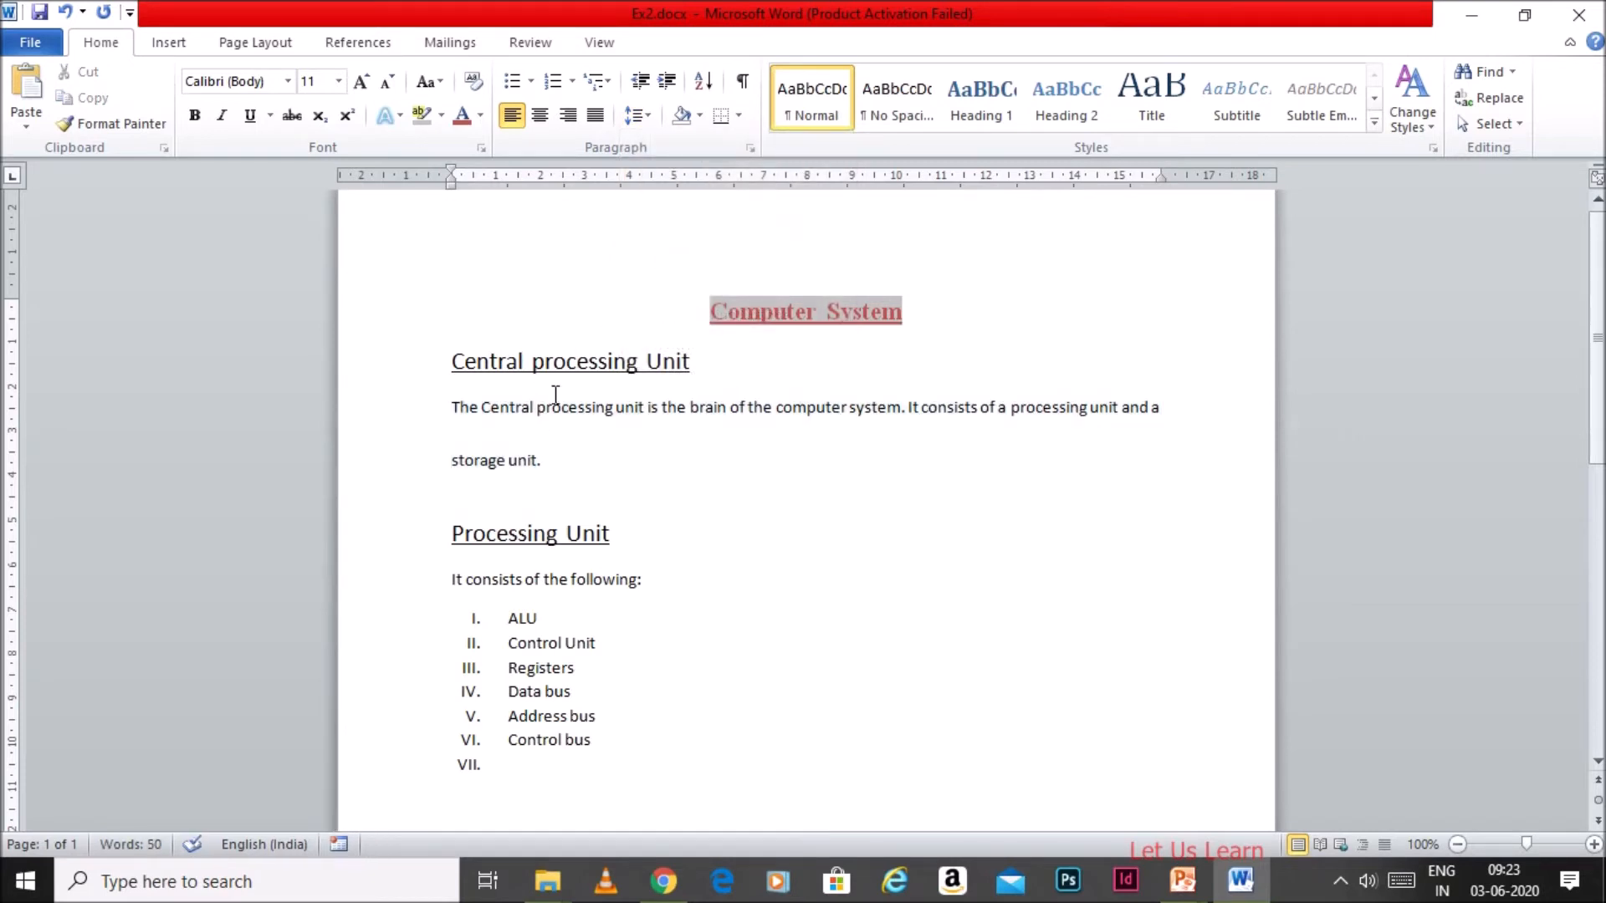
Set the line spacing of the paragraph under the "Central processing Unit" heading to 1.15
drag(454, 406, 545, 459)
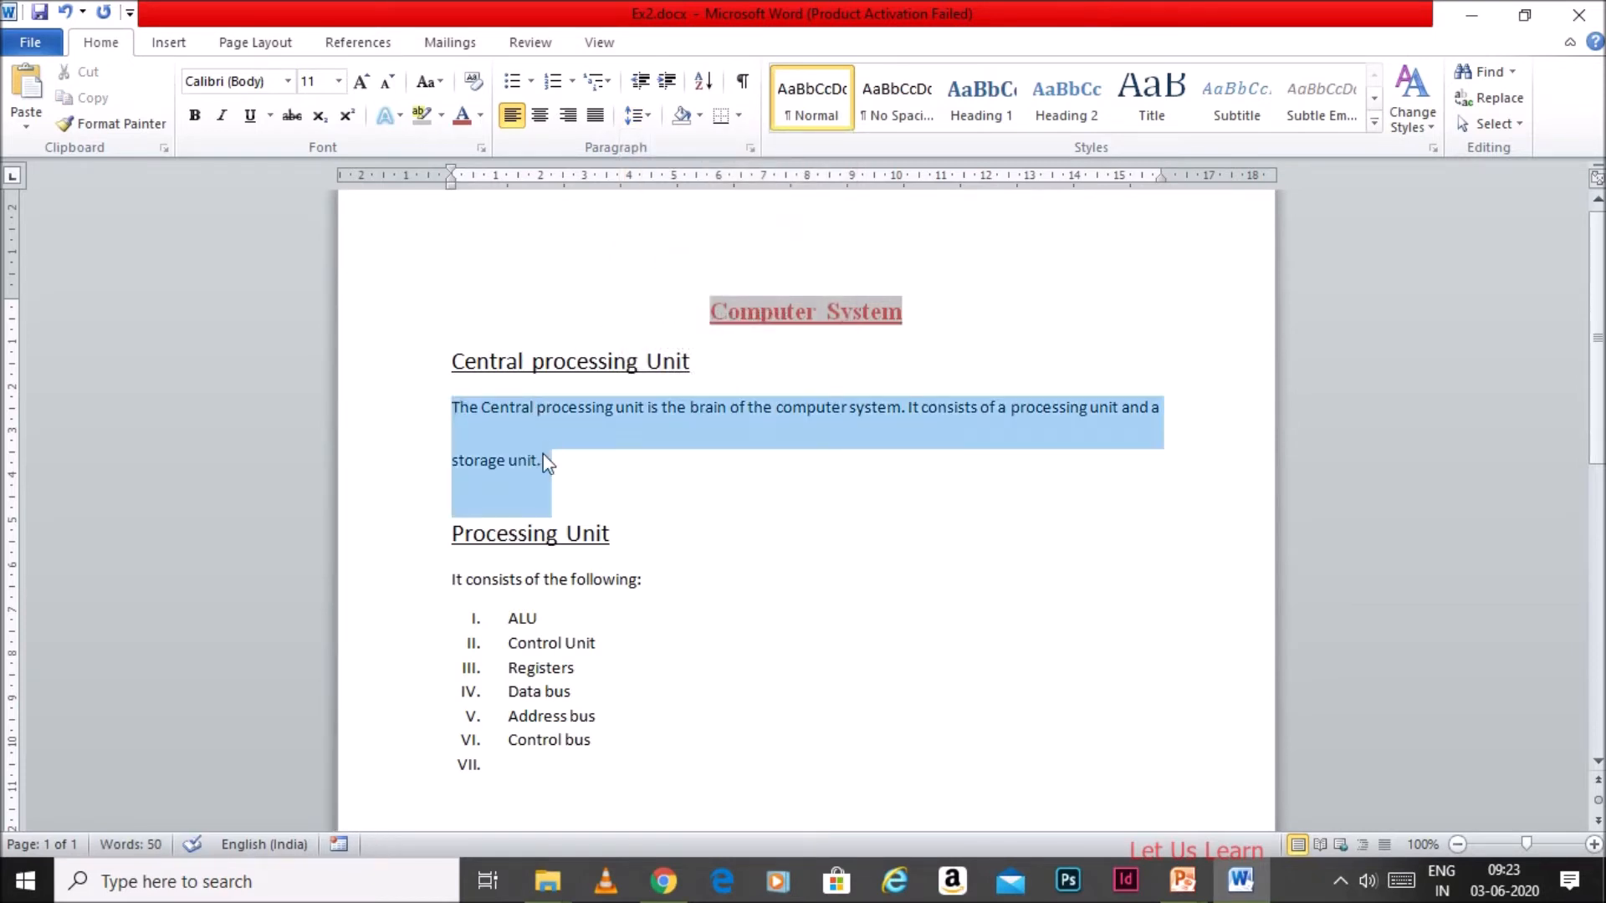
click(647, 115)
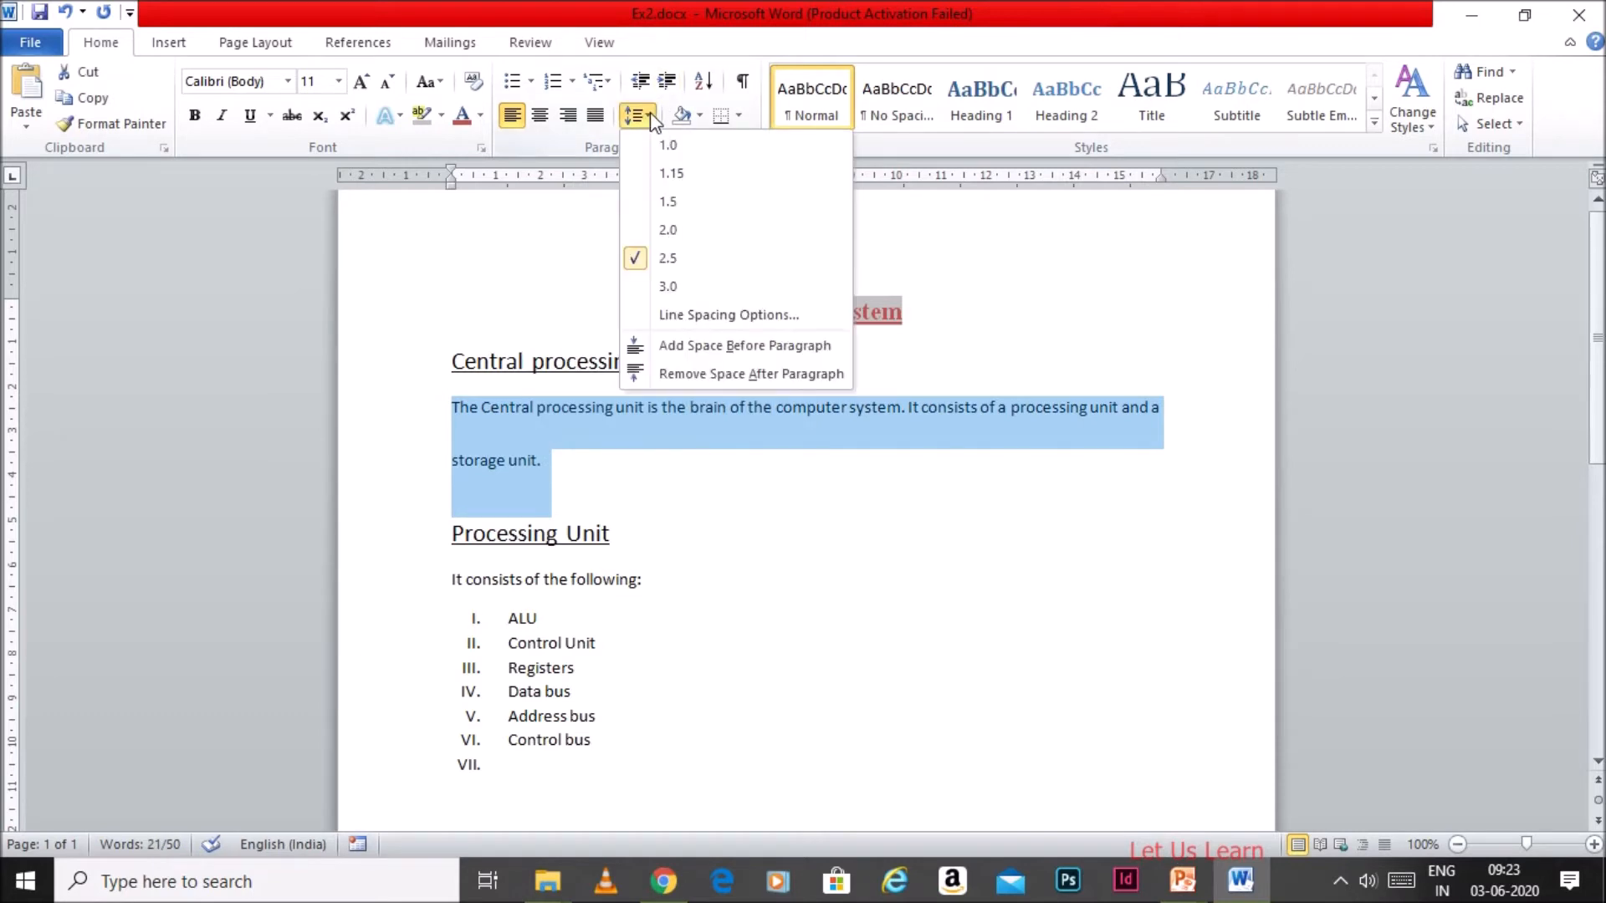
click(666, 173)
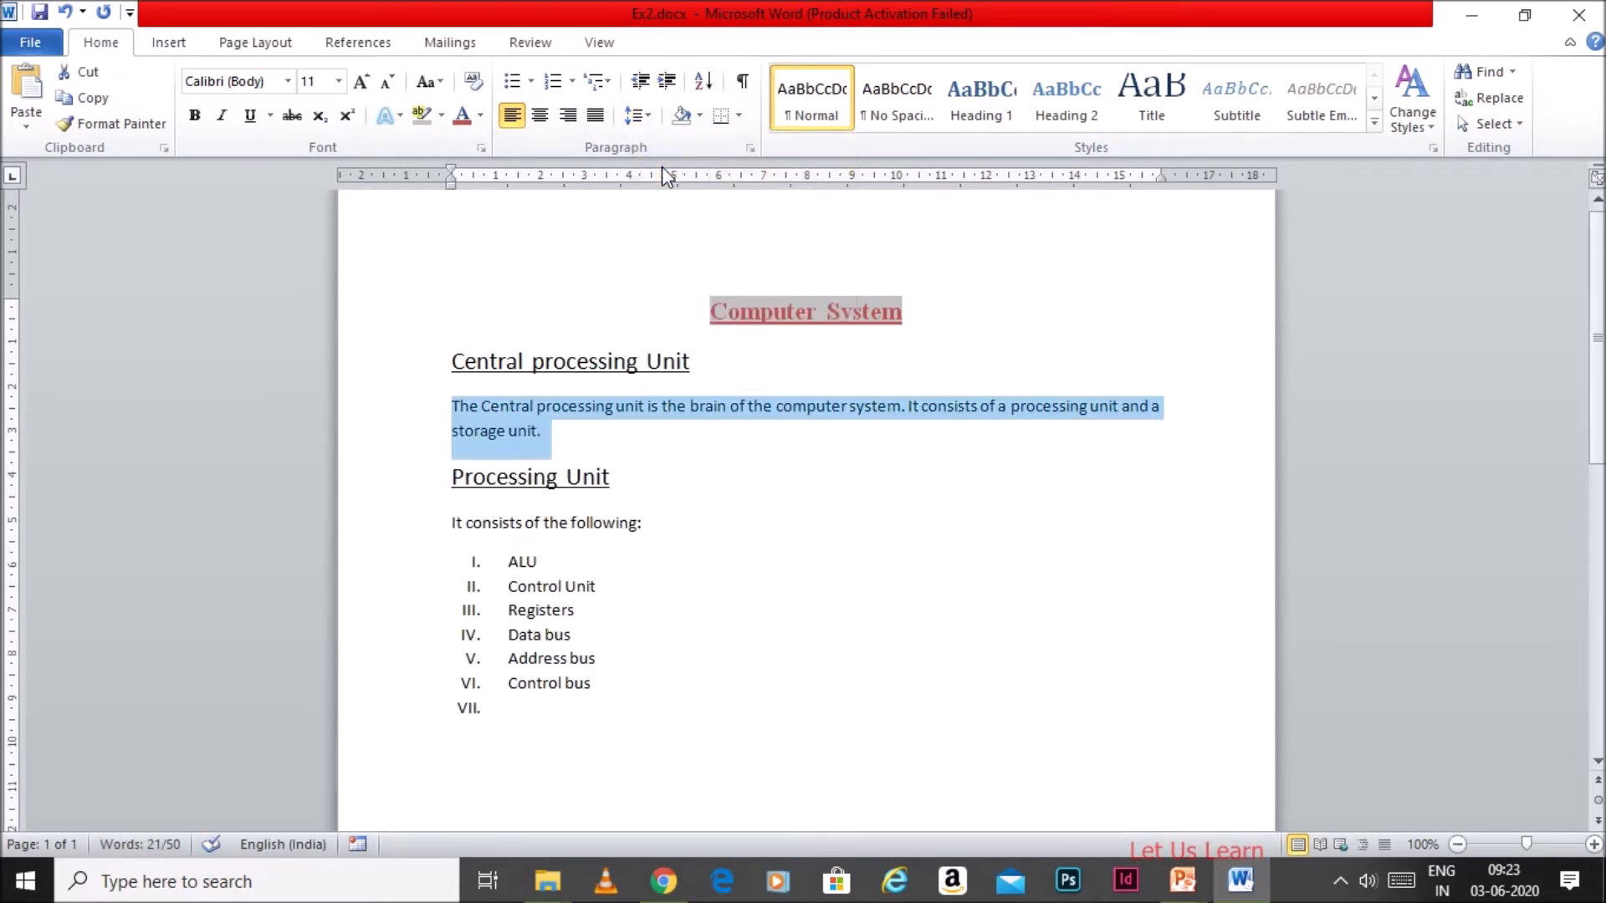
click(514, 429)
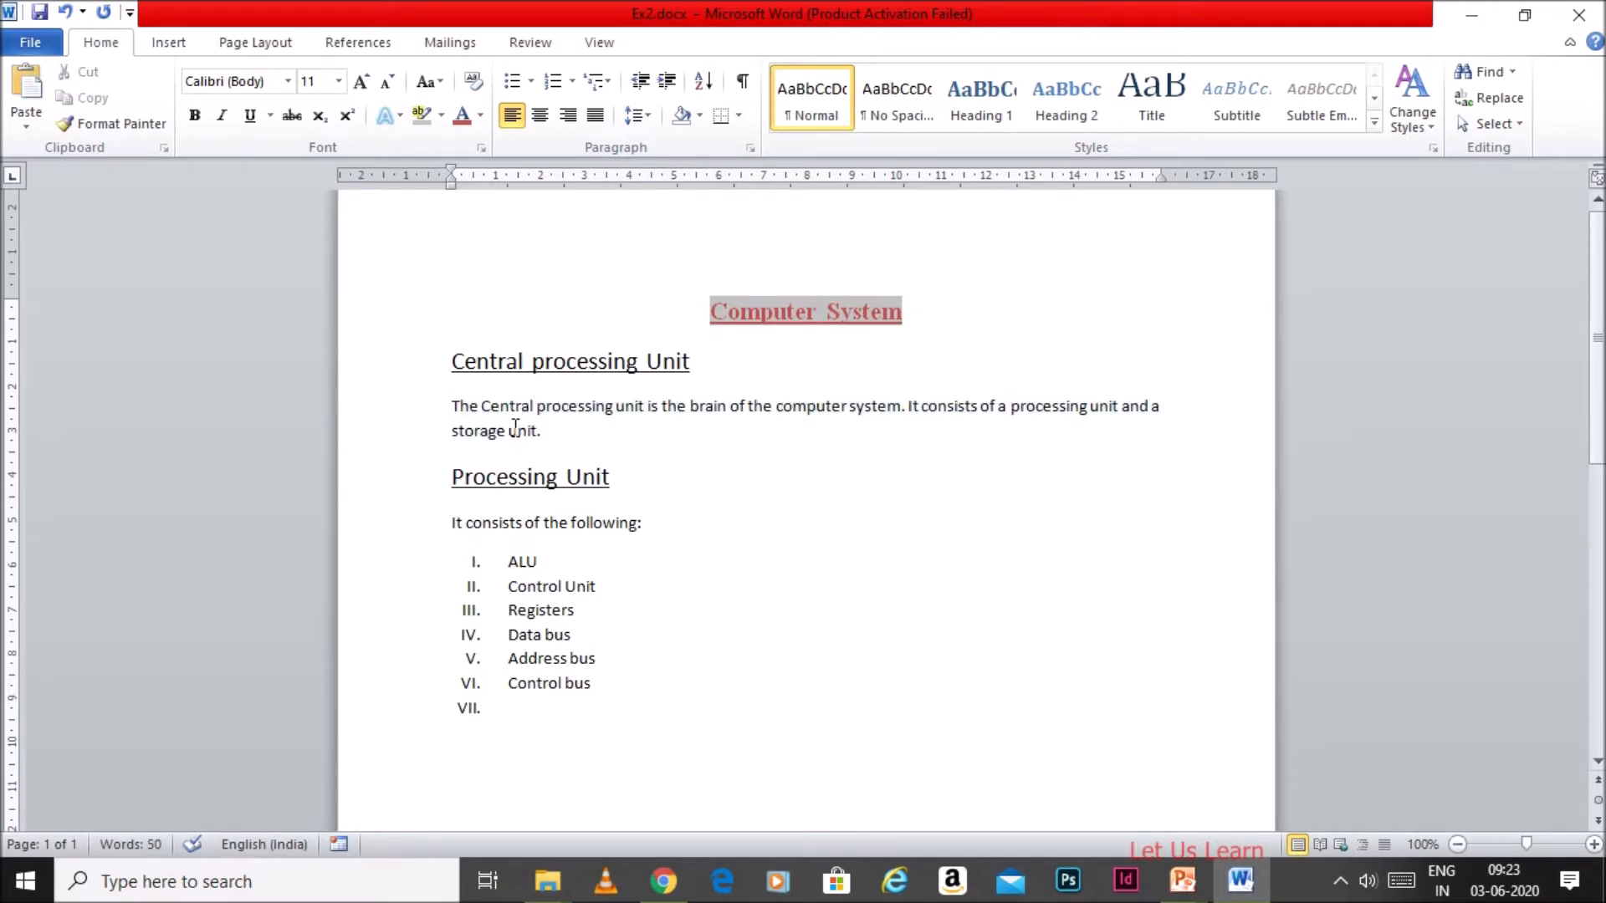
Find "alu" in the document and replace it with "Arthimetic logic unit"
click(1487, 72)
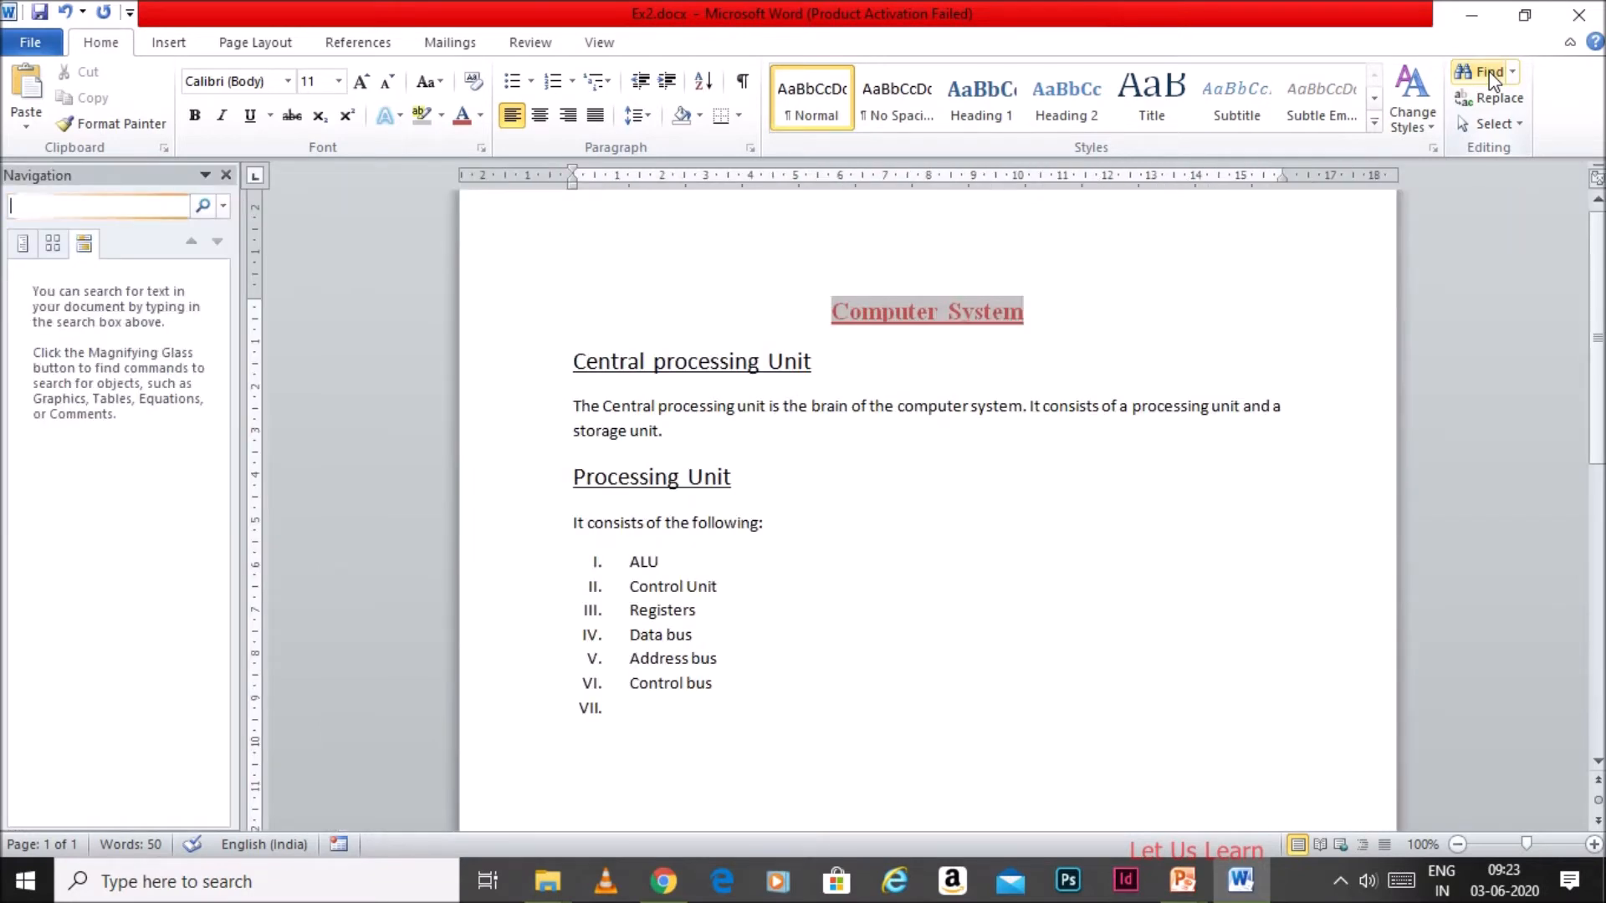
text(alu)
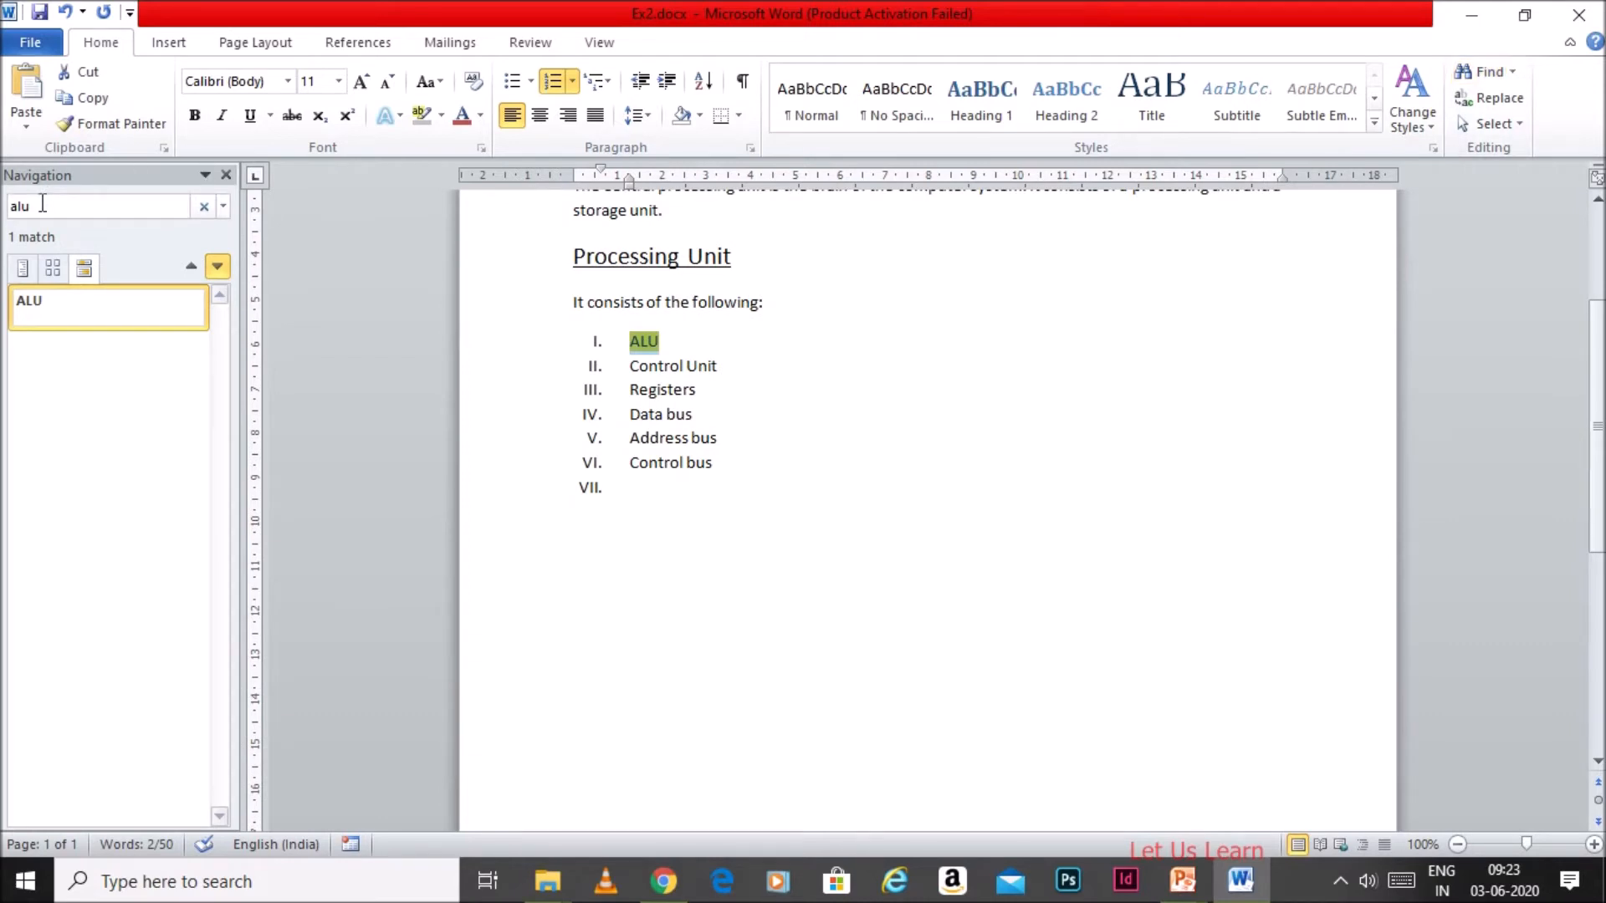
click(1488, 100)
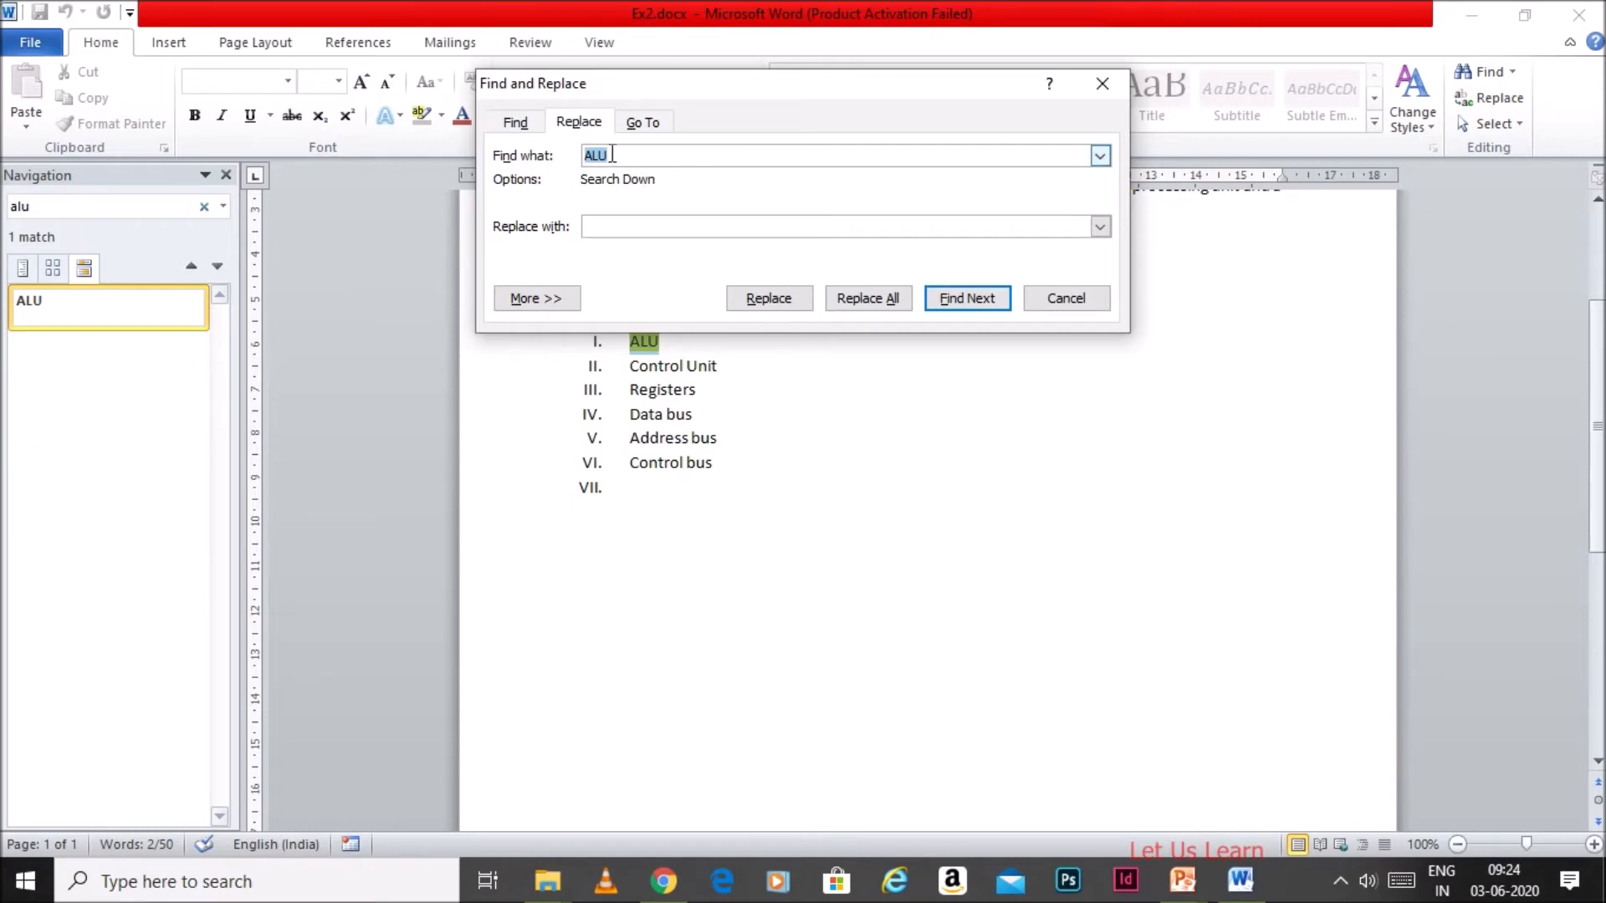
click(615, 221)
text(Arthimetic logic unit)
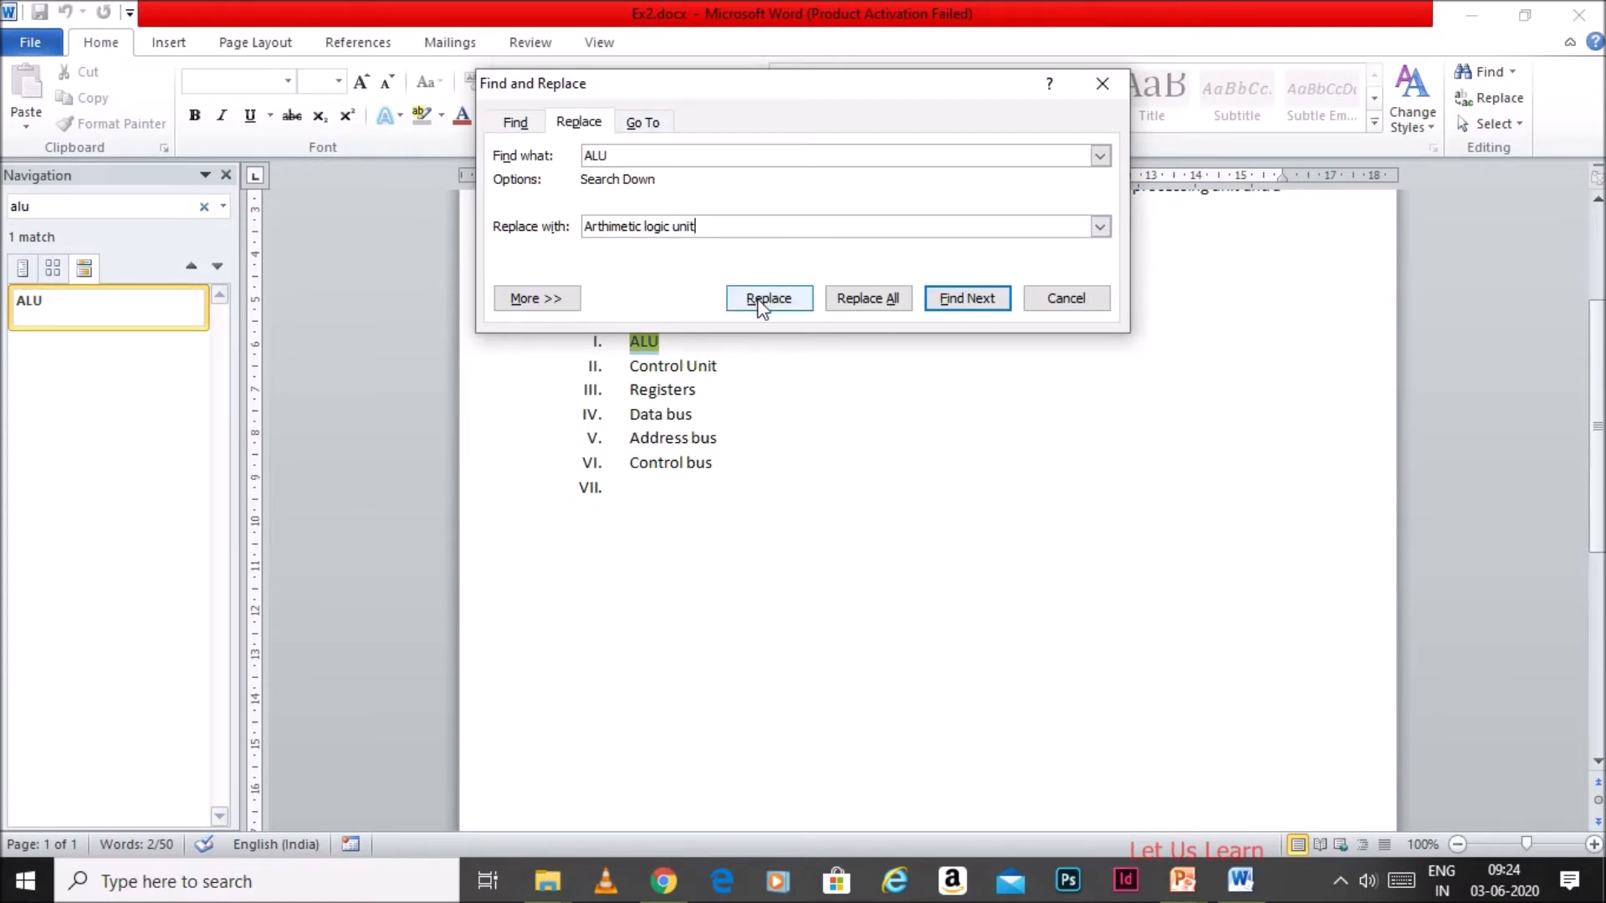
click(763, 301)
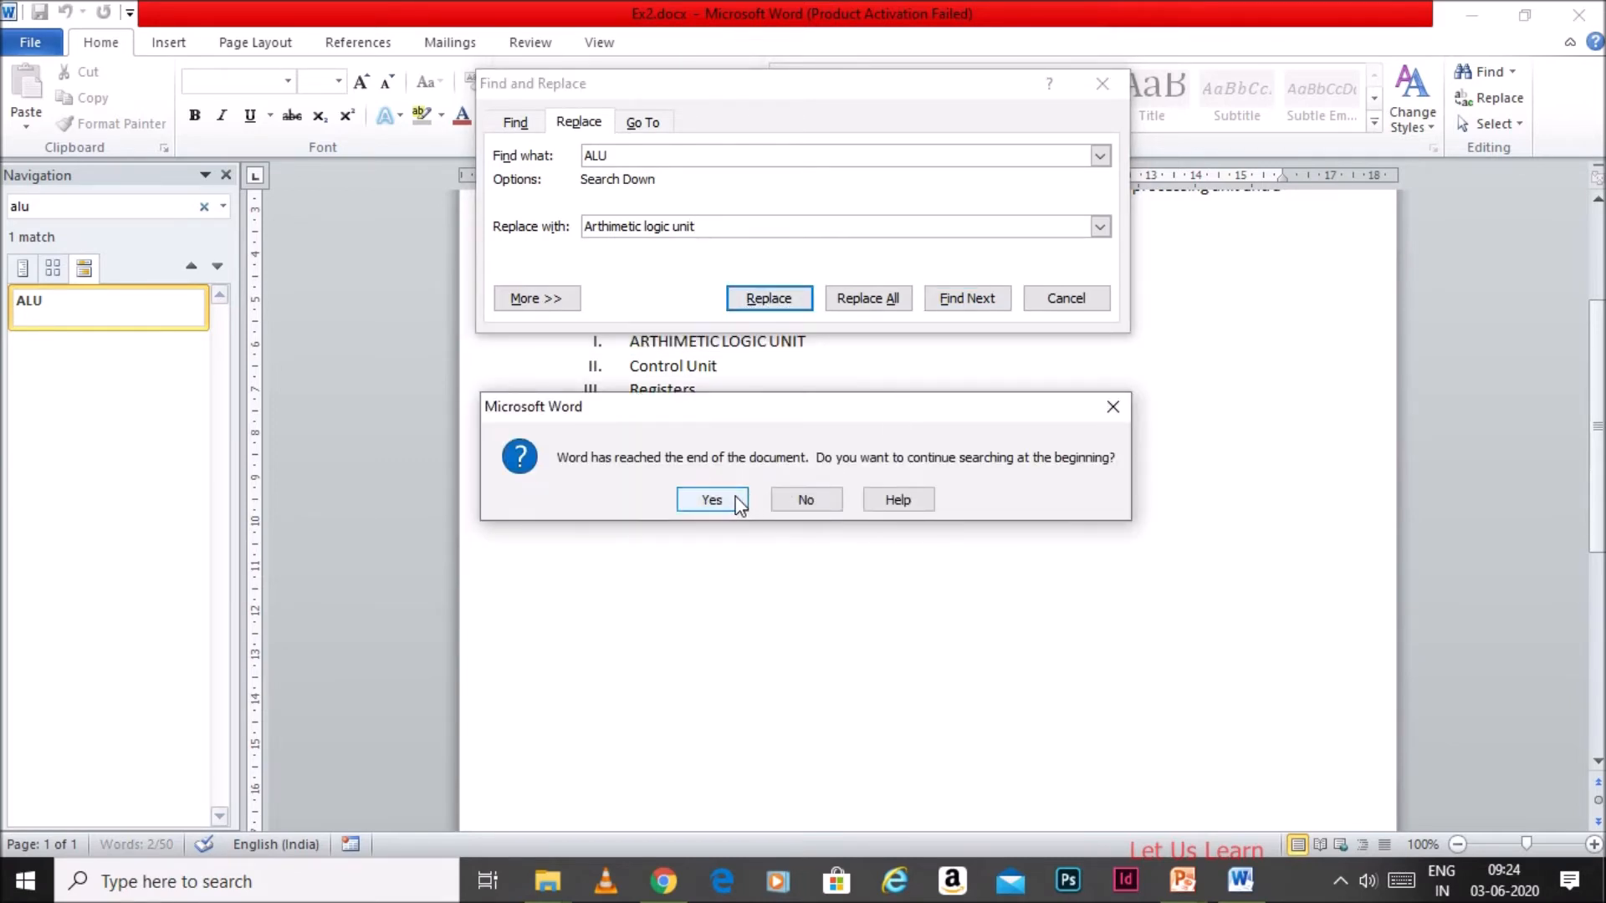
click(729, 500)
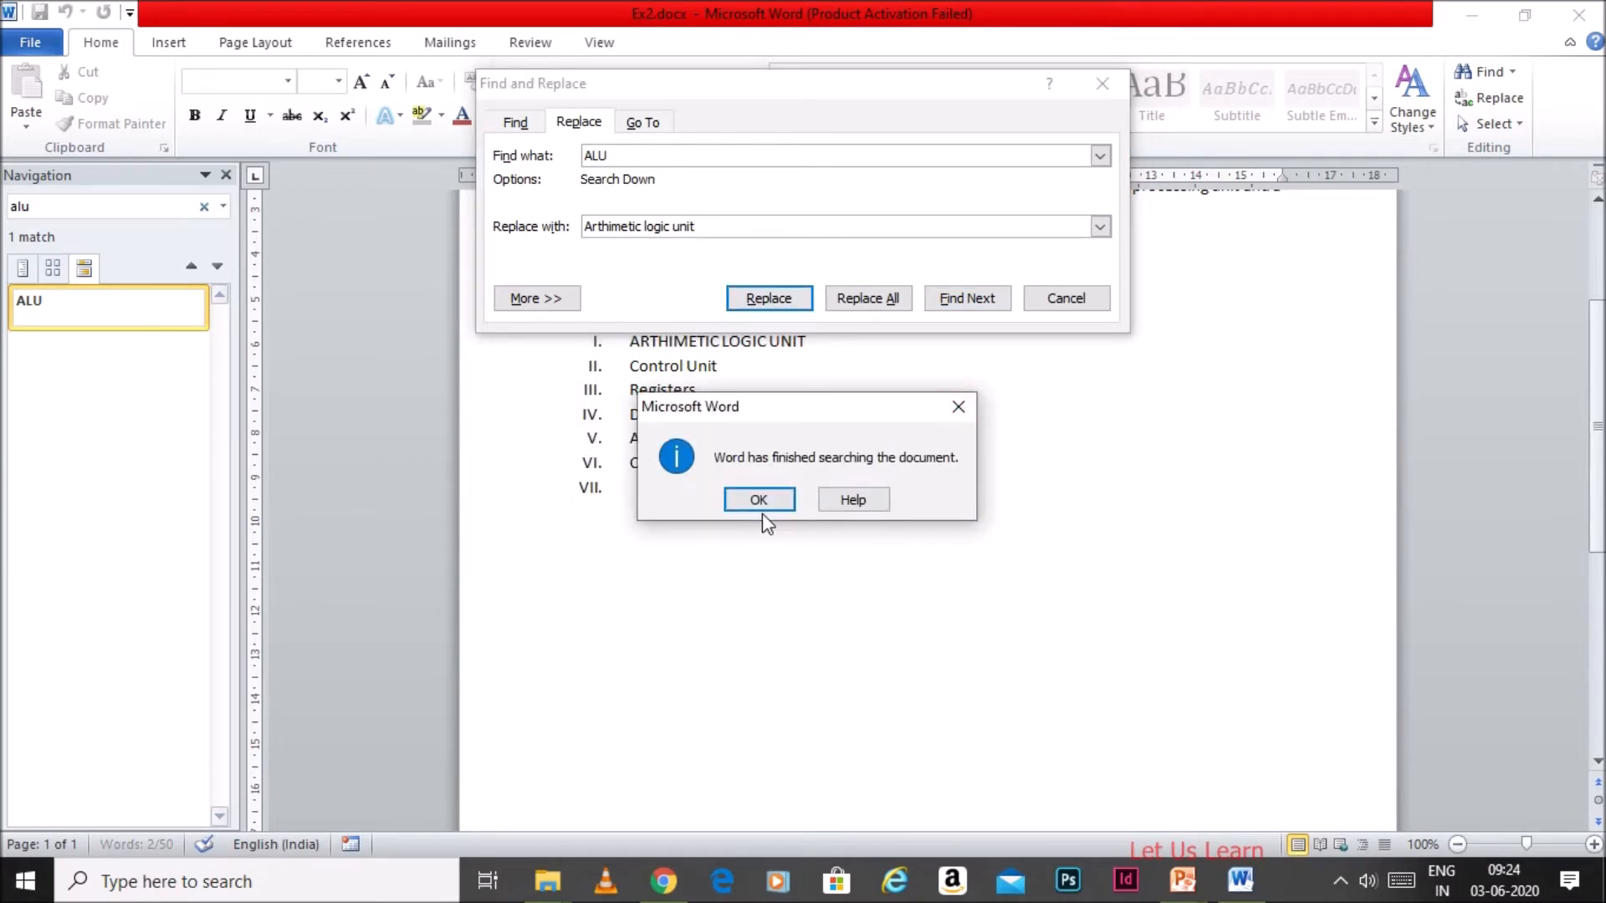
click(761, 509)
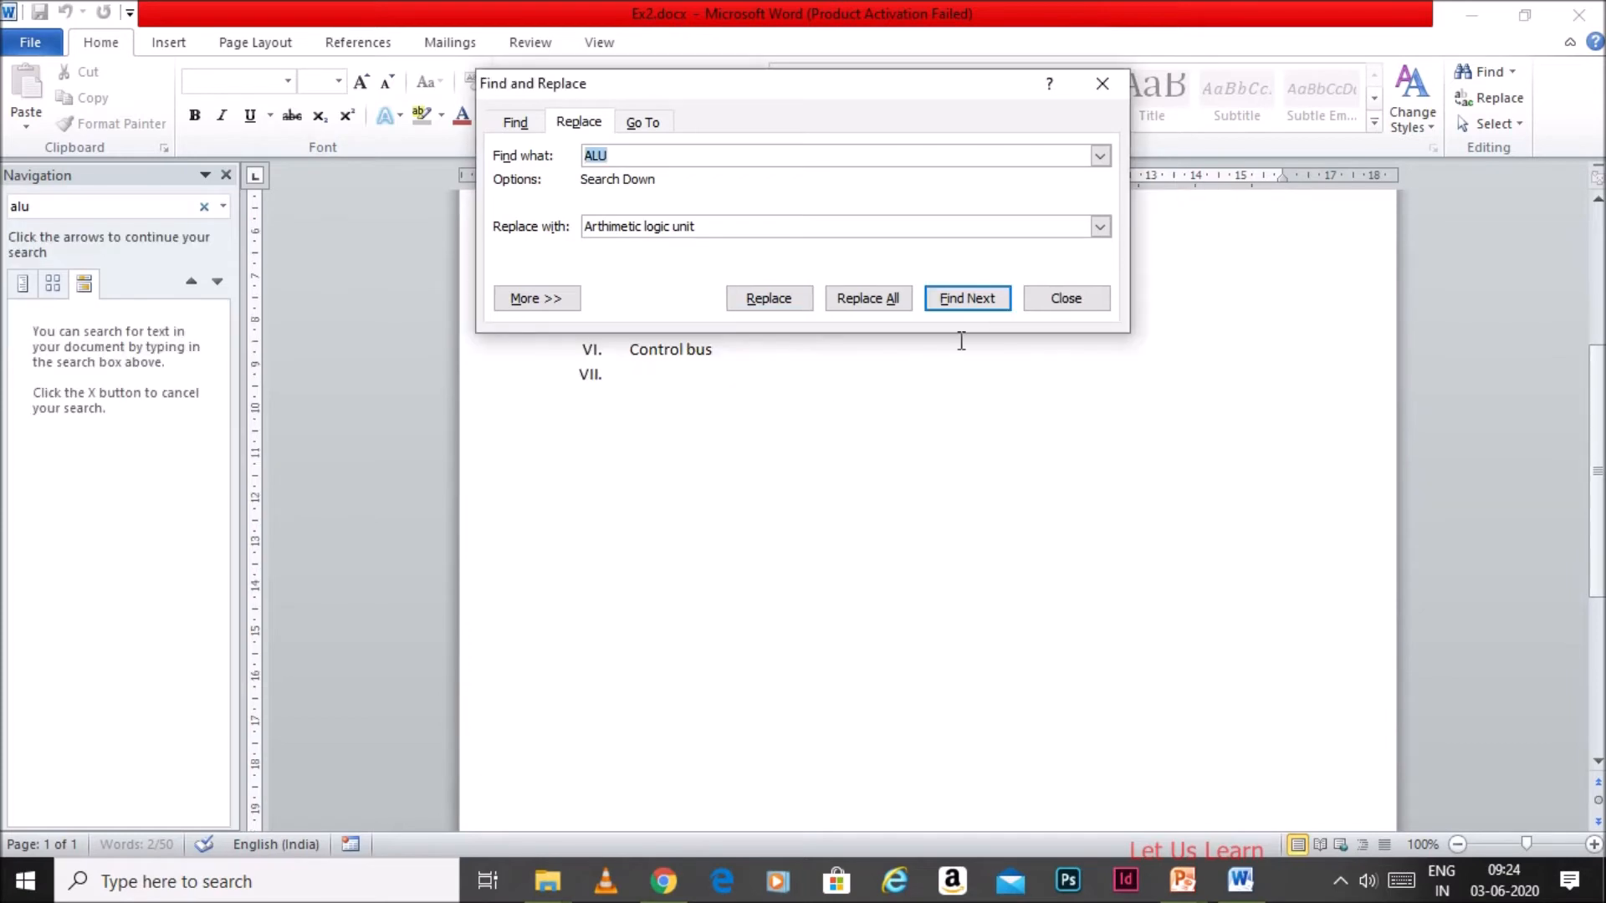
click(1103, 92)
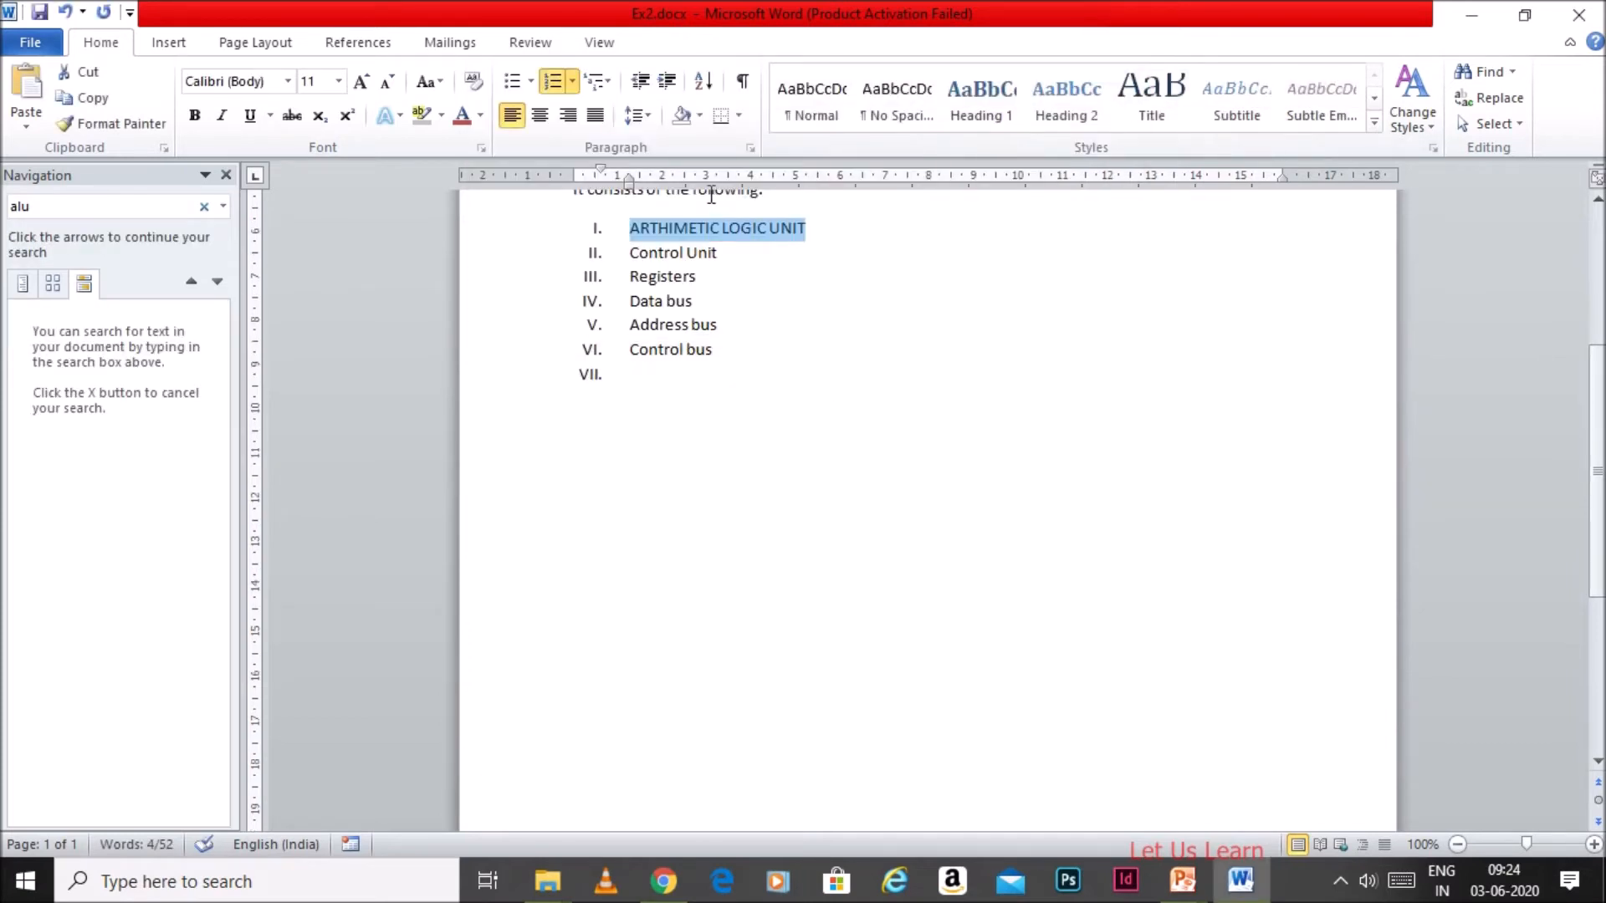
click(690, 226)
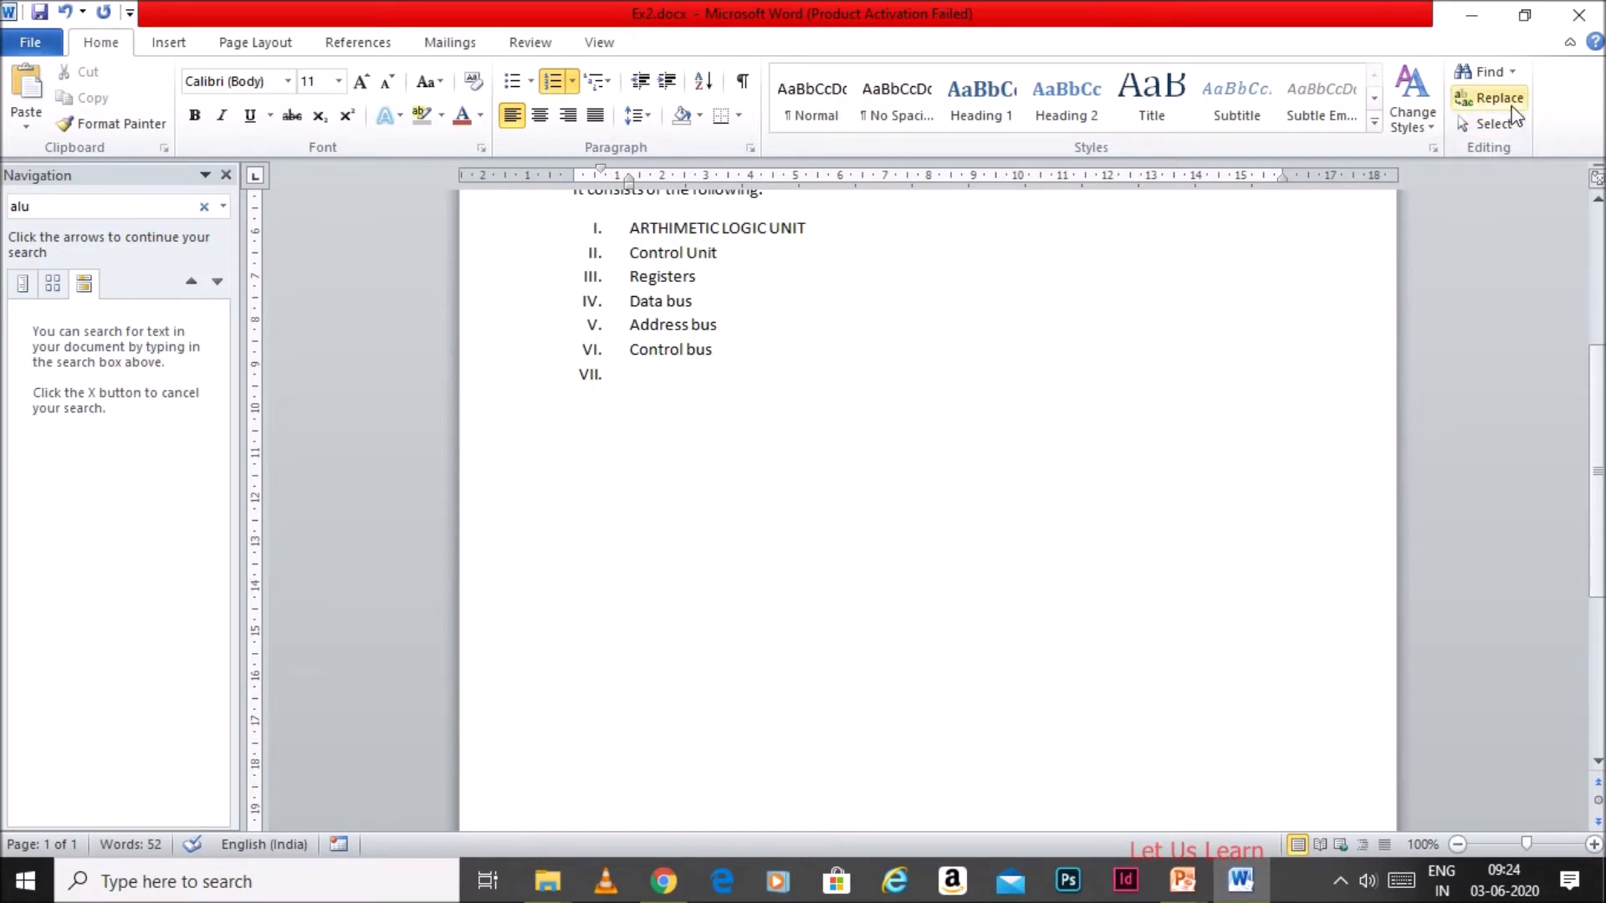
Apply All Borders to the "Computer System" title
key(ctrl+Home)
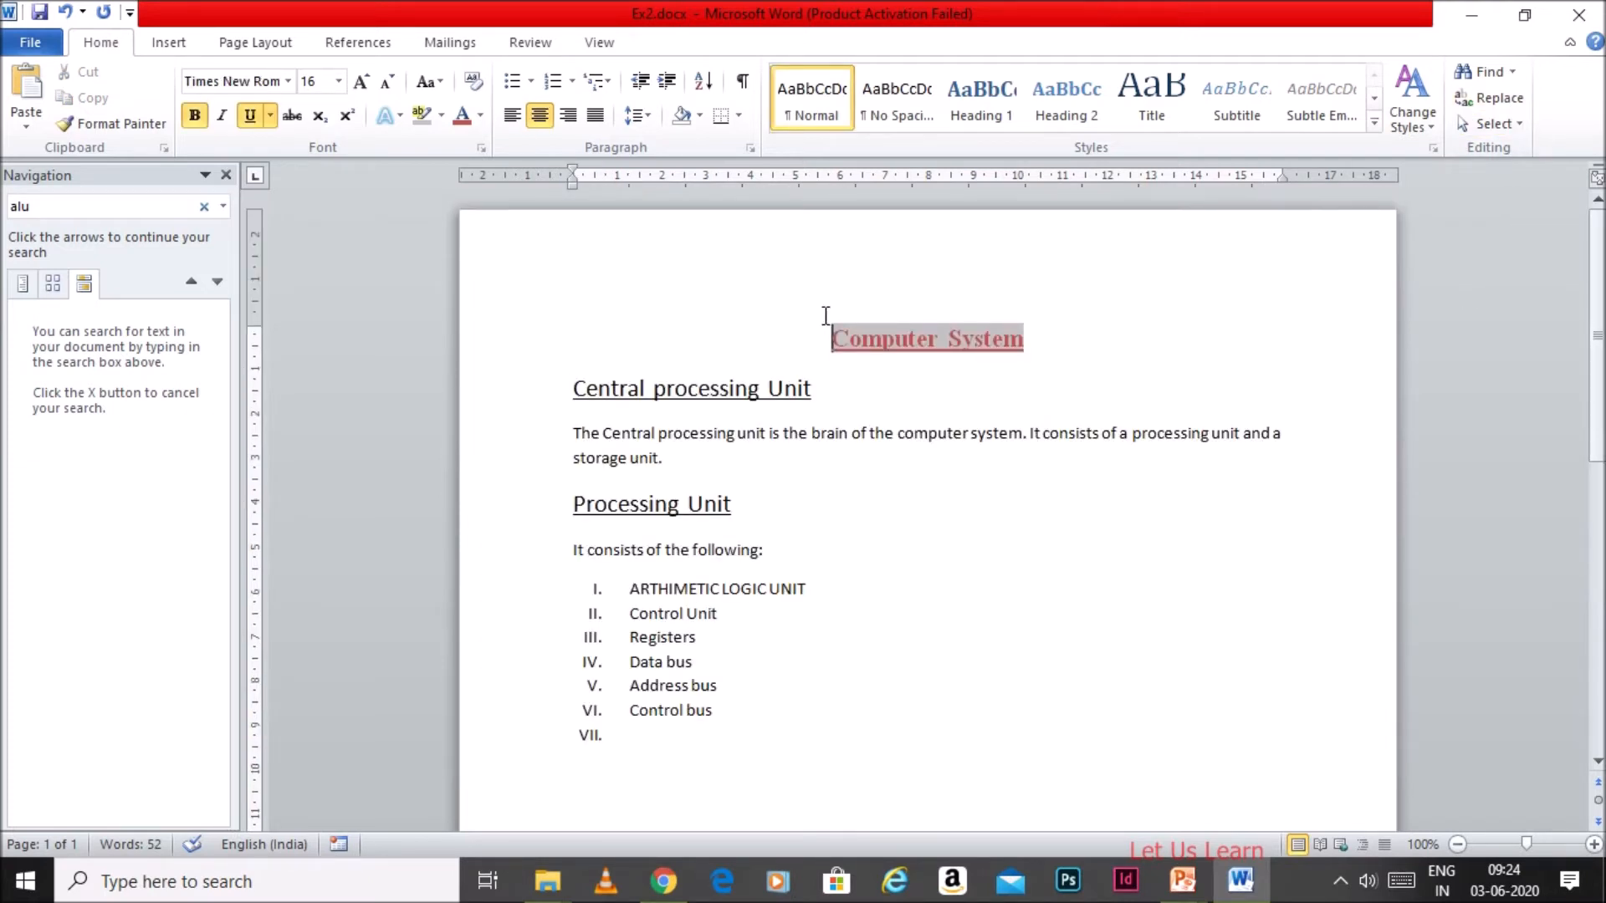
drag(832, 336, 1013, 355)
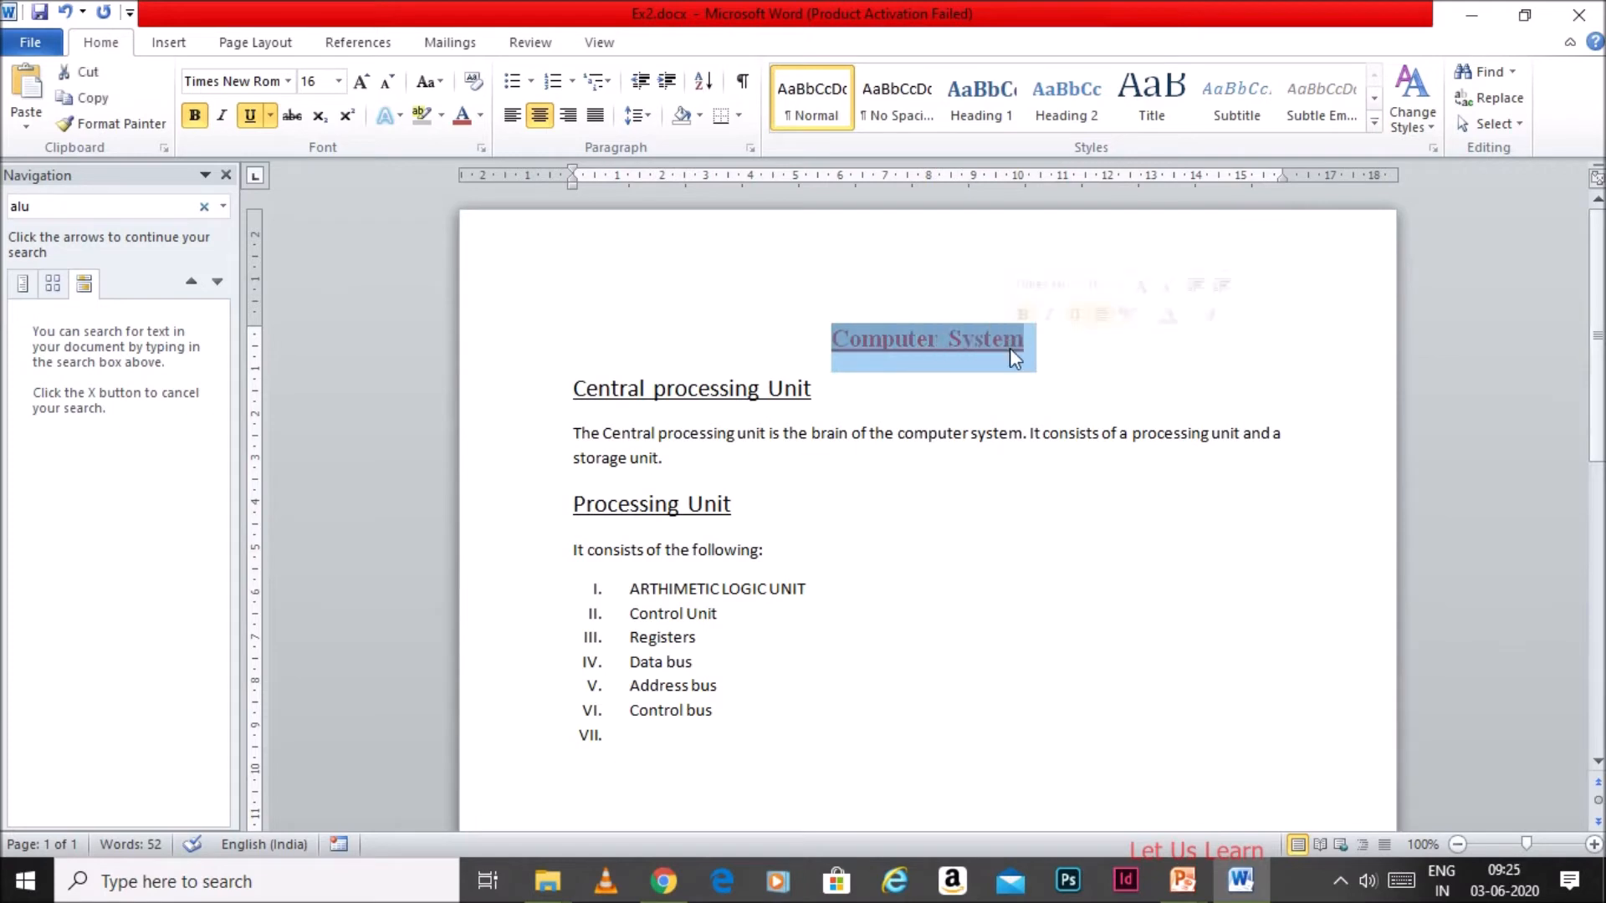
click(739, 117)
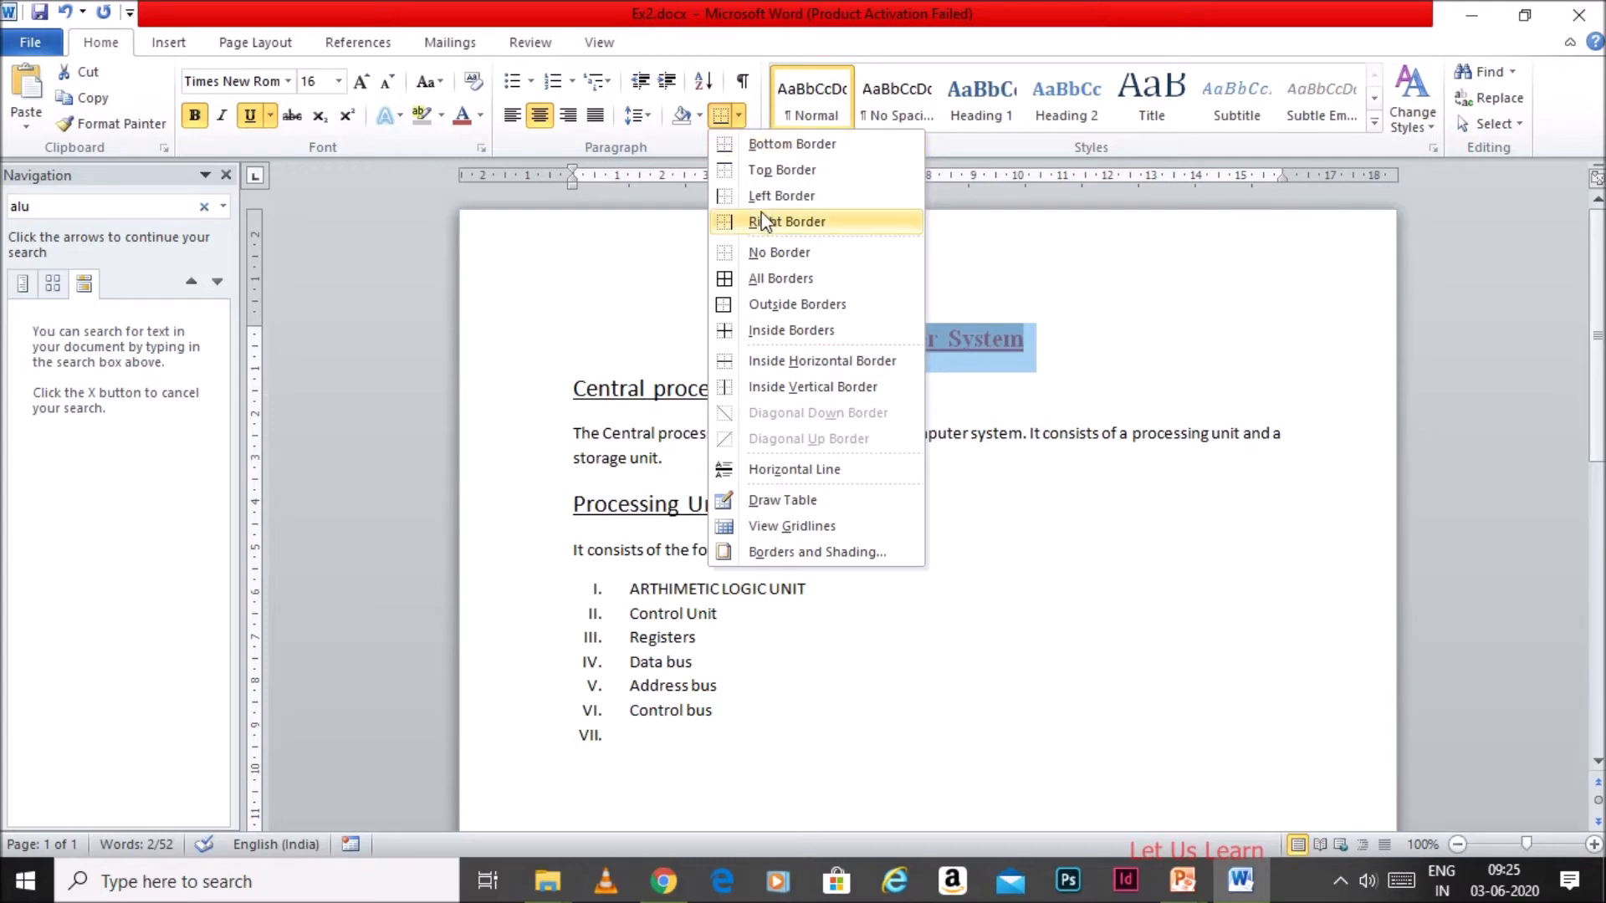
click(763, 283)
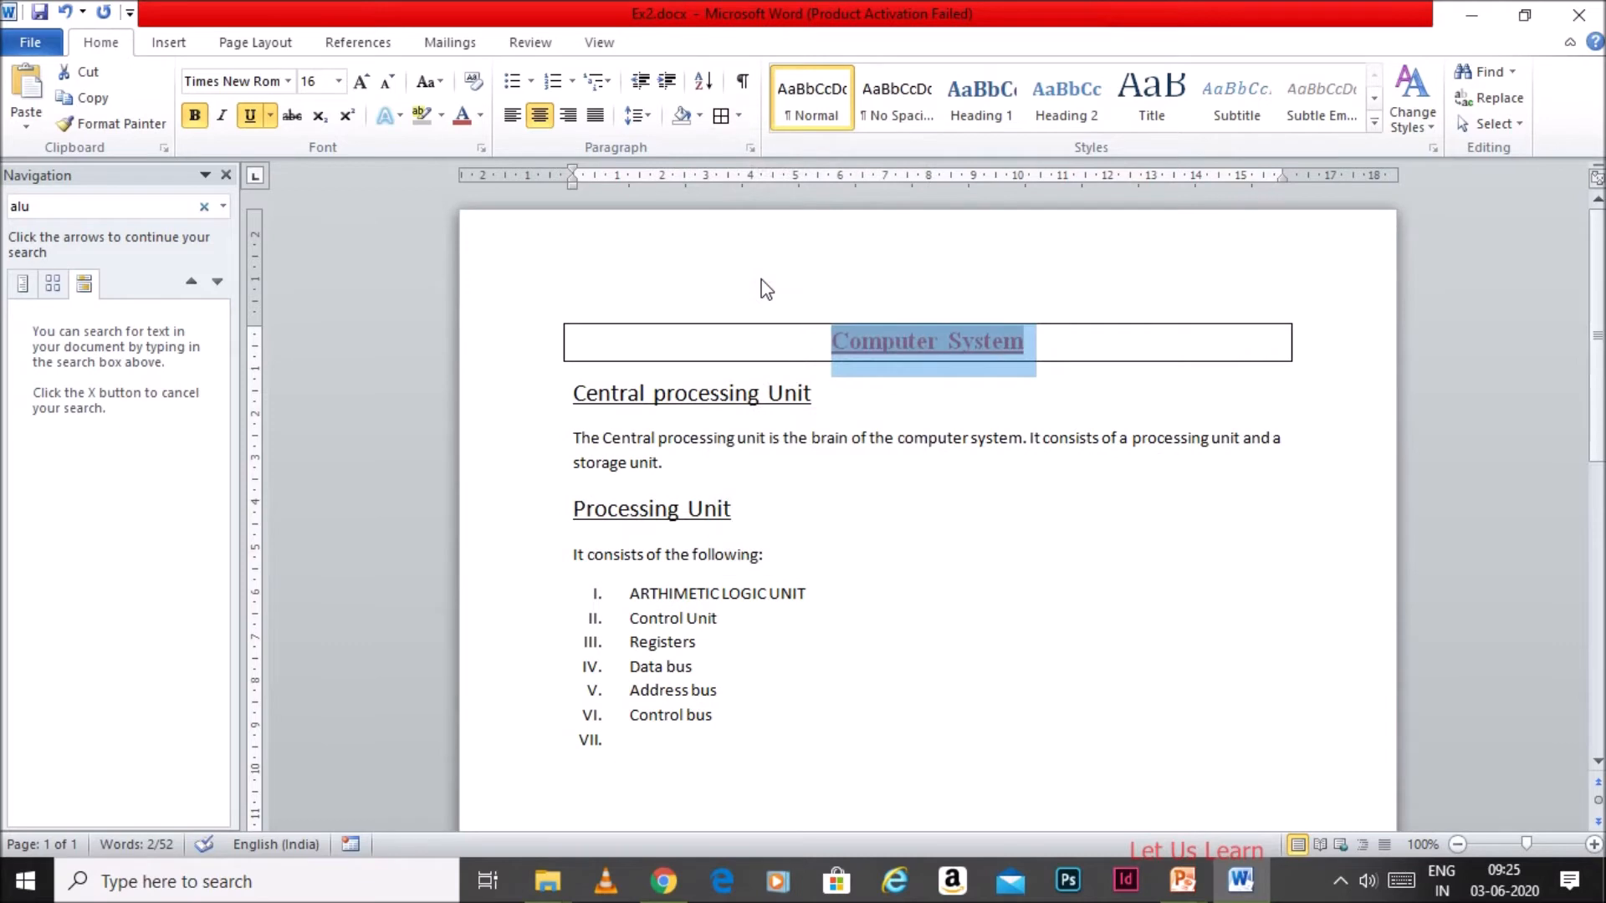
click(846, 349)
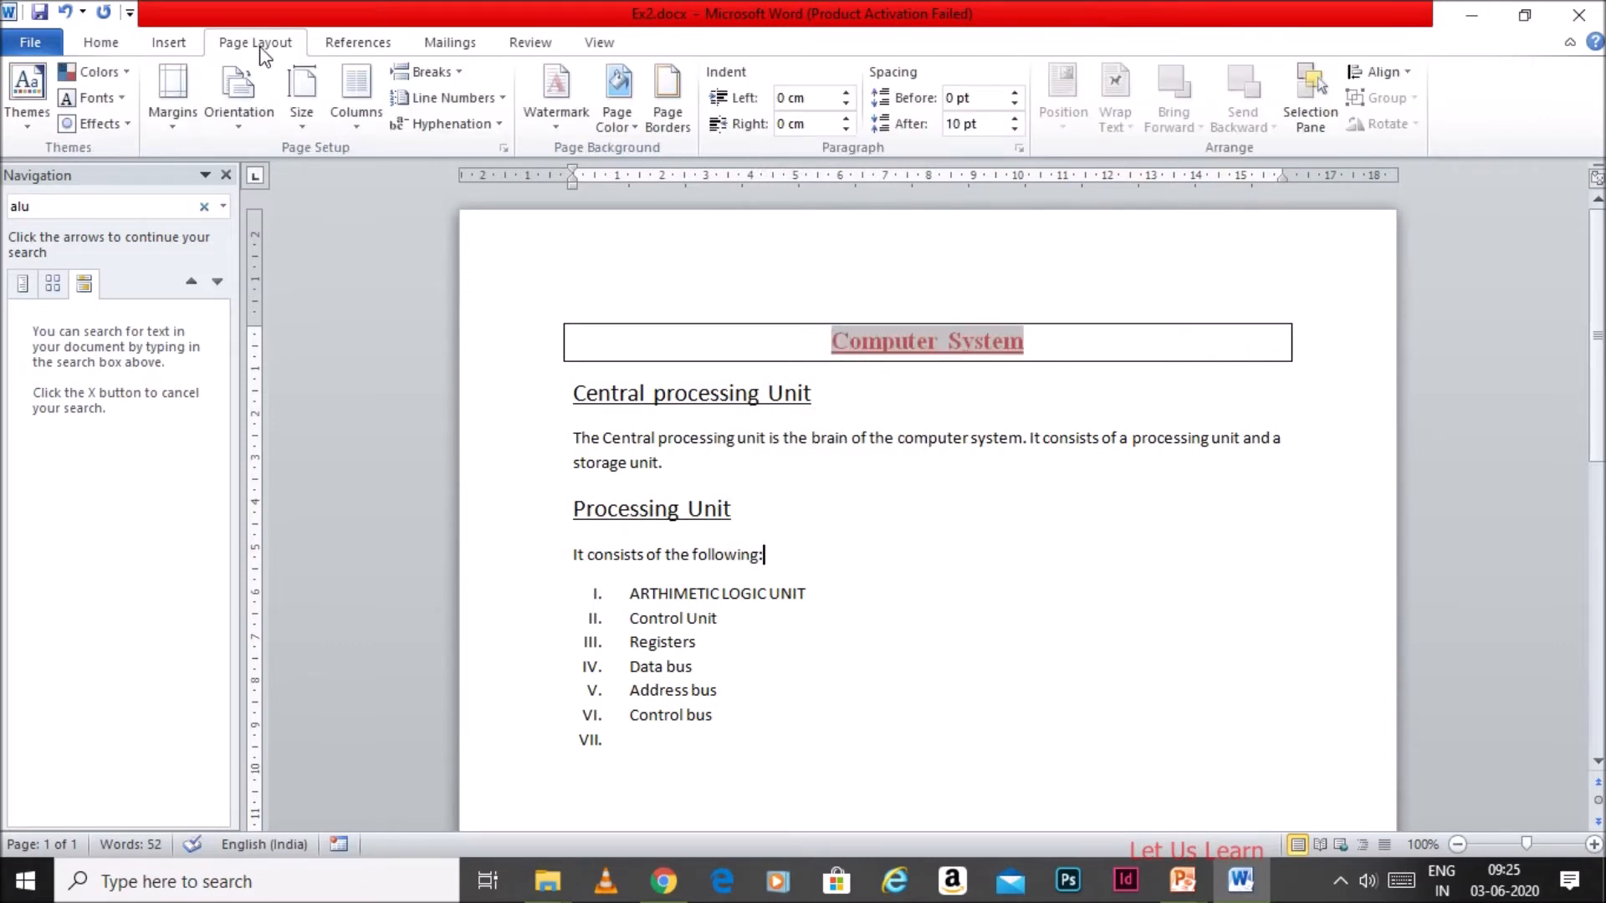
Set the page margins of the document to the Moderate preset
click(176, 123)
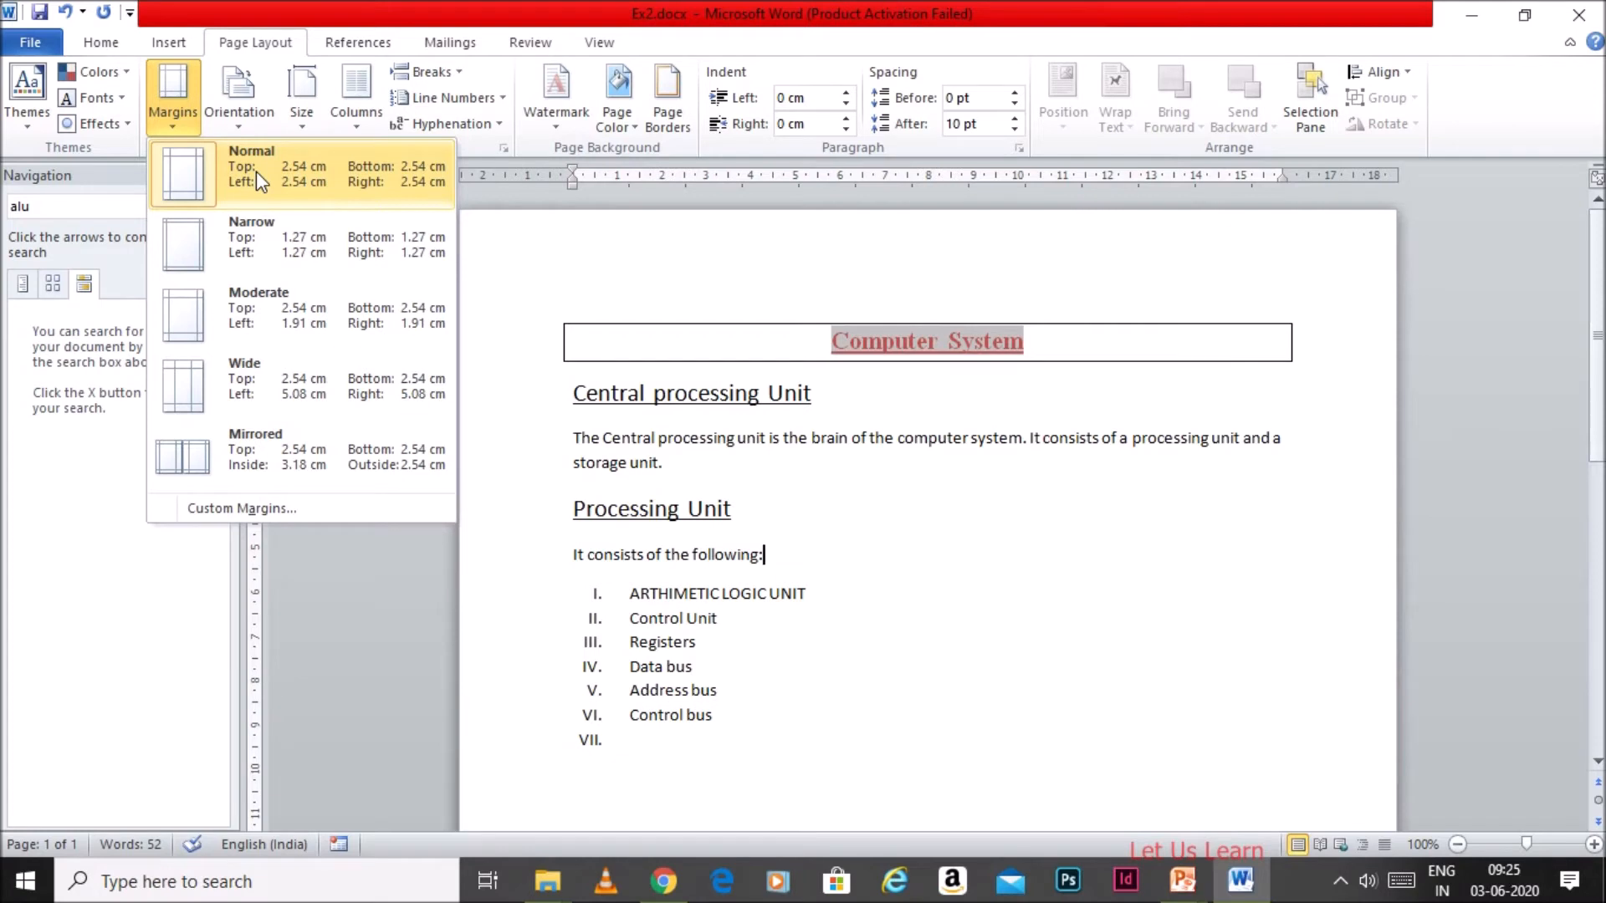
click(267, 250)
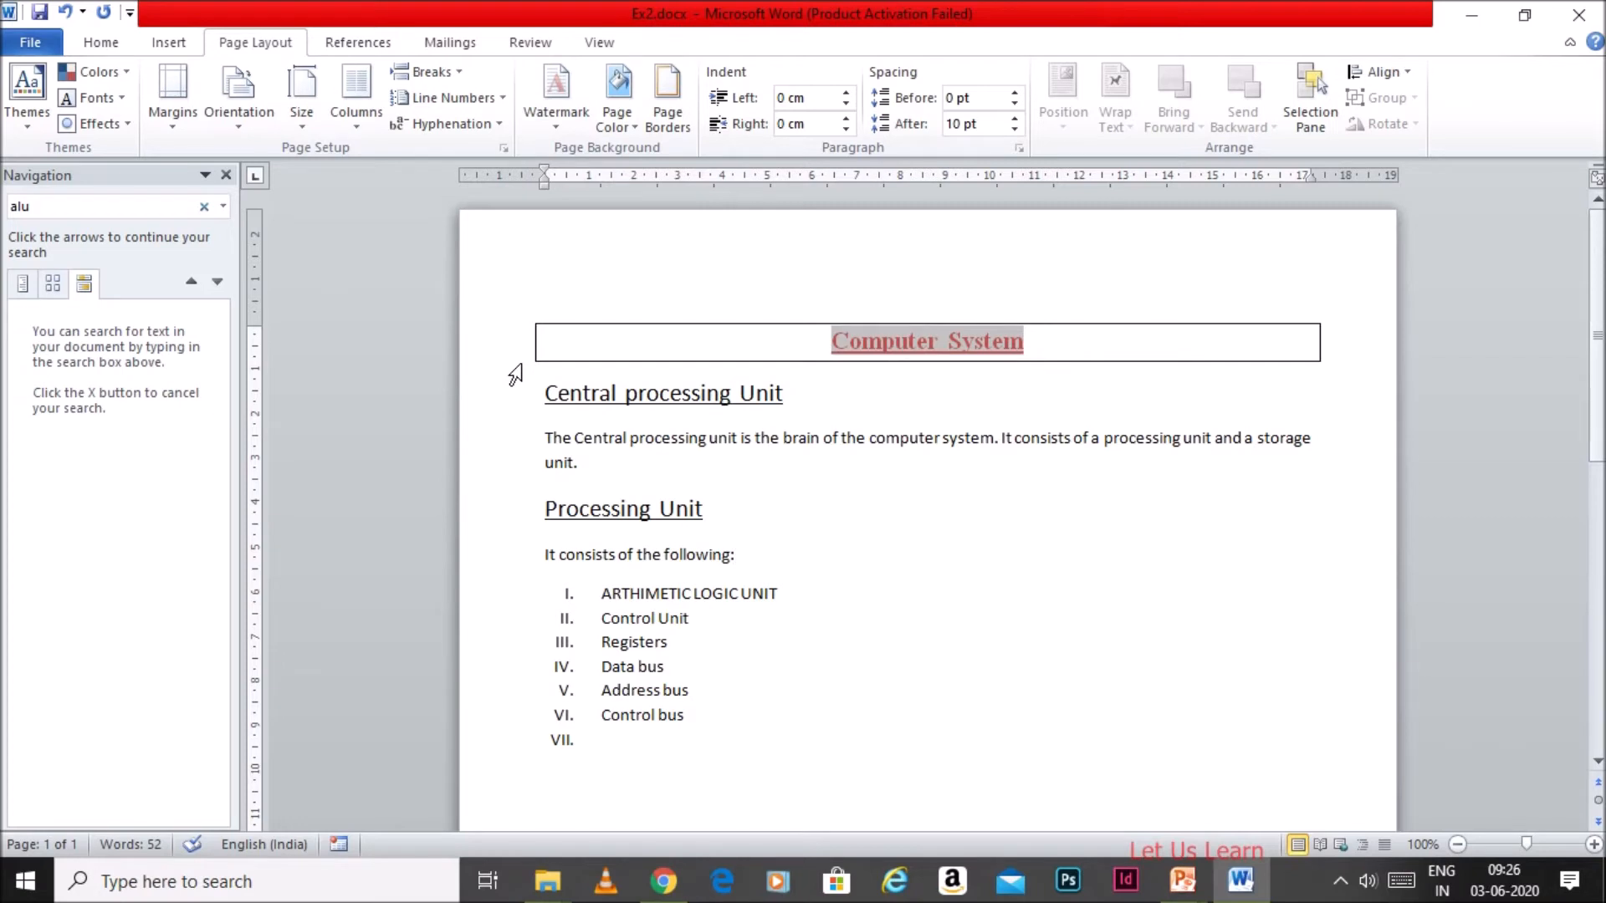
Try the Landscape page orientation and return the document to Portrait
click(233, 126)
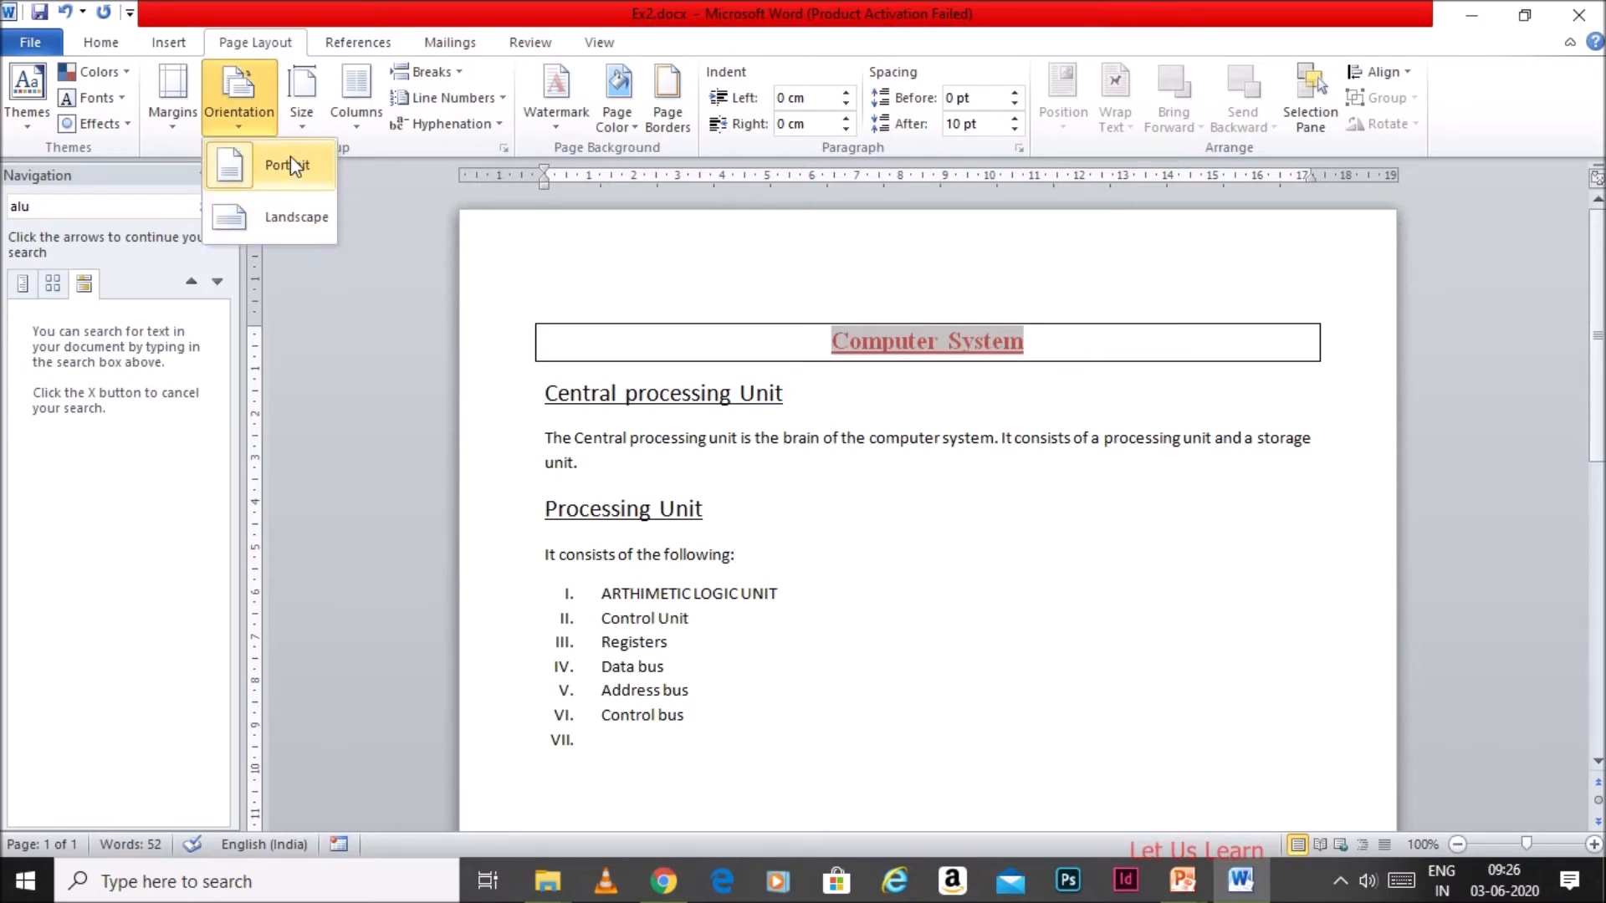
click(289, 216)
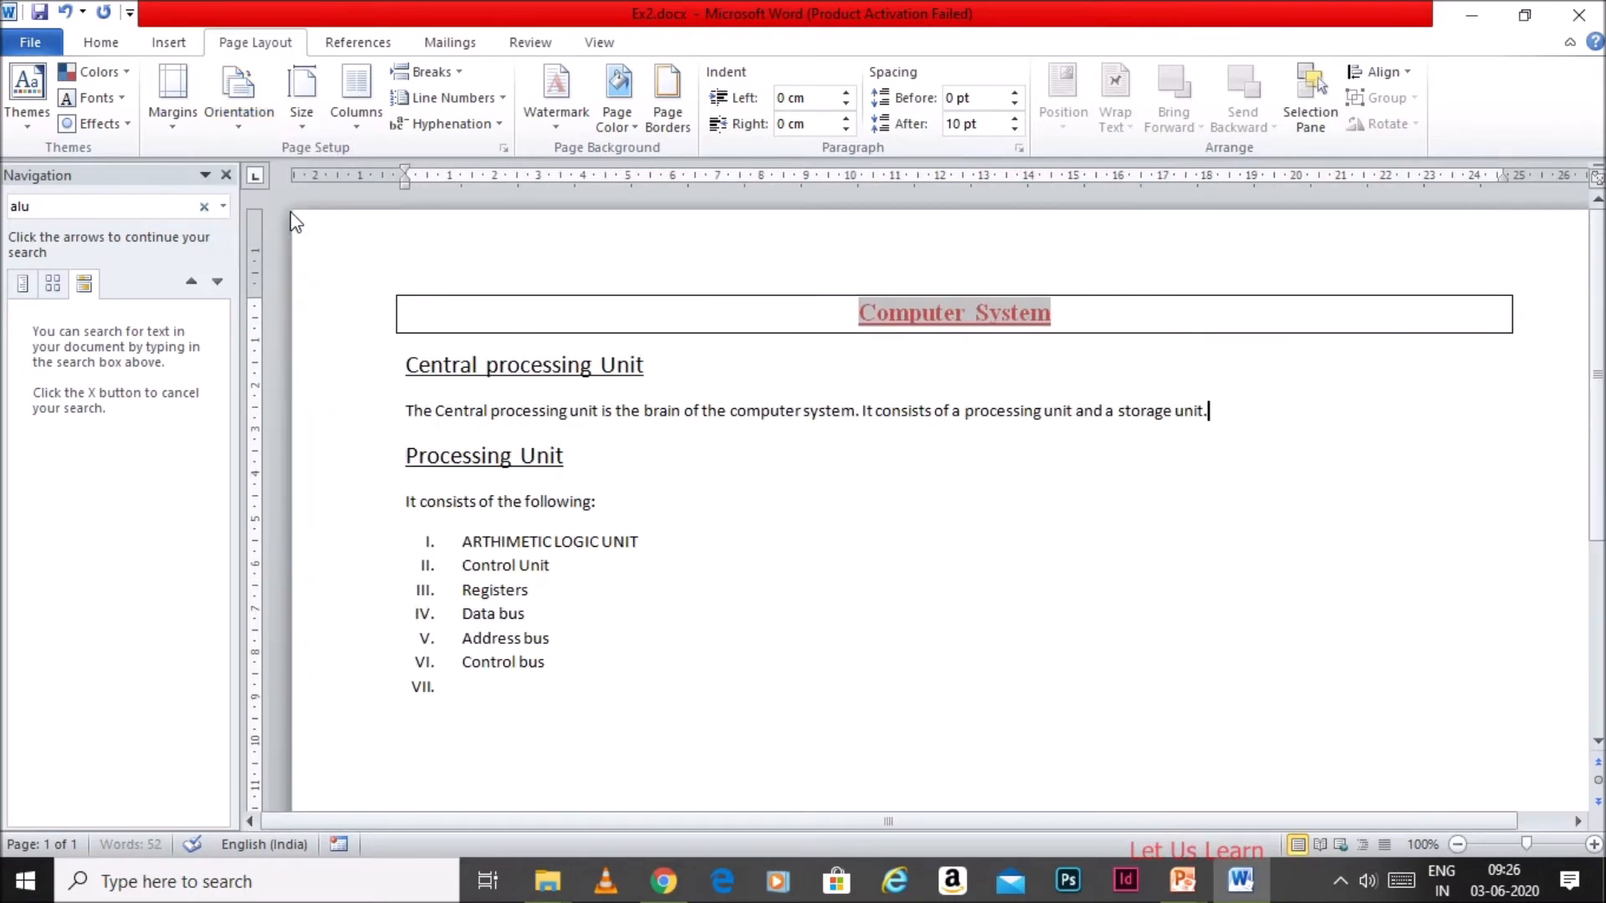
click(1459, 844)
click(1459, 844)
click(1460, 844)
click(1459, 844)
click(1459, 844)
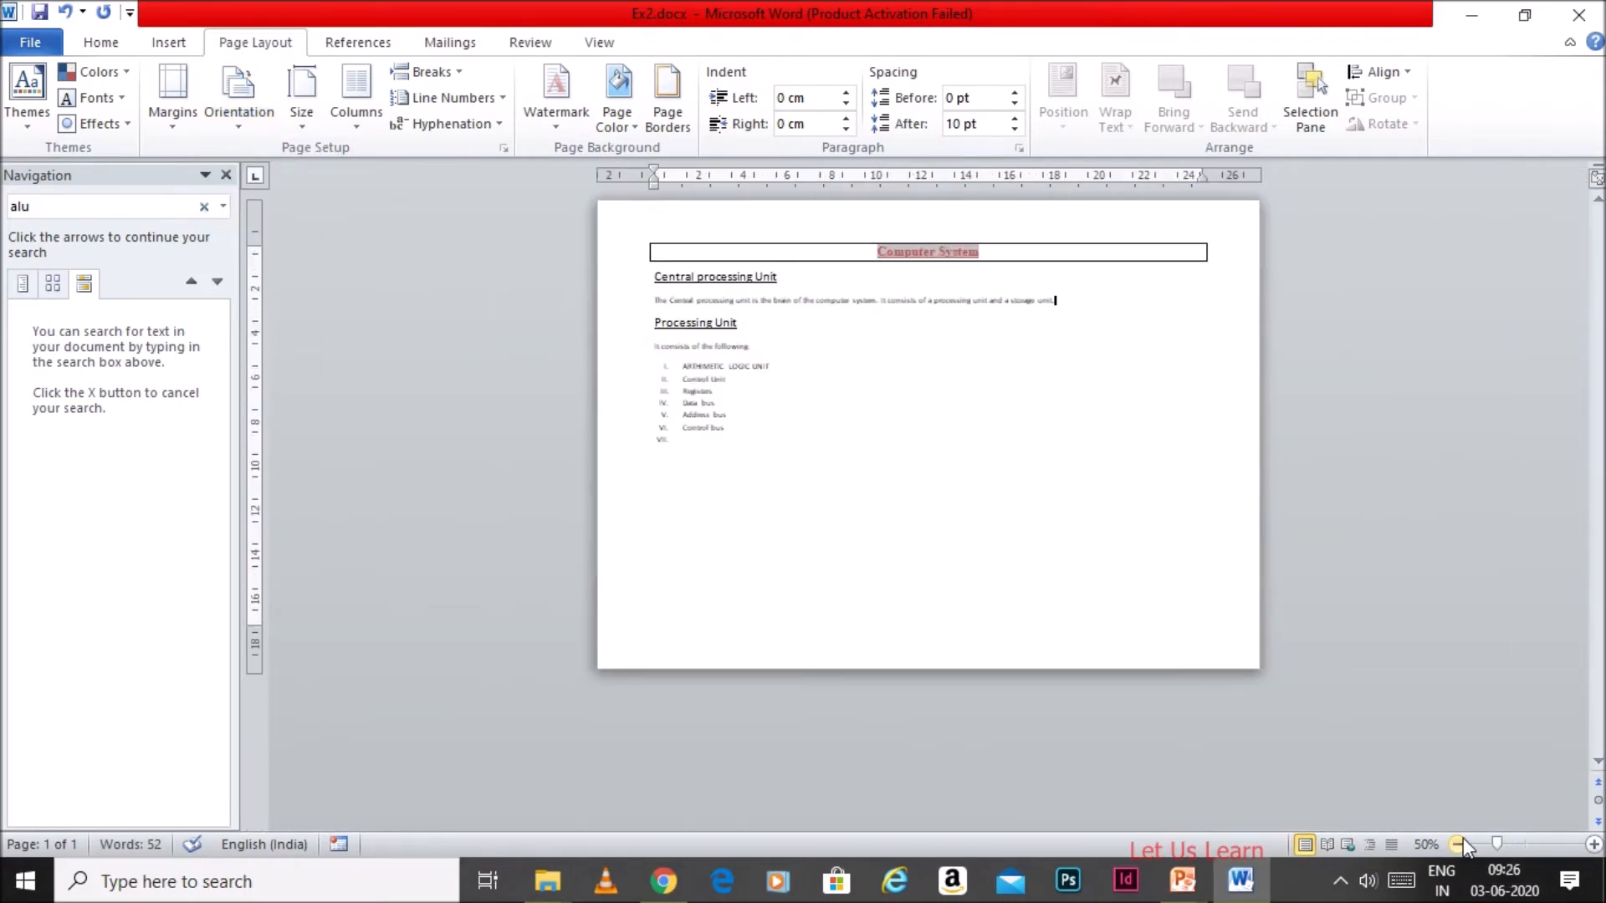
click(240, 129)
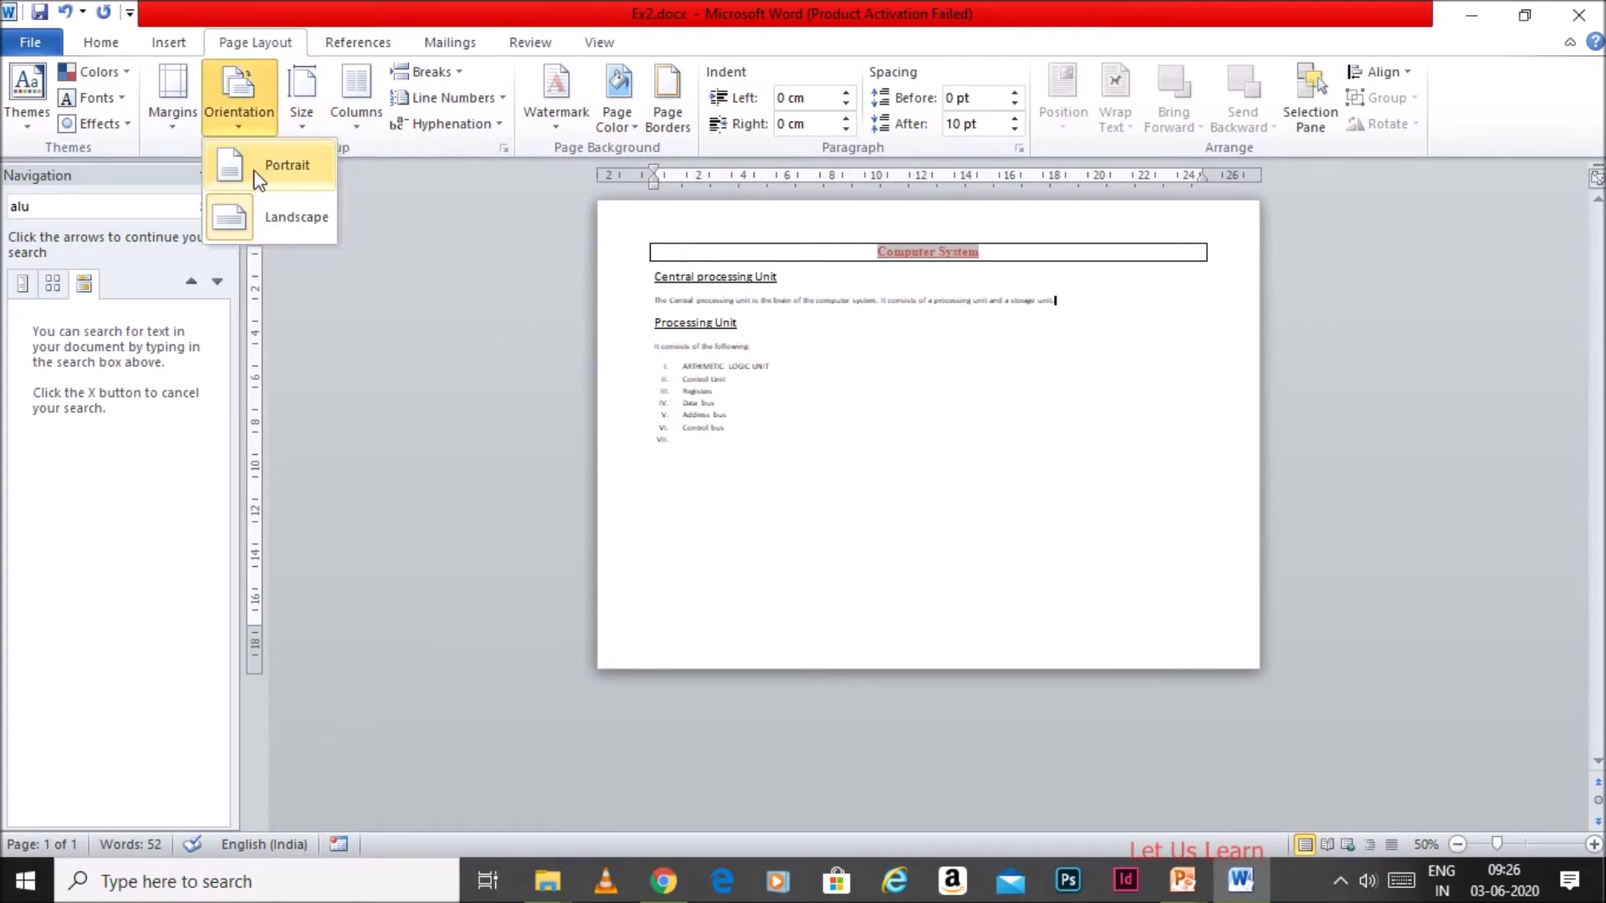
click(255, 172)
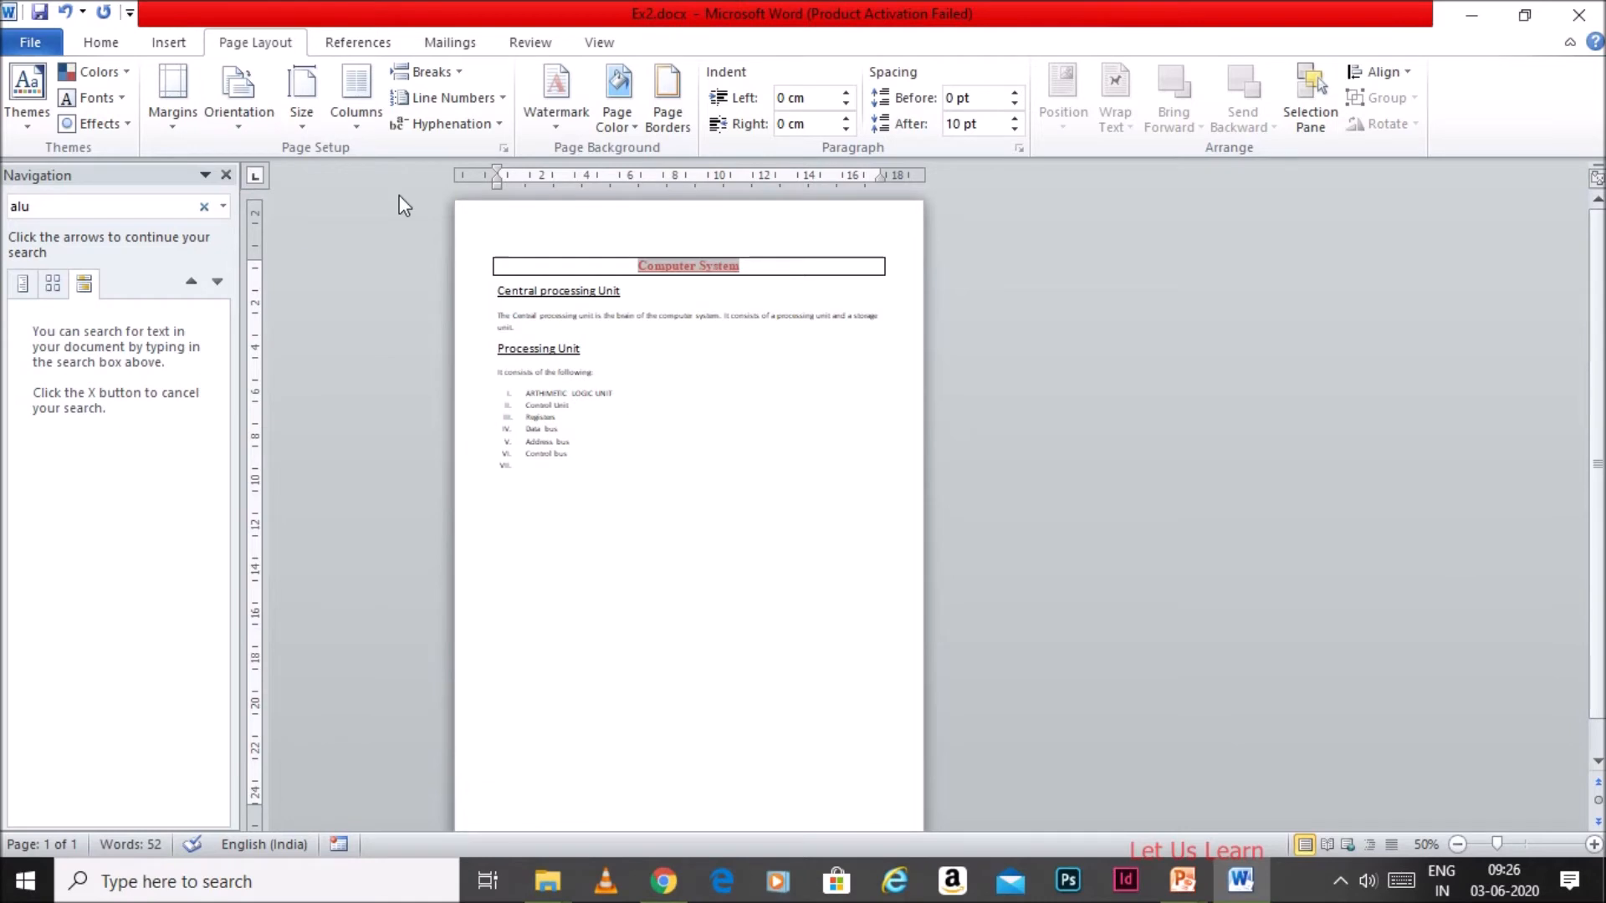
Review the print preview, the available printers and the page range setting, and return to the document without printing
click(32, 46)
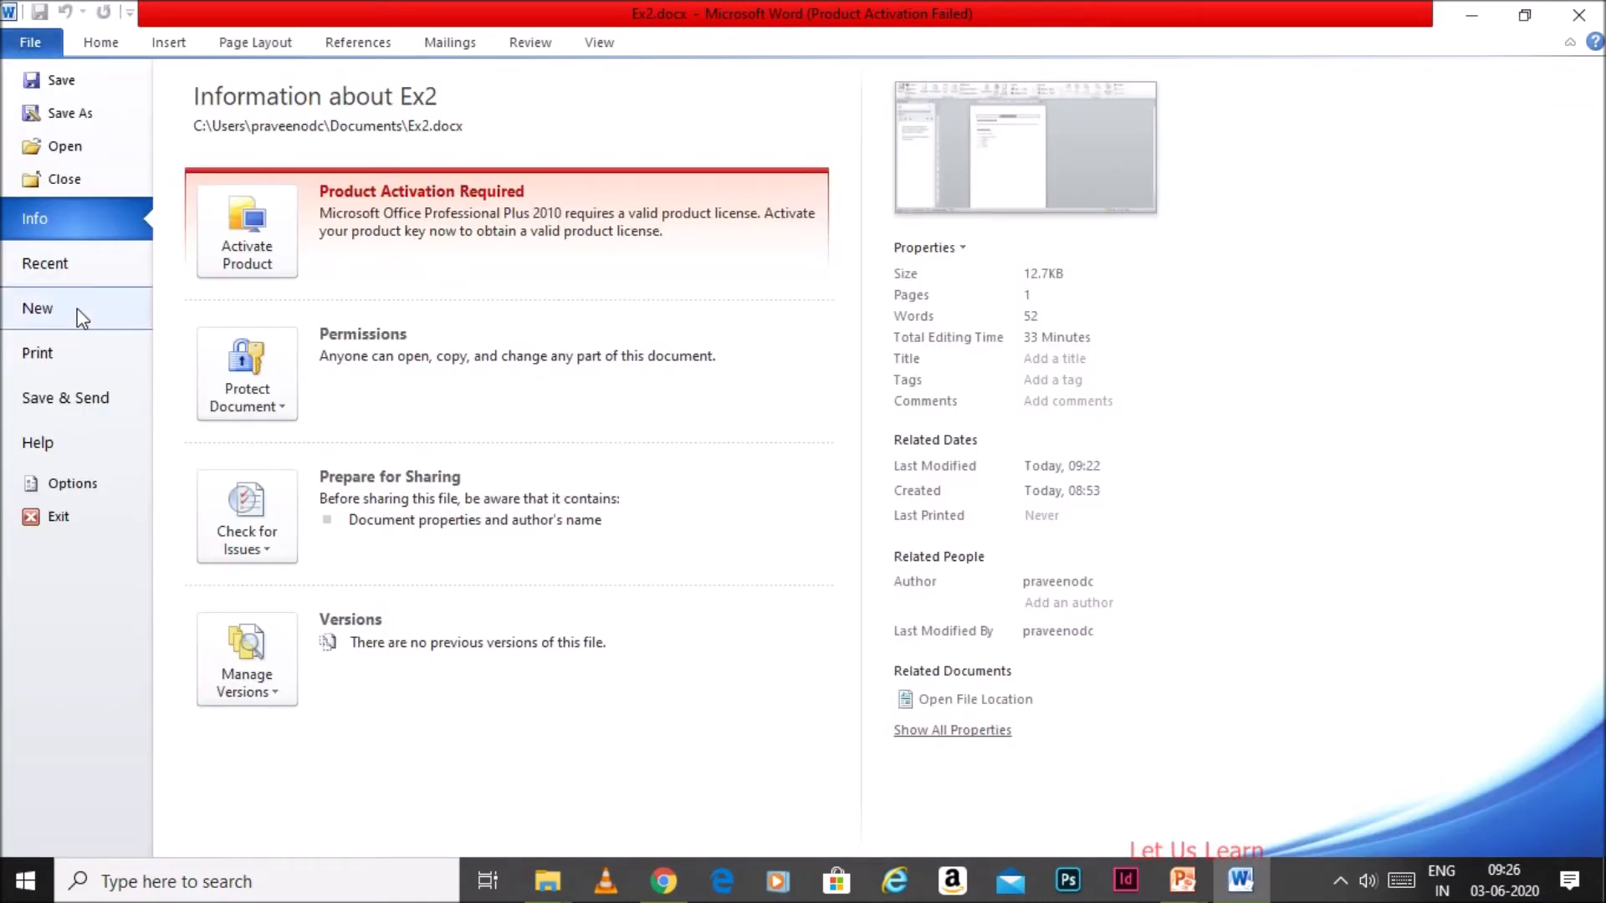
click(42, 352)
click(283, 260)
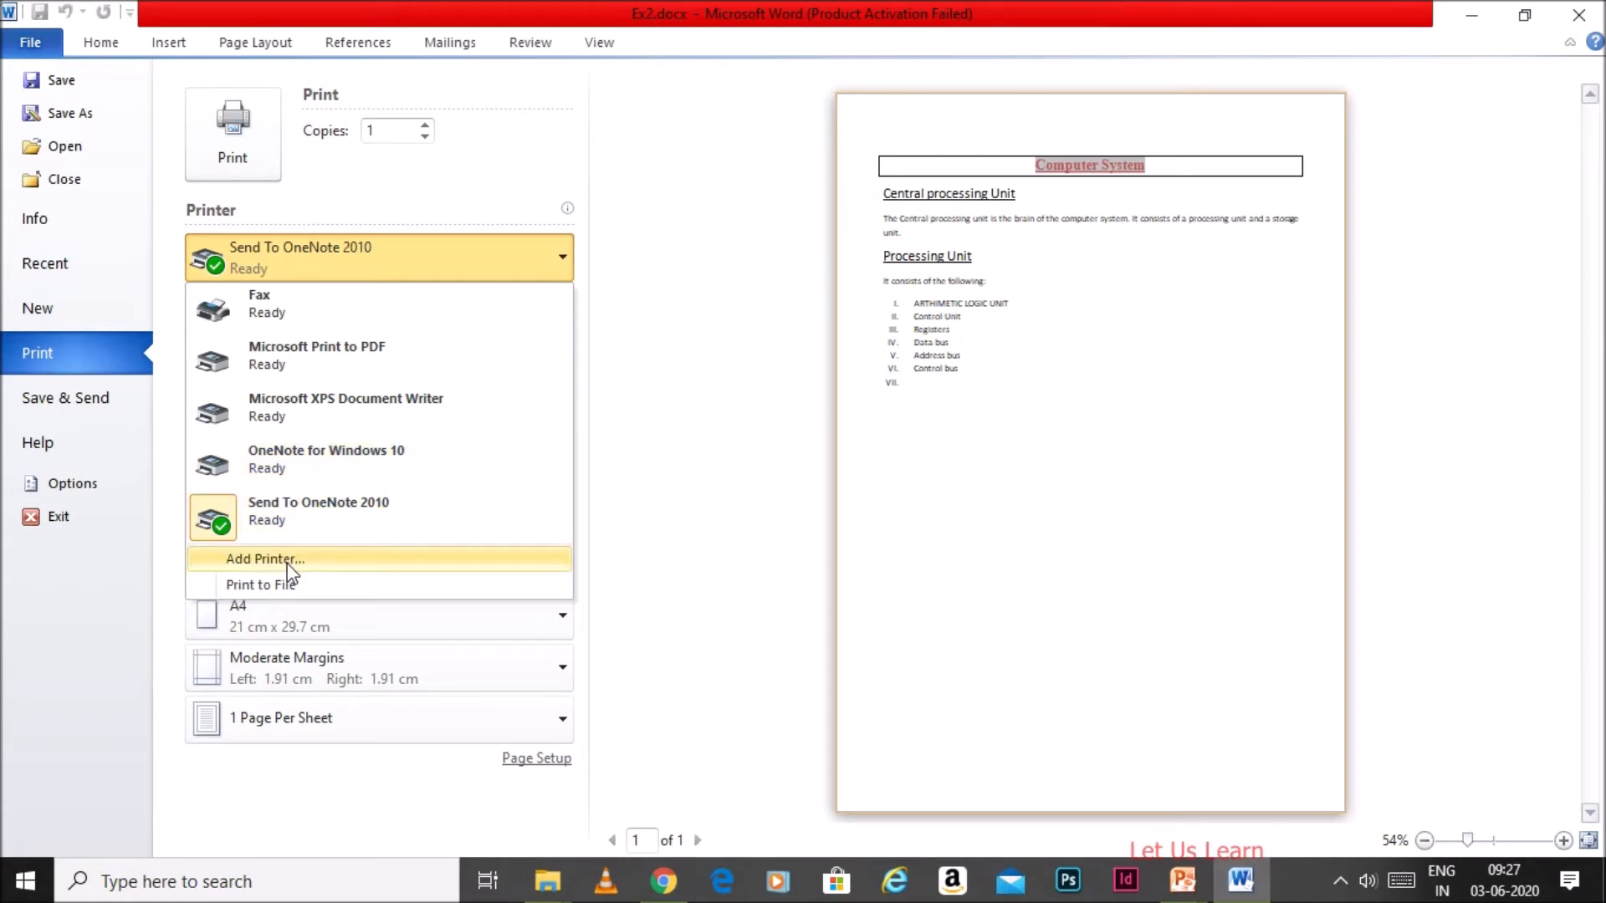
click(712, 363)
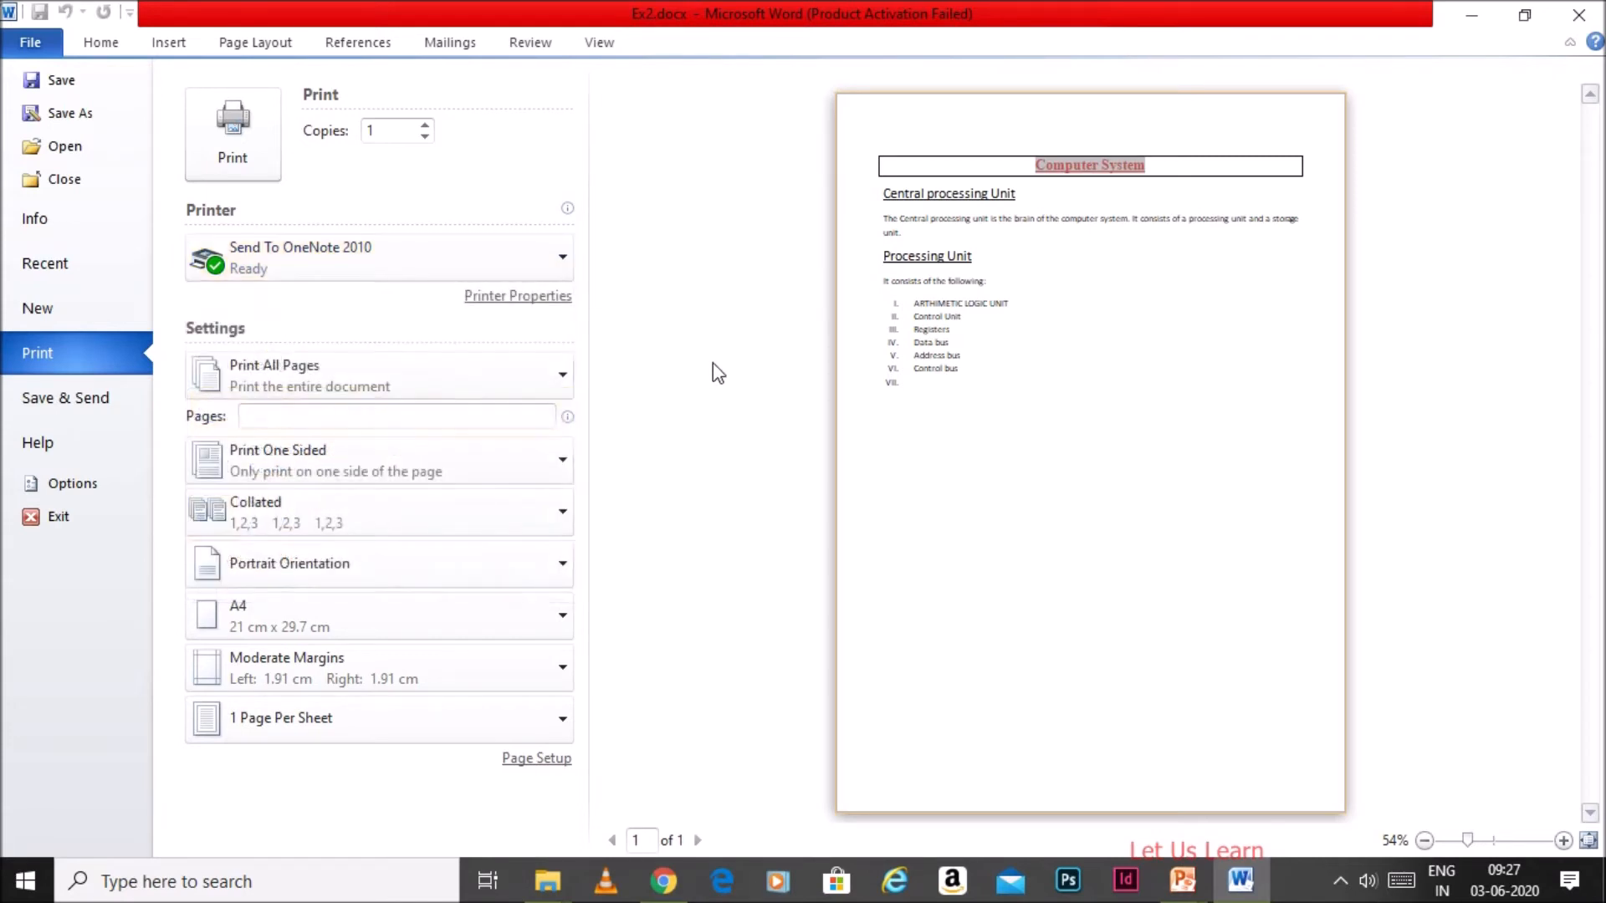
click(306, 416)
key(Escape)
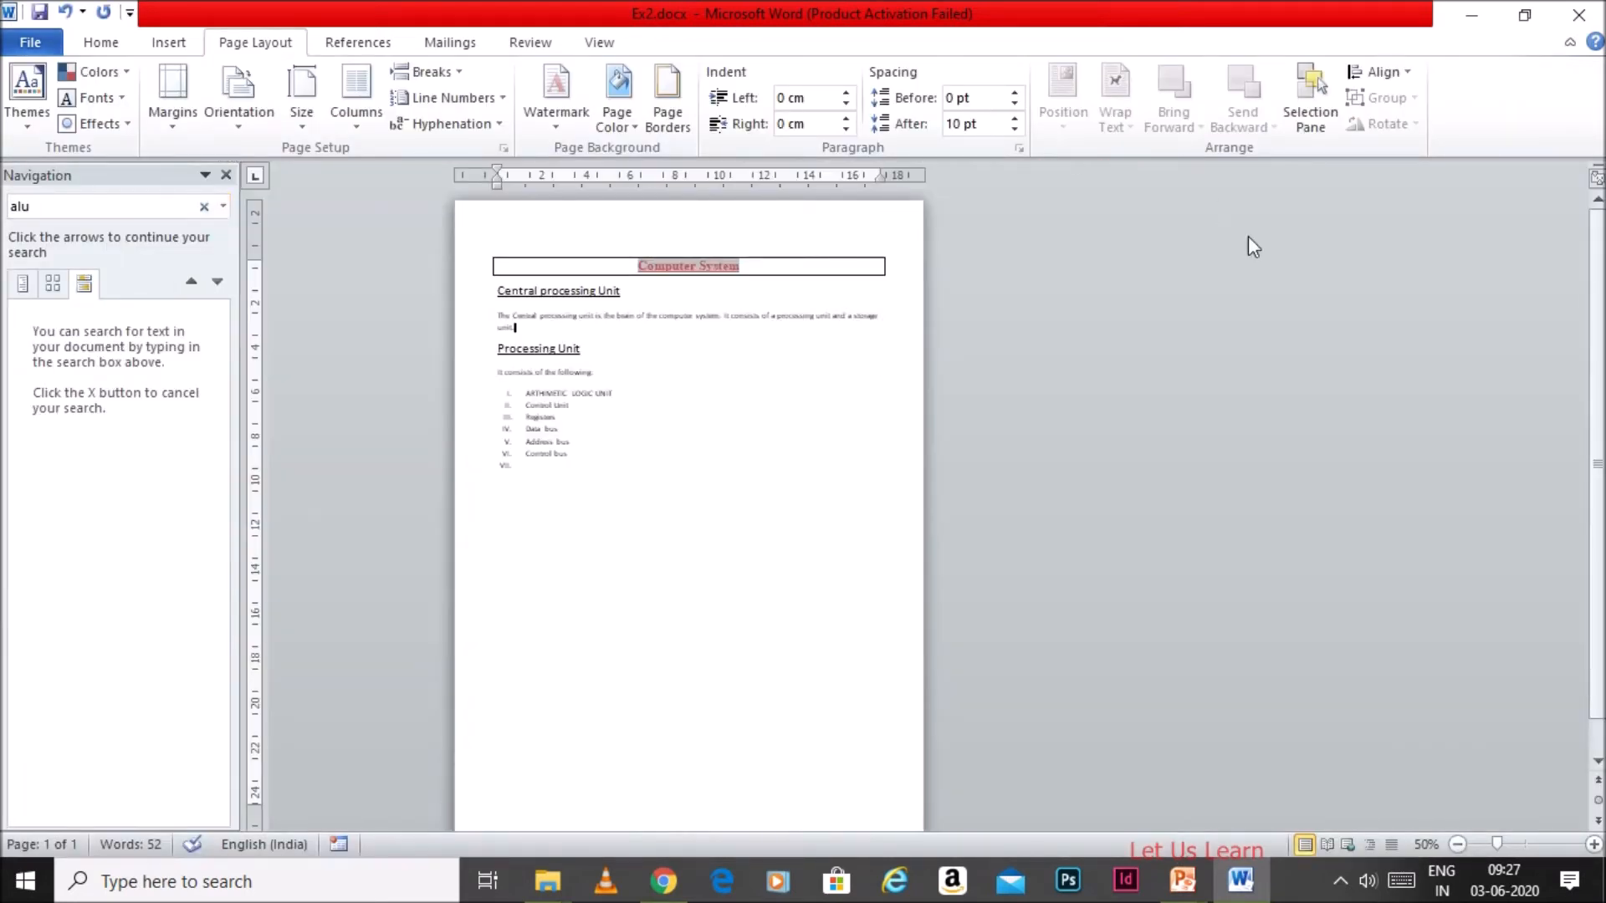
Add a Box page border with the 3 pt thick-and-thin double line style to the whole document
click(1593, 844)
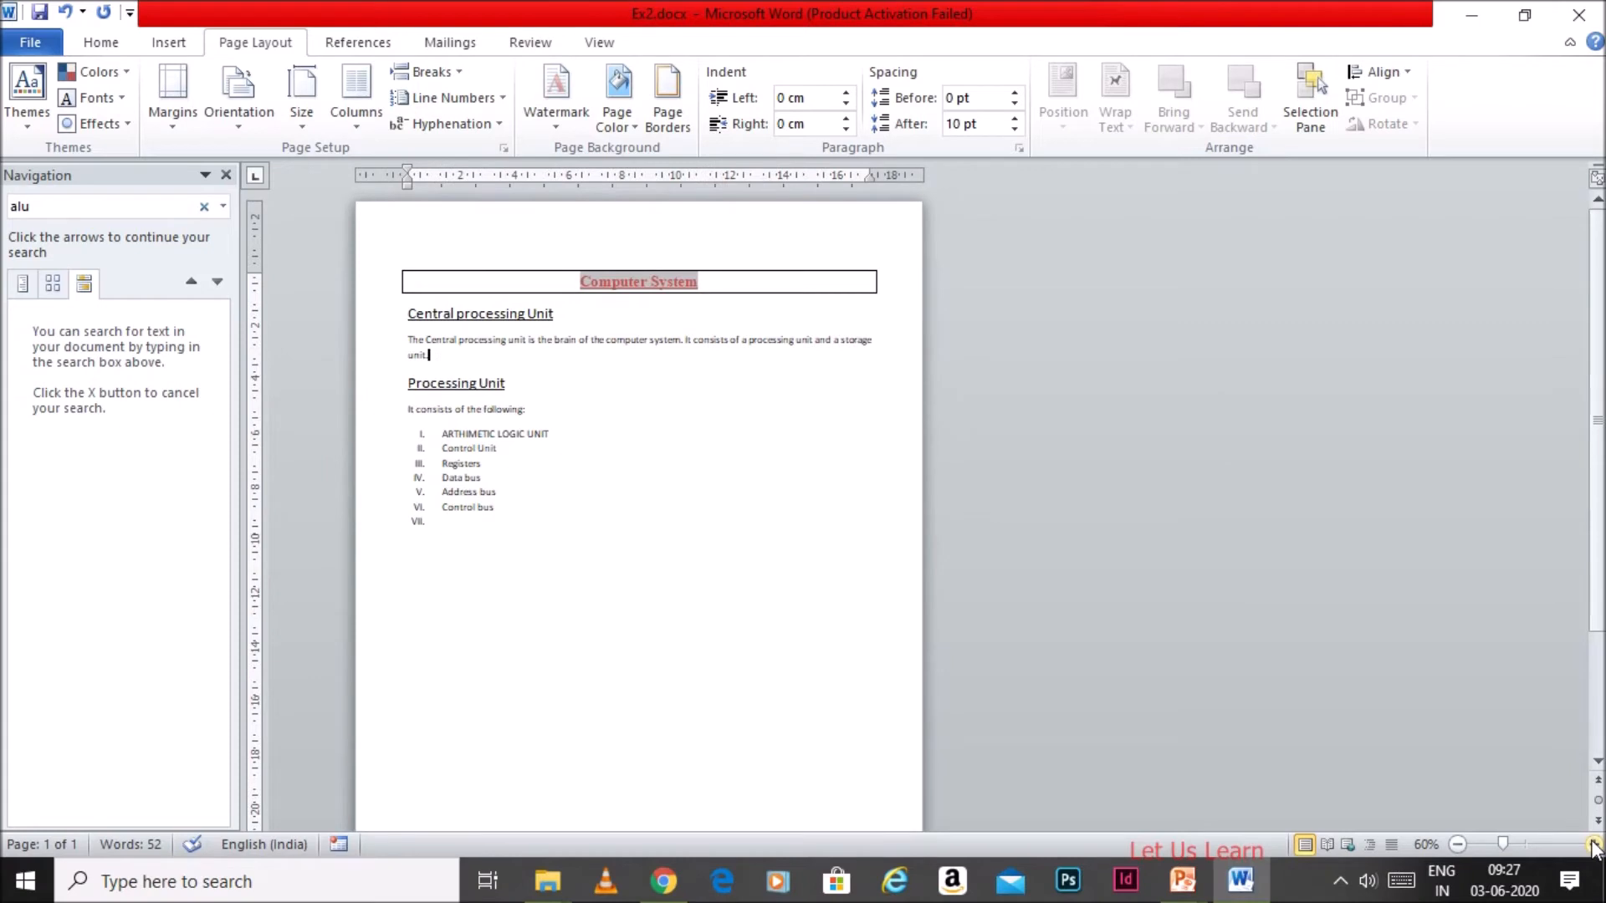
click(1593, 844)
click(1593, 844)
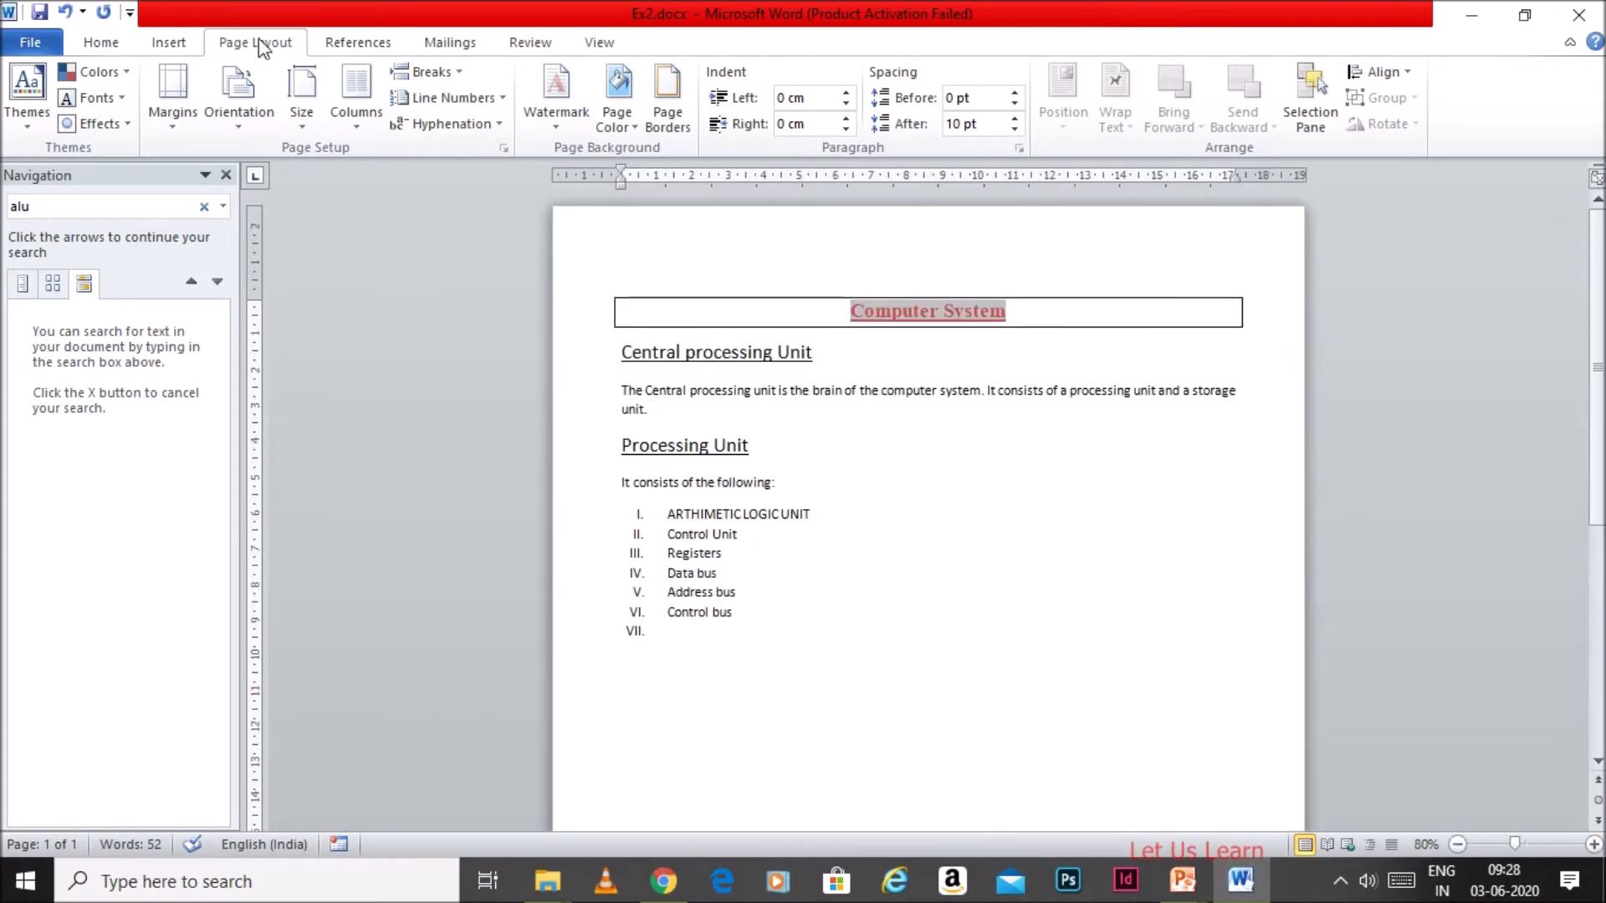
click(668, 104)
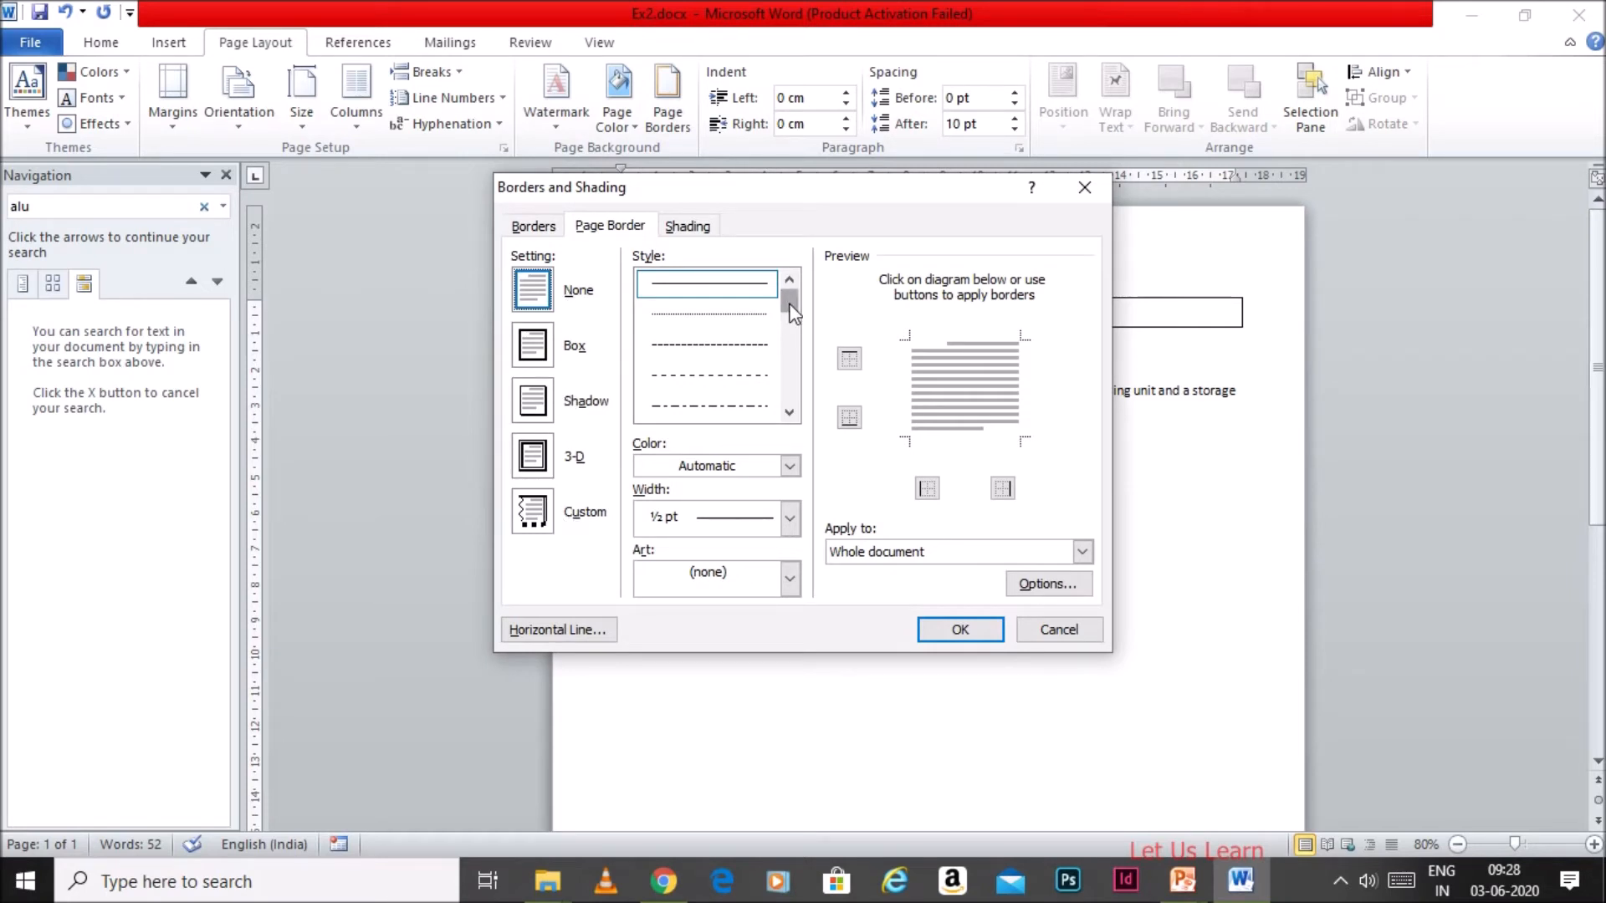
drag(792, 314, 792, 338)
click(753, 374)
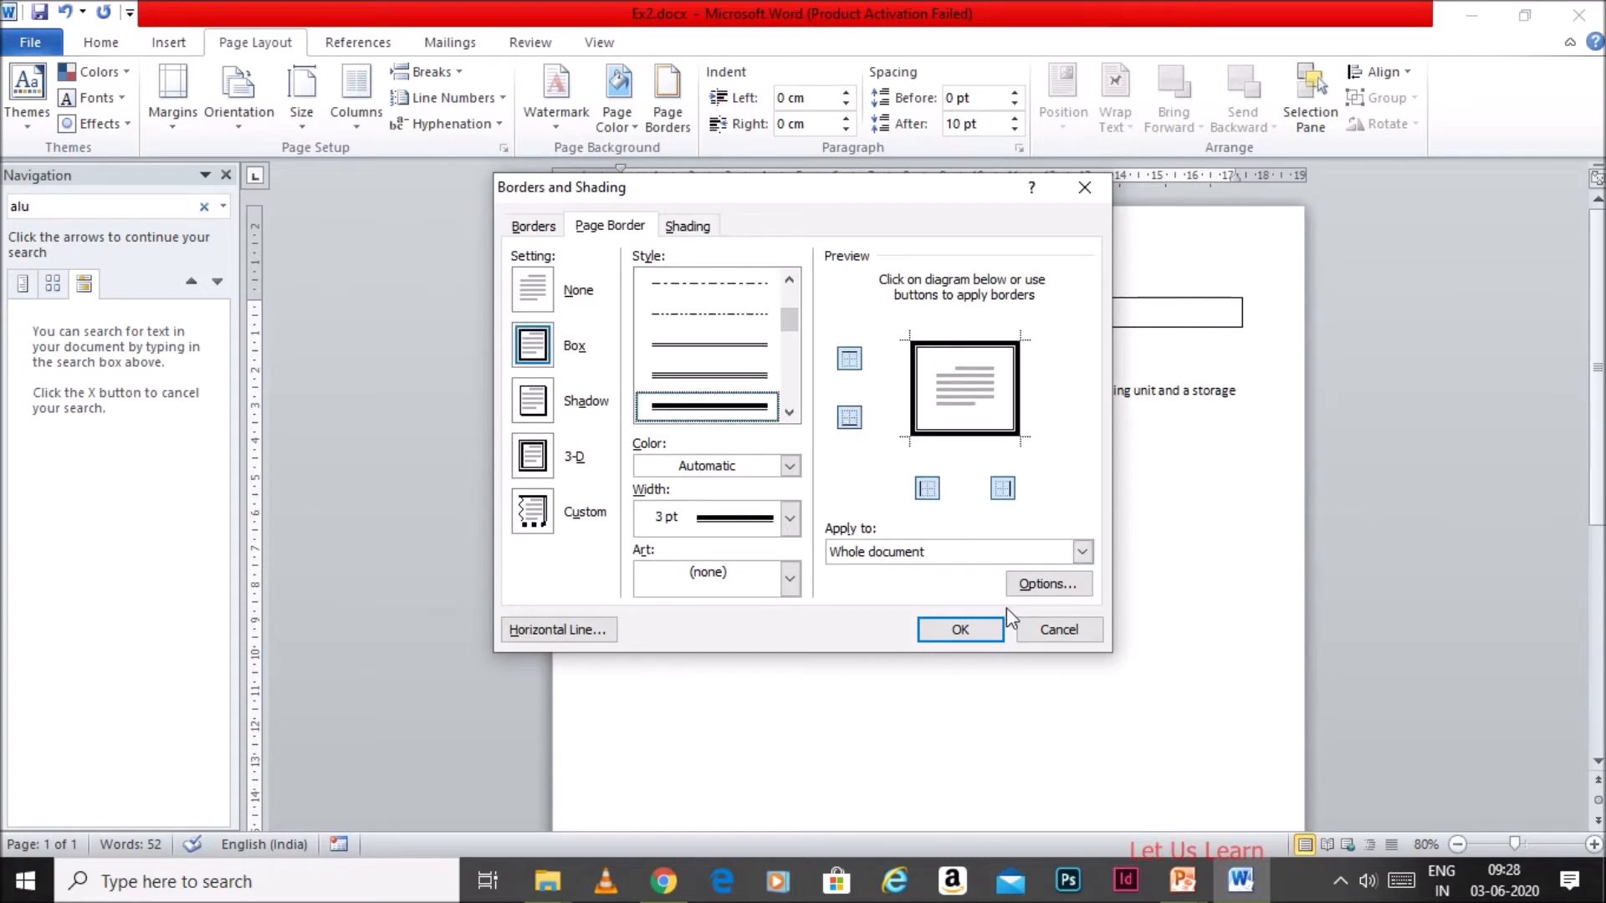
click(958, 628)
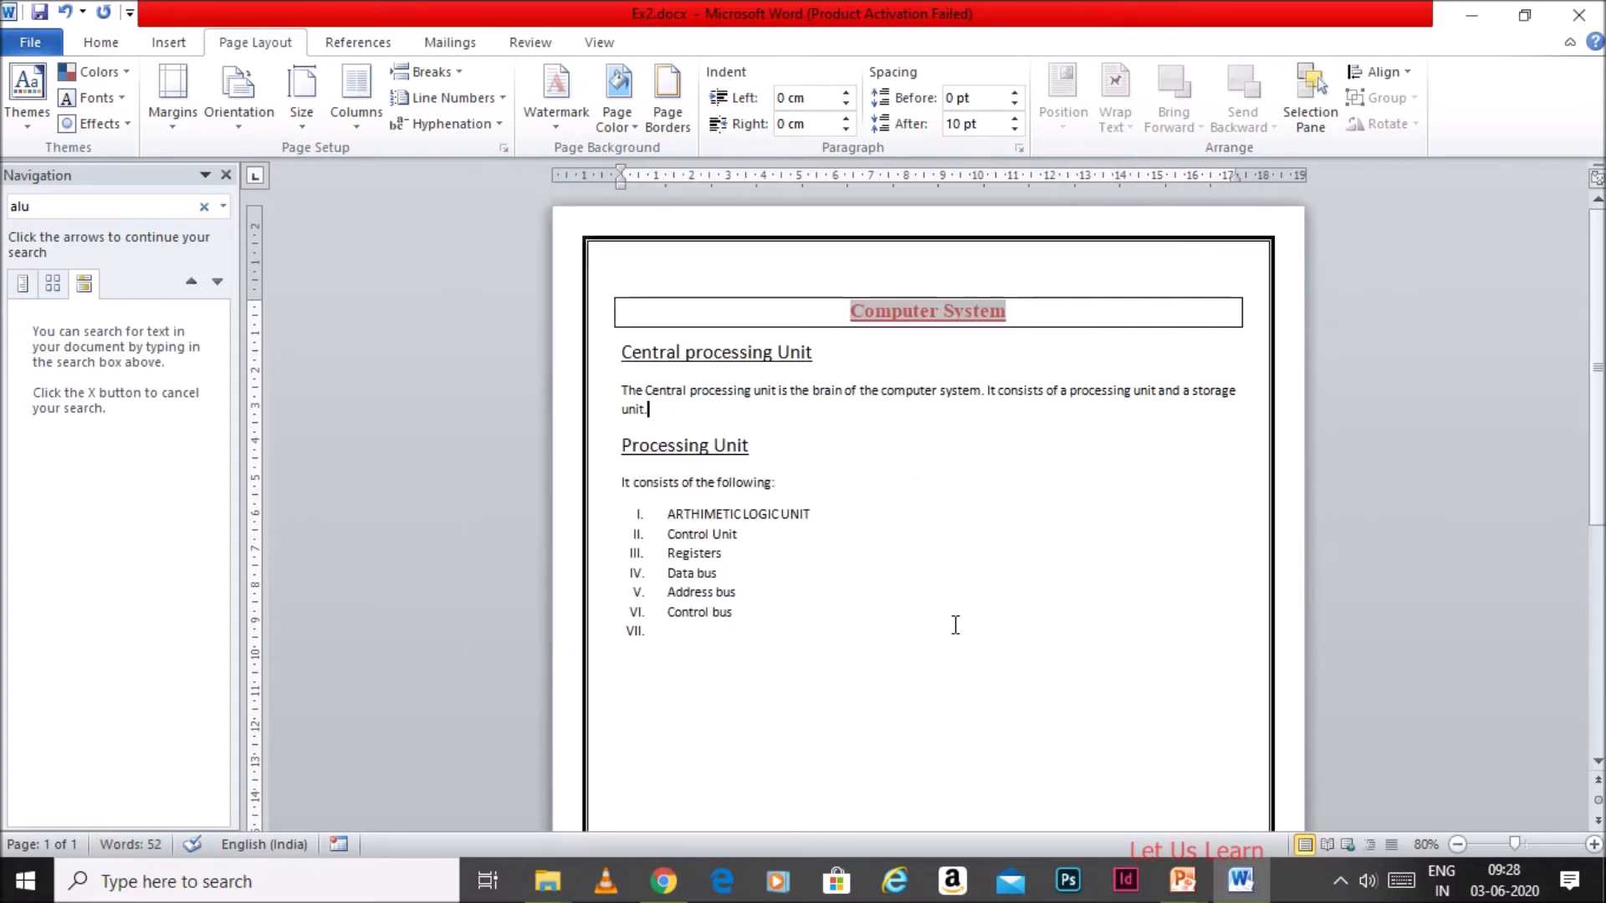
Run the spelling and grammar check on the document and dismiss its completion message
drag(1602, 470, 1602, 541)
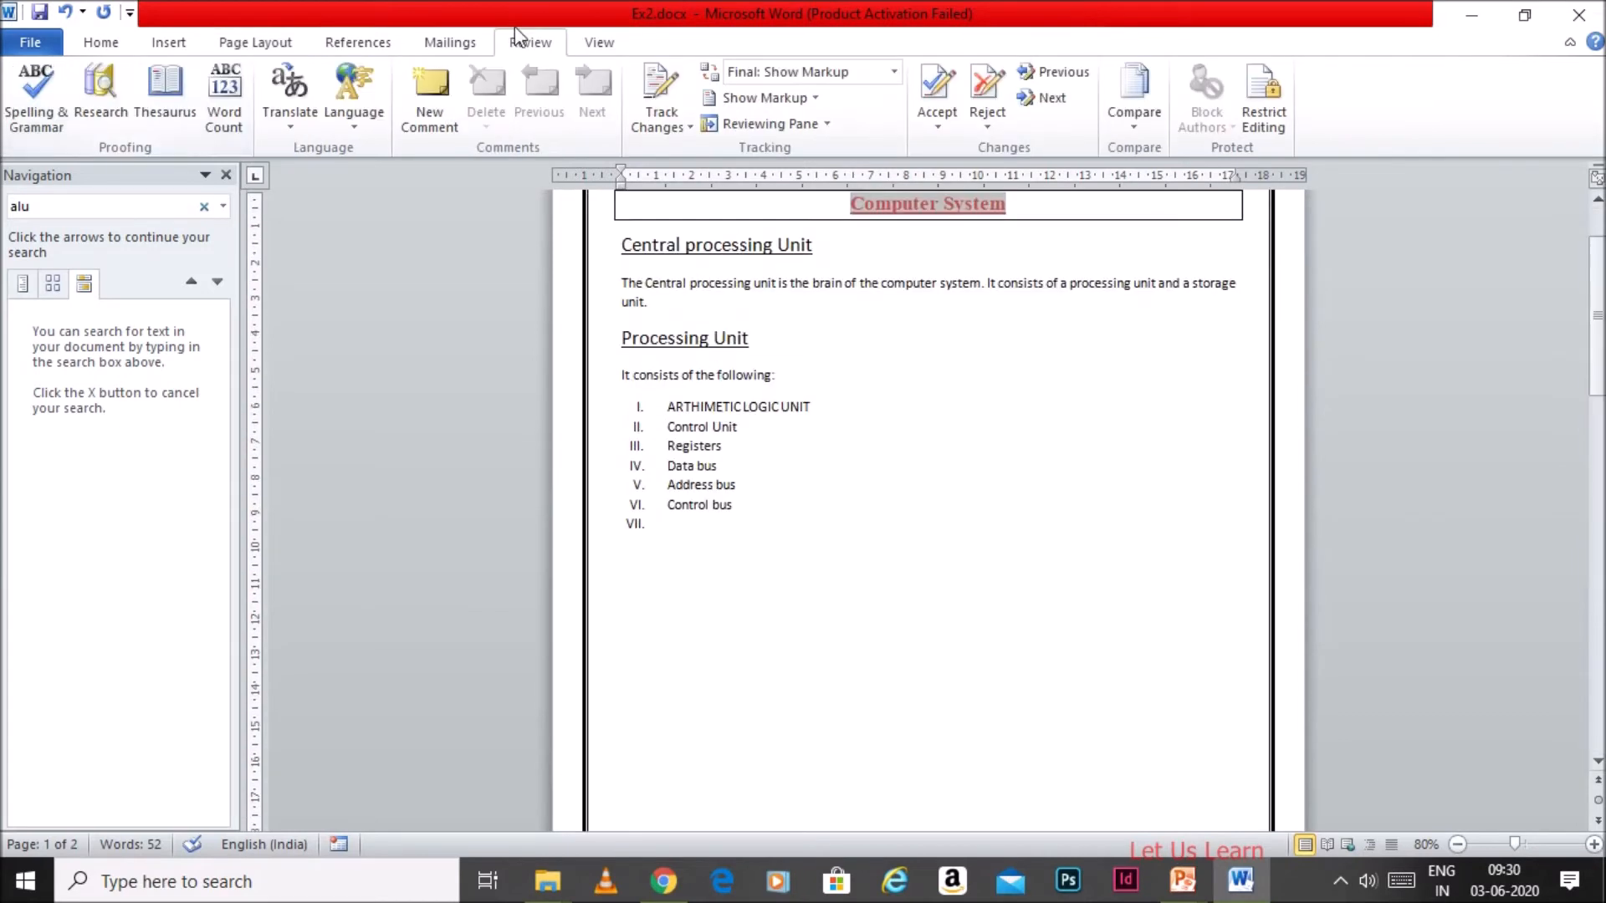
click(35, 120)
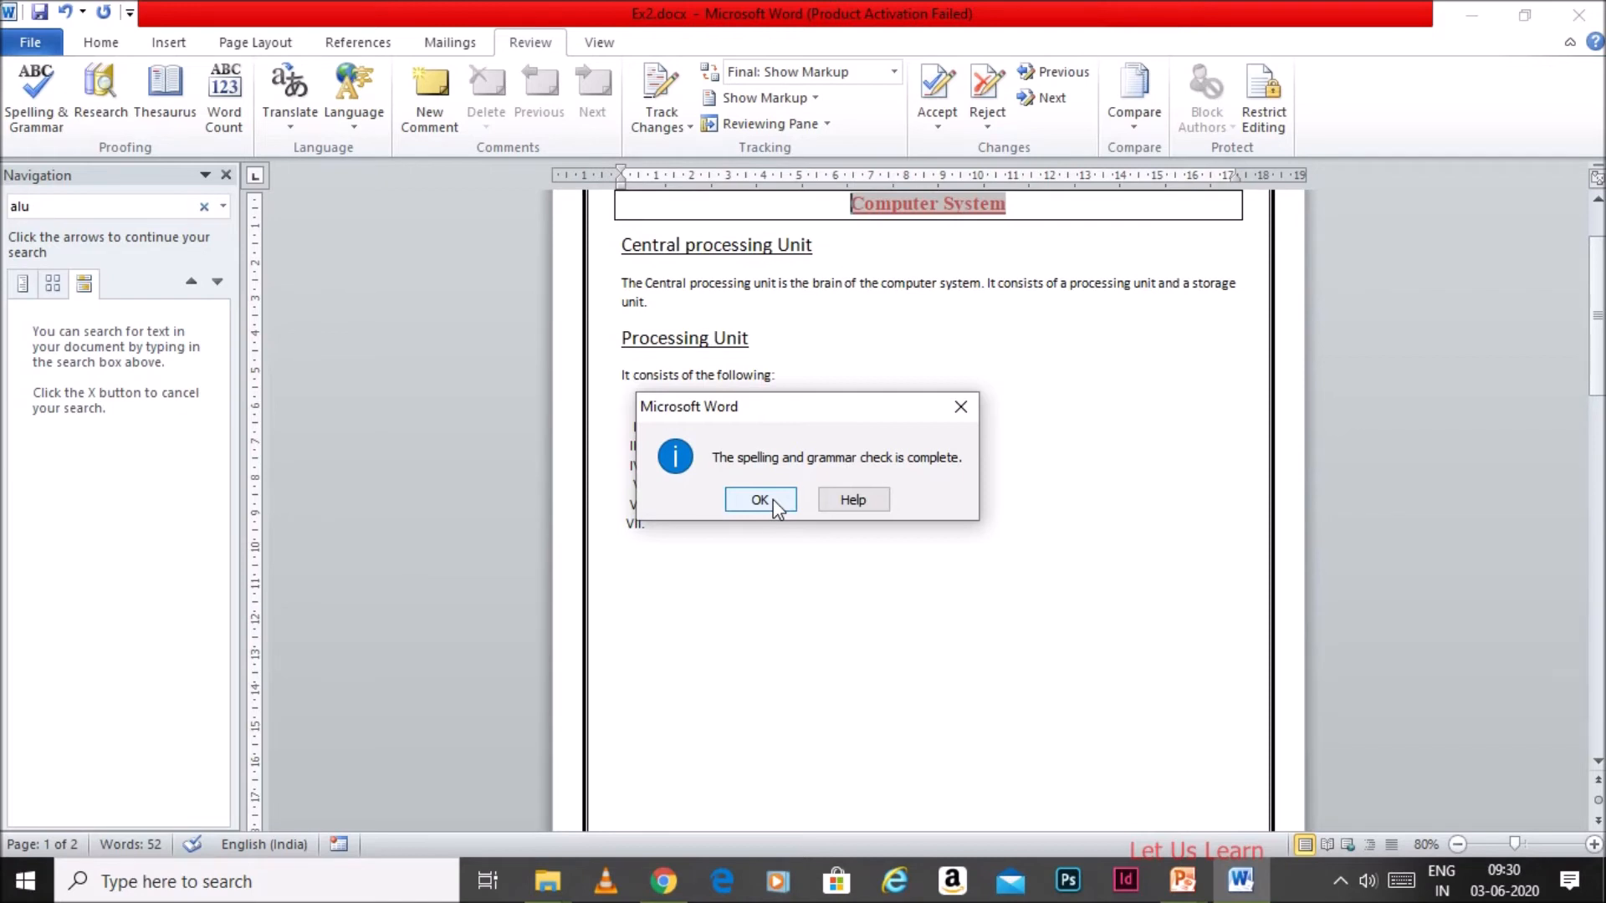
click(773, 499)
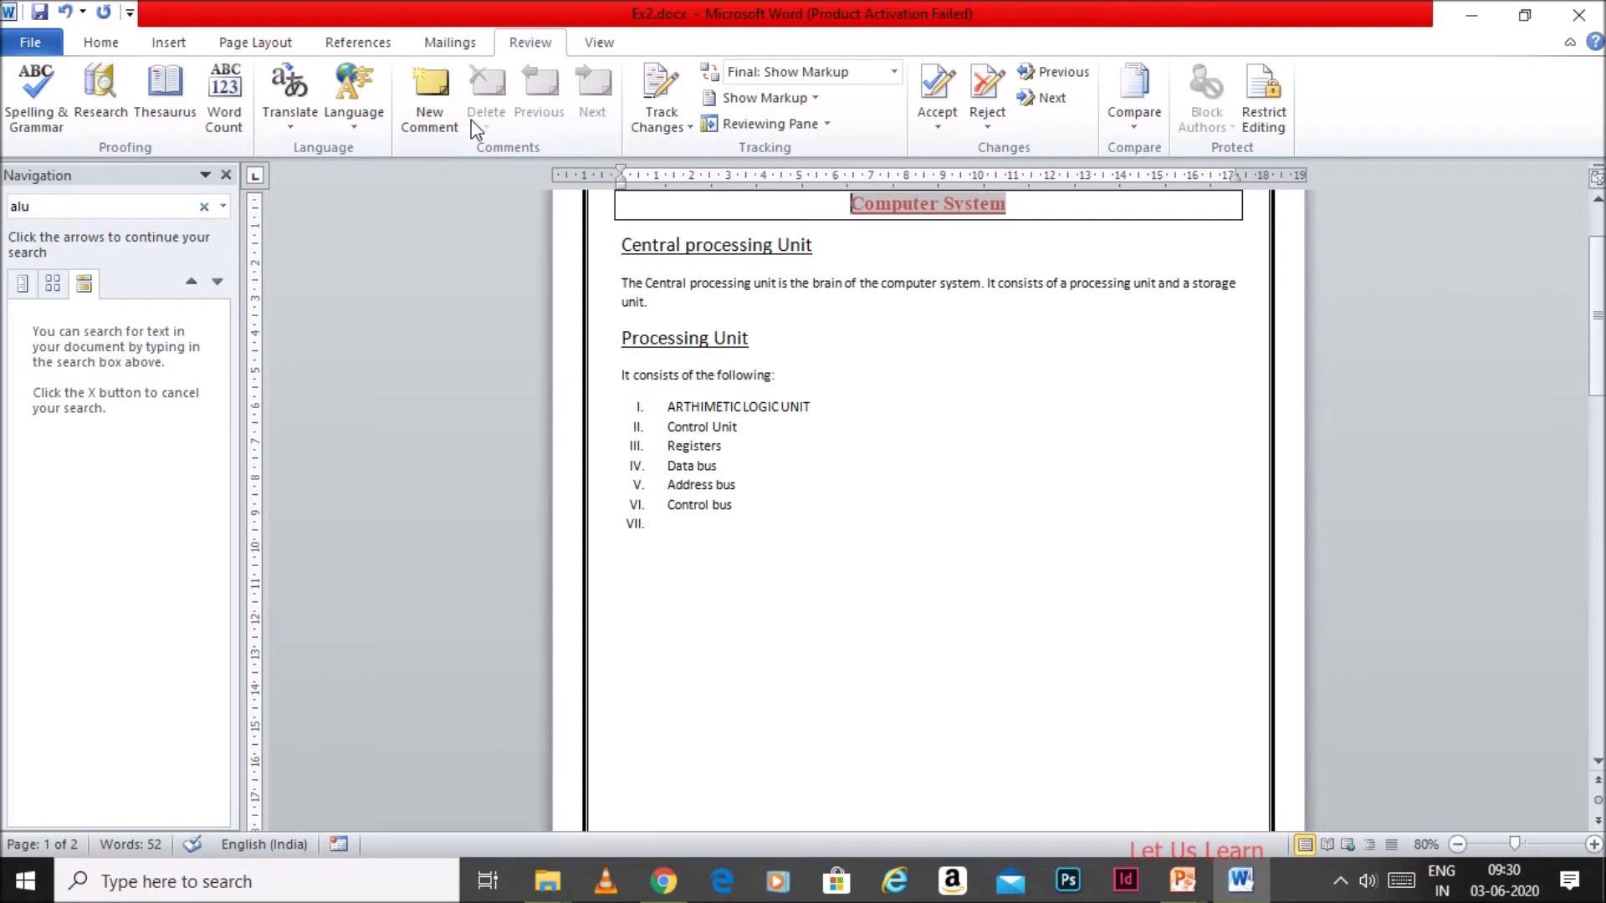
Look up synonyms for the word "Central" from the first paragraph in the English (U.K.) thesaurus
click(171, 114)
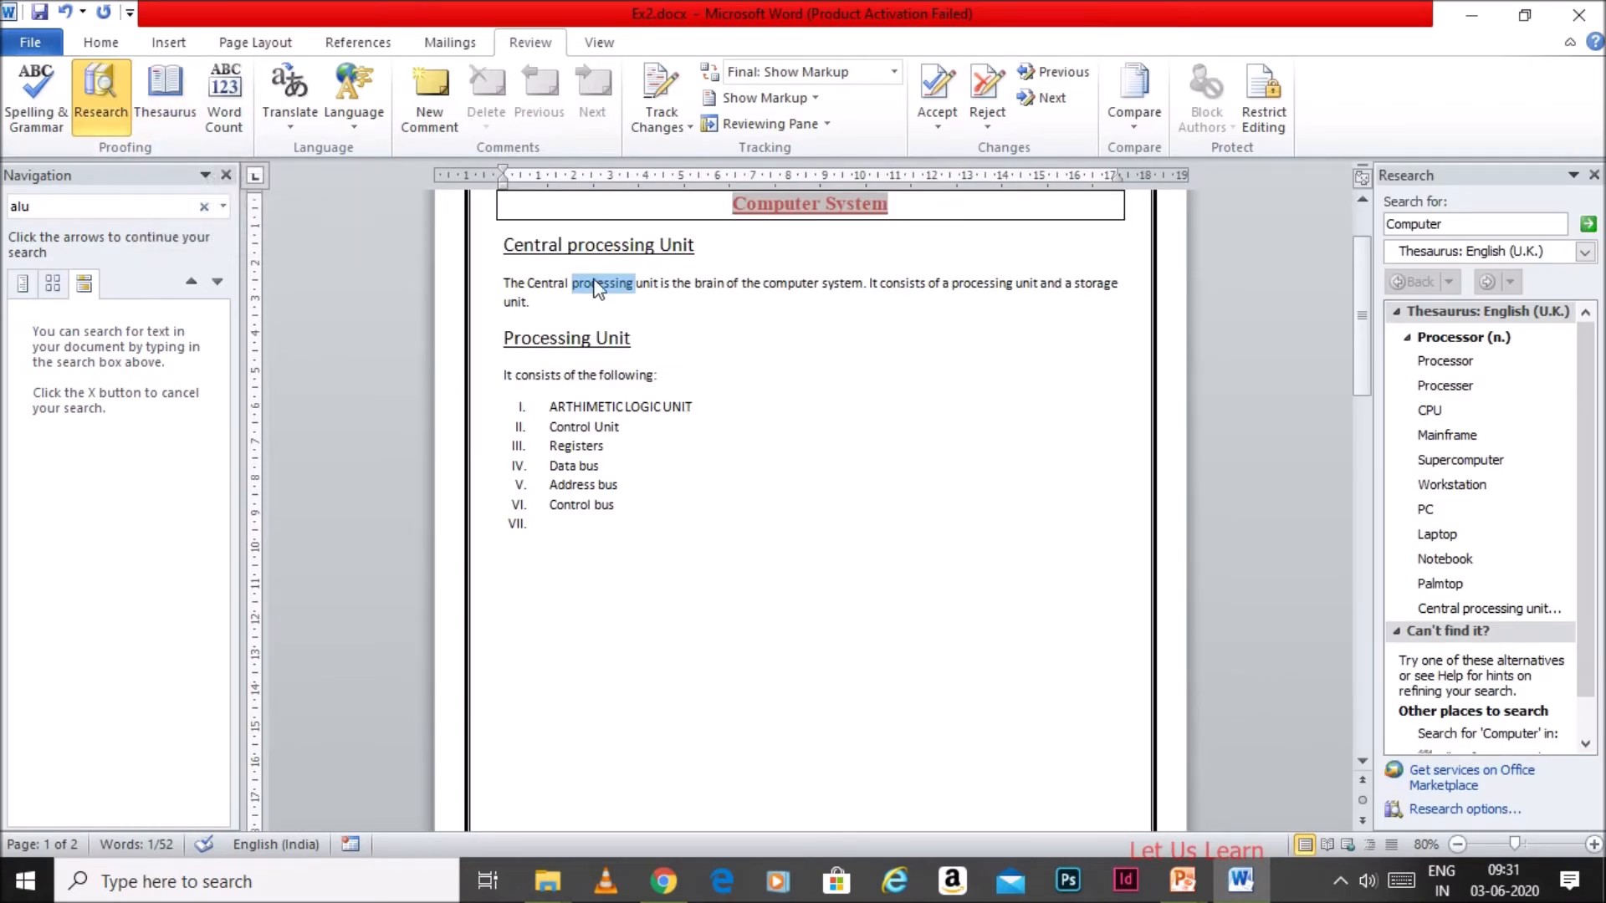
double_click(548, 284)
key(ctrl+c)
click(1477, 226)
key(BackSpace)
key(BackSpace)
key(BackSpace)
key(BackSpace)
key(BackSpace)
key(BackSpace)
key(BackSpace)
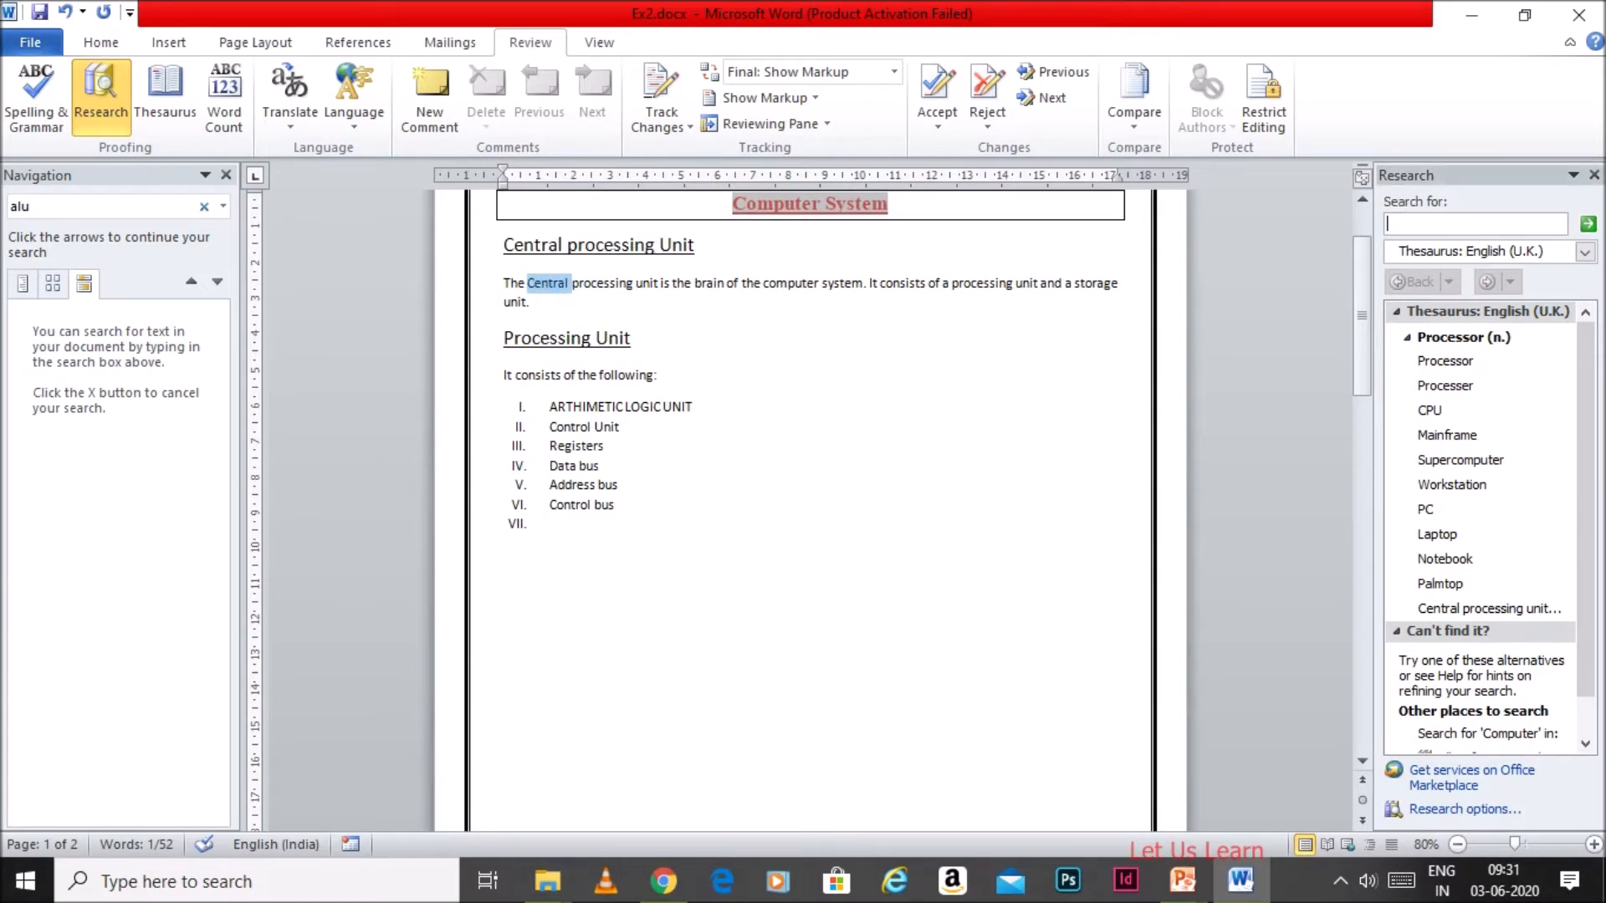
key(ctrl+v)
click(1586, 224)
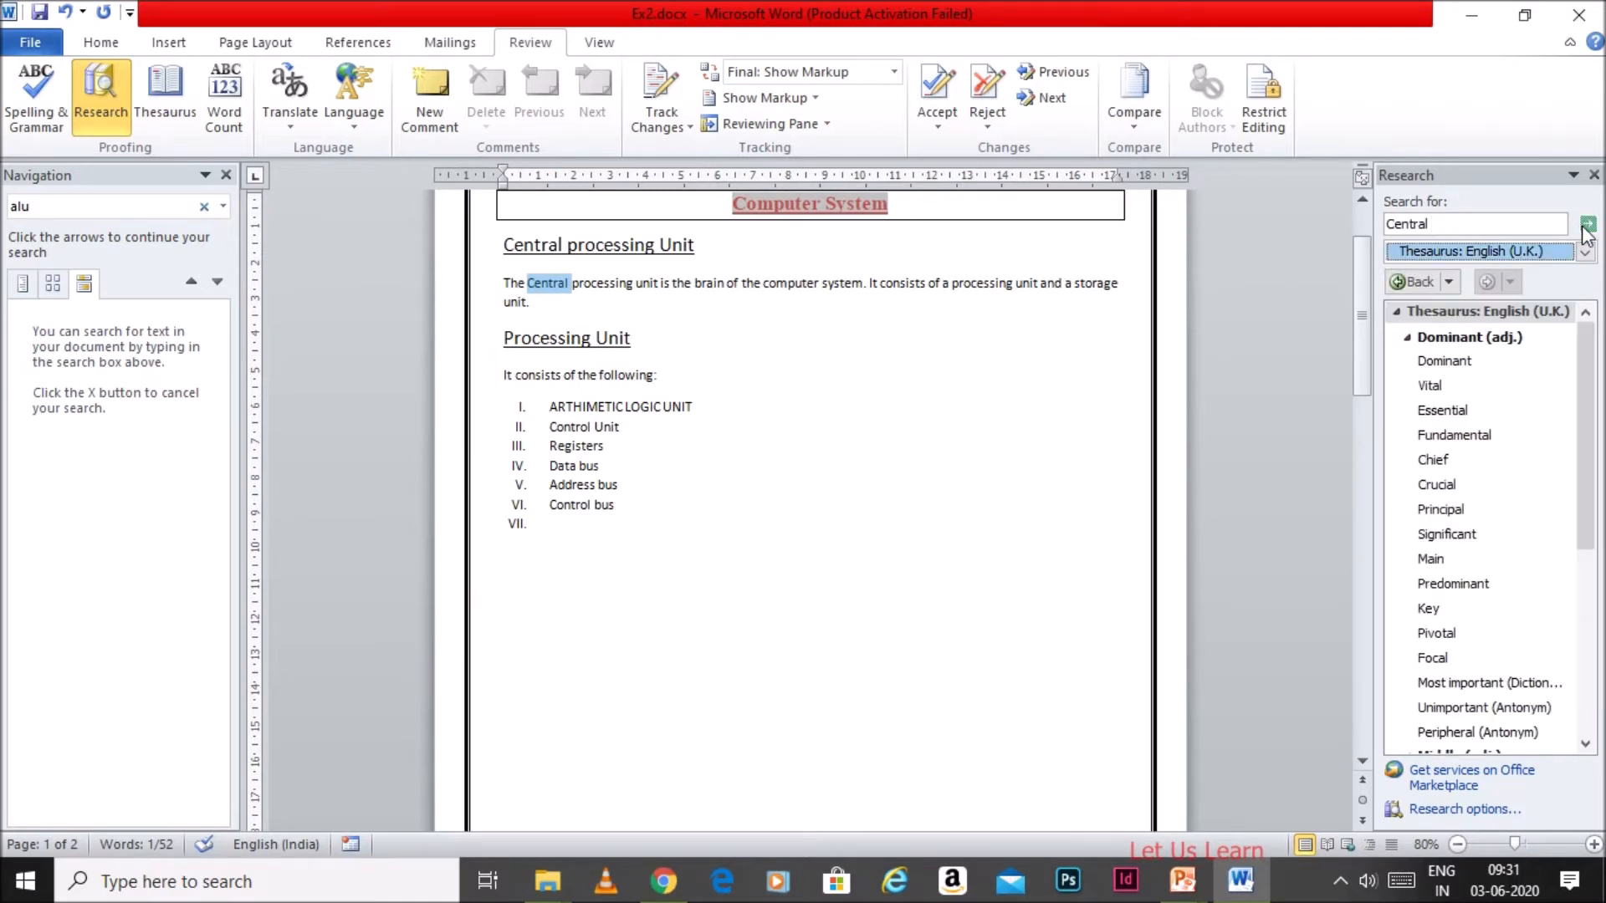
mouse_move(1535, 596)
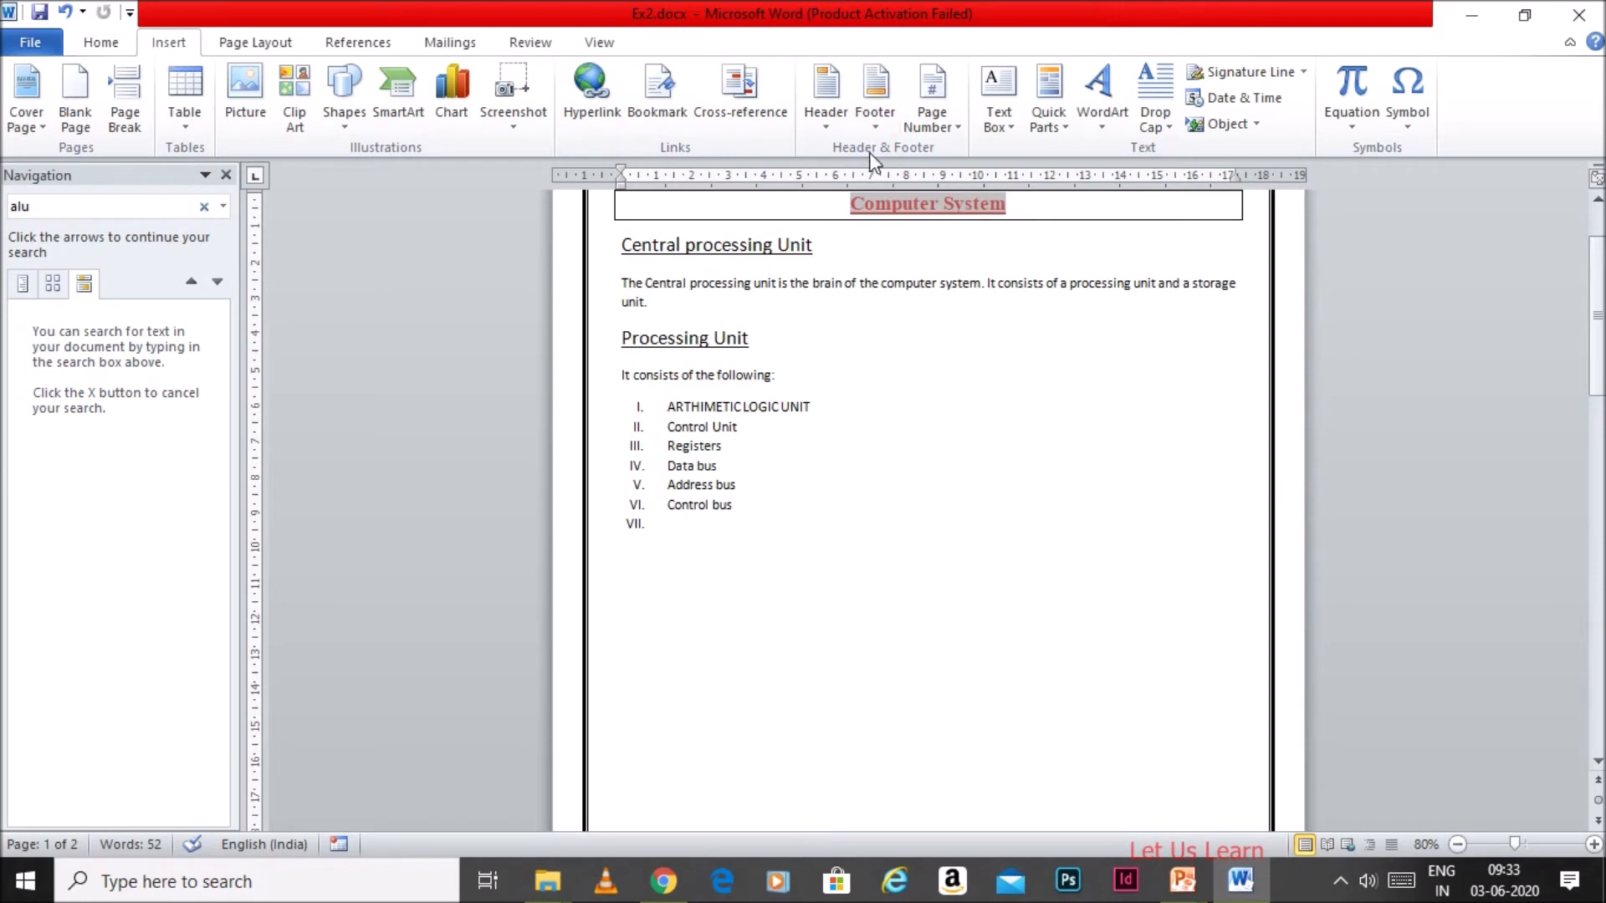
Insert a Plain Number 3 page number at the bottom of the page and close the footer
click(923, 124)
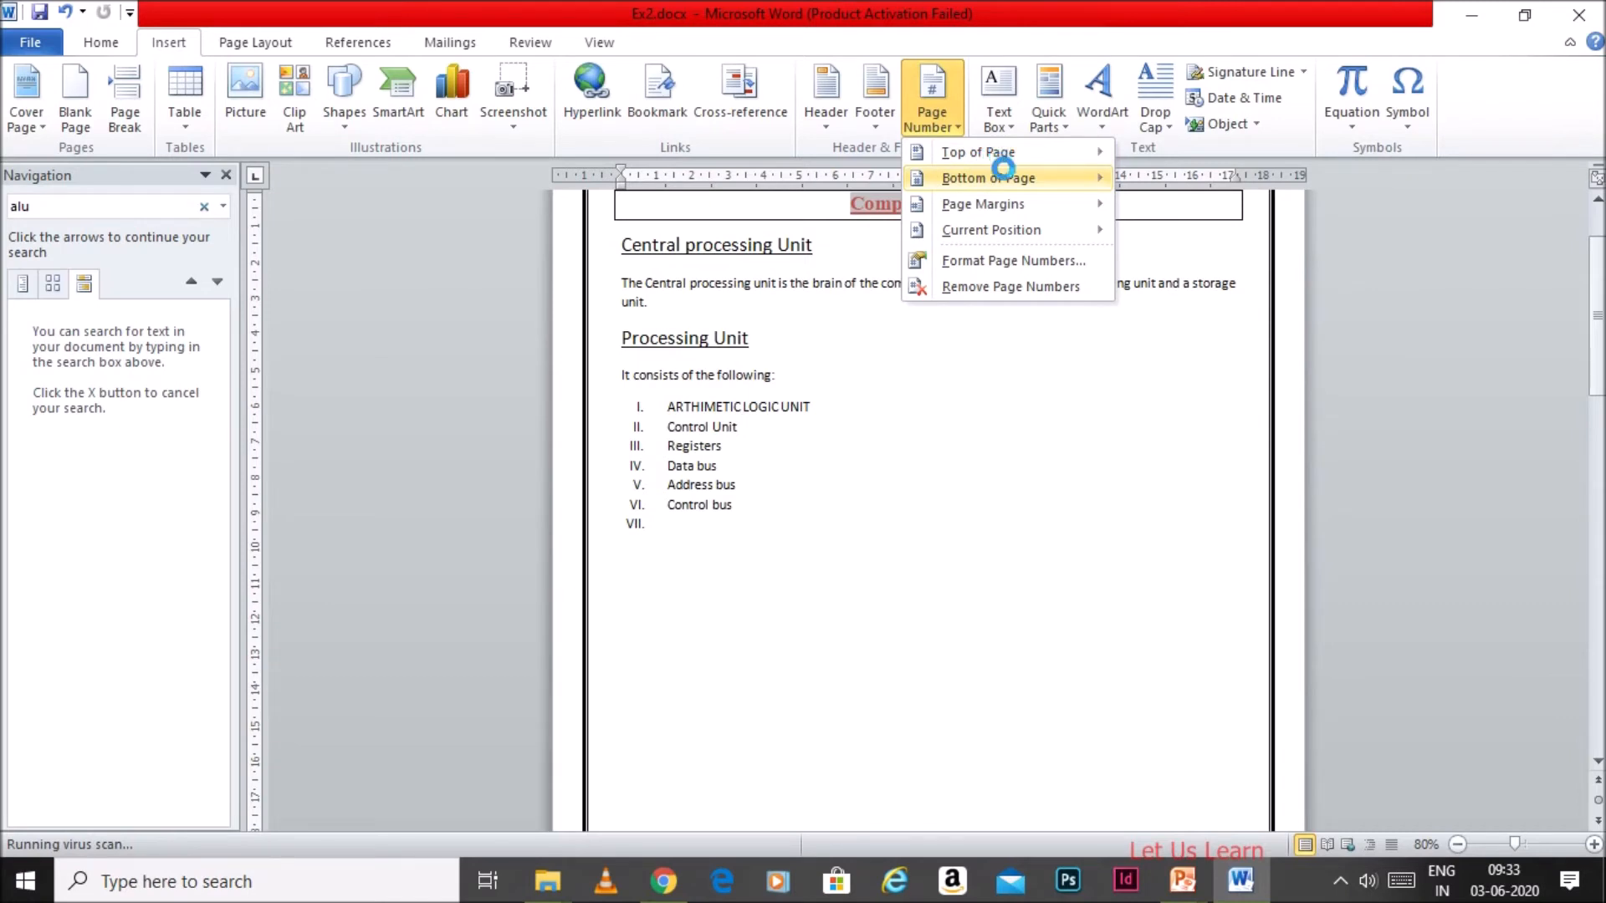
click(1008, 178)
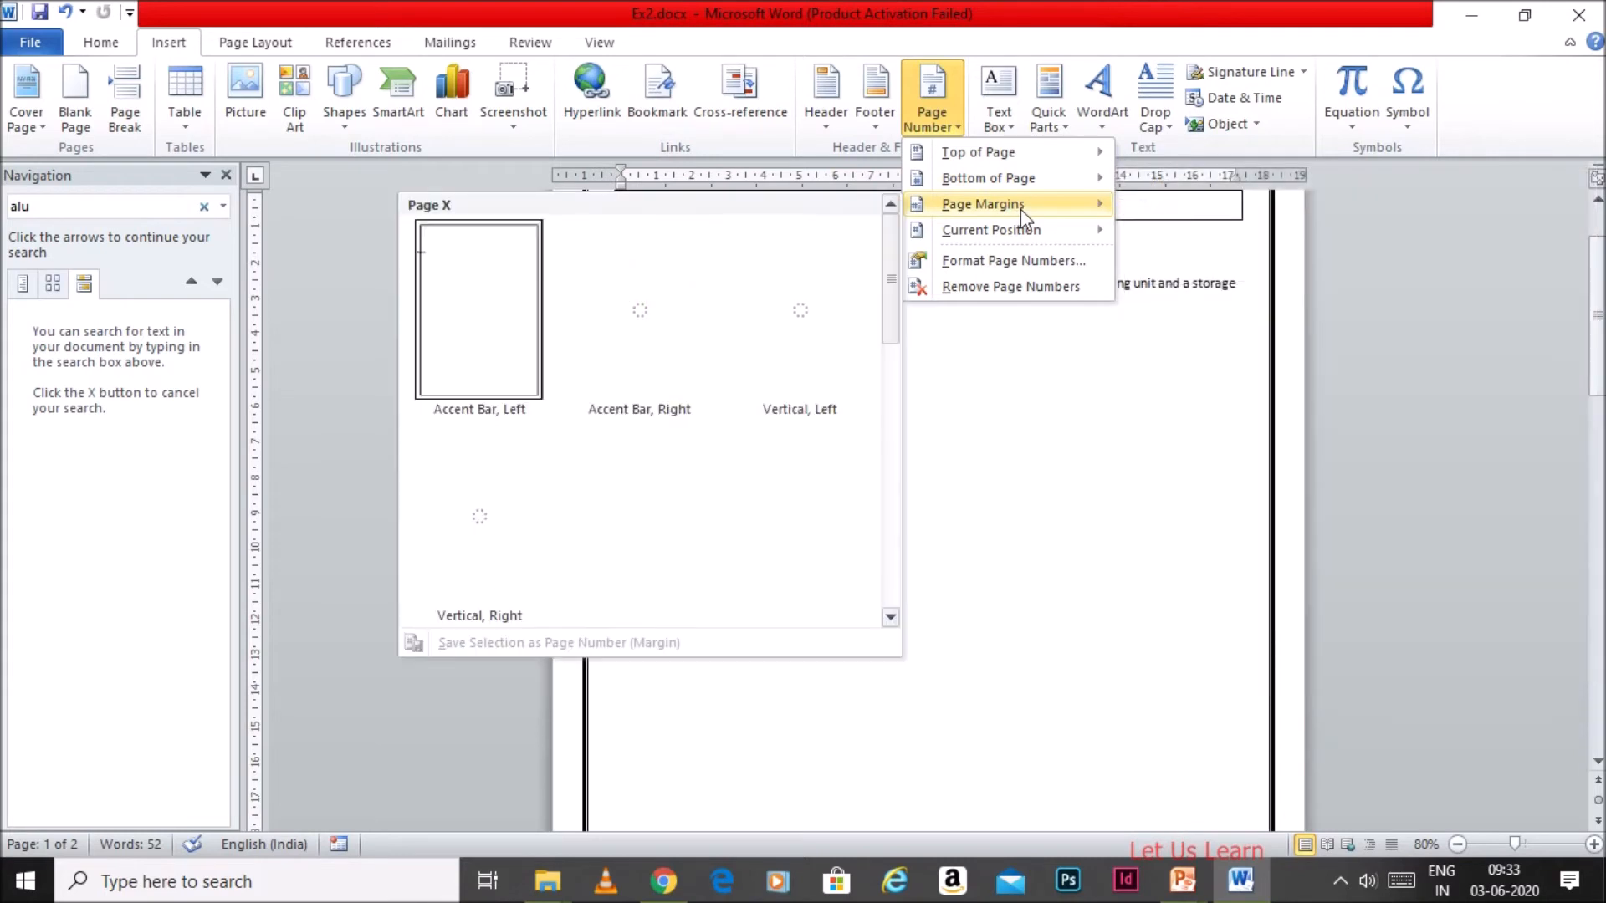
mouse_move(1024, 181)
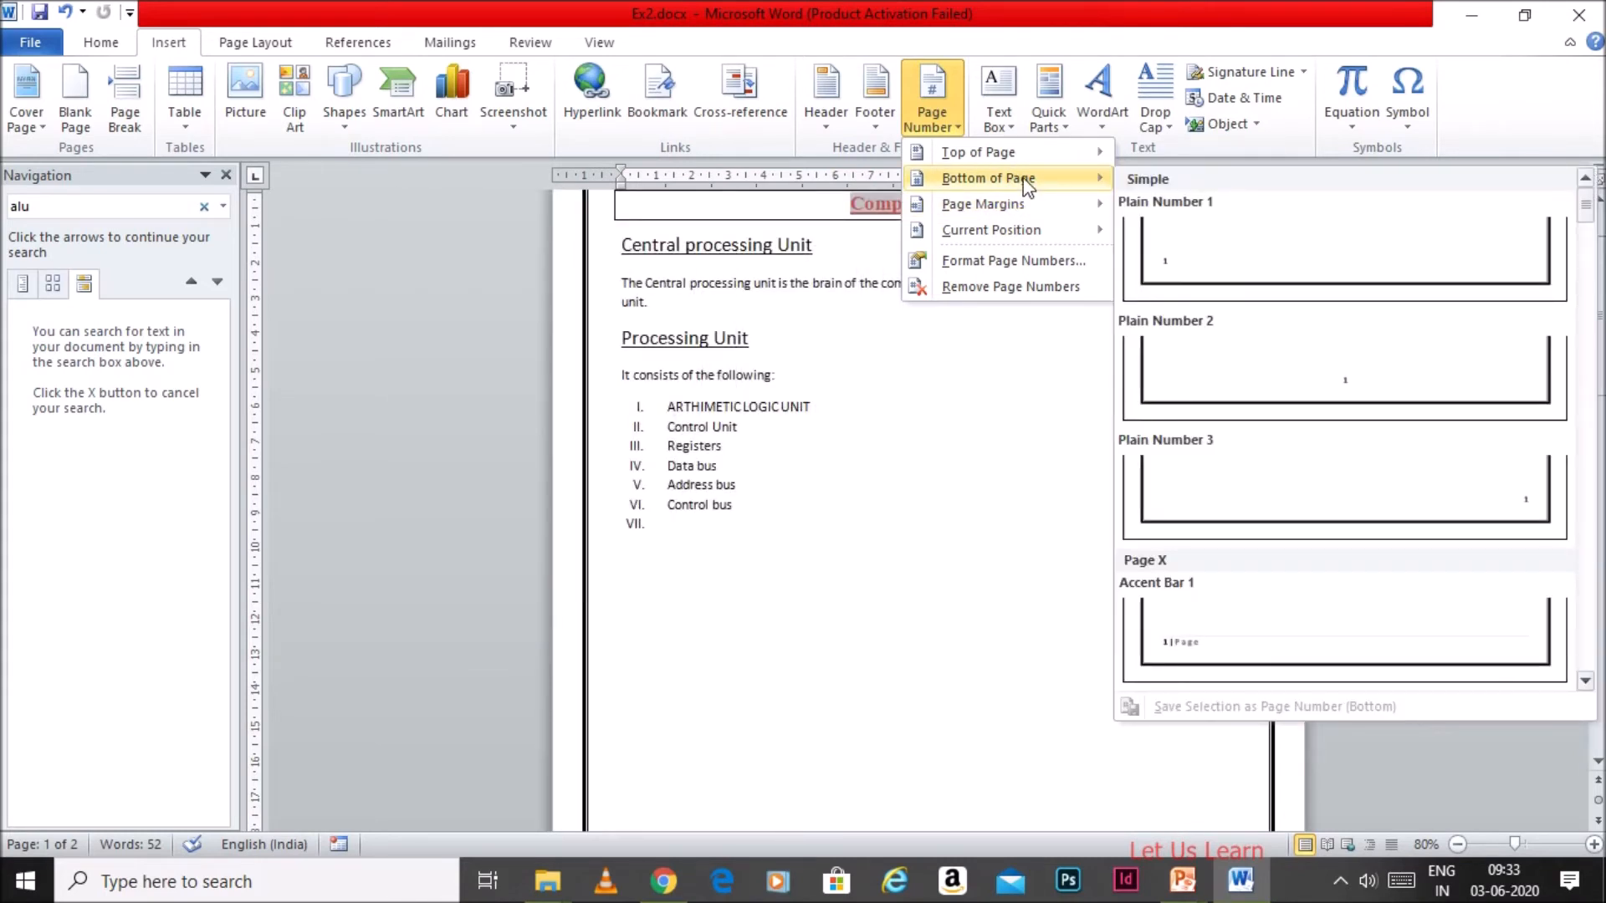
click(1472, 477)
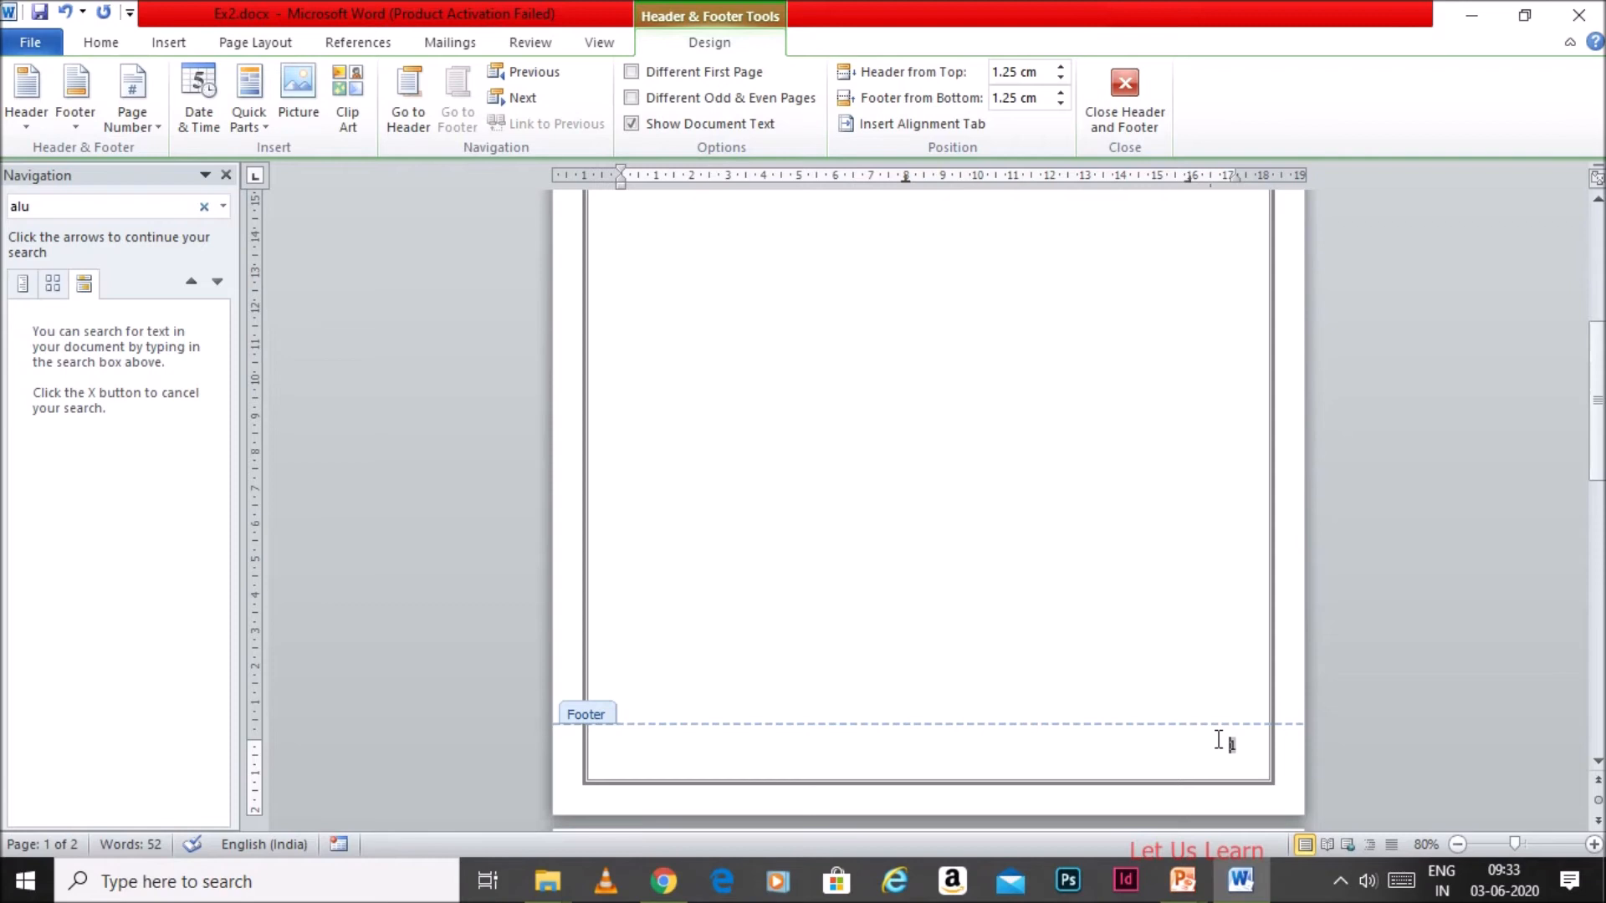
click(1124, 99)
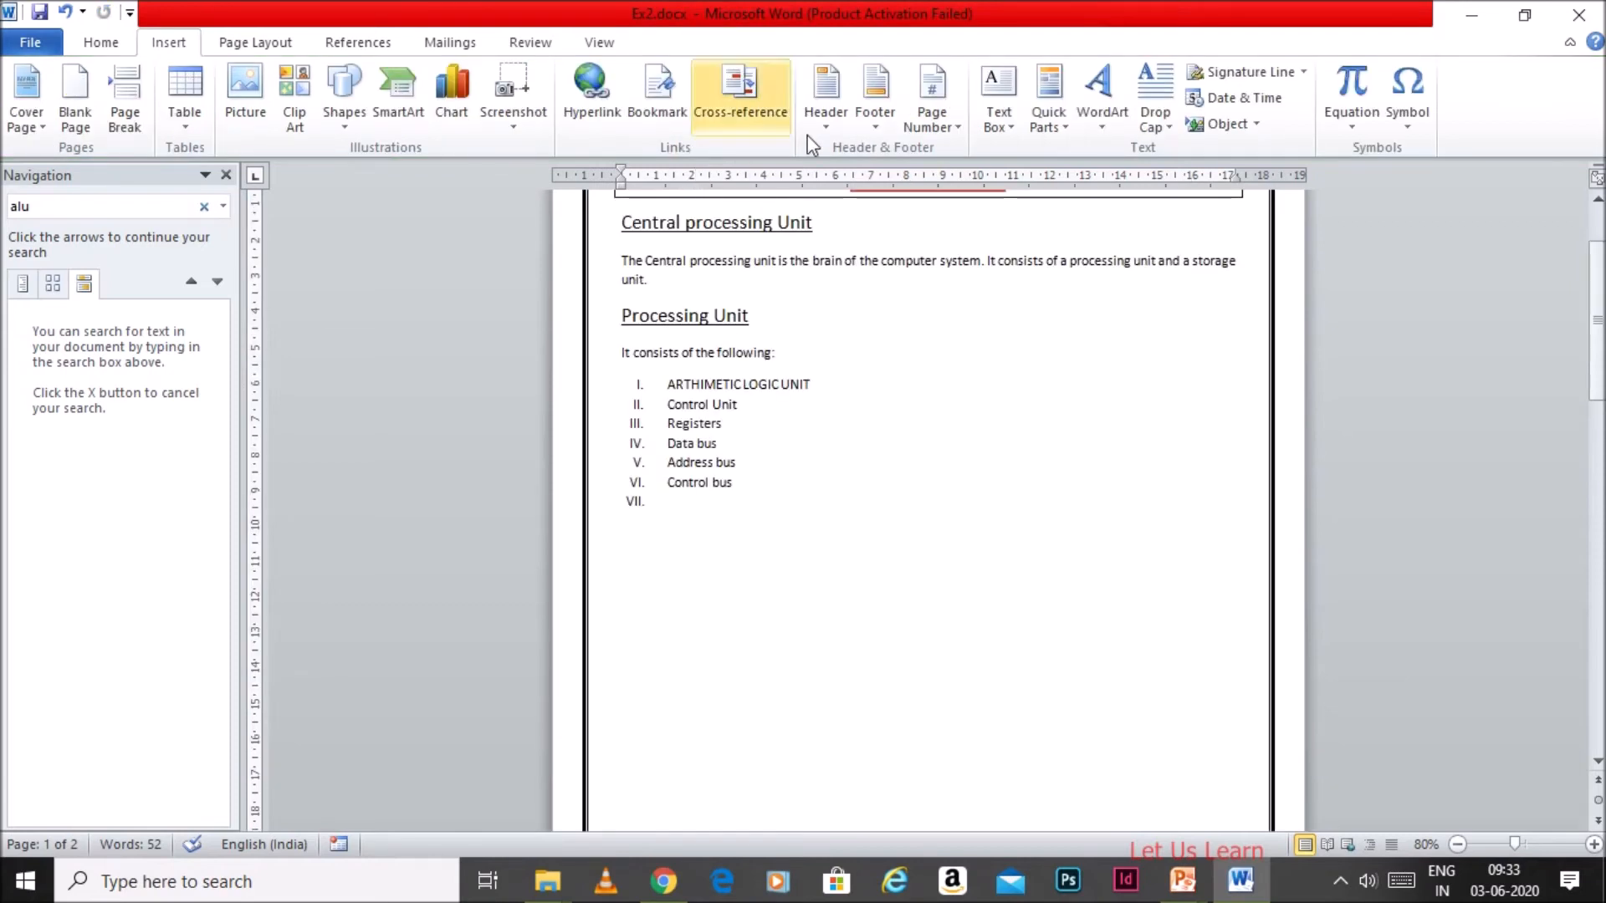
Add a Blank header with the text "Computer Class", center it and return to the document body
click(834, 107)
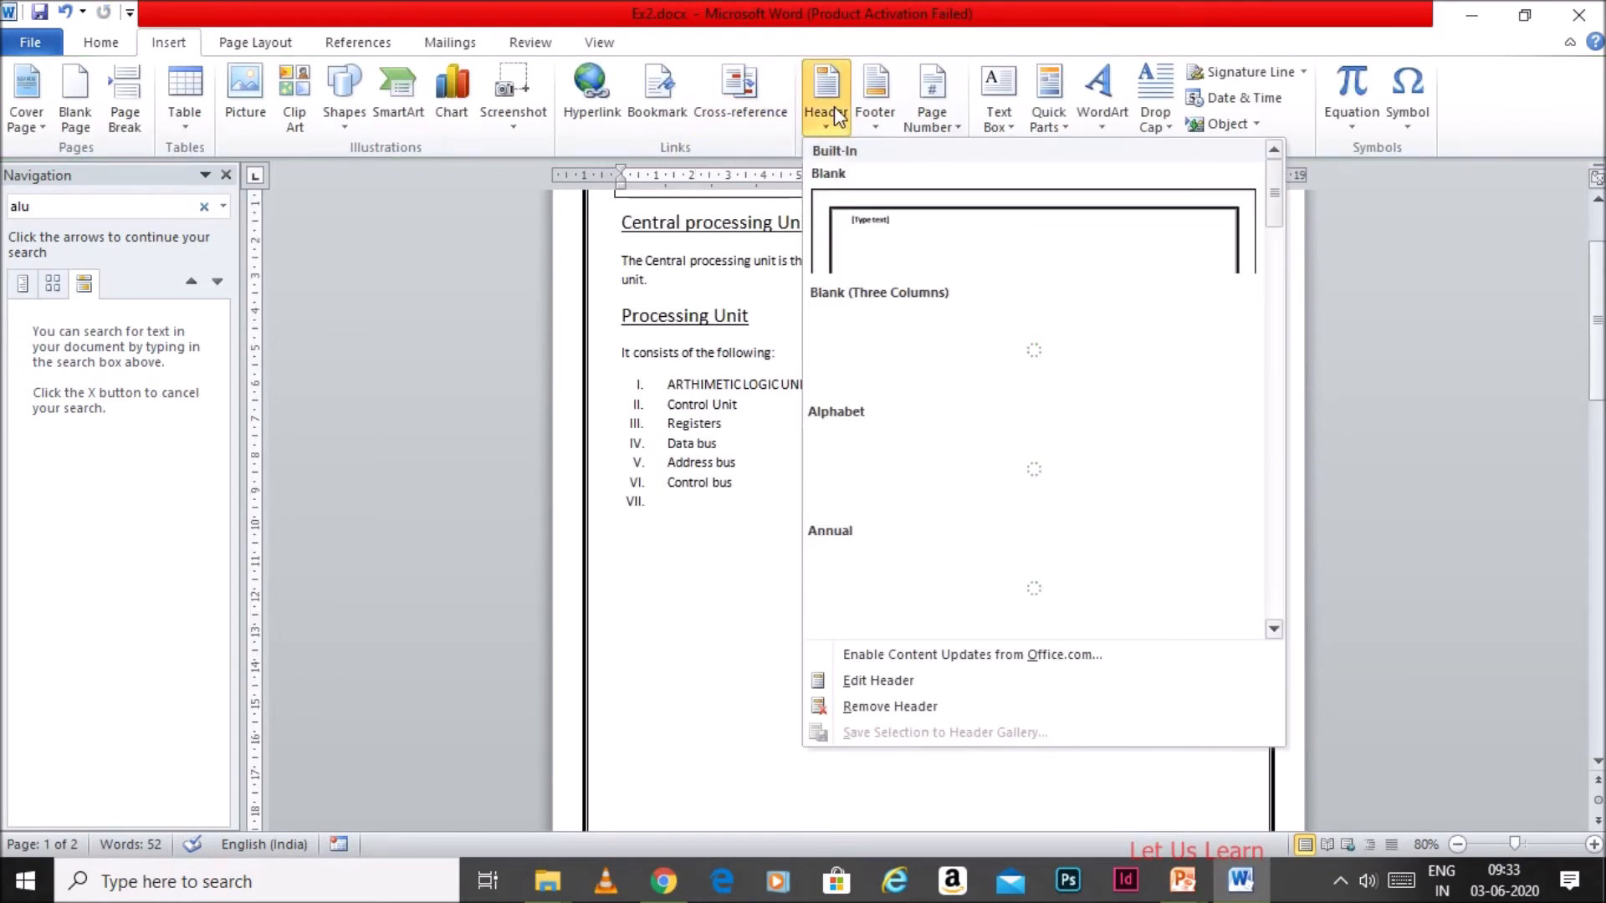
click(896, 240)
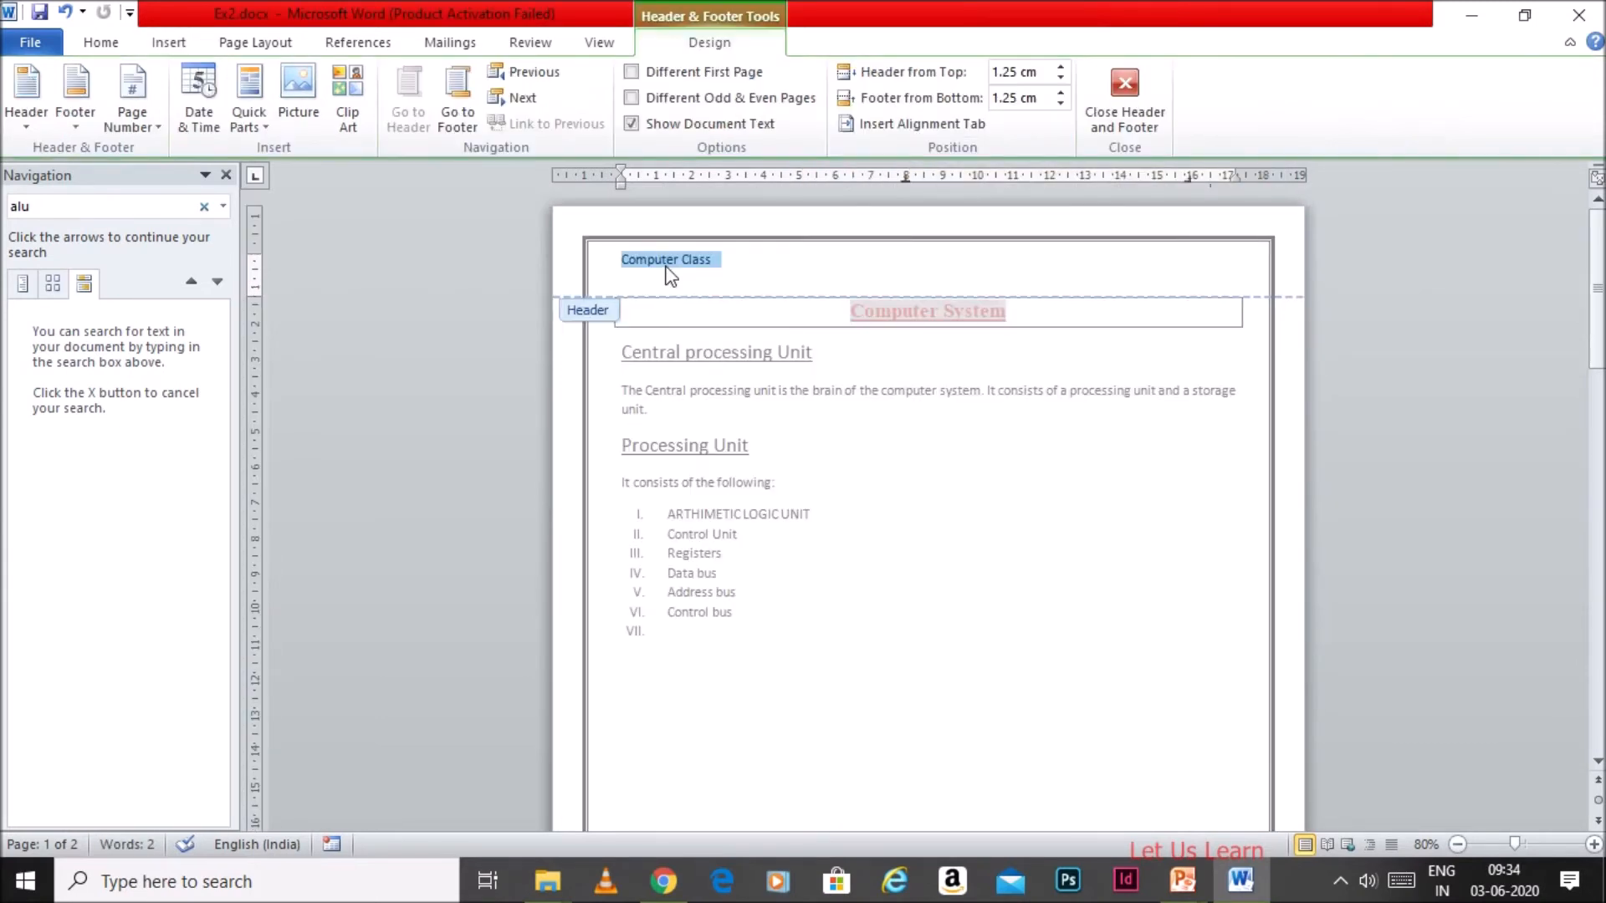
click(92, 44)
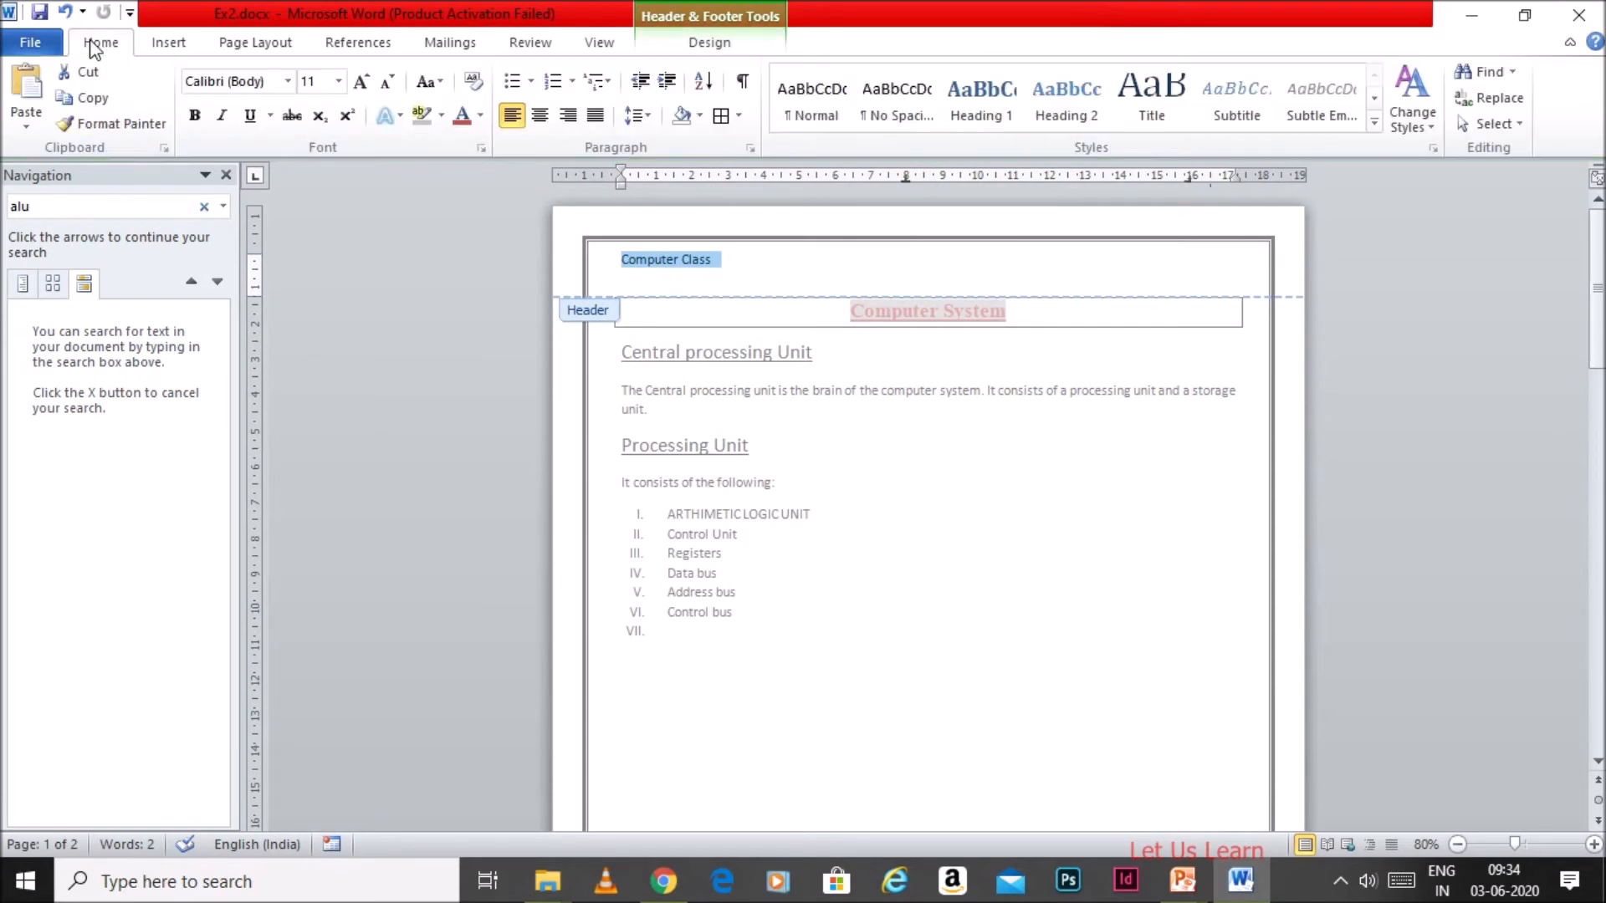
click(539, 116)
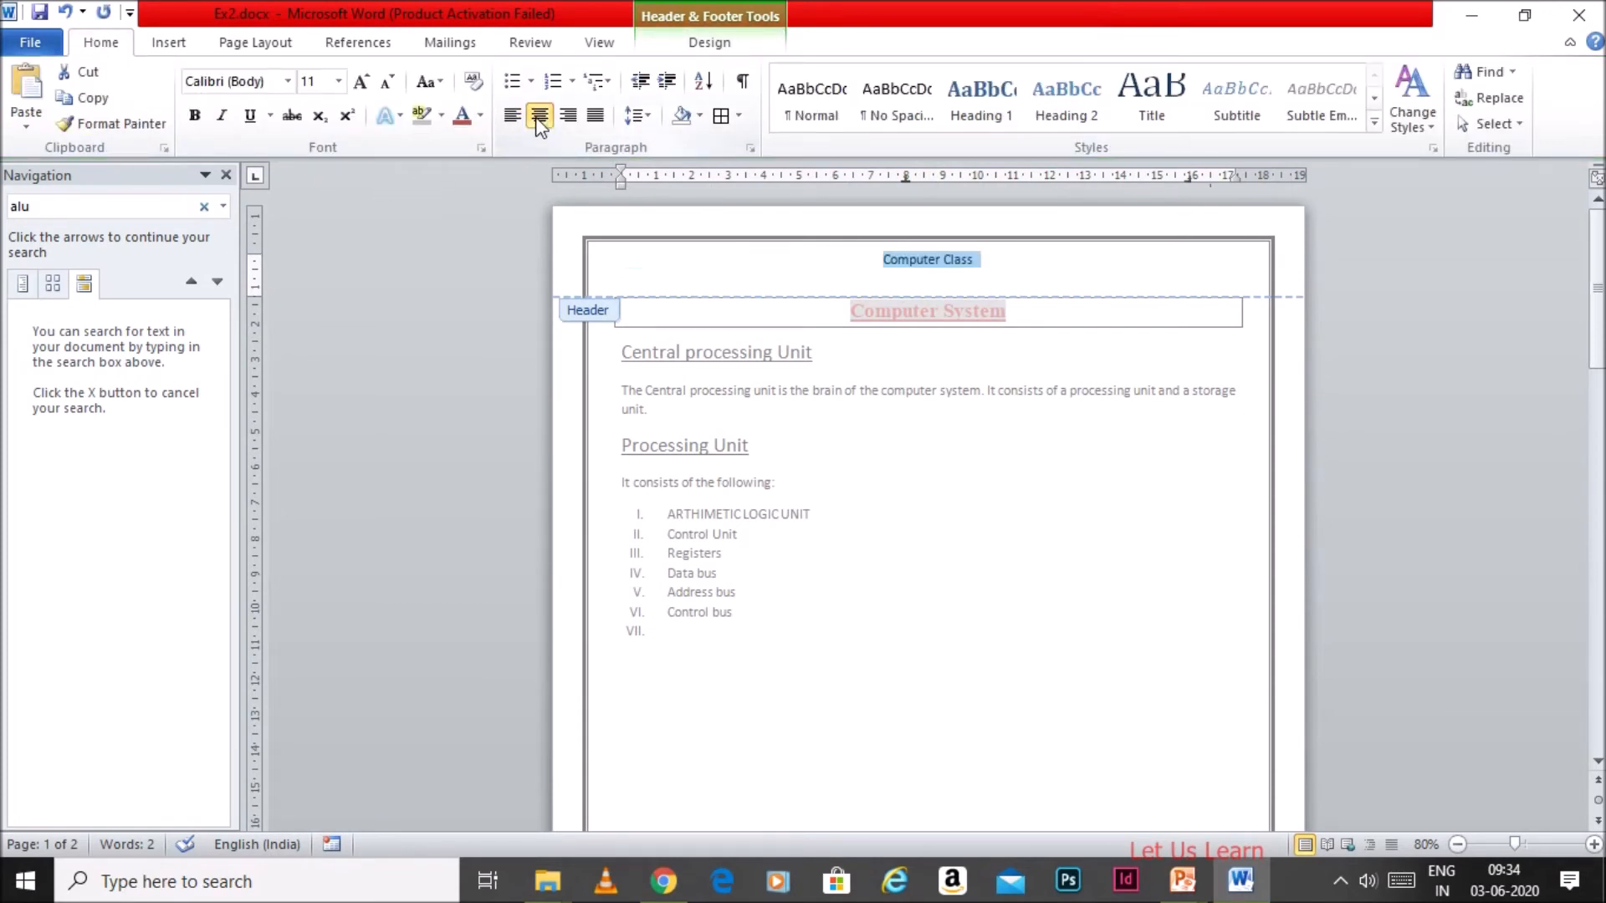
double_click(823, 353)
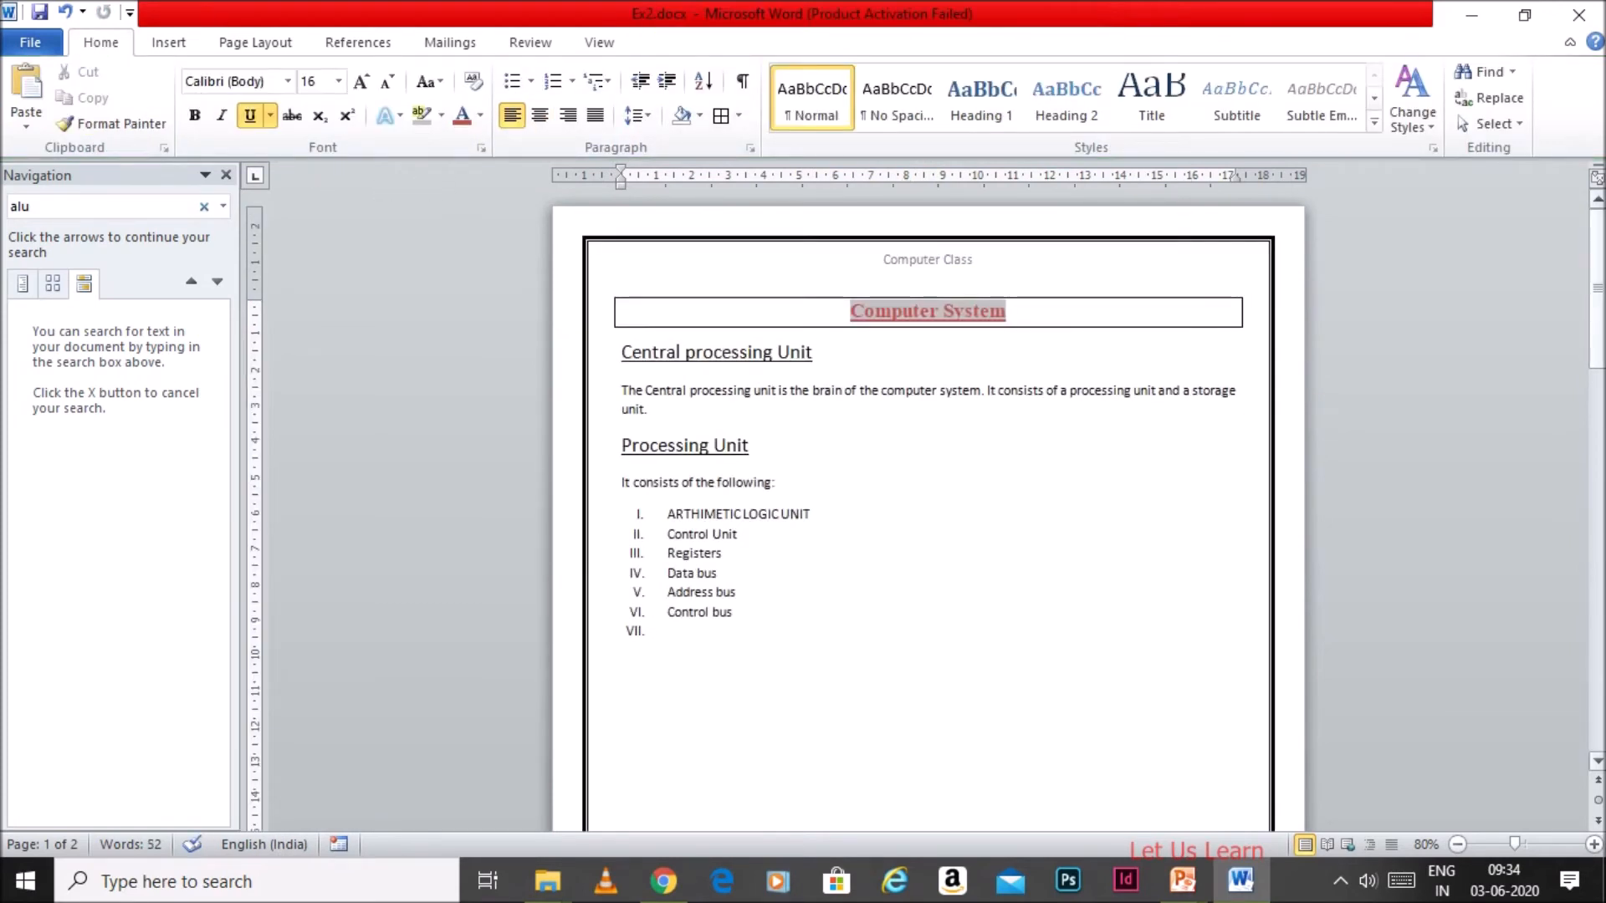
Open the first page's footer to examine the page number, and close the header and footer view
drag(1597, 348, 1598, 699)
drag(1597, 638, 1597, 439)
click(1204, 604)
double_click(1204, 604)
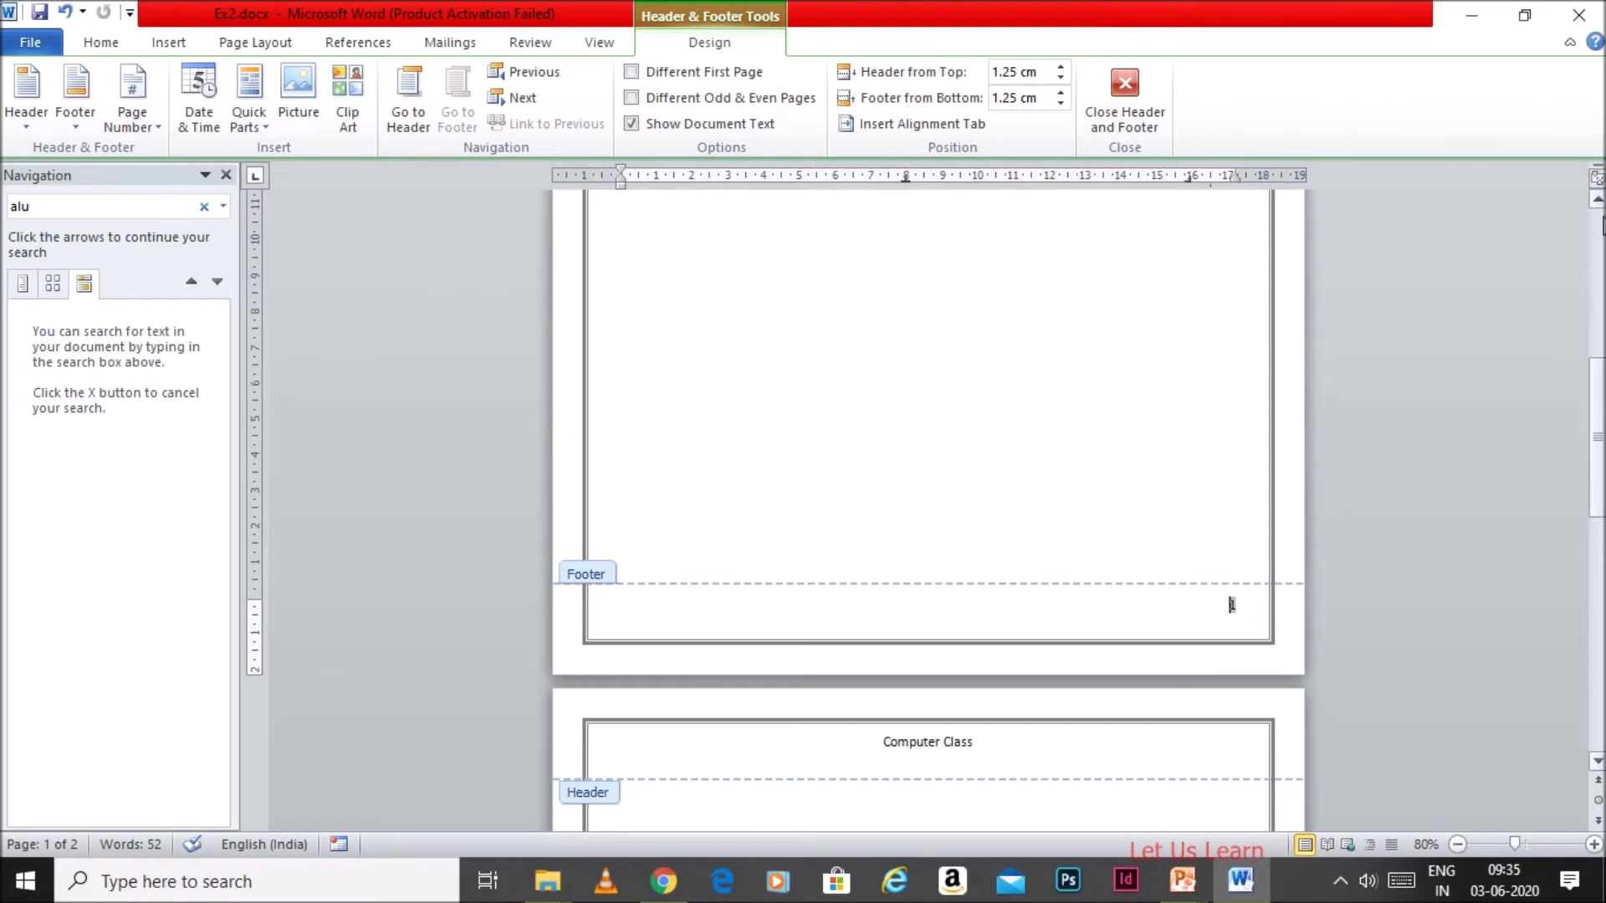
scroll(1231, 604, up, 10)
click(1129, 89)
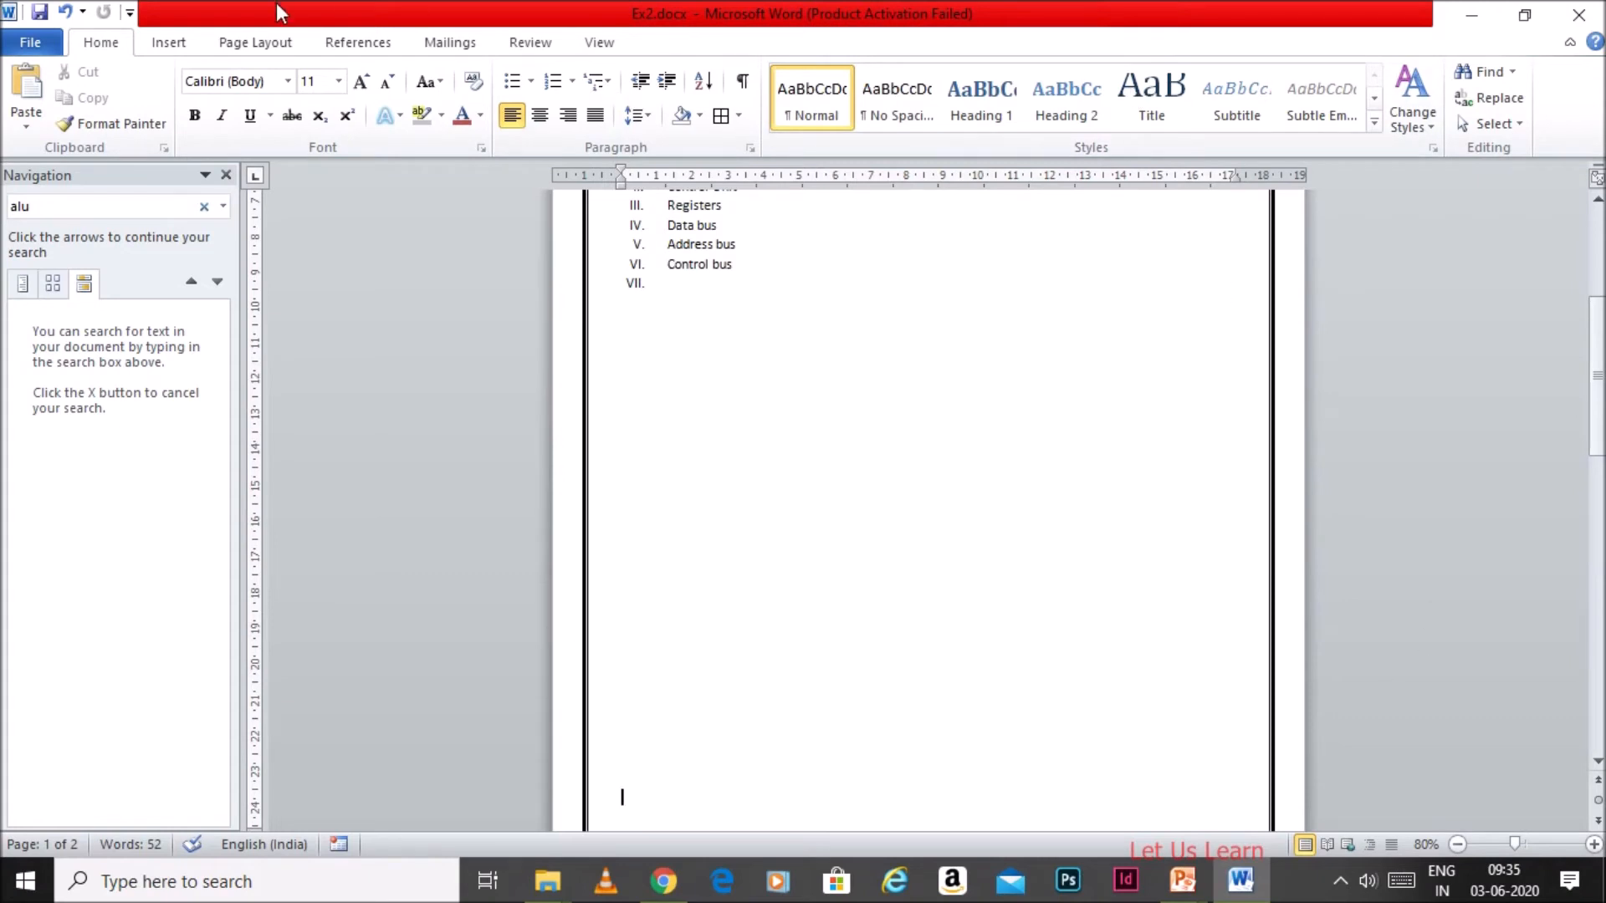
Insert the Greek letter α as the text of list item VII
click(185, 45)
click(1412, 130)
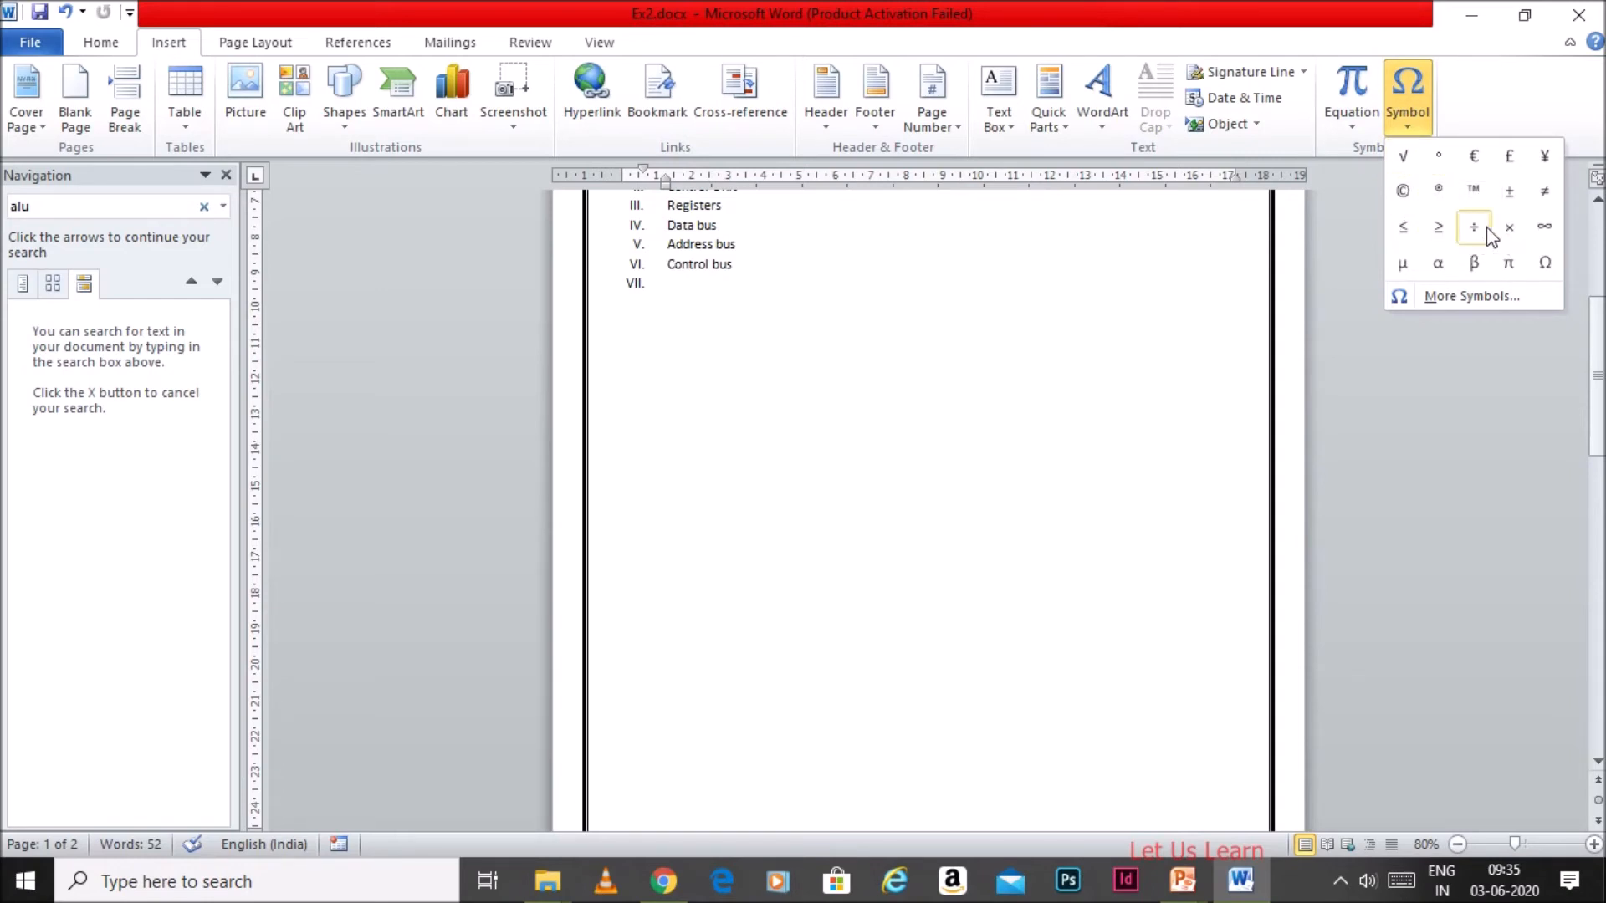
click(1438, 263)
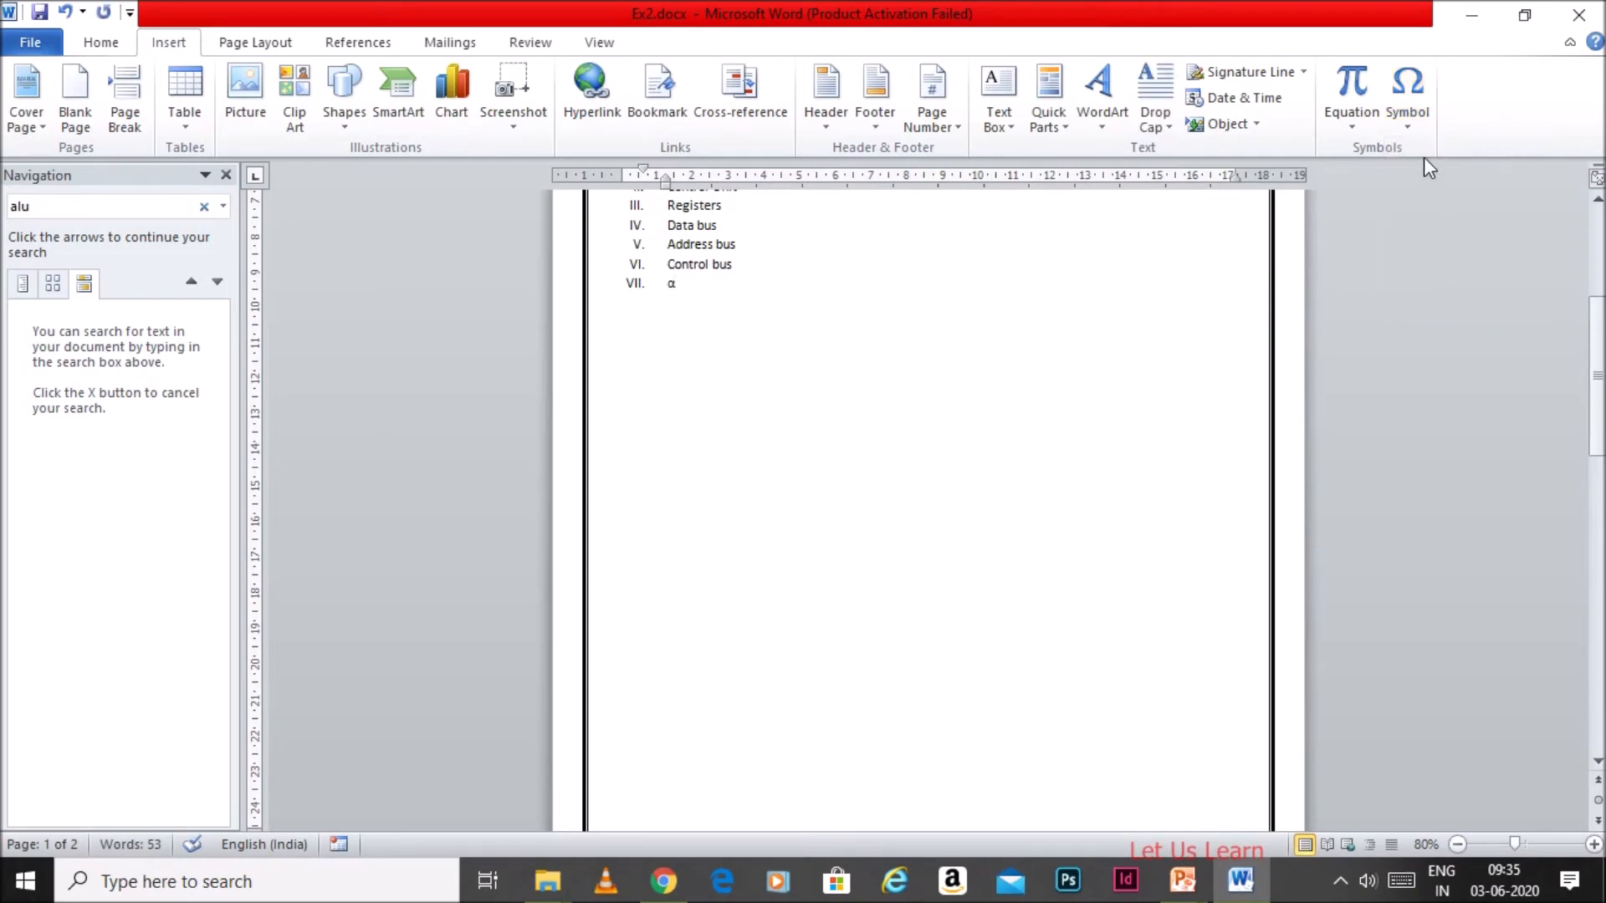
Insert the Latin small letter ü after the α in list item VII from the full symbol set, and close the symbol dialog
click(1417, 128)
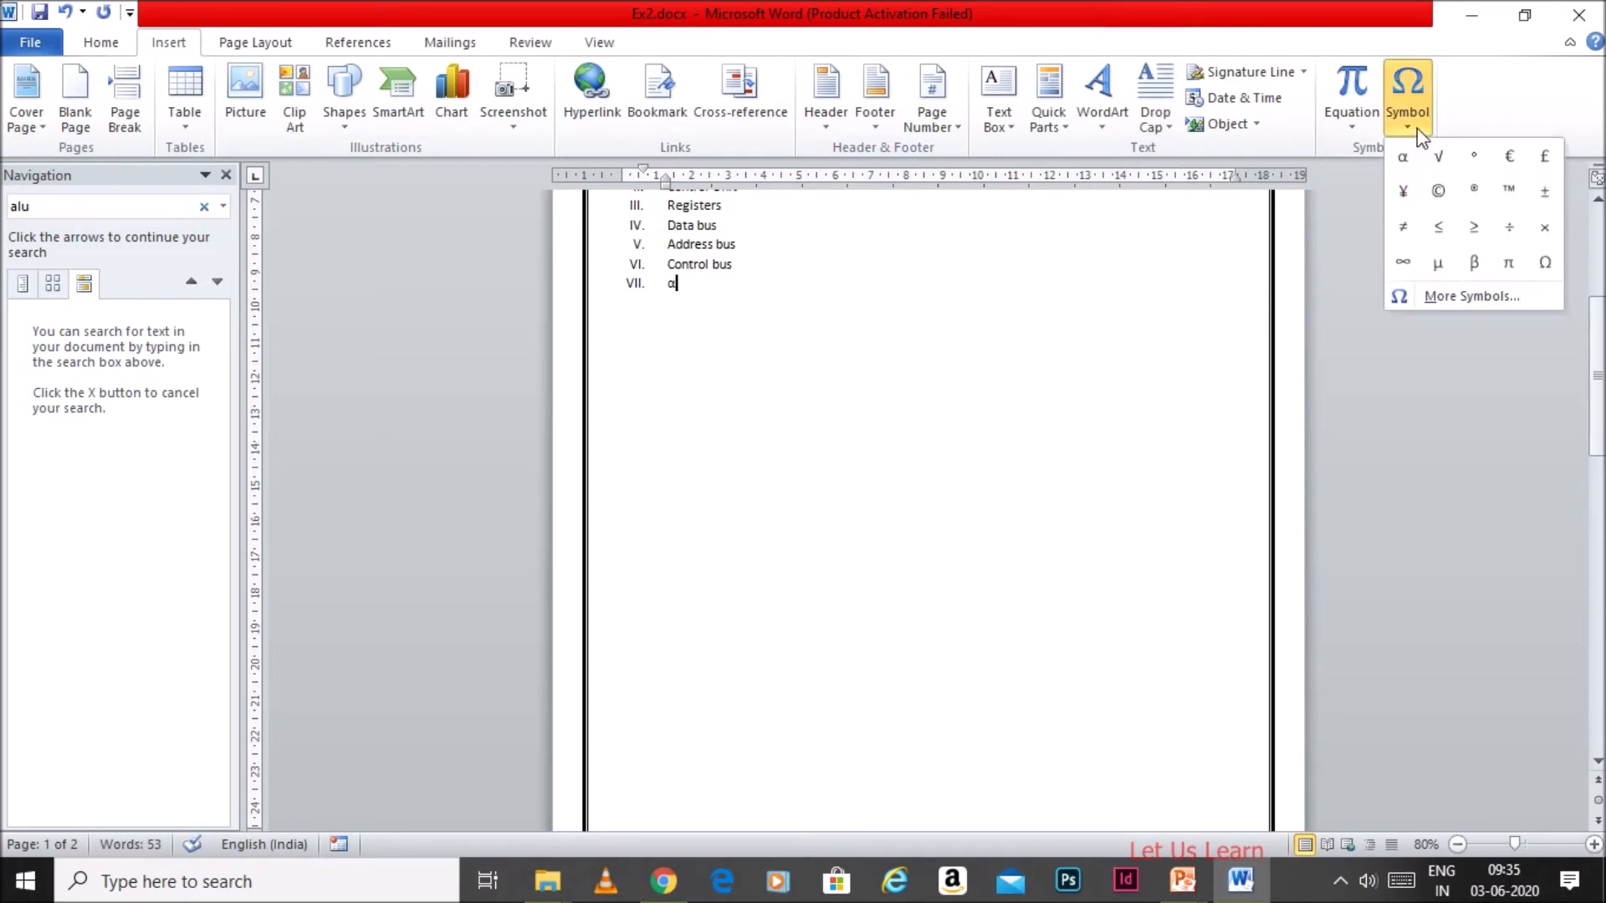
click(1462, 298)
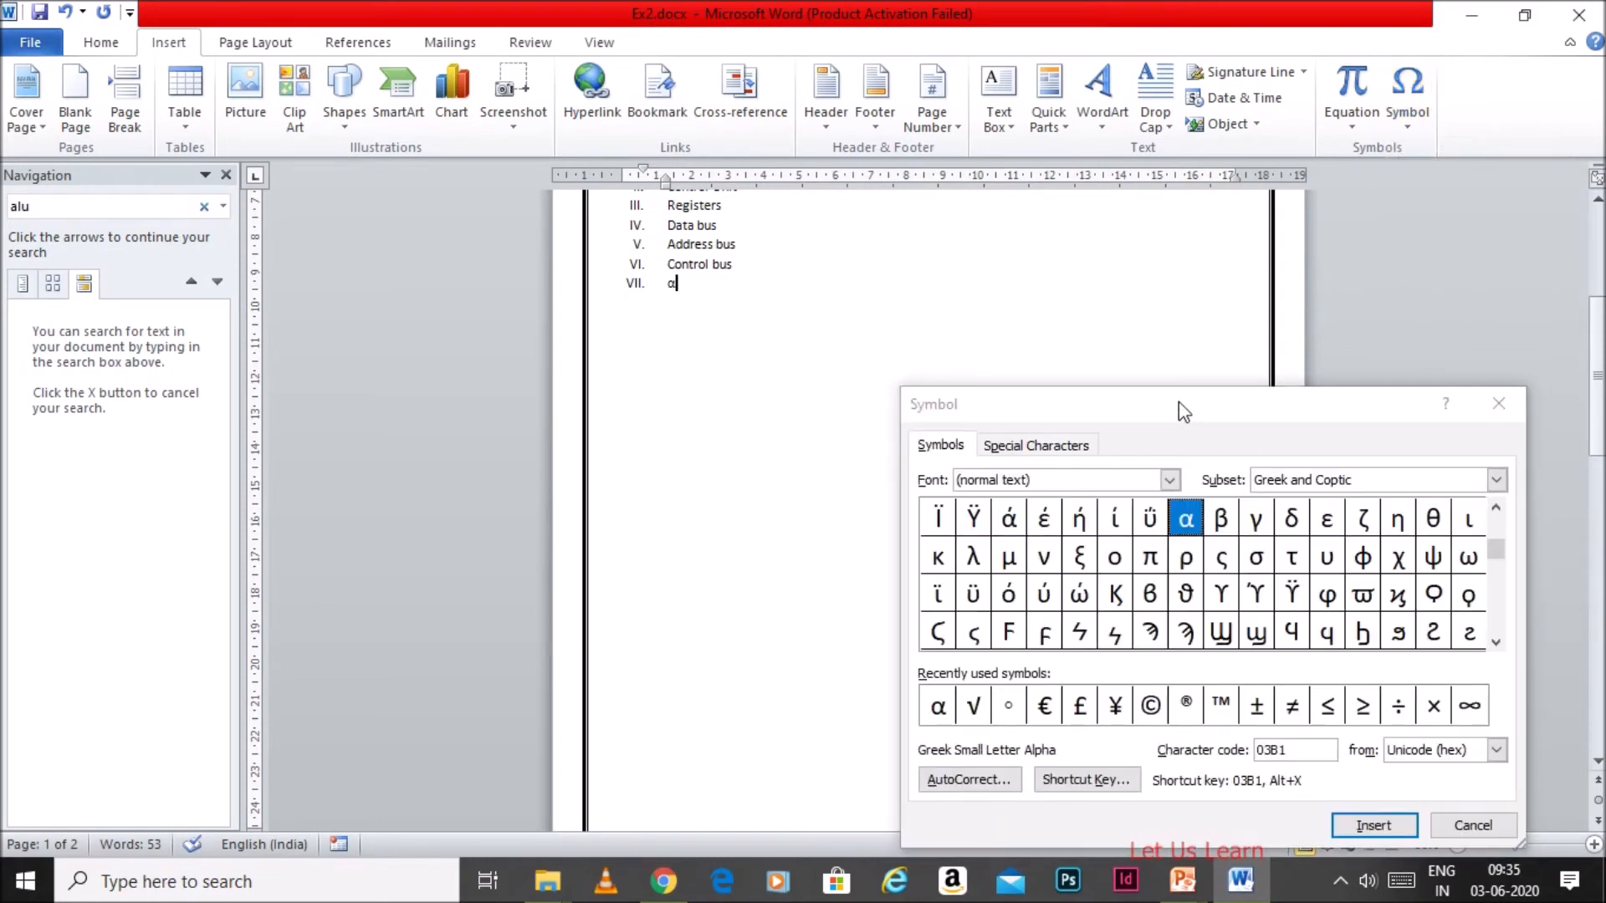
drag(1179, 410, 1045, 310)
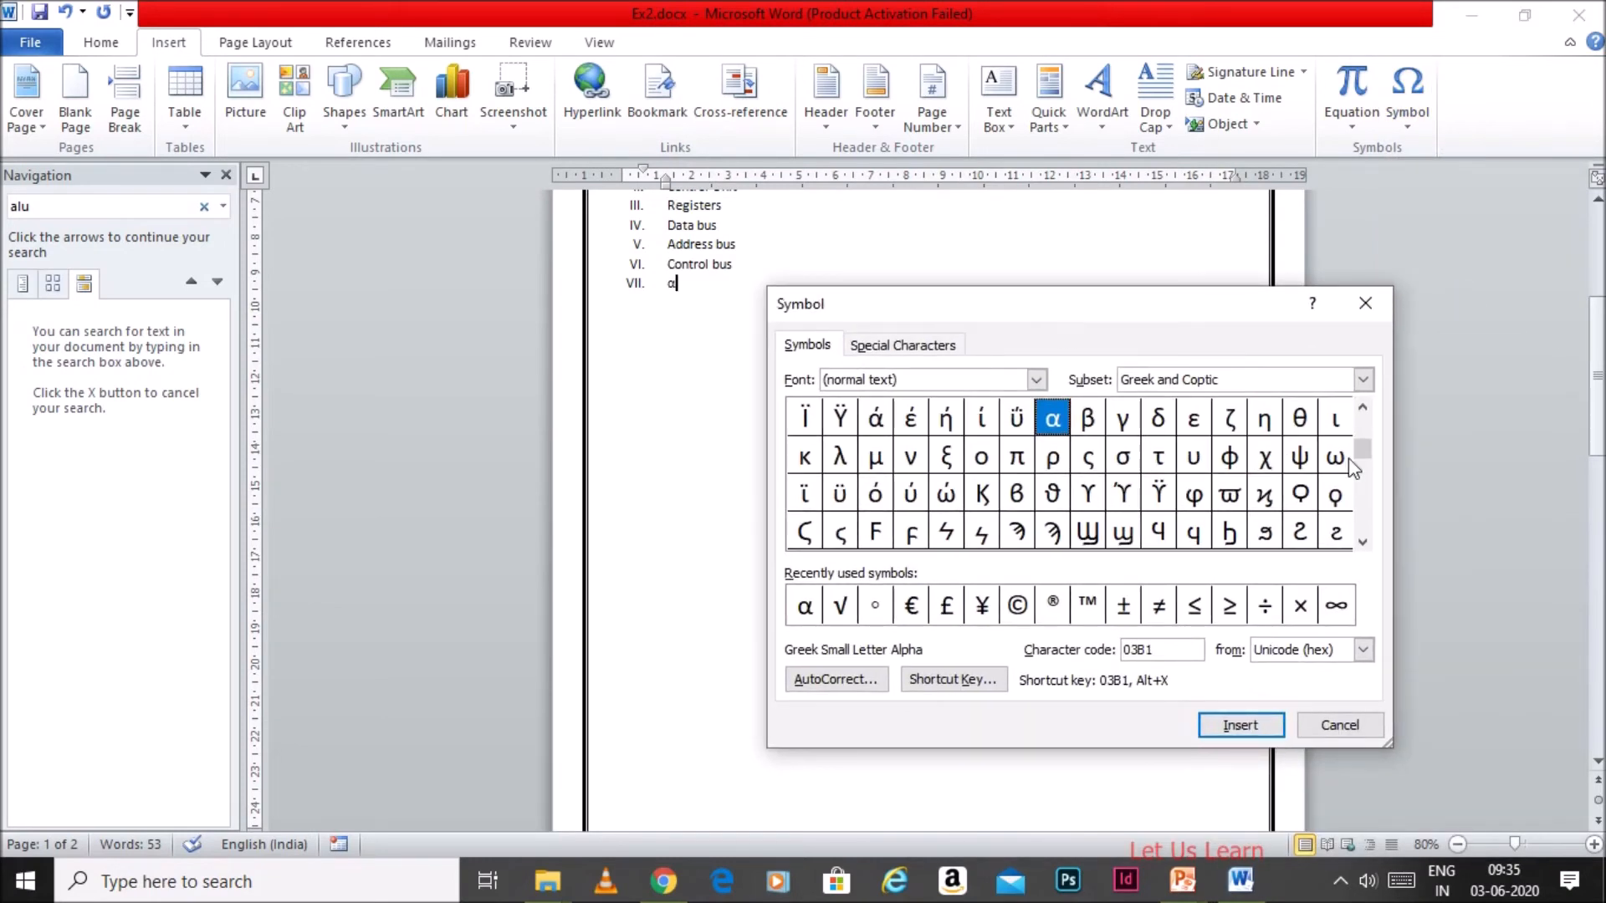
click(1363, 503)
click(1363, 503)
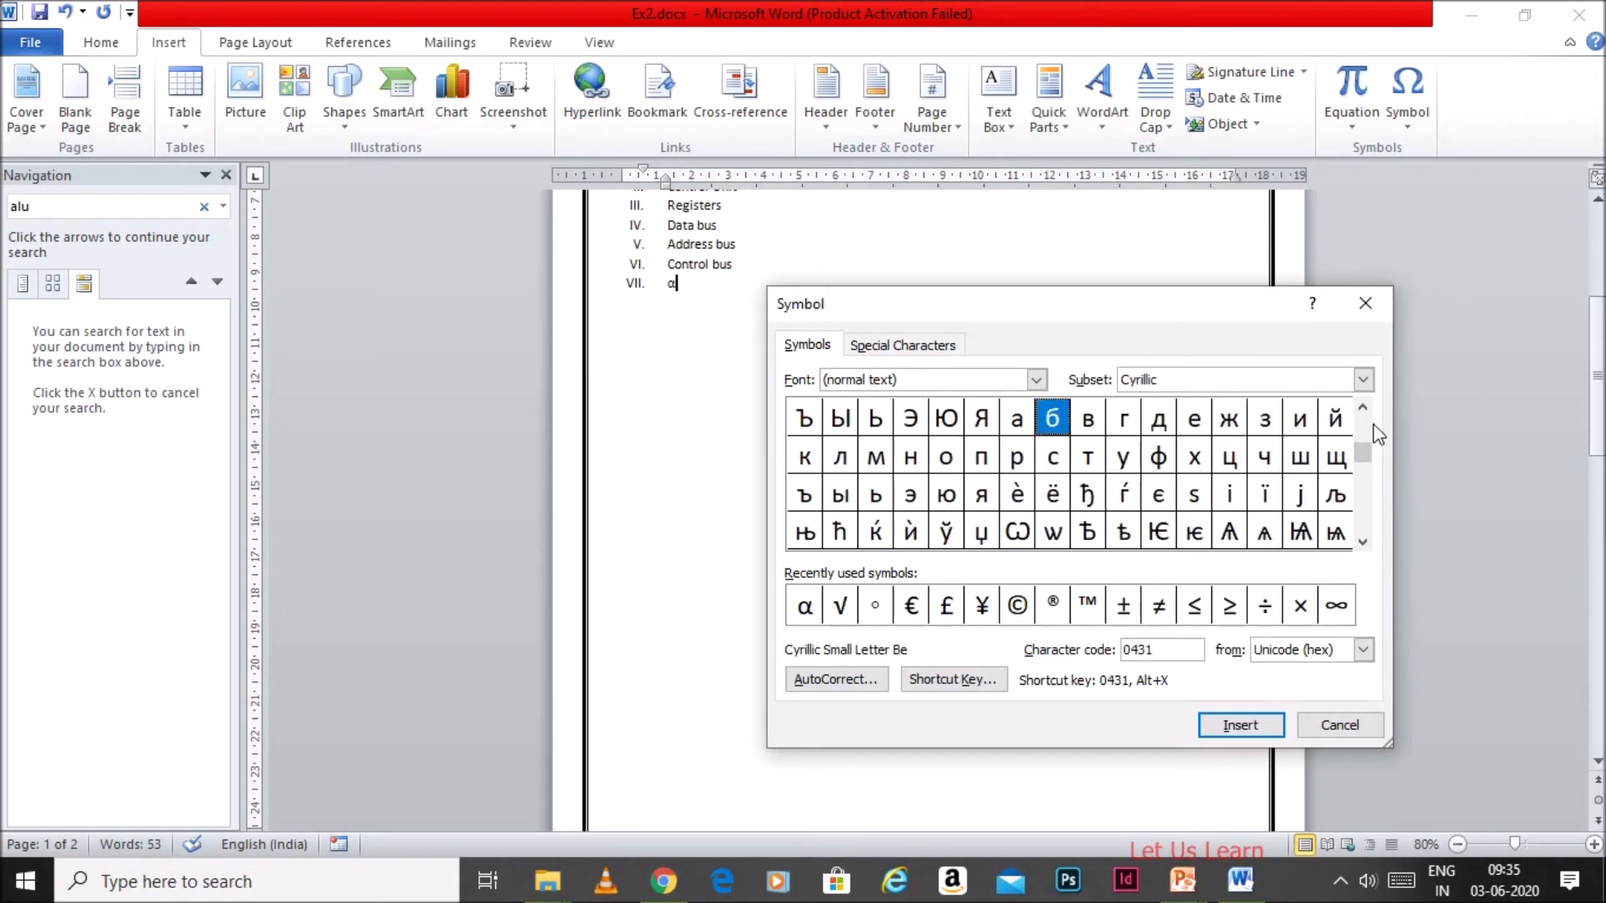
click(1363, 380)
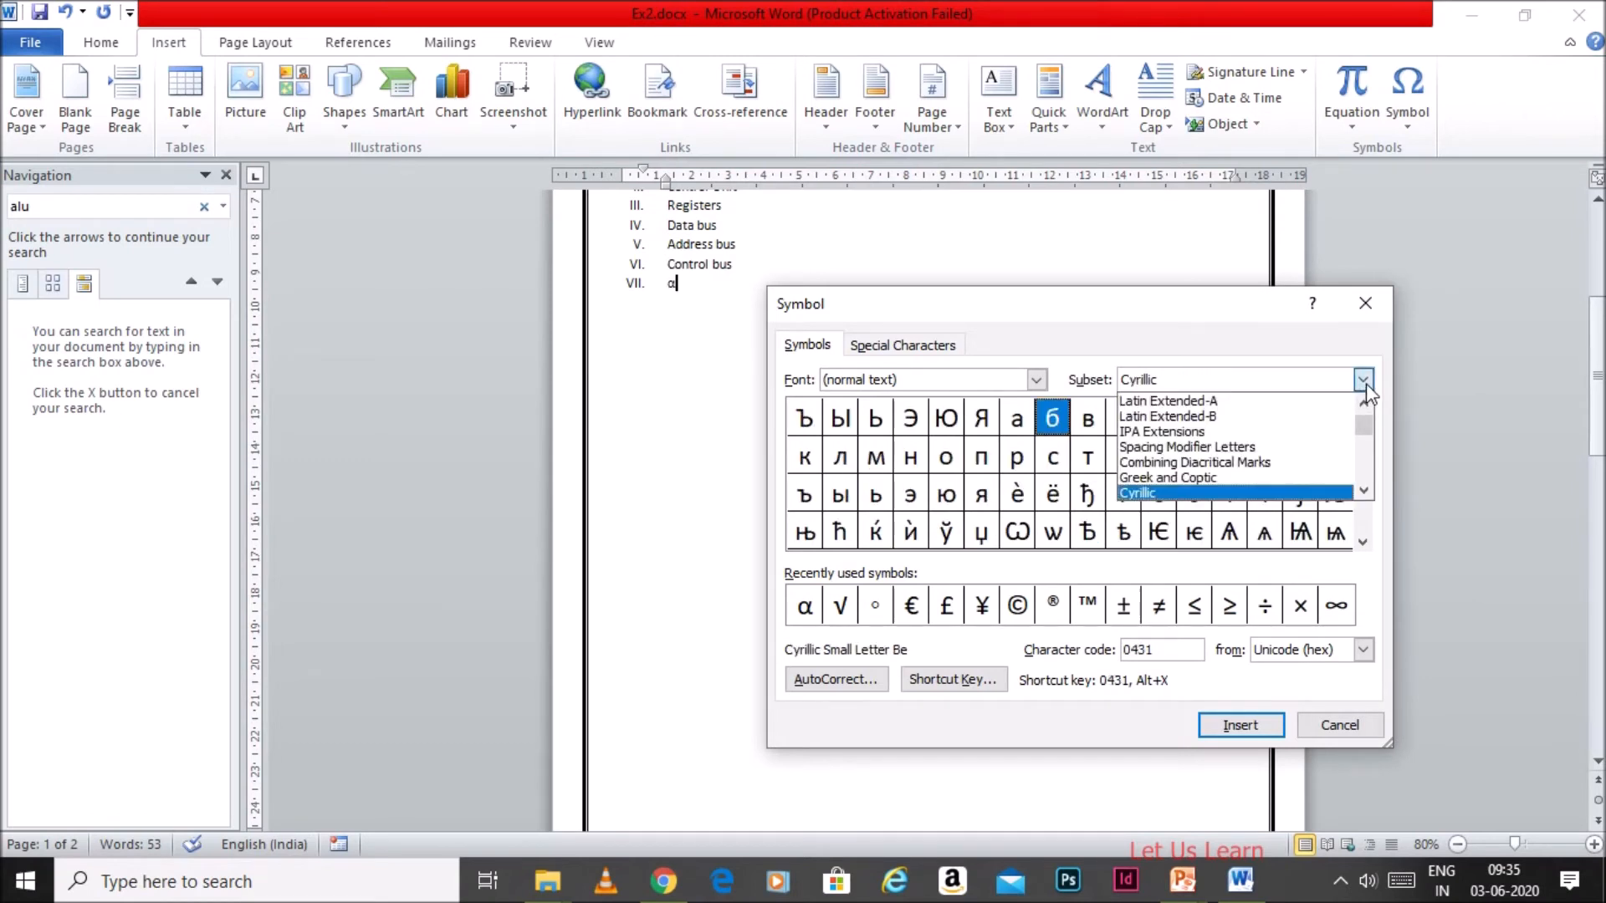
click(1223, 402)
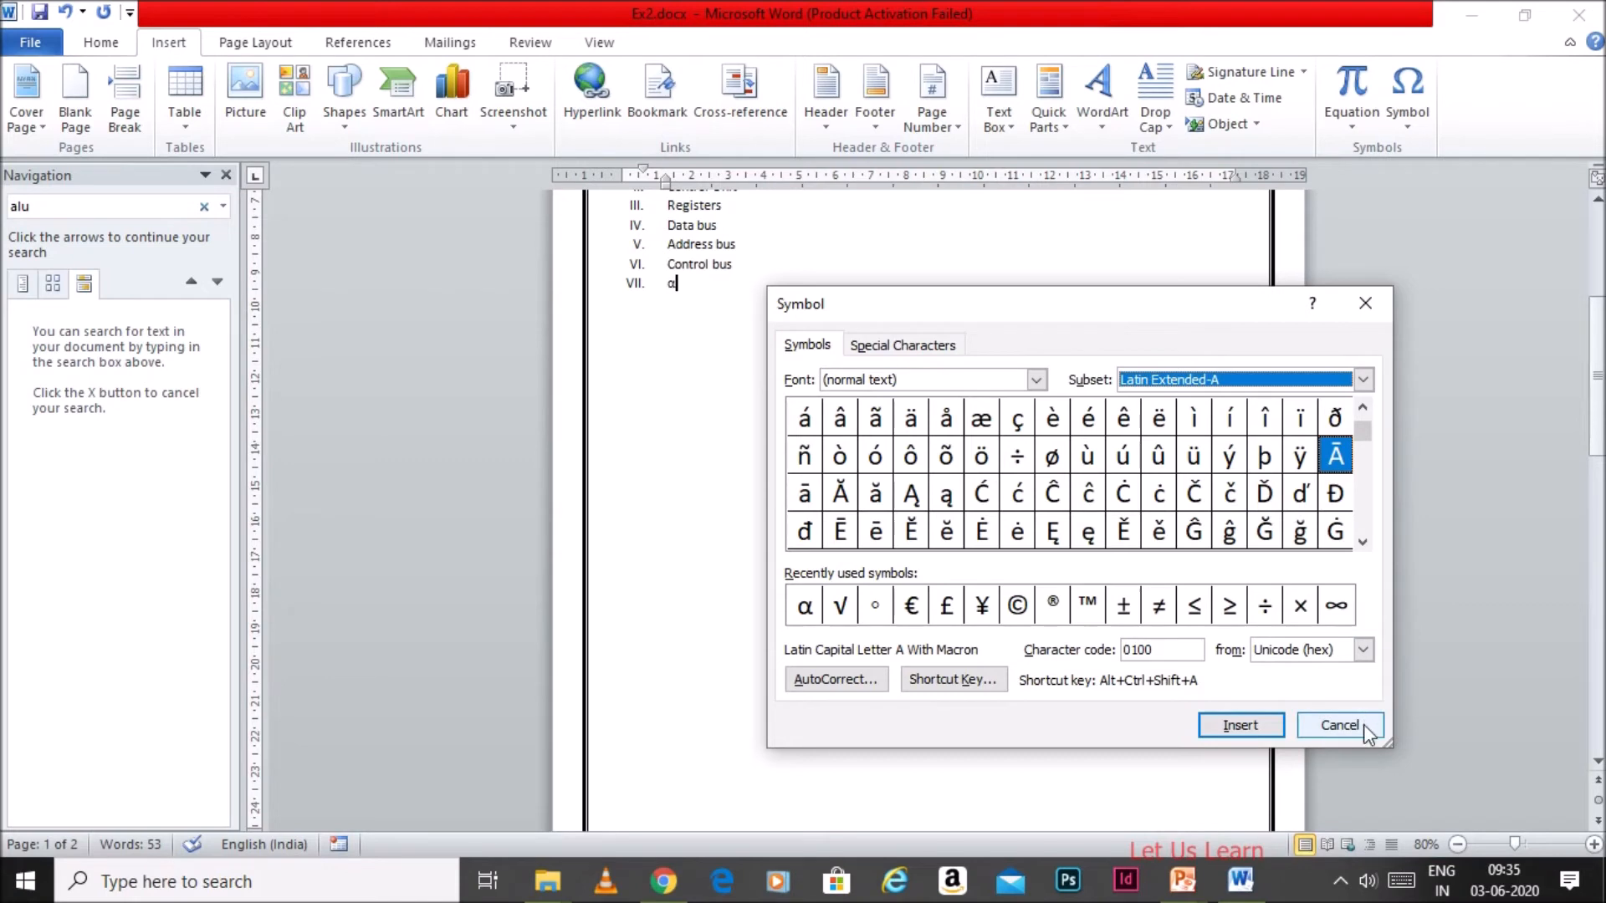
click(1196, 460)
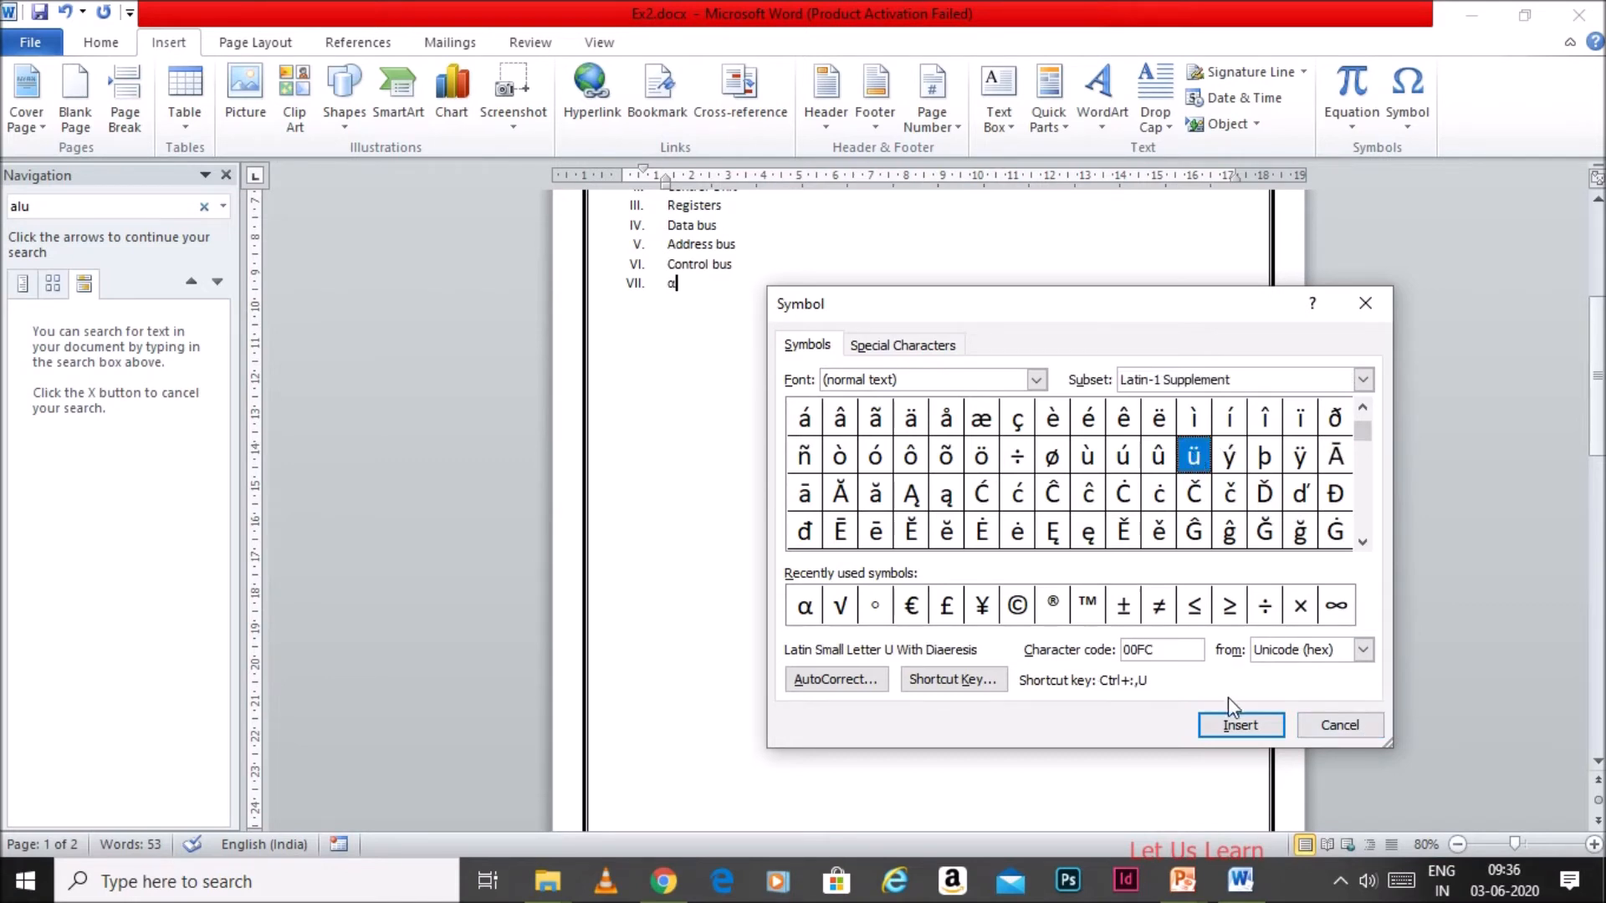
click(1232, 726)
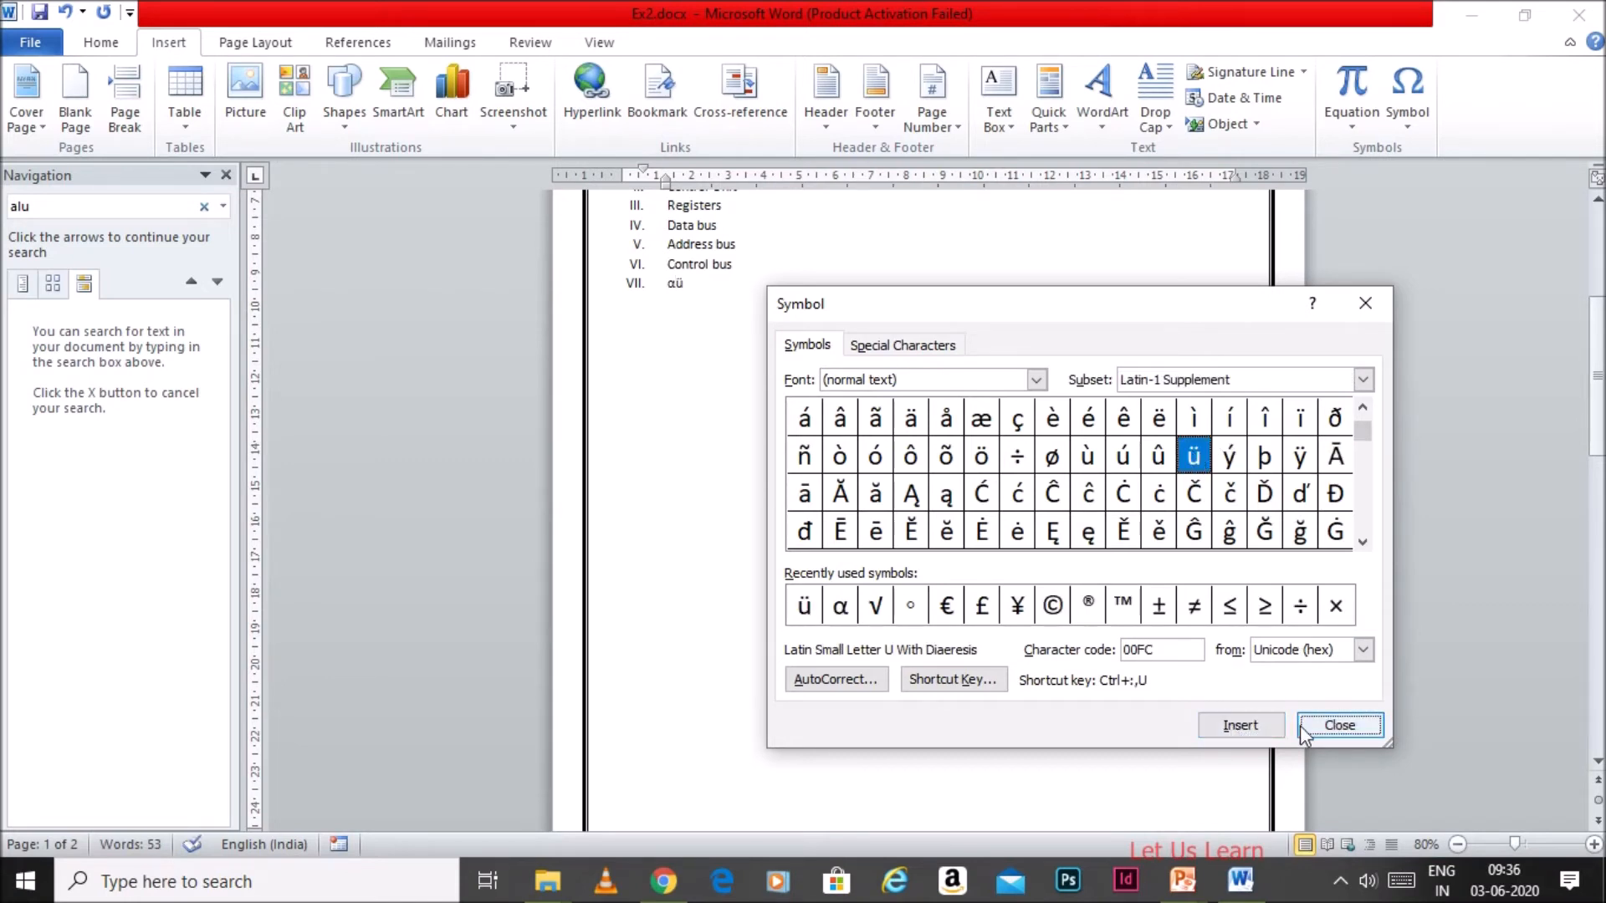
click(1338, 726)
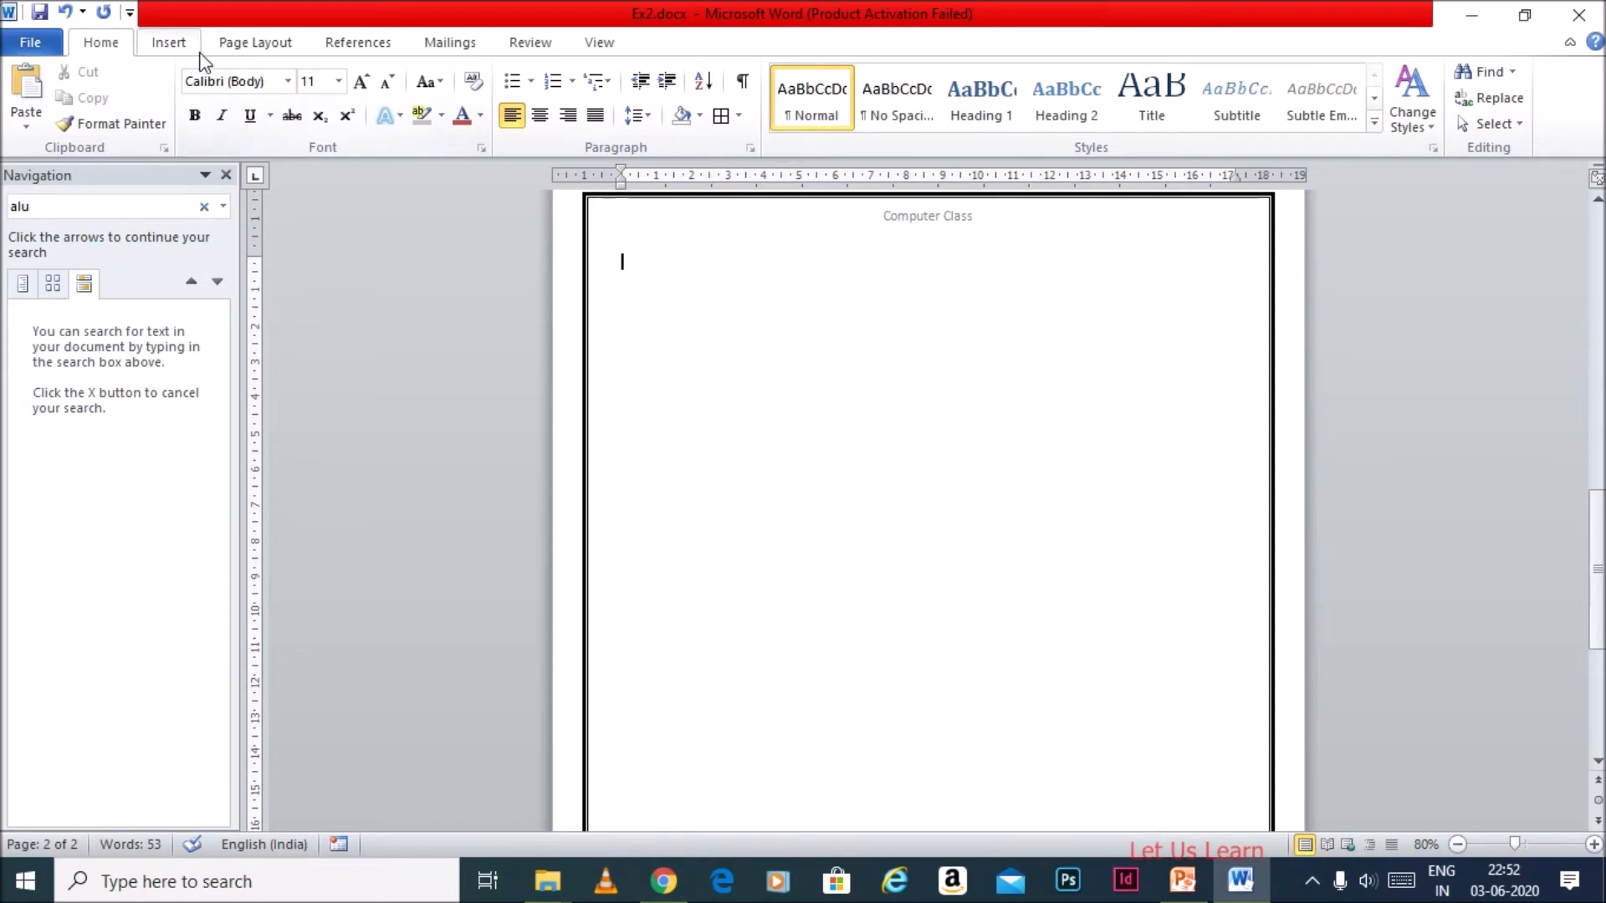
Insert a table with three columns and four rows on page 2 and place the cursor in its first cell
click(169, 43)
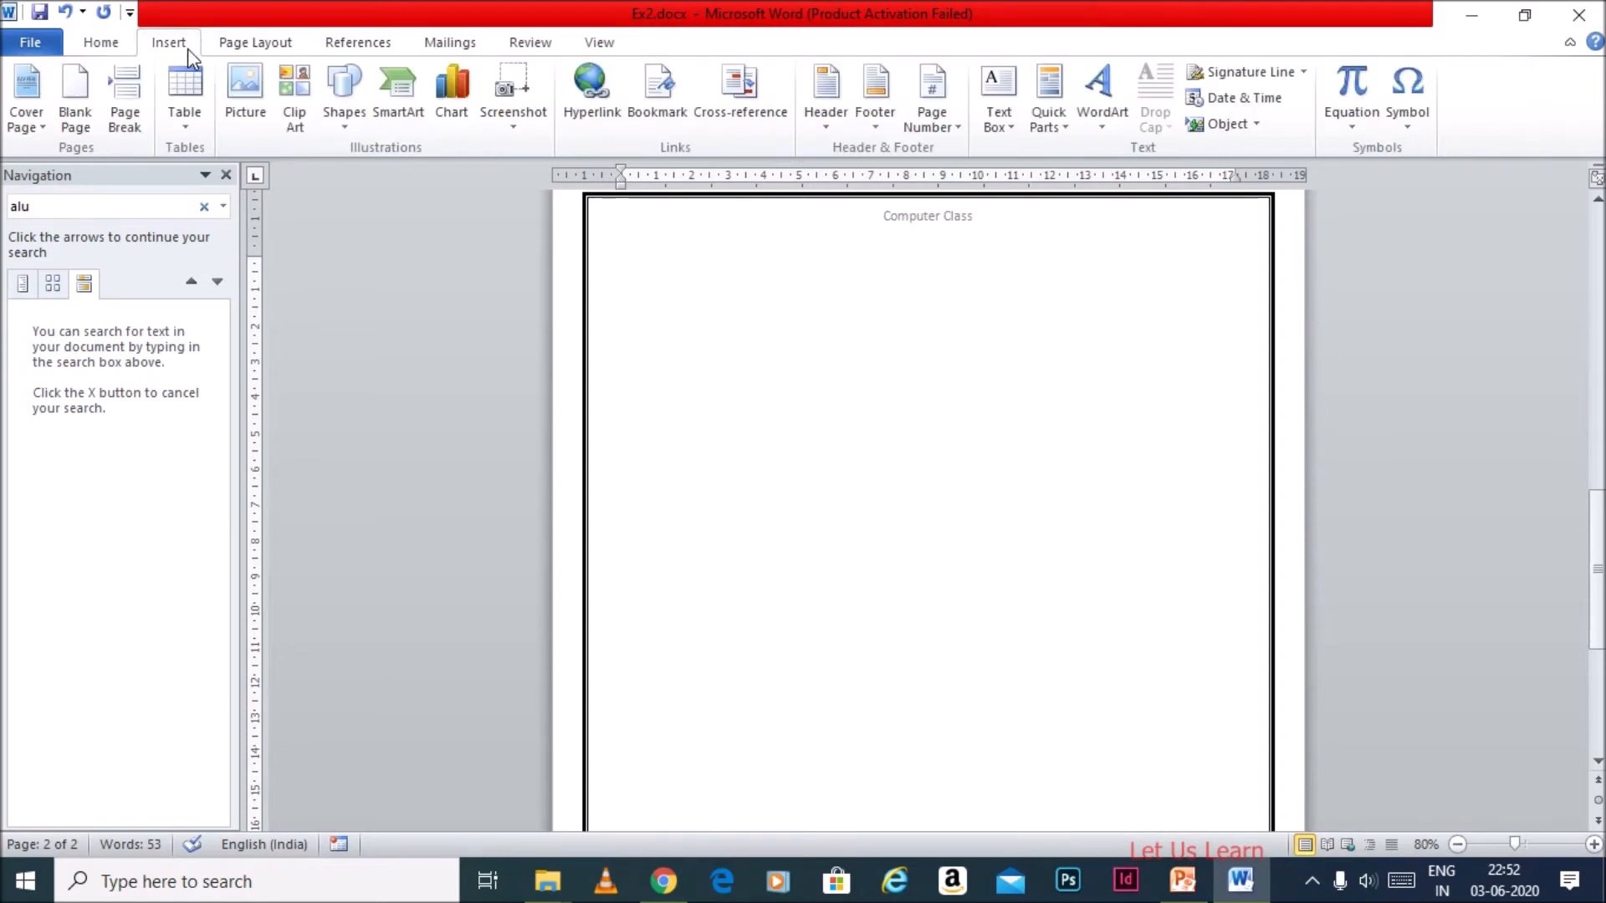
click(184, 123)
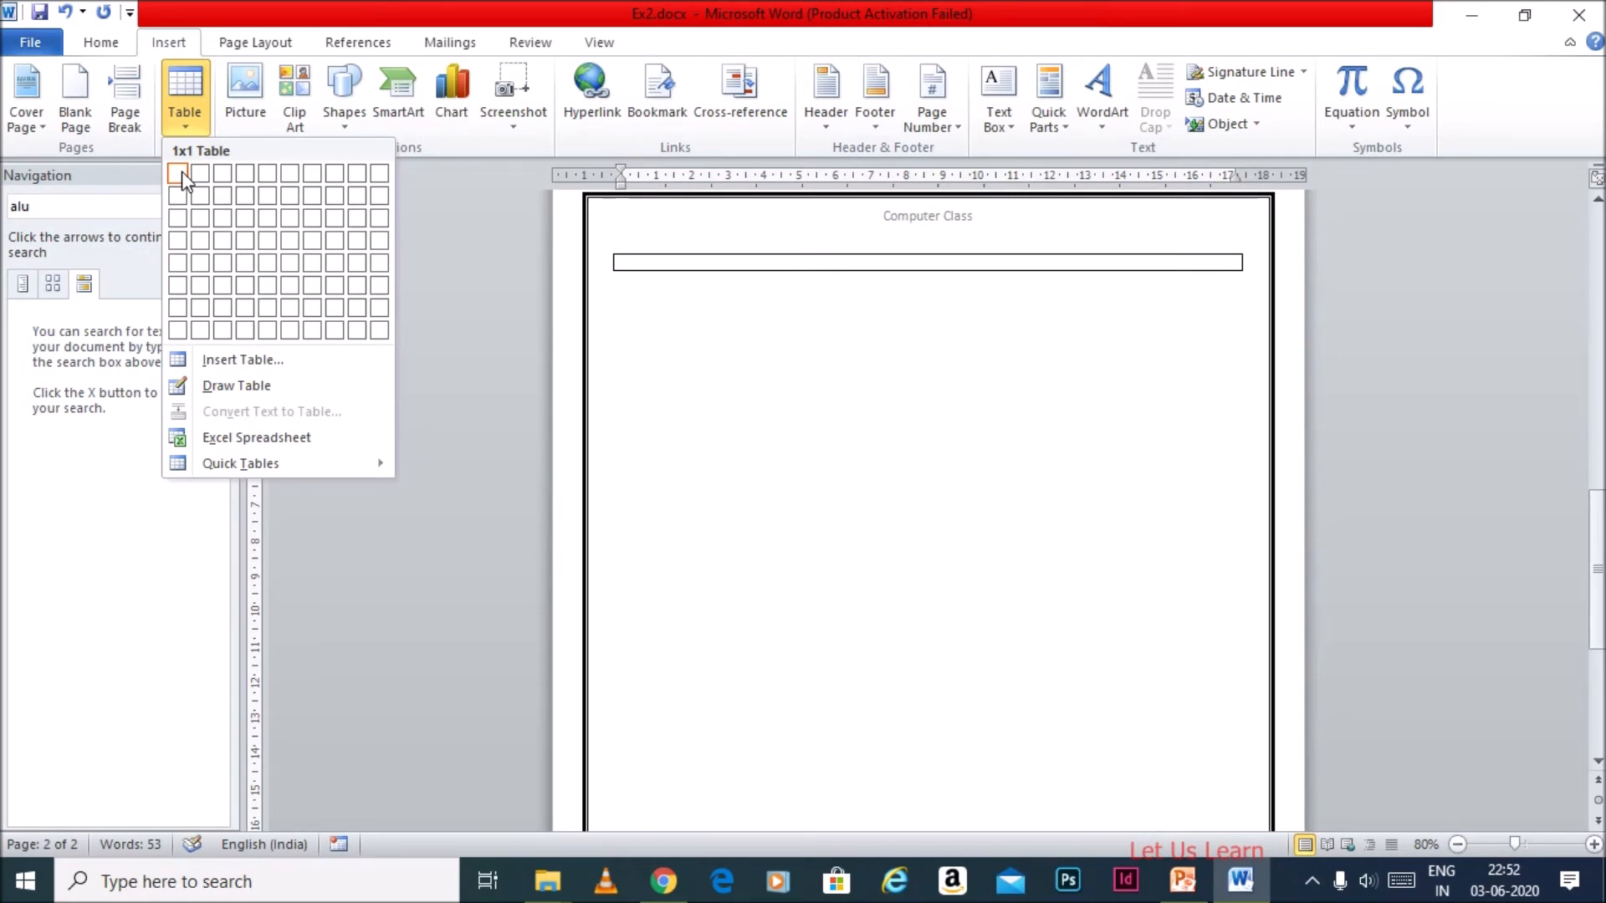
click(215, 244)
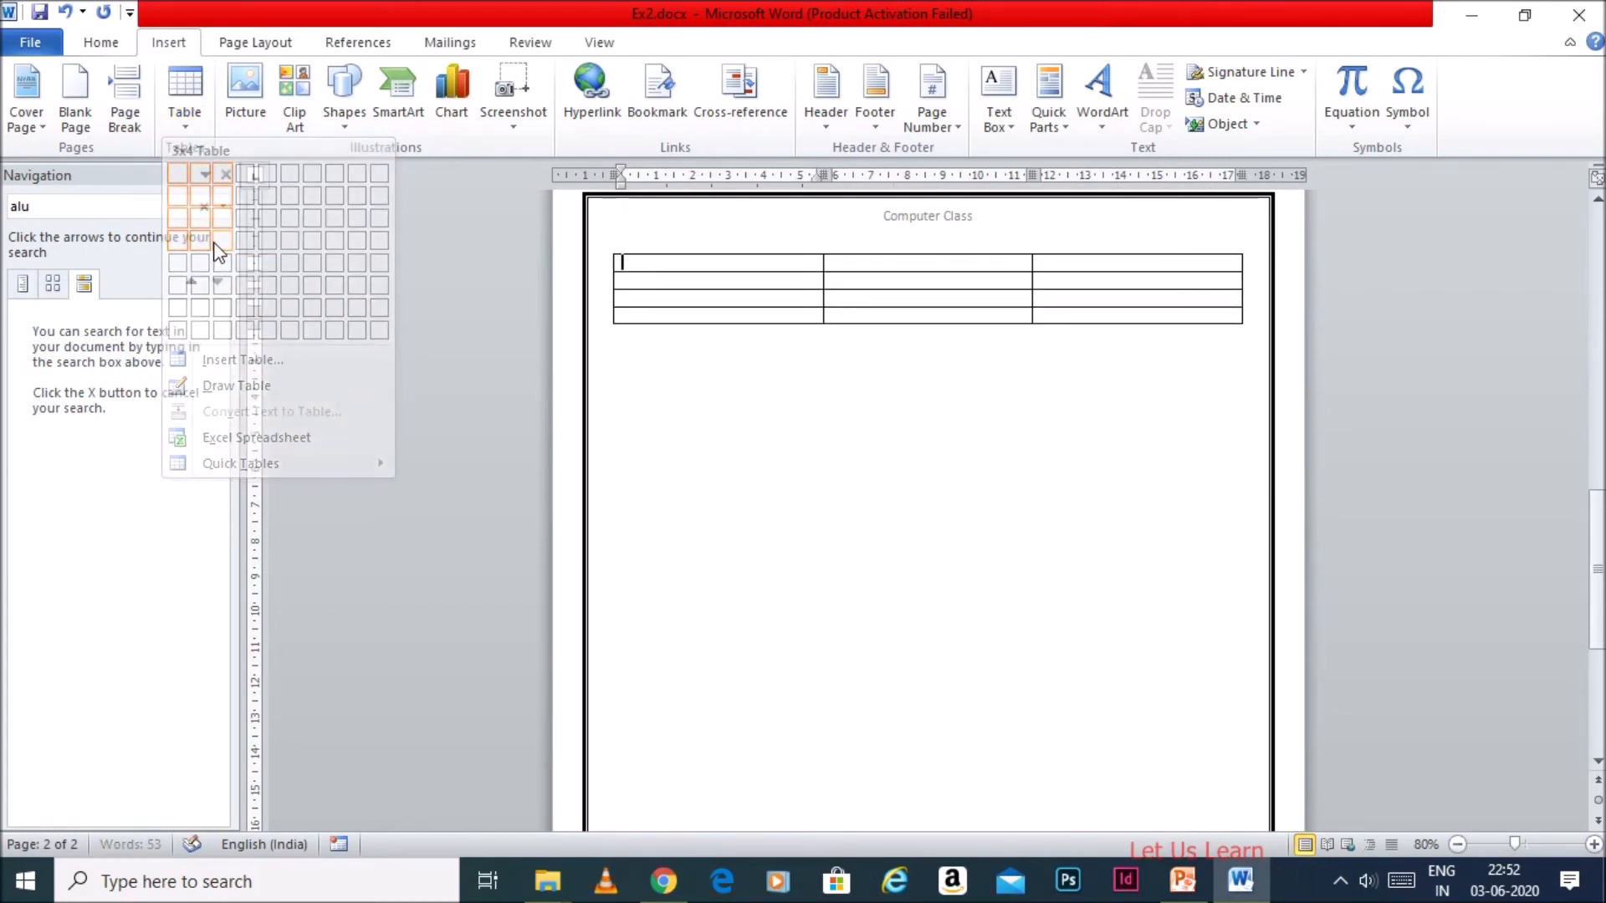
click(612, 264)
click(616, 266)
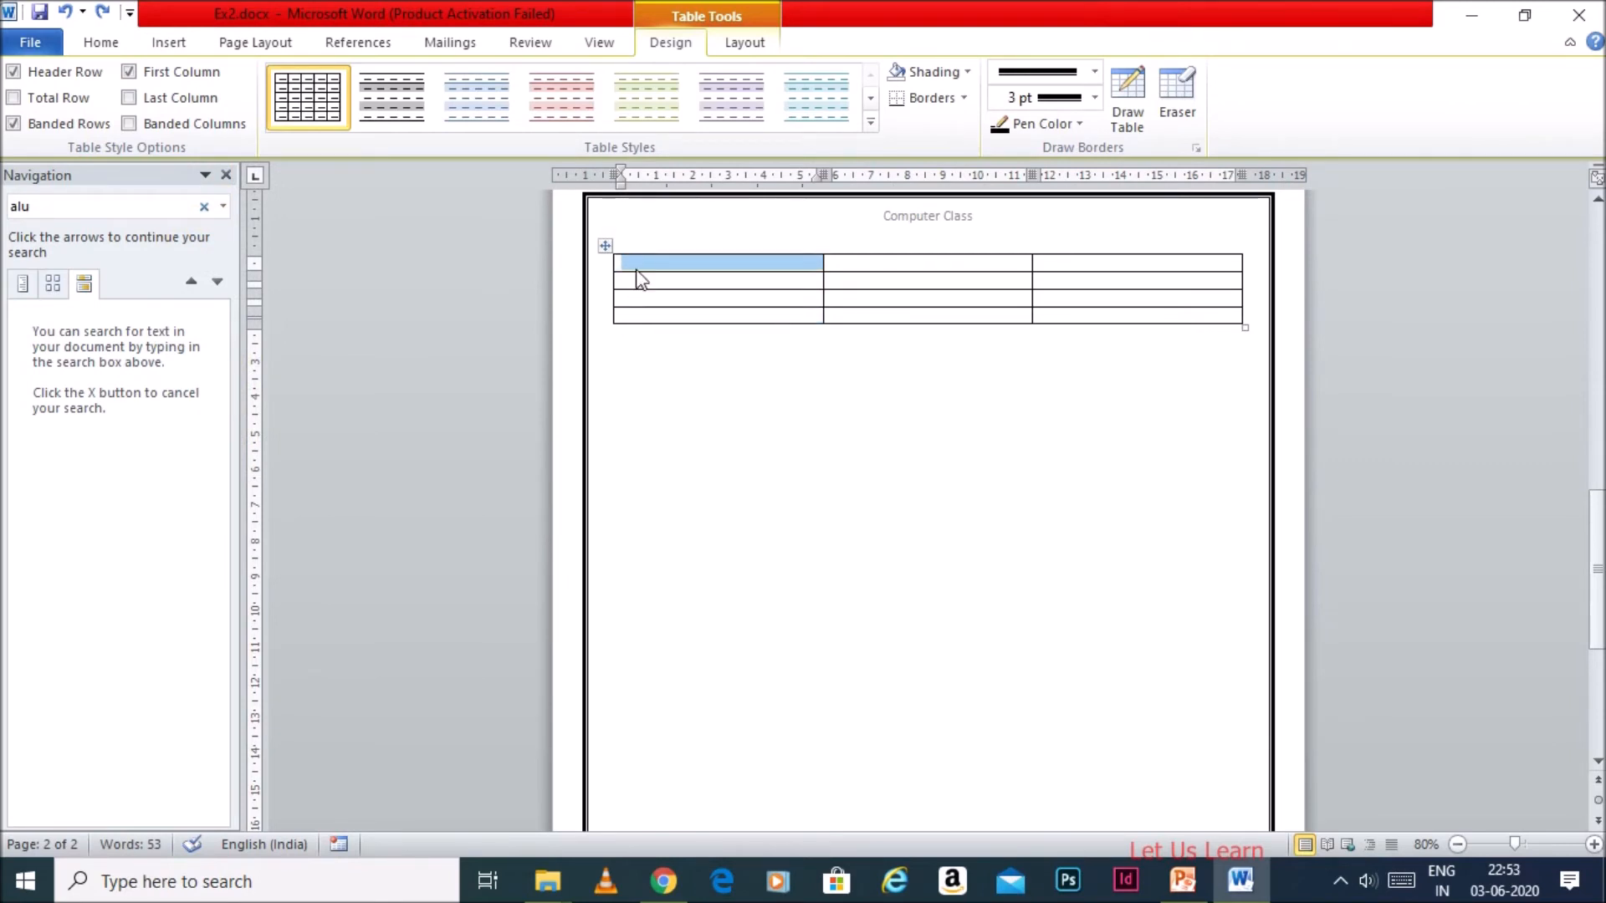
click(638, 270)
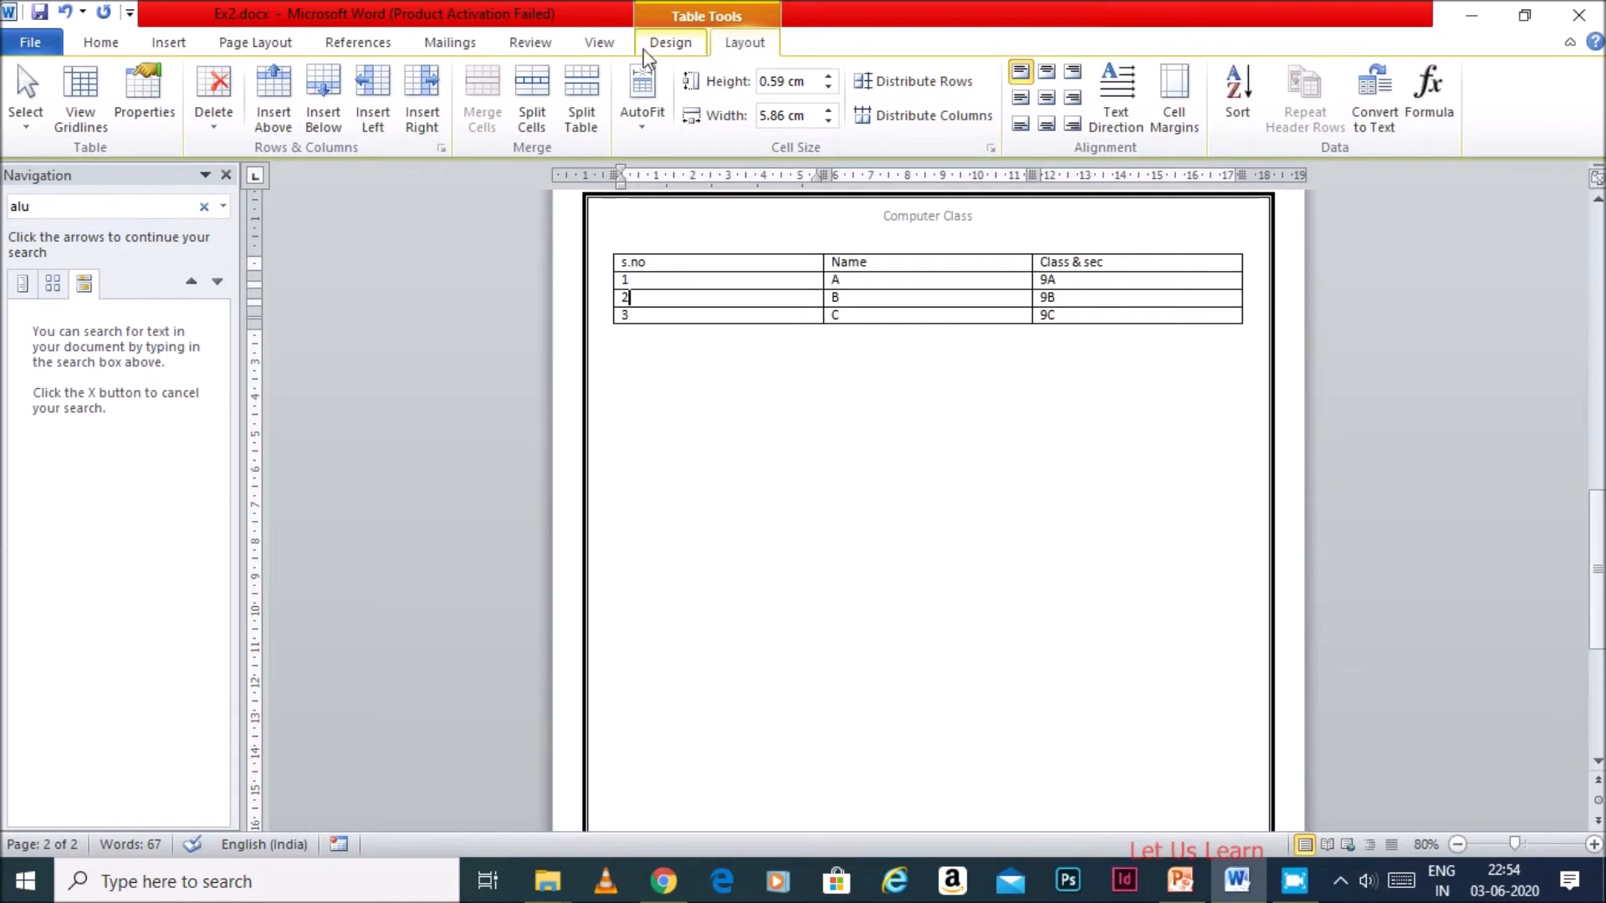
Set the width of the table's s.no column to 2 cm
click(676, 50)
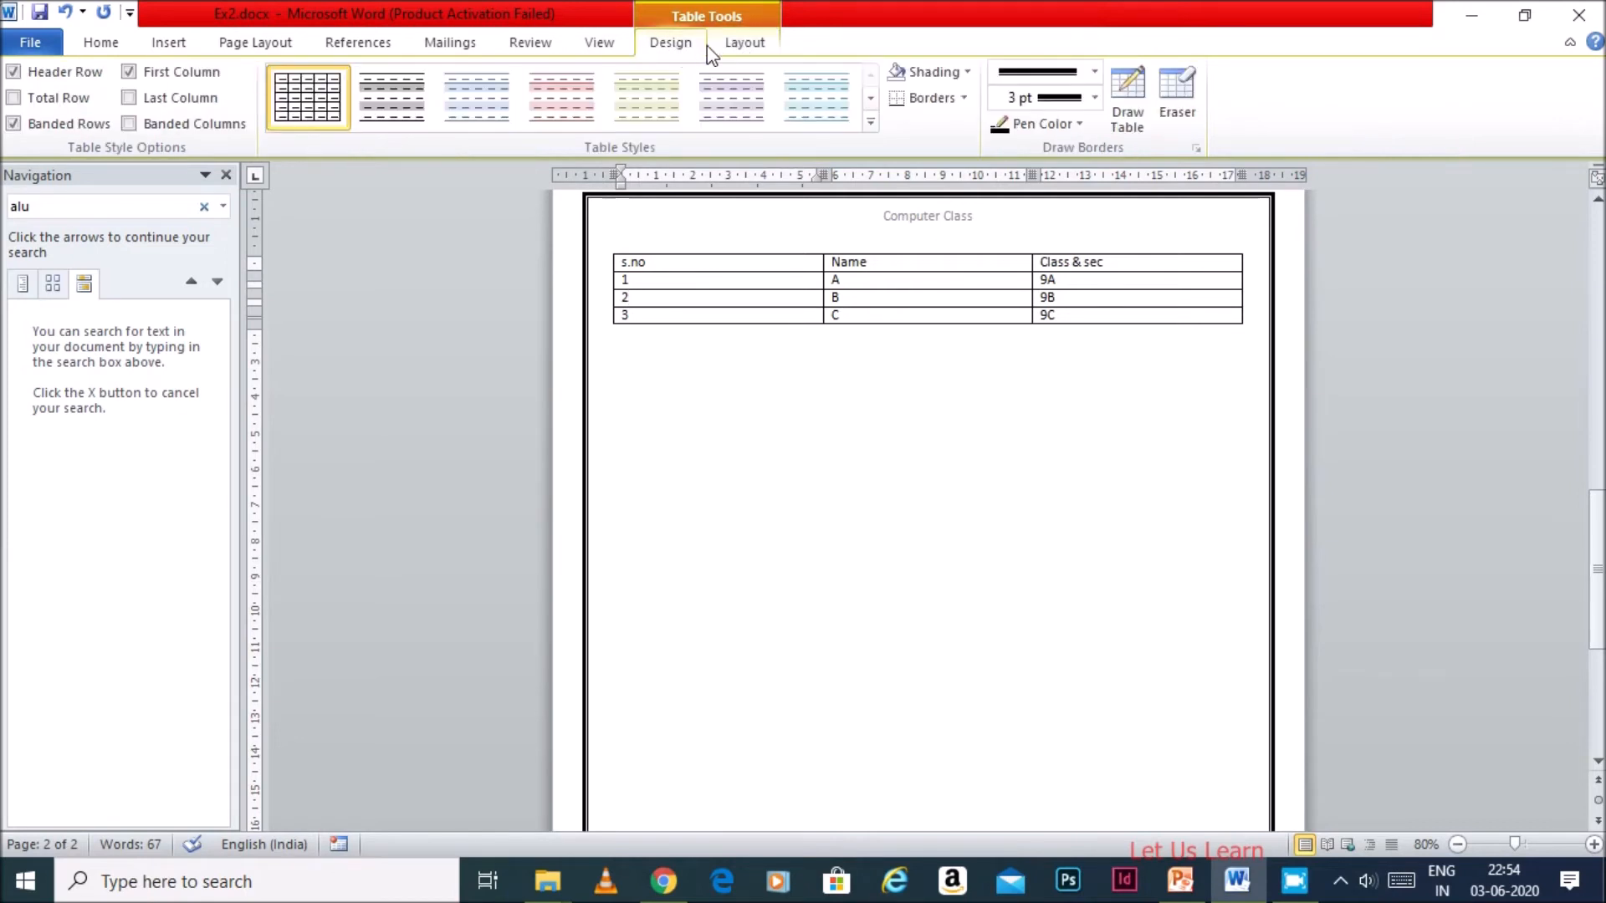
click(735, 50)
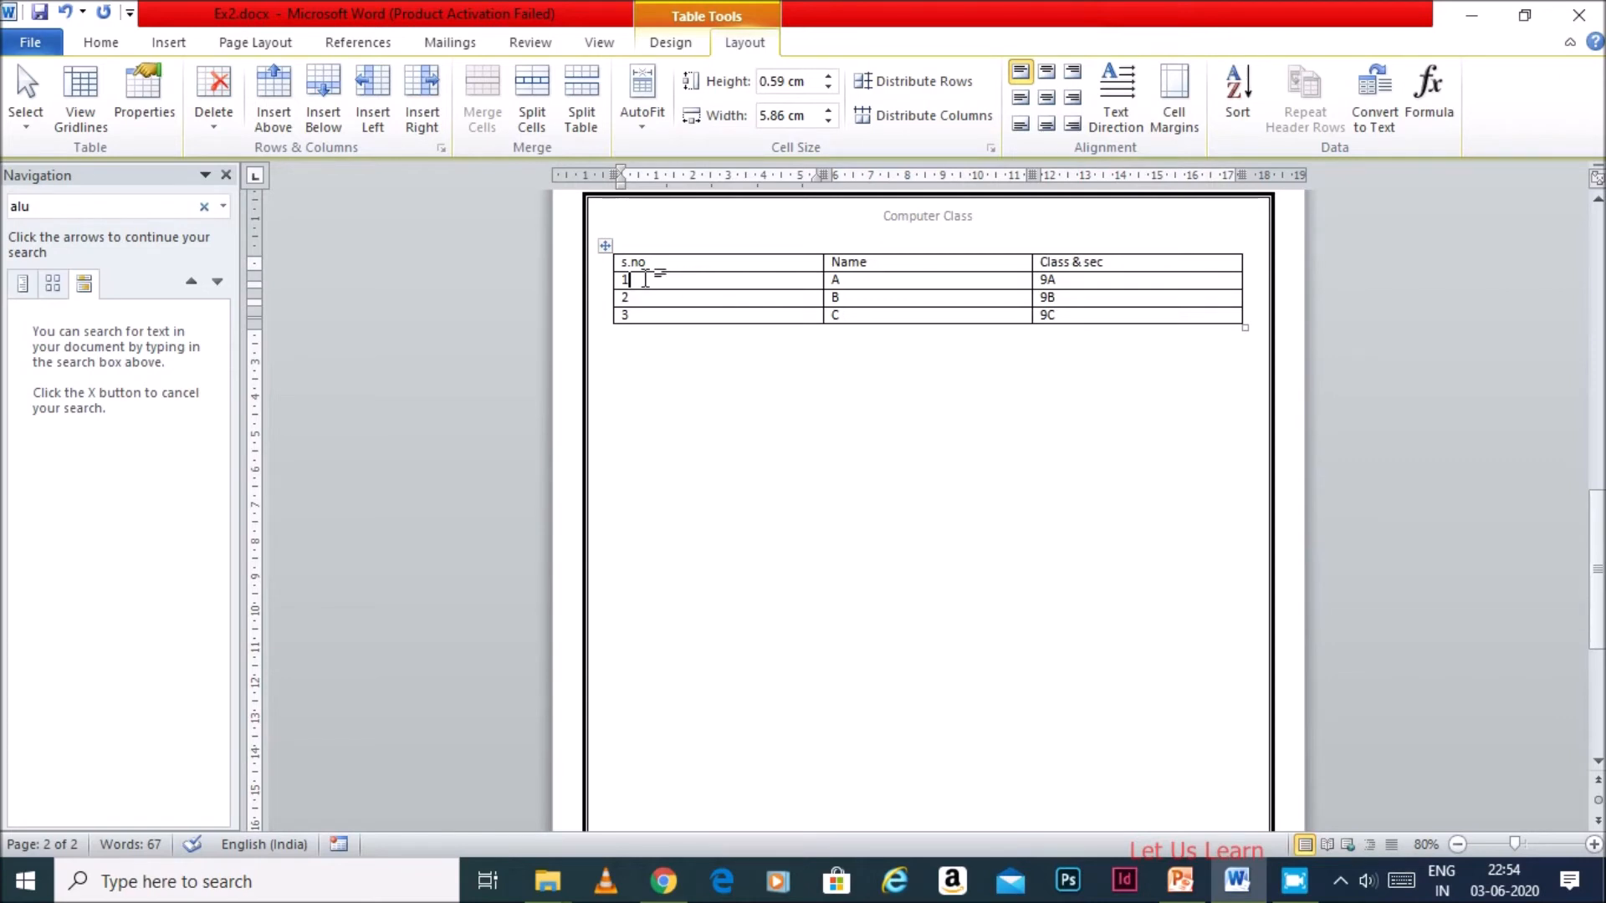
double_click(623, 279)
click(626, 281)
click(807, 120)
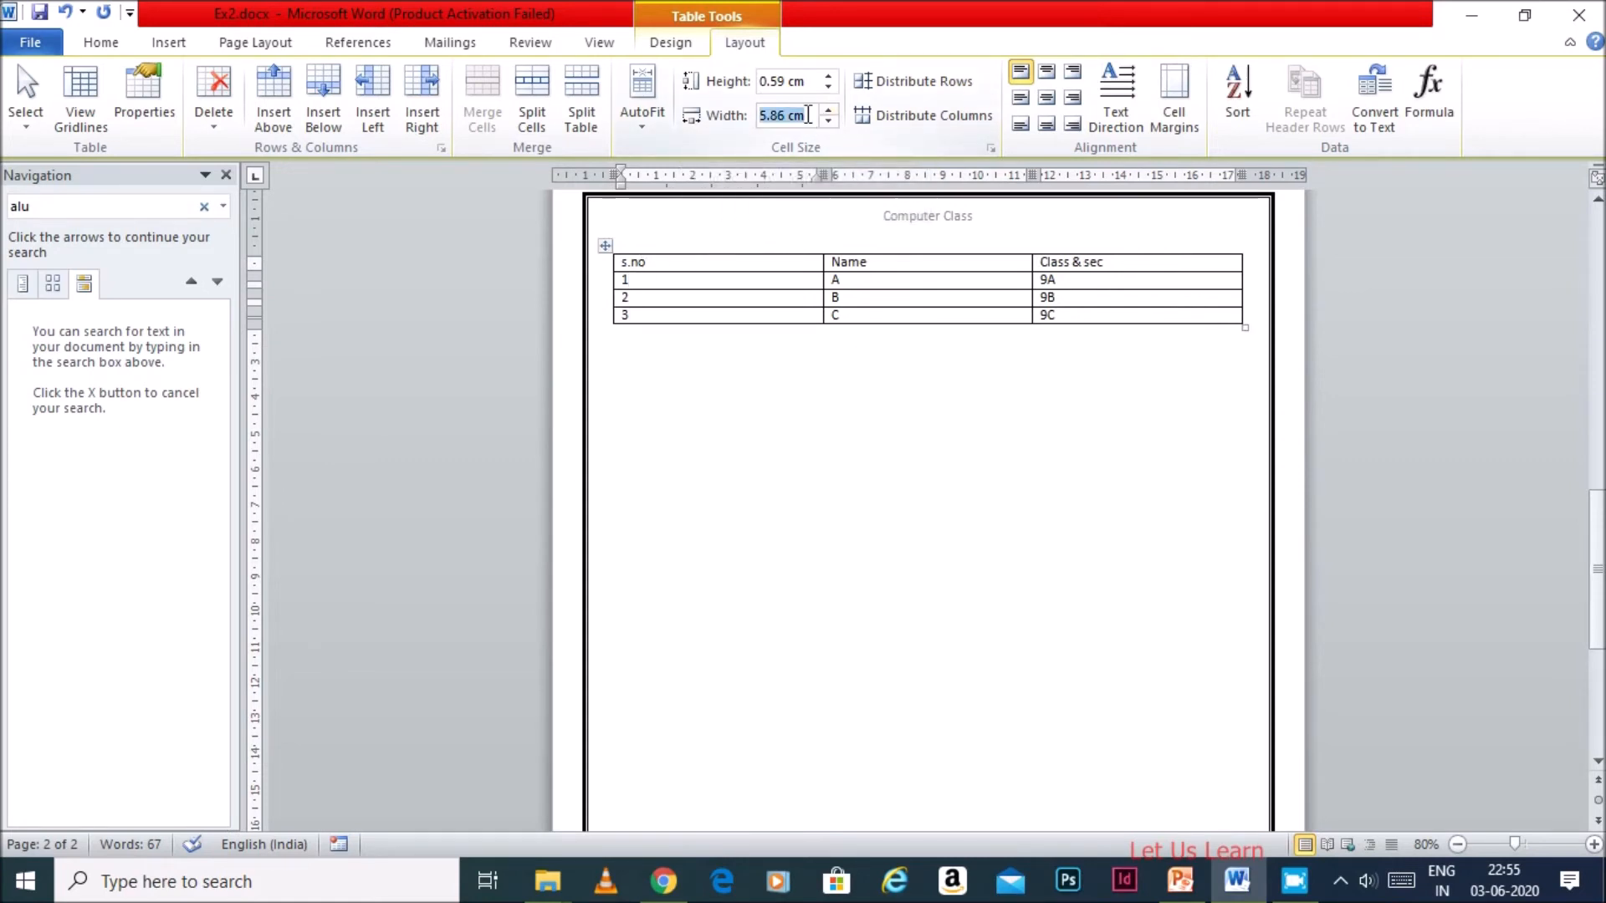
text(2)
key(Return)
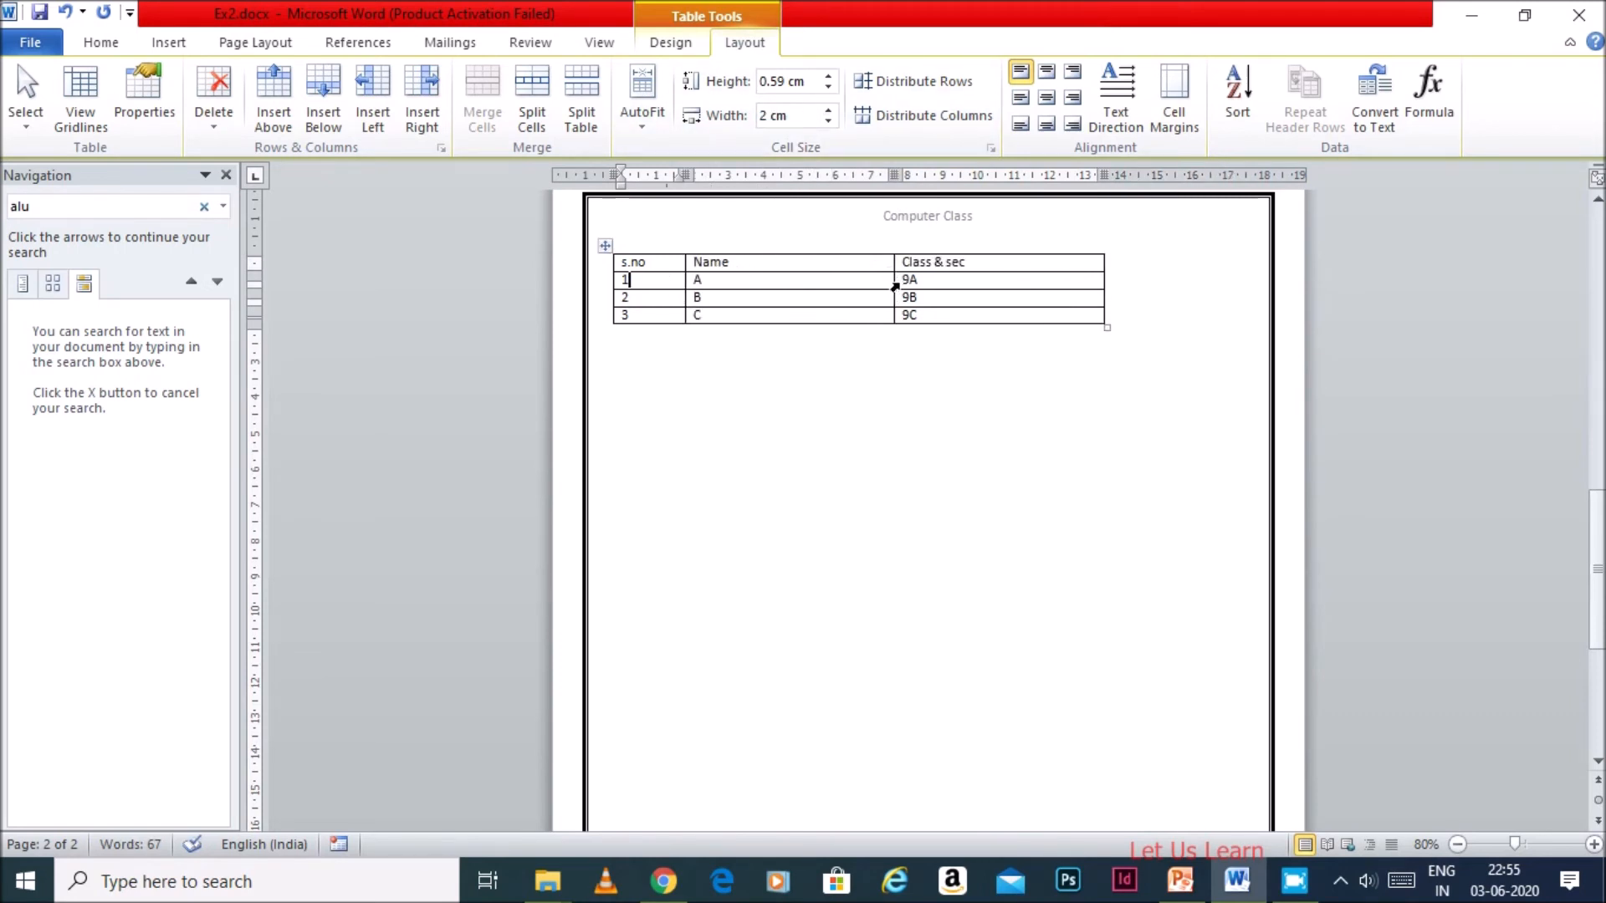
Fit the Name and Class & sec columns to their contents, and enlarge the whole table to a row height of about 2.09 cm
double_click(893, 287)
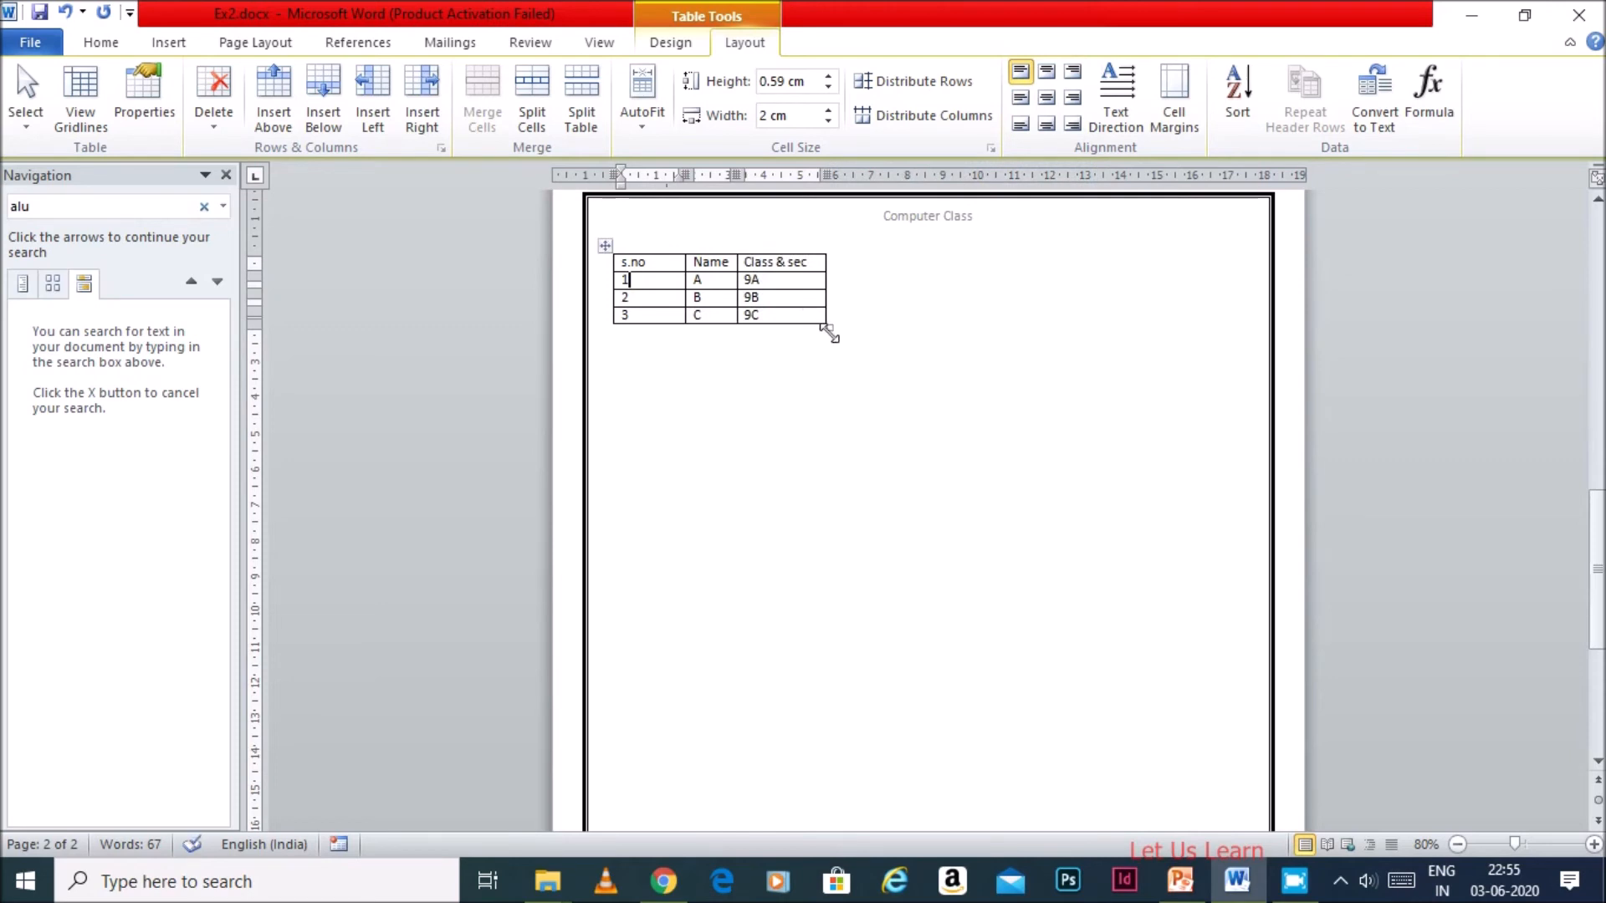
drag(828, 332, 1219, 558)
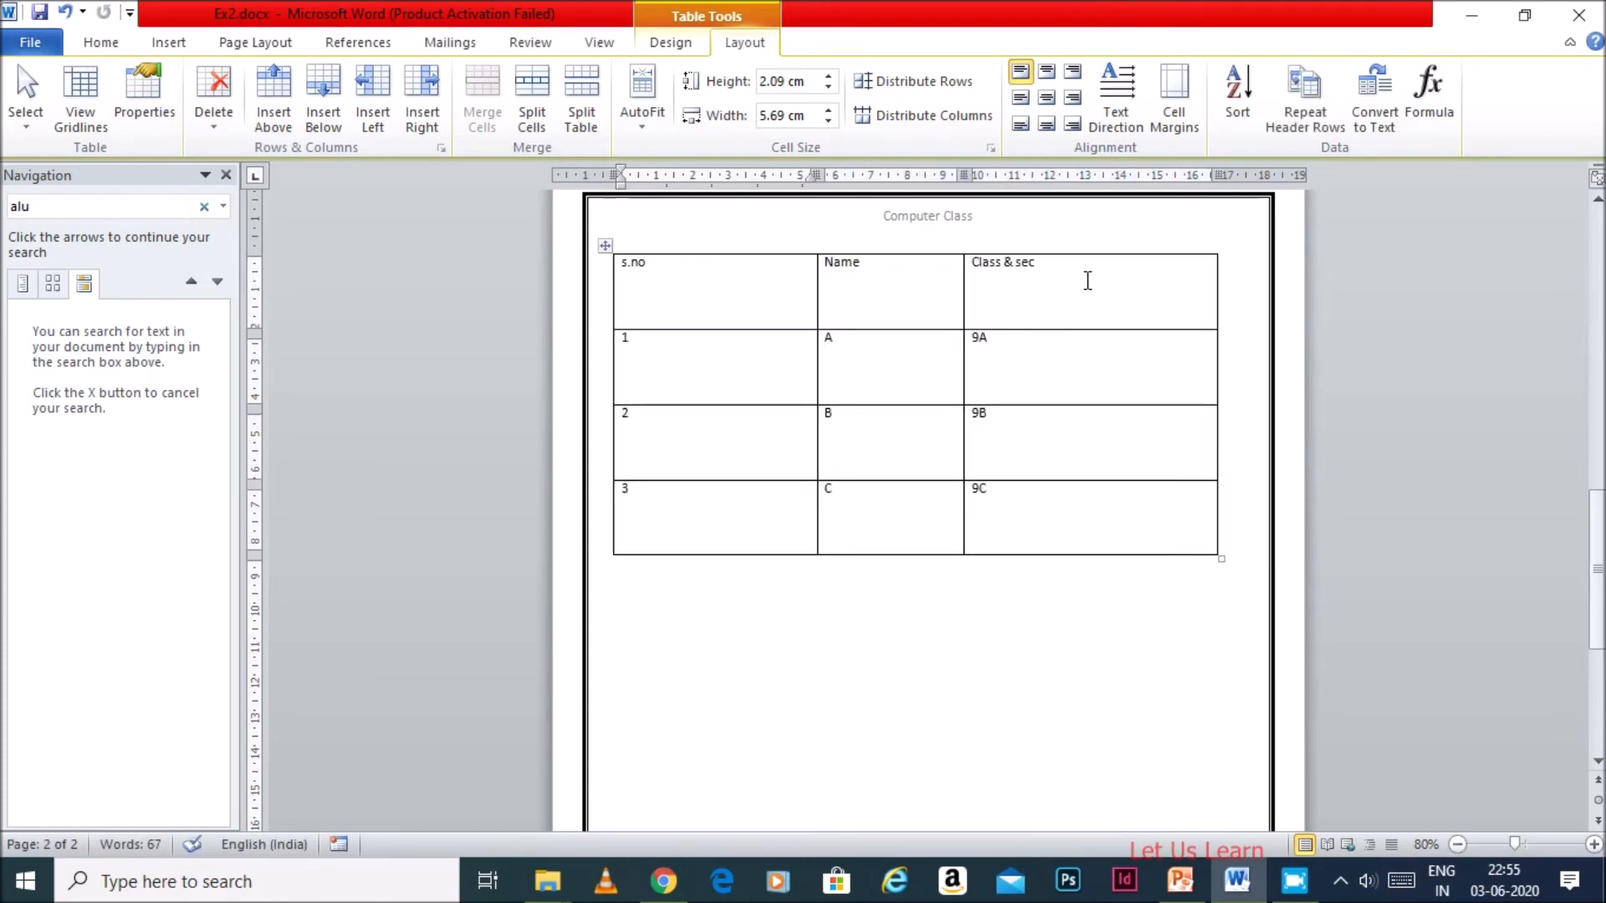
Format the table's header row text in Arial, size 16, with a teal text highlight
click(1114, 277)
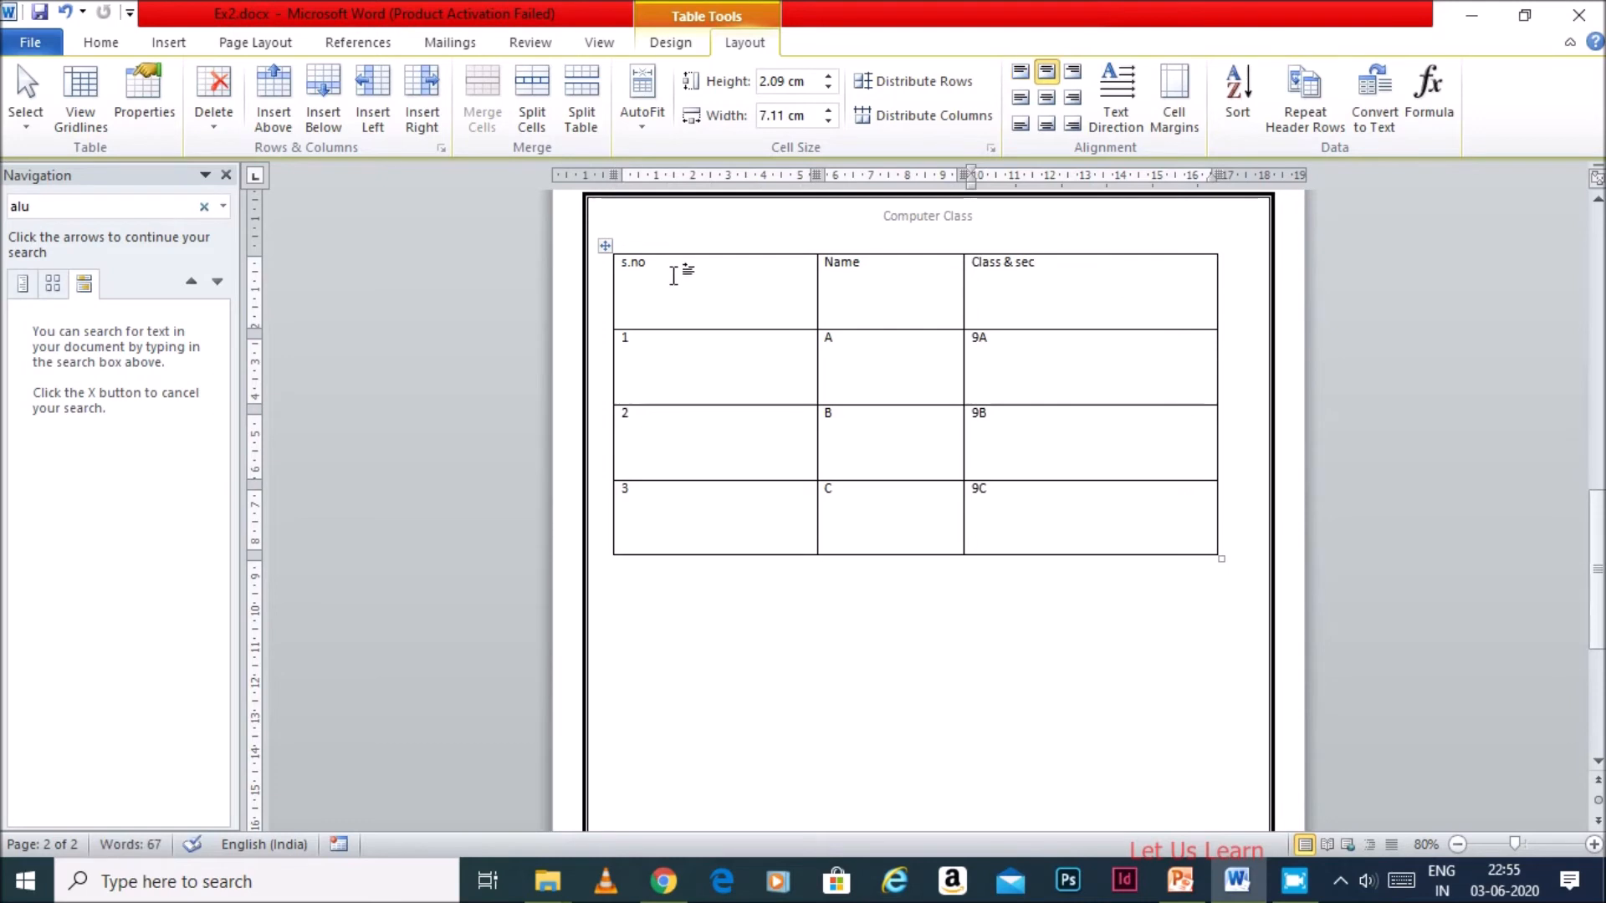
click(624, 265)
drag(624, 264, 1188, 266)
click(115, 48)
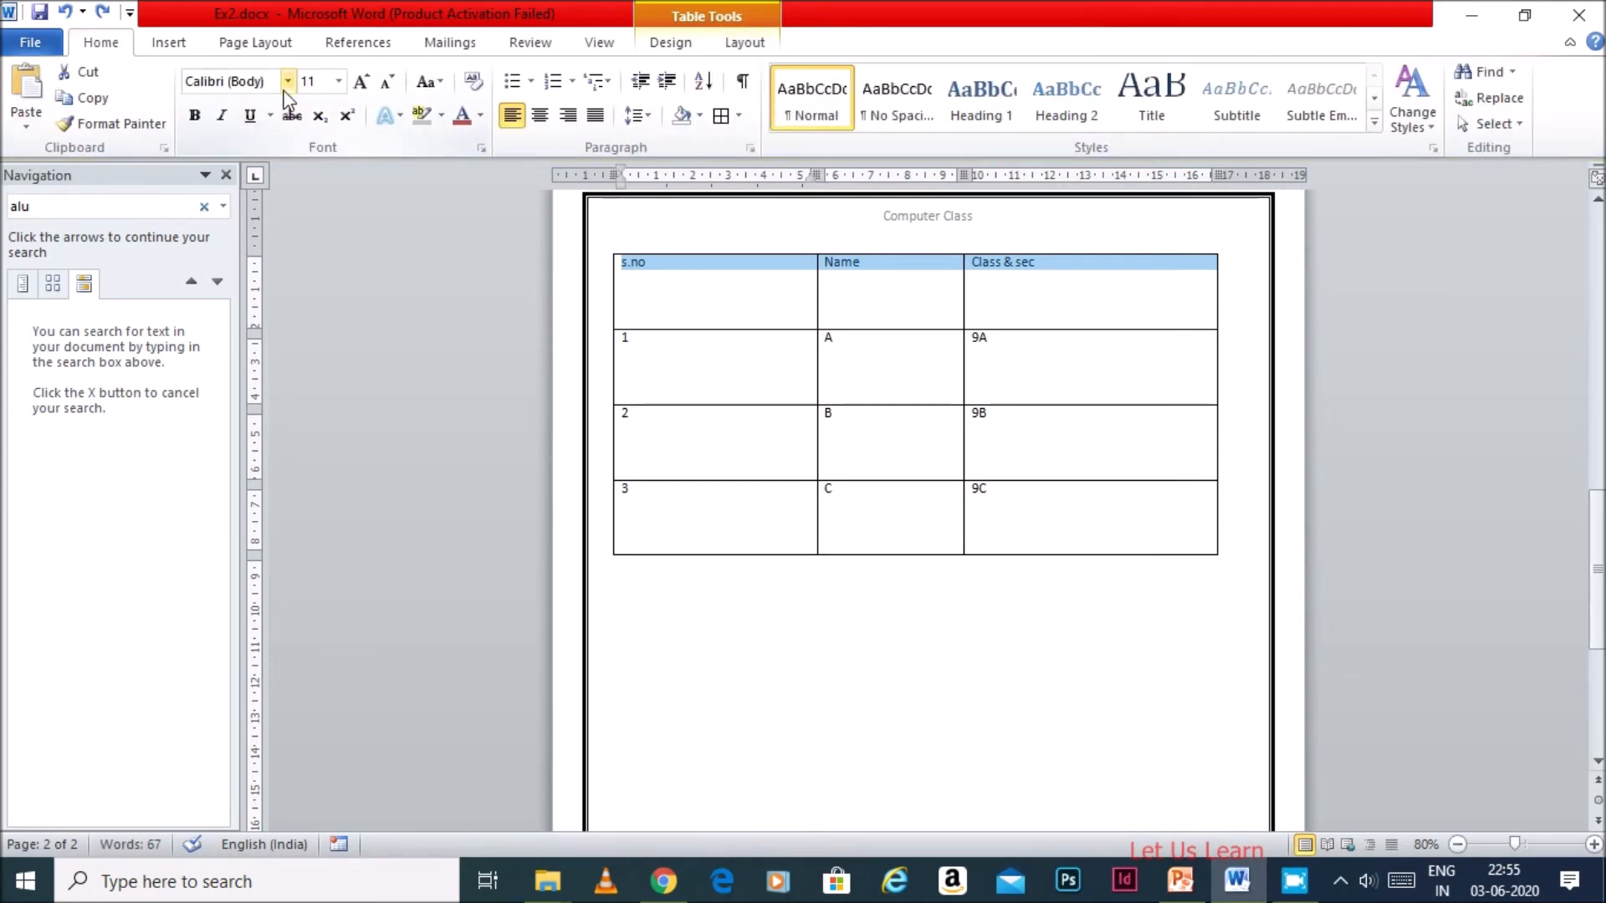
click(288, 81)
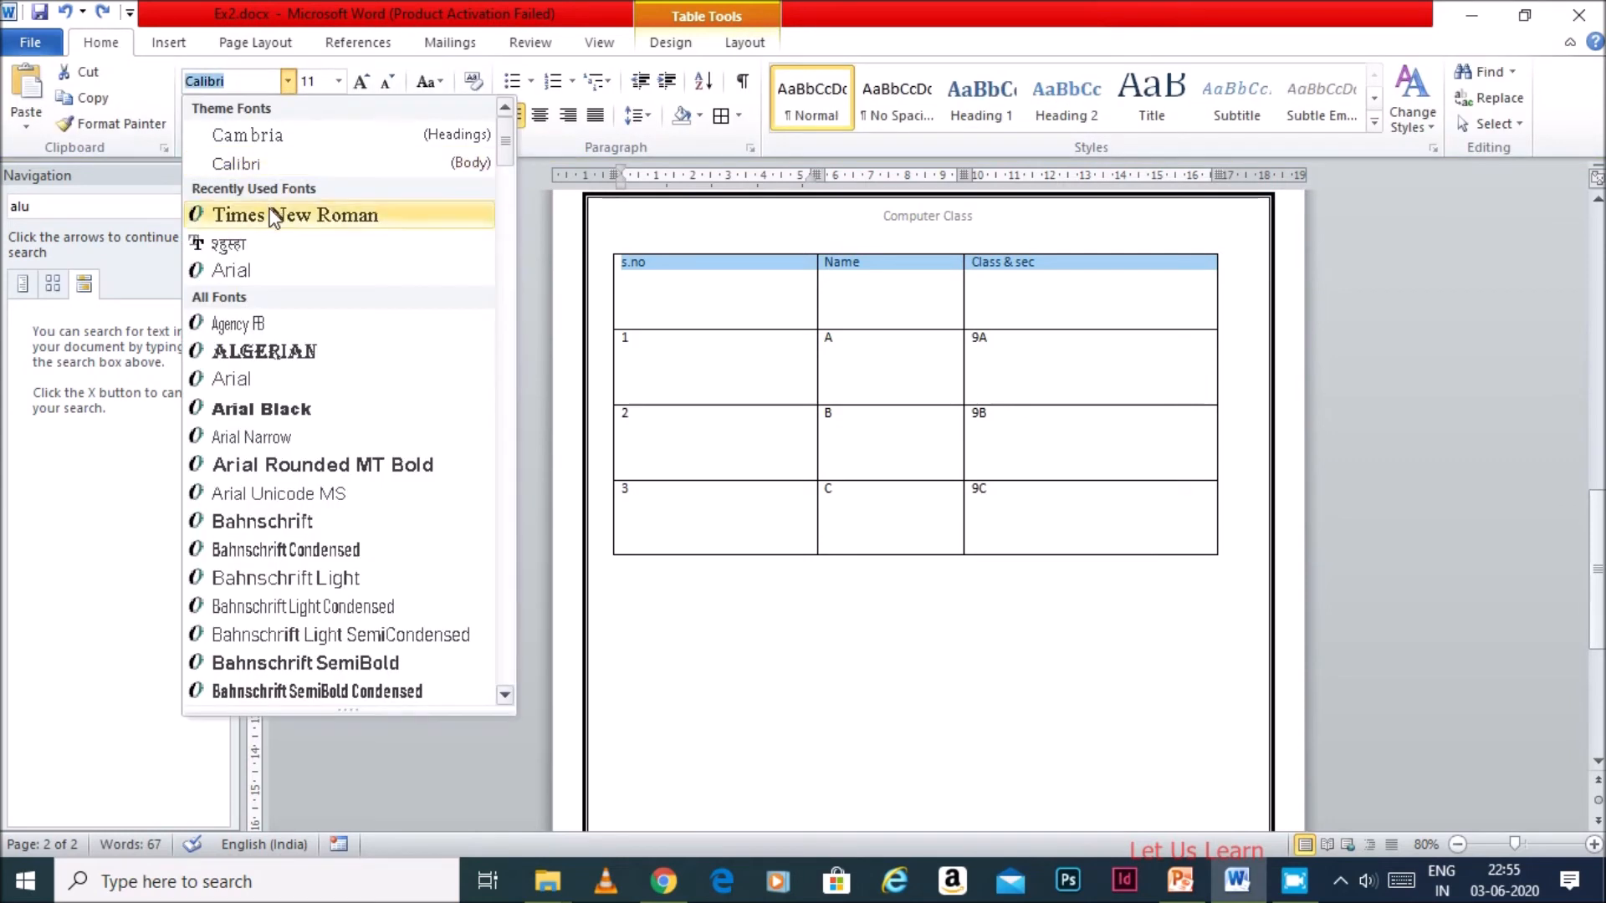
click(232, 270)
click(338, 81)
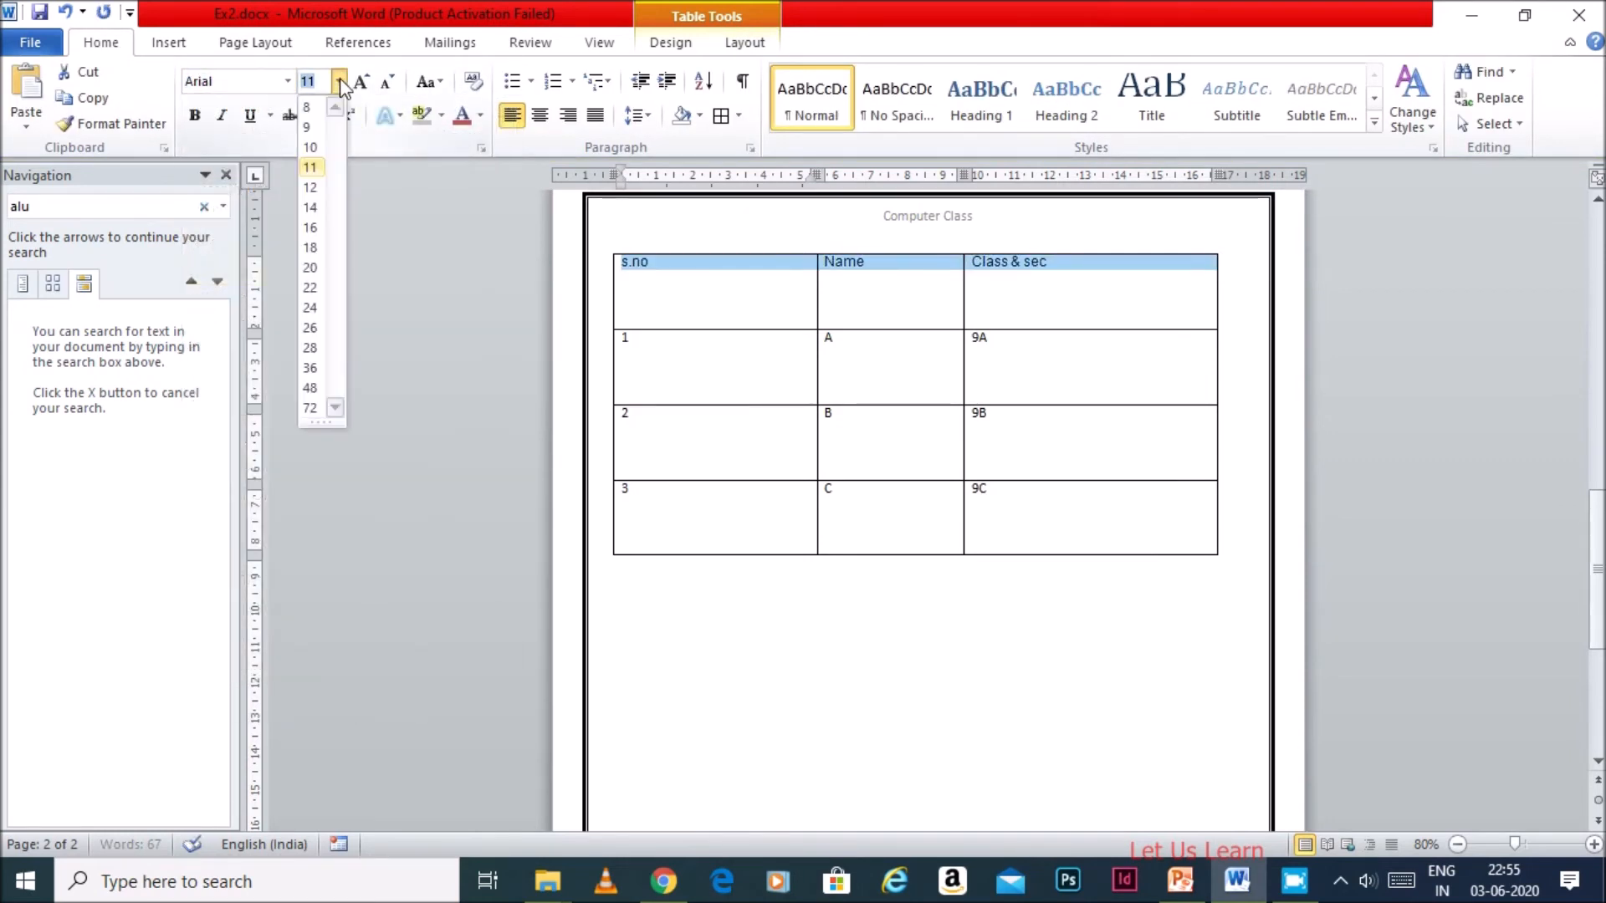
click(309, 227)
click(443, 117)
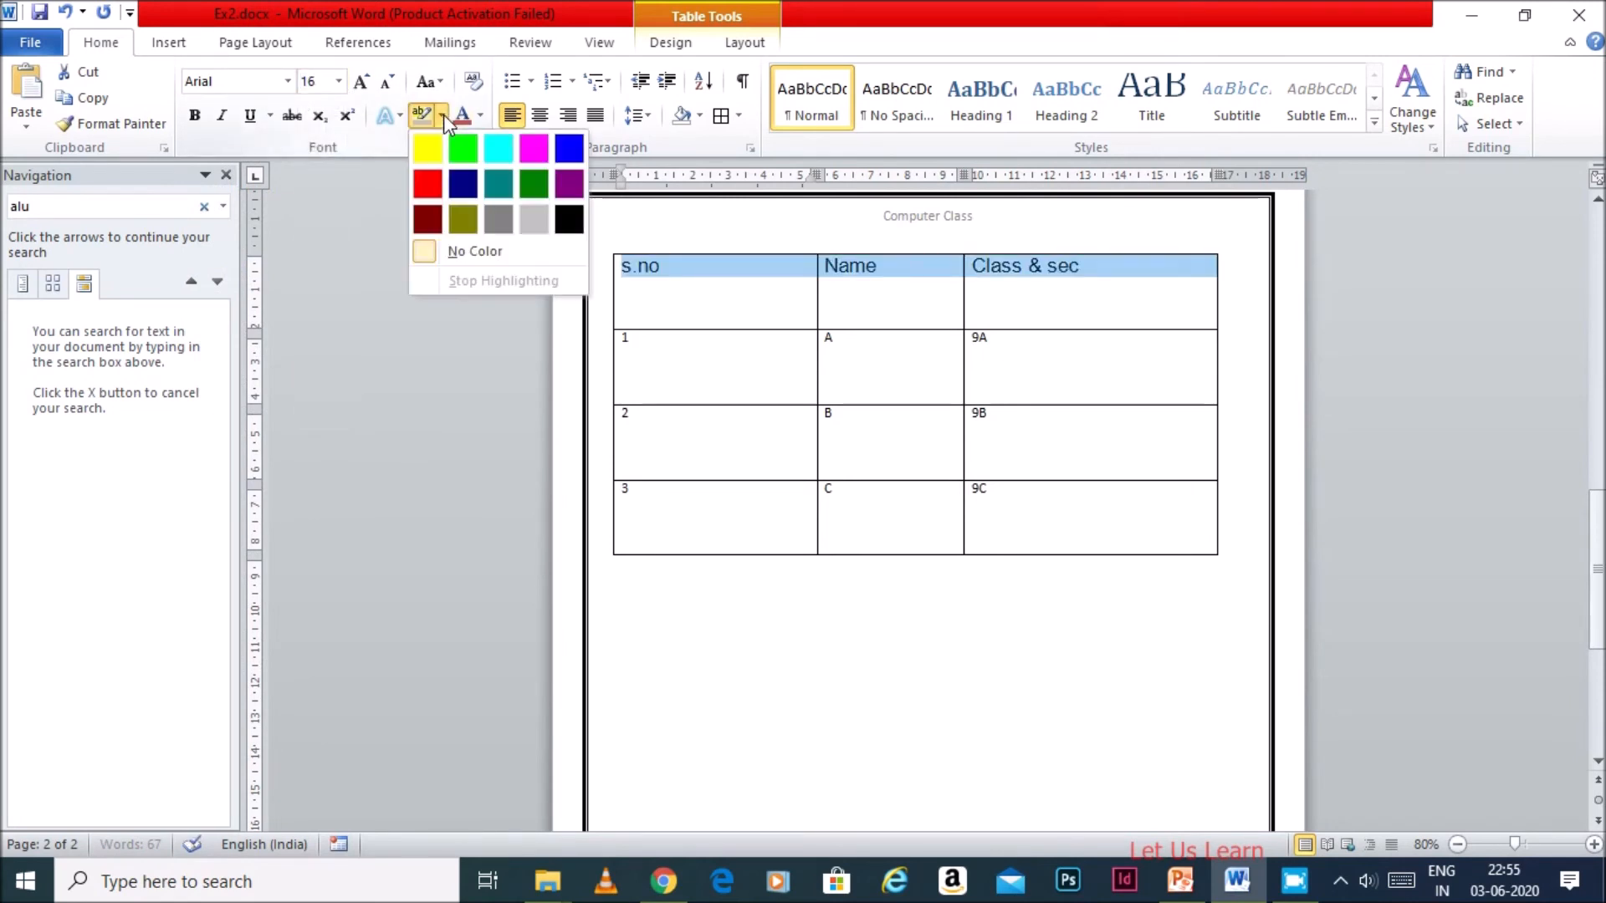
click(512, 186)
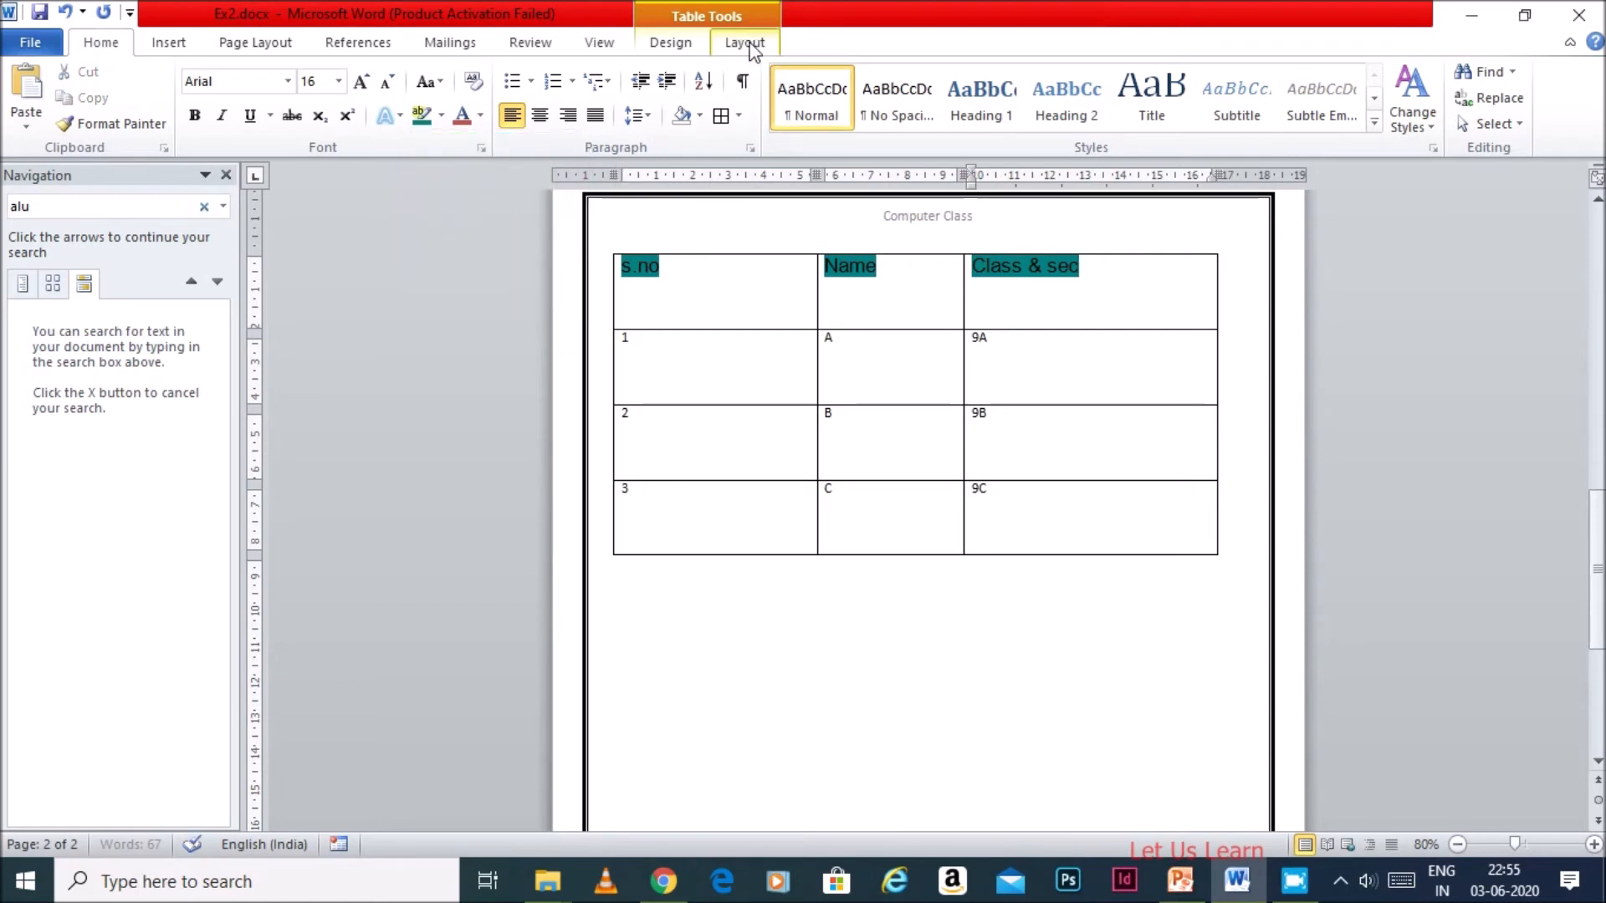
Shade the table's header row cells with a light red theme colour and deselect the row
click(669, 42)
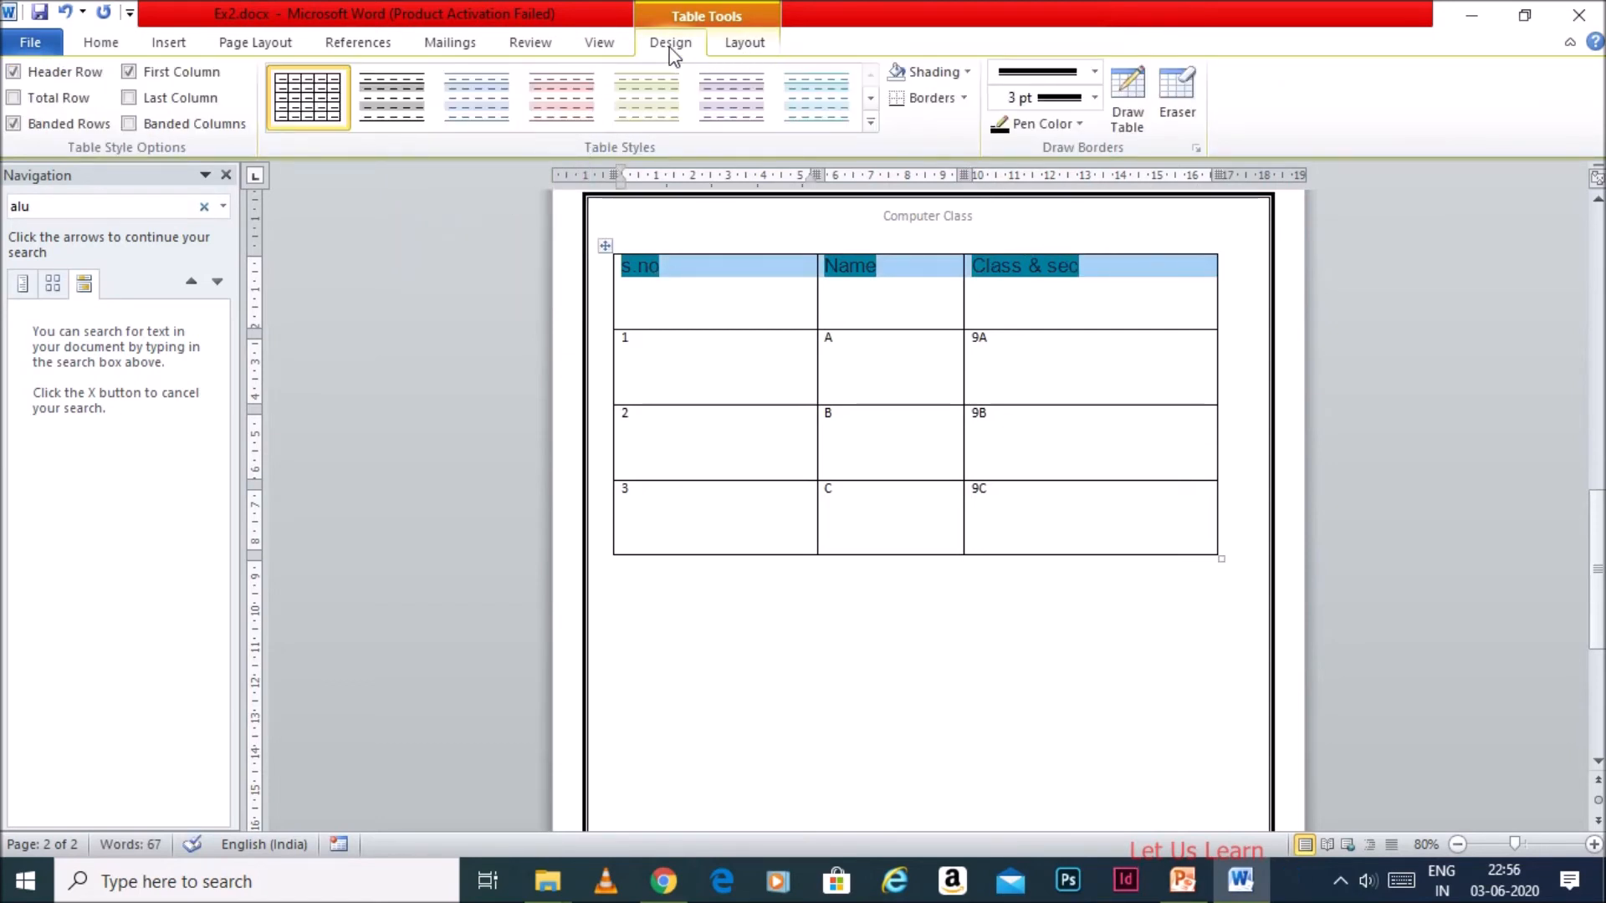
click(968, 72)
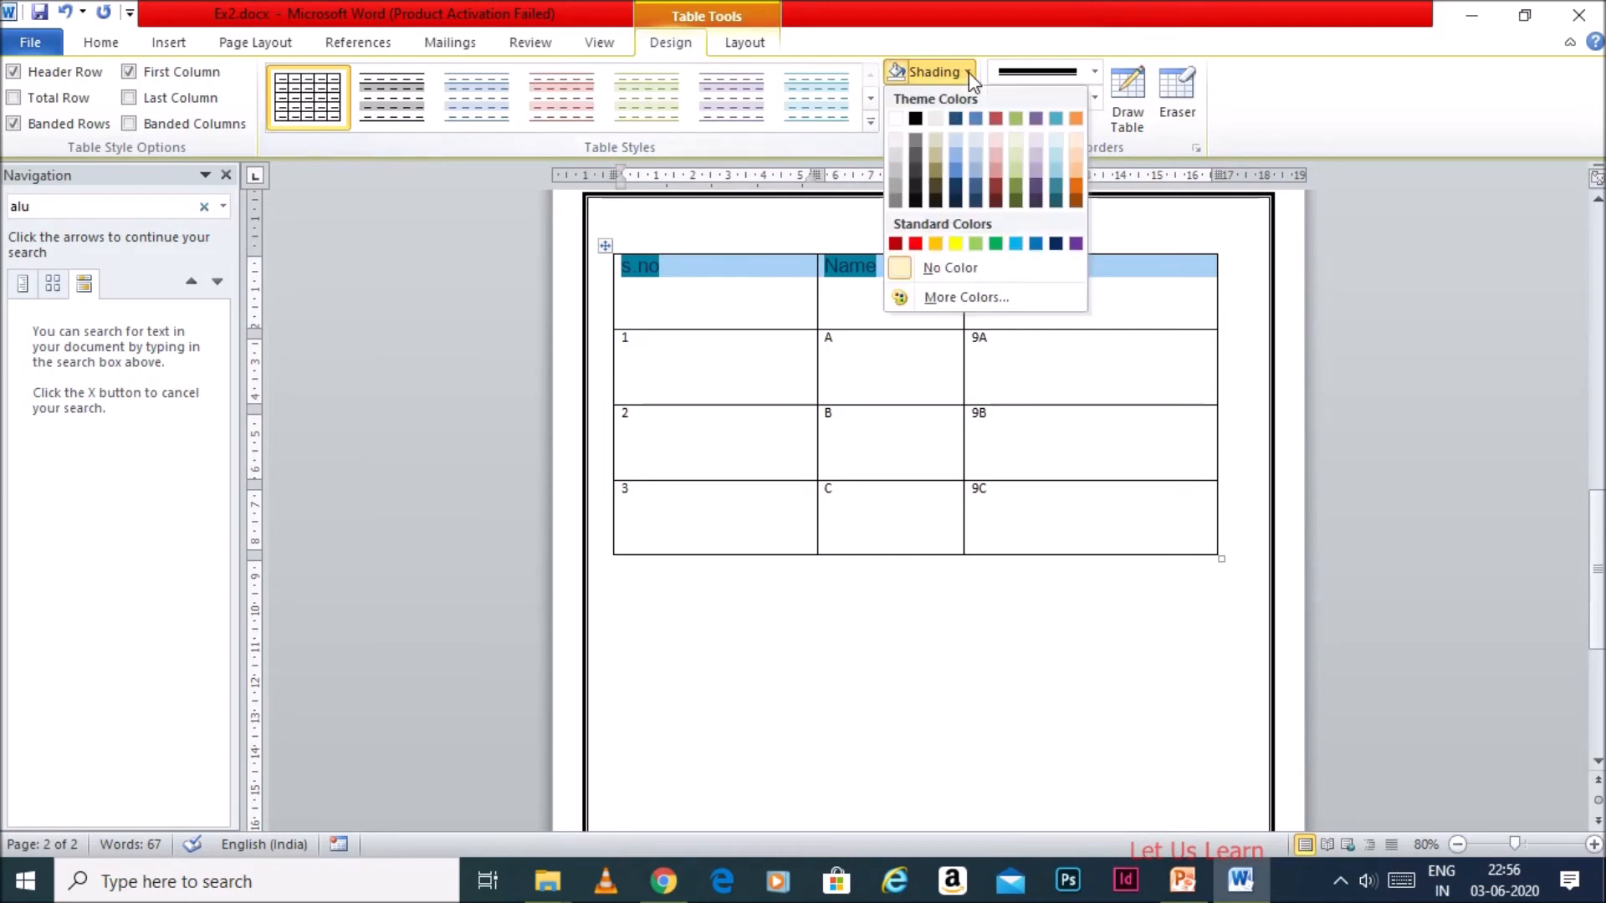
click(1001, 167)
click(750, 378)
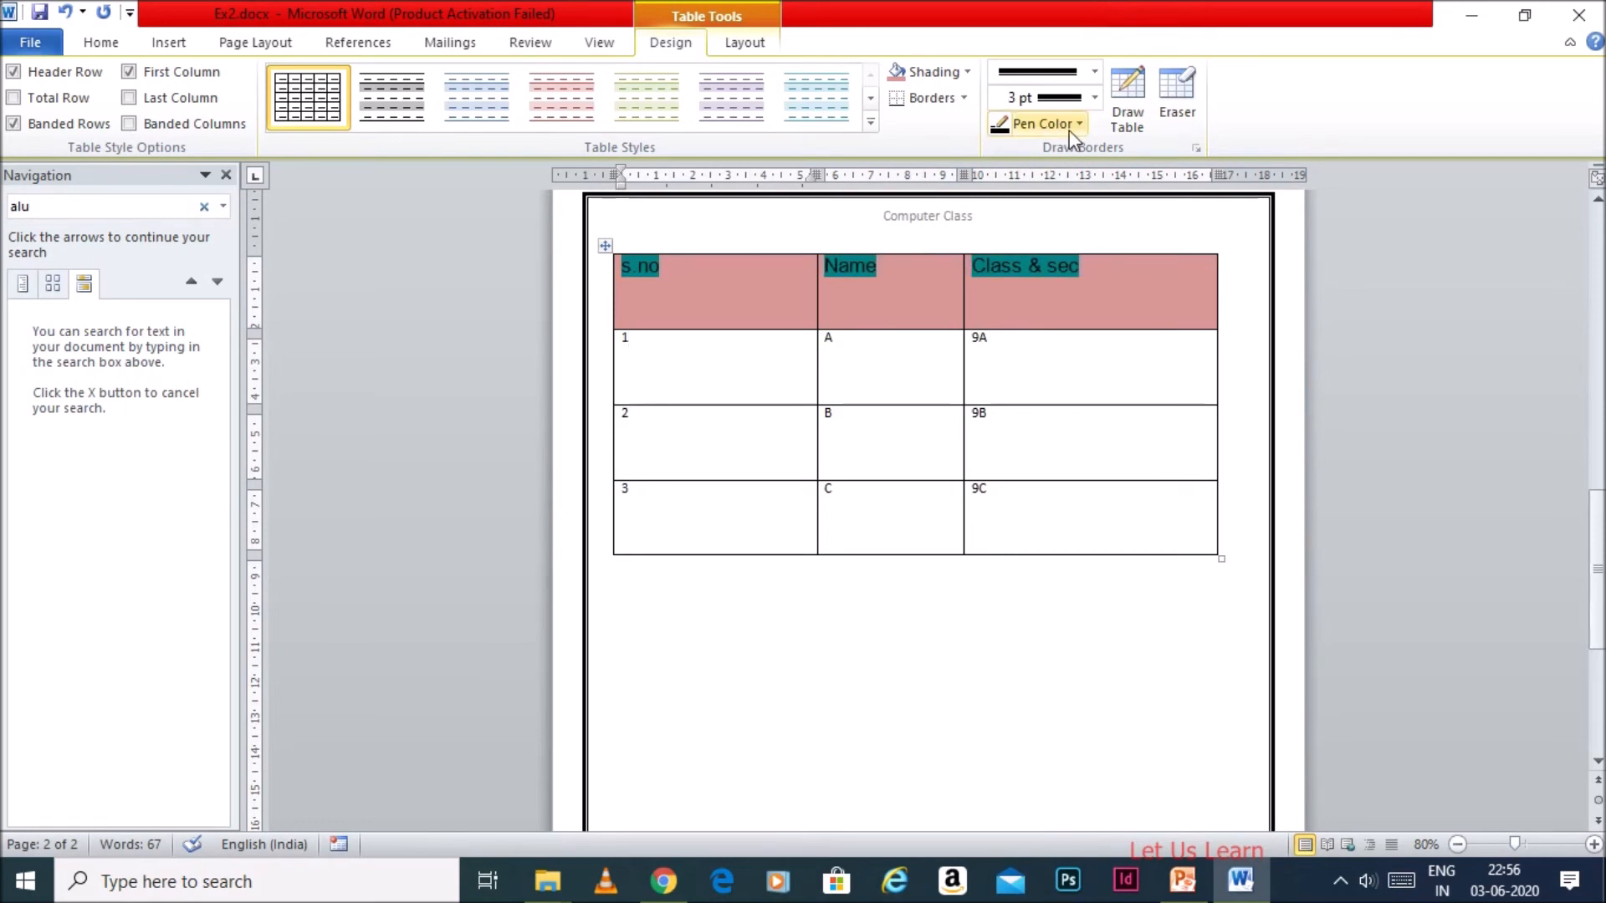
Align the numbers 1 to 3 in the s.no column to the top center of their cells
click(740, 43)
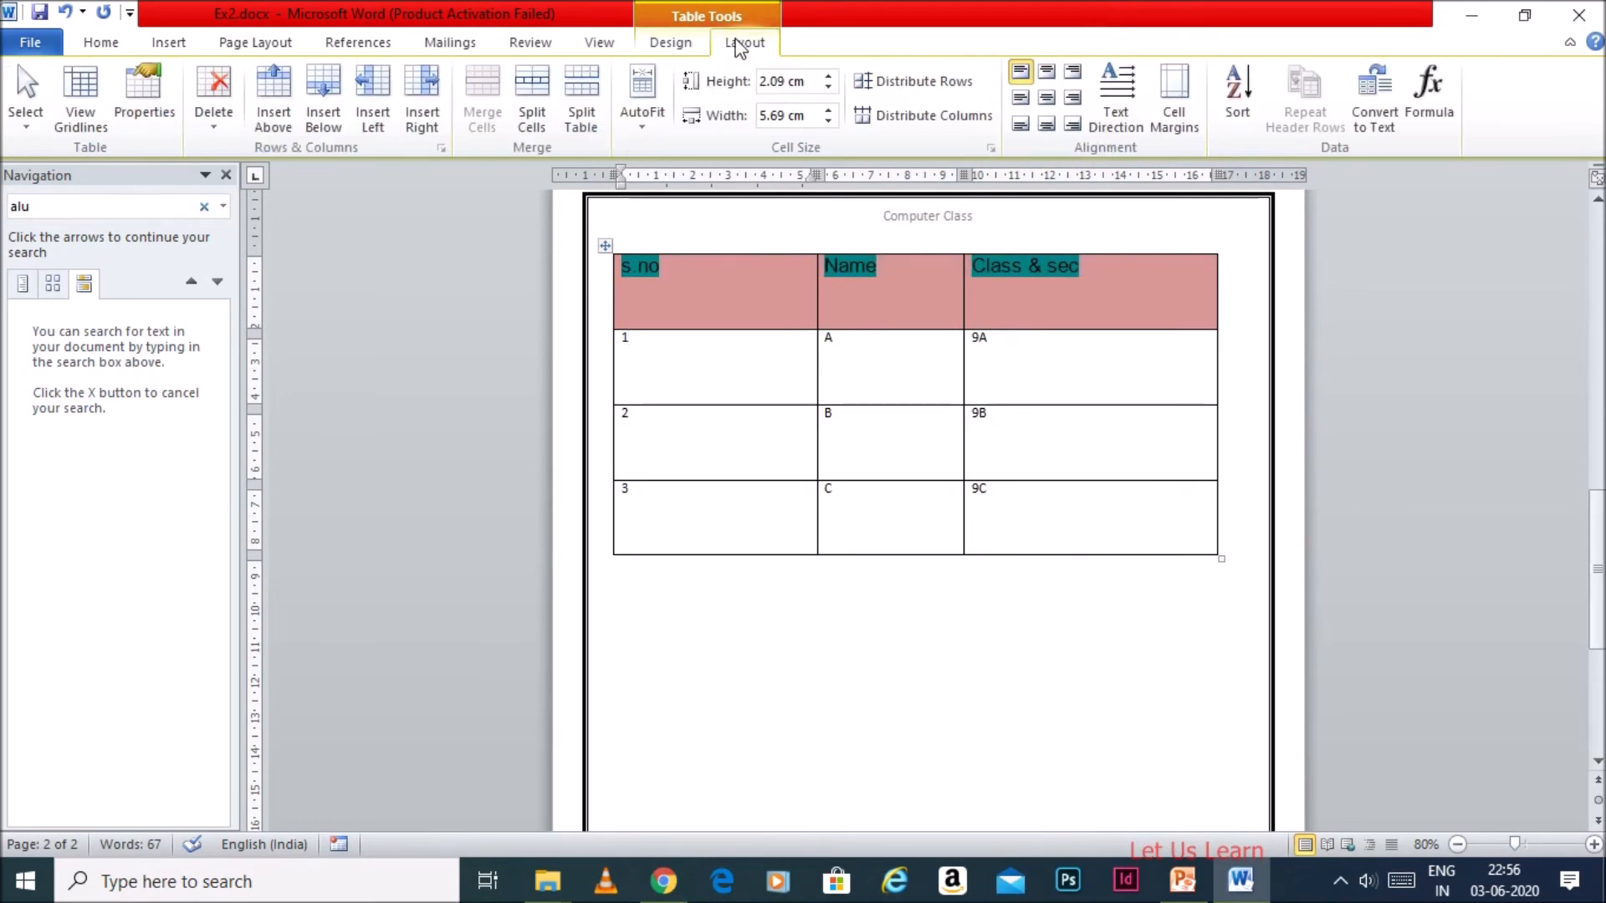
click(688, 284)
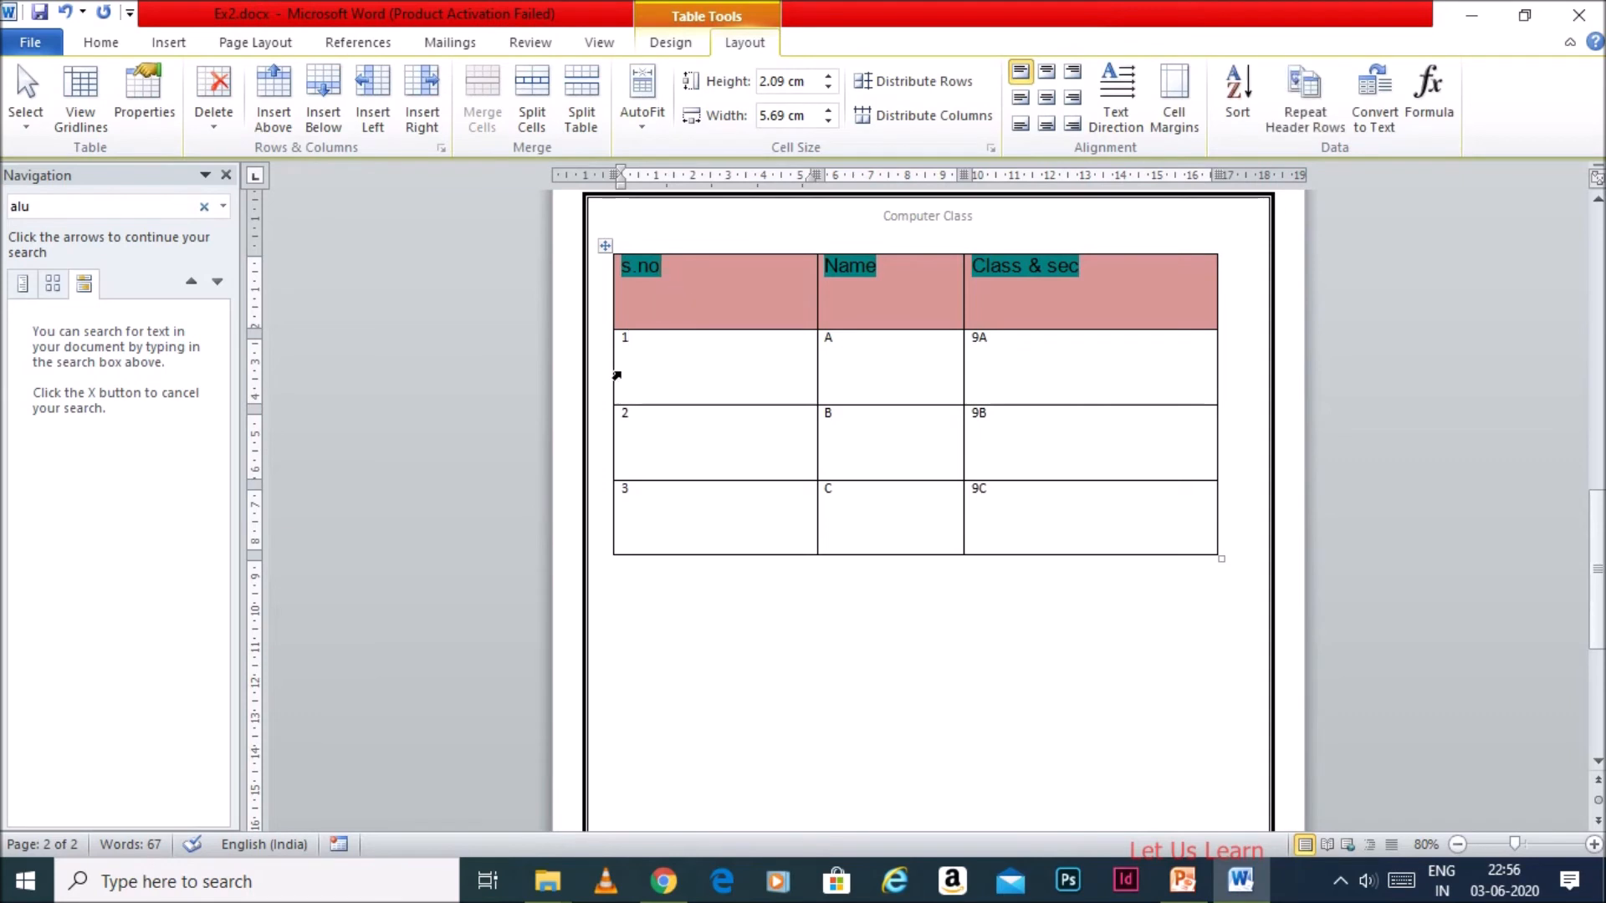
drag(645, 366, 659, 509)
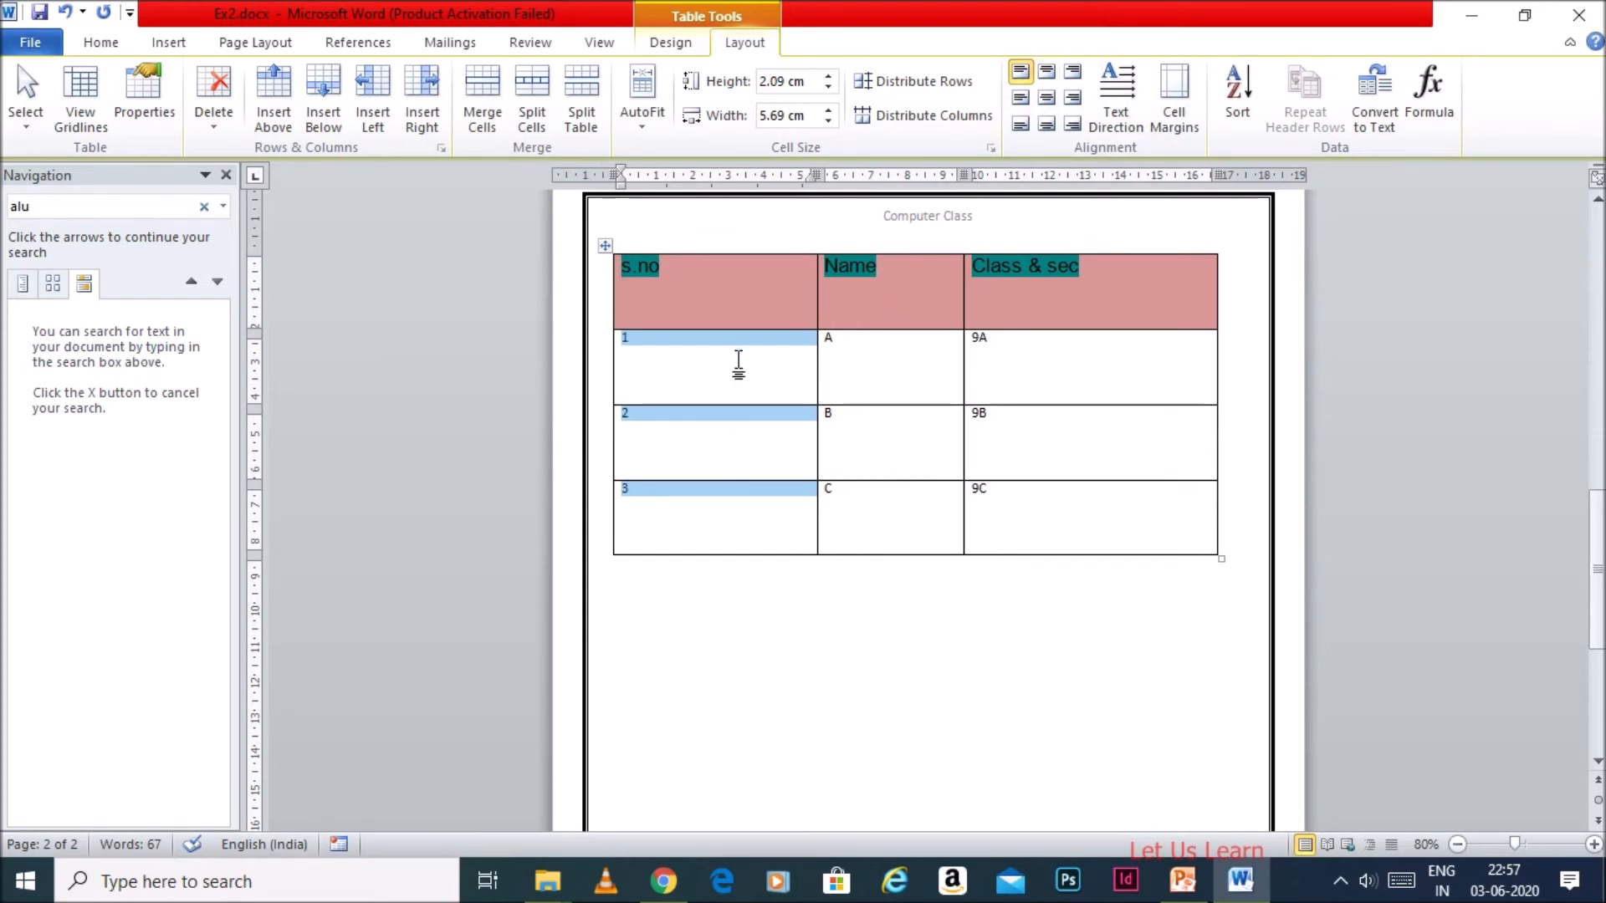
click(1048, 74)
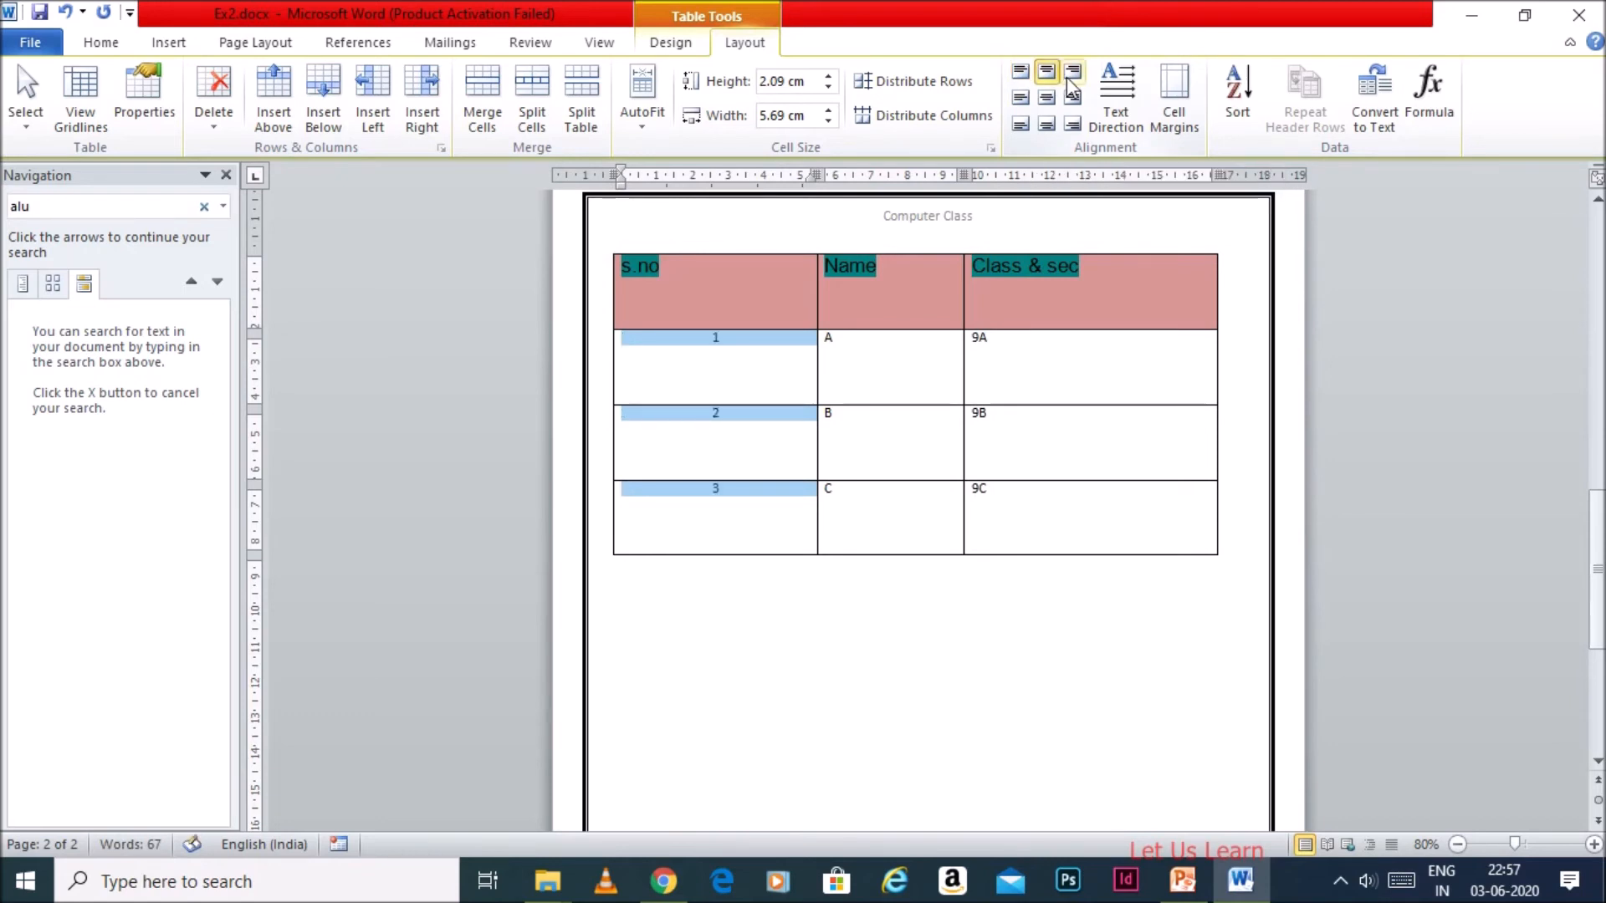
Align the numbers 1 to 3 in the s.no column to the top right of their cells
click(1074, 74)
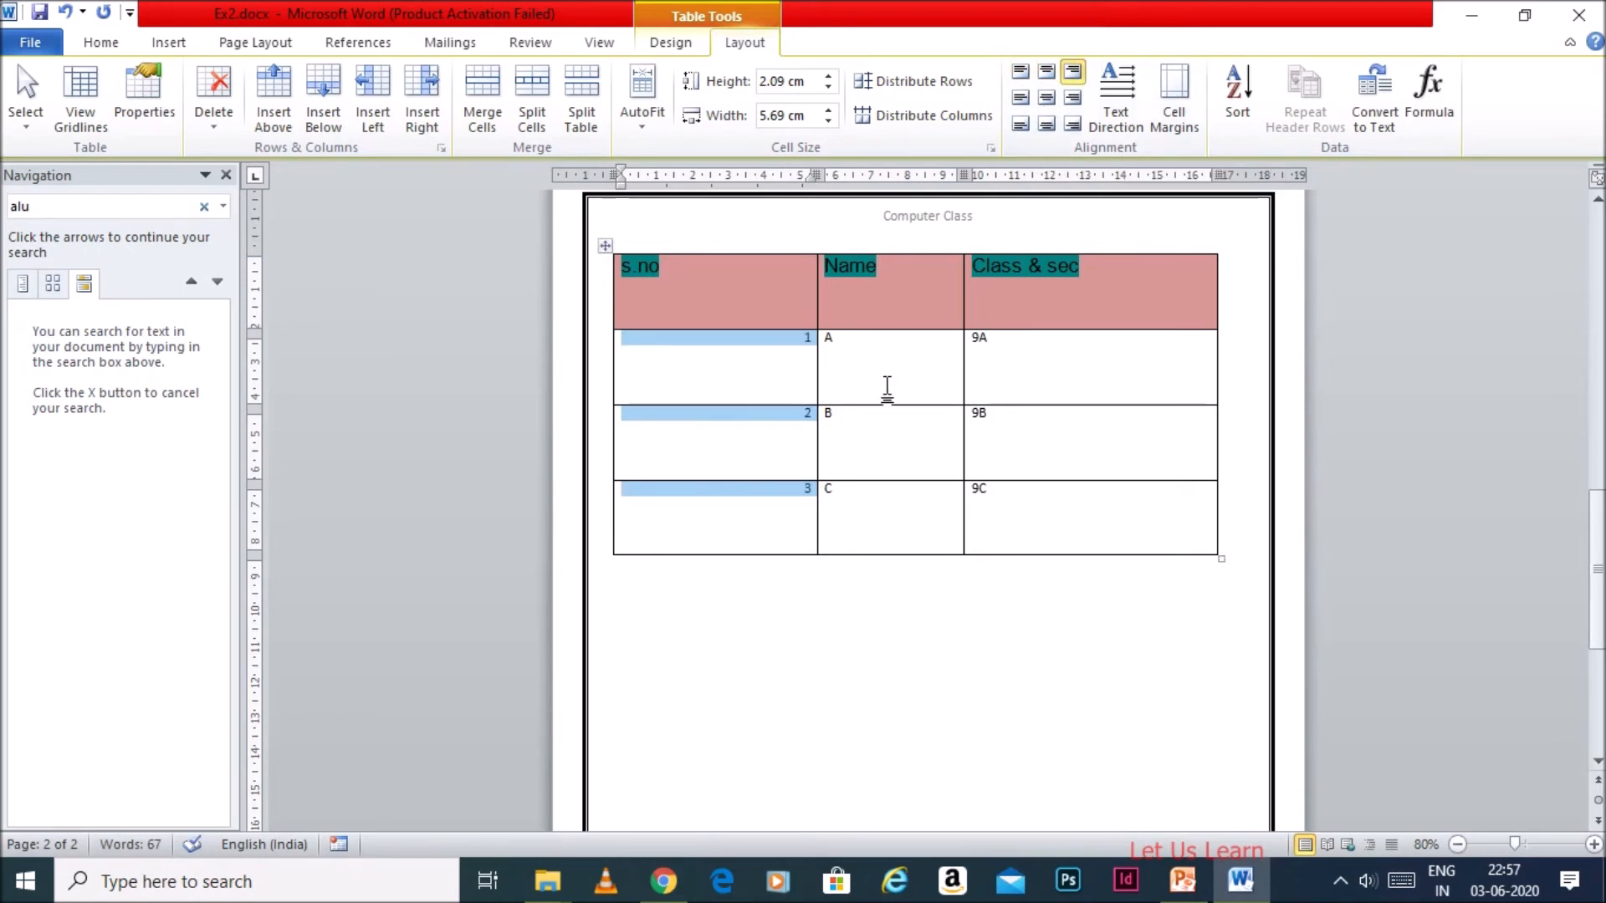
click(886, 387)
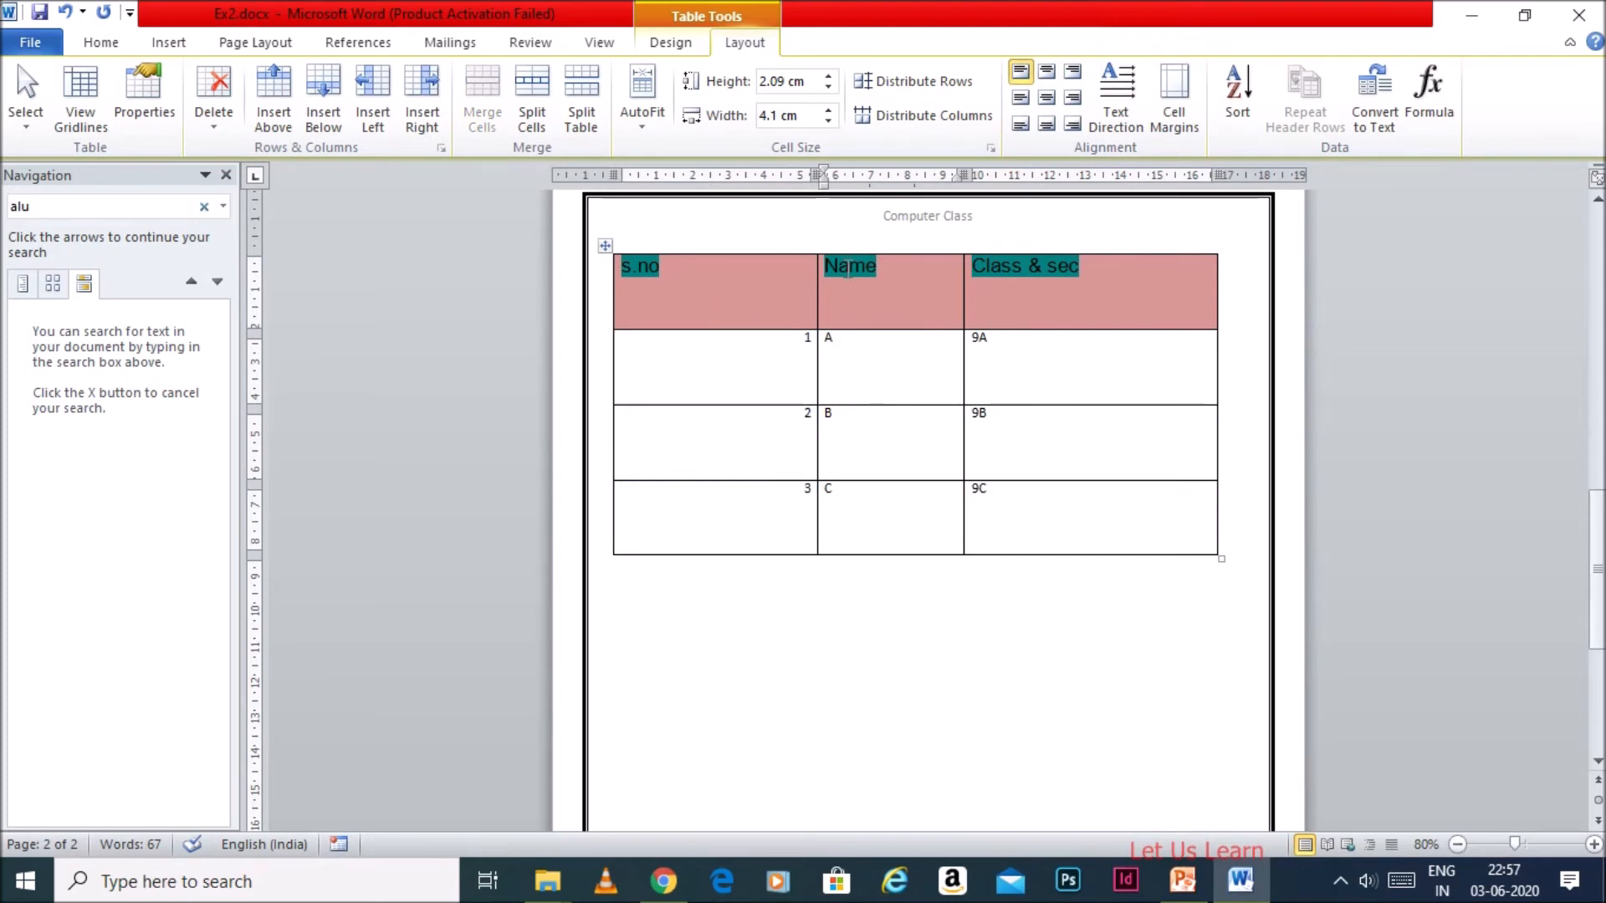
Rotate the Name header's text direction through both vertical orientations and back to horizontal
drag(898, 268, 832, 276)
click(1133, 111)
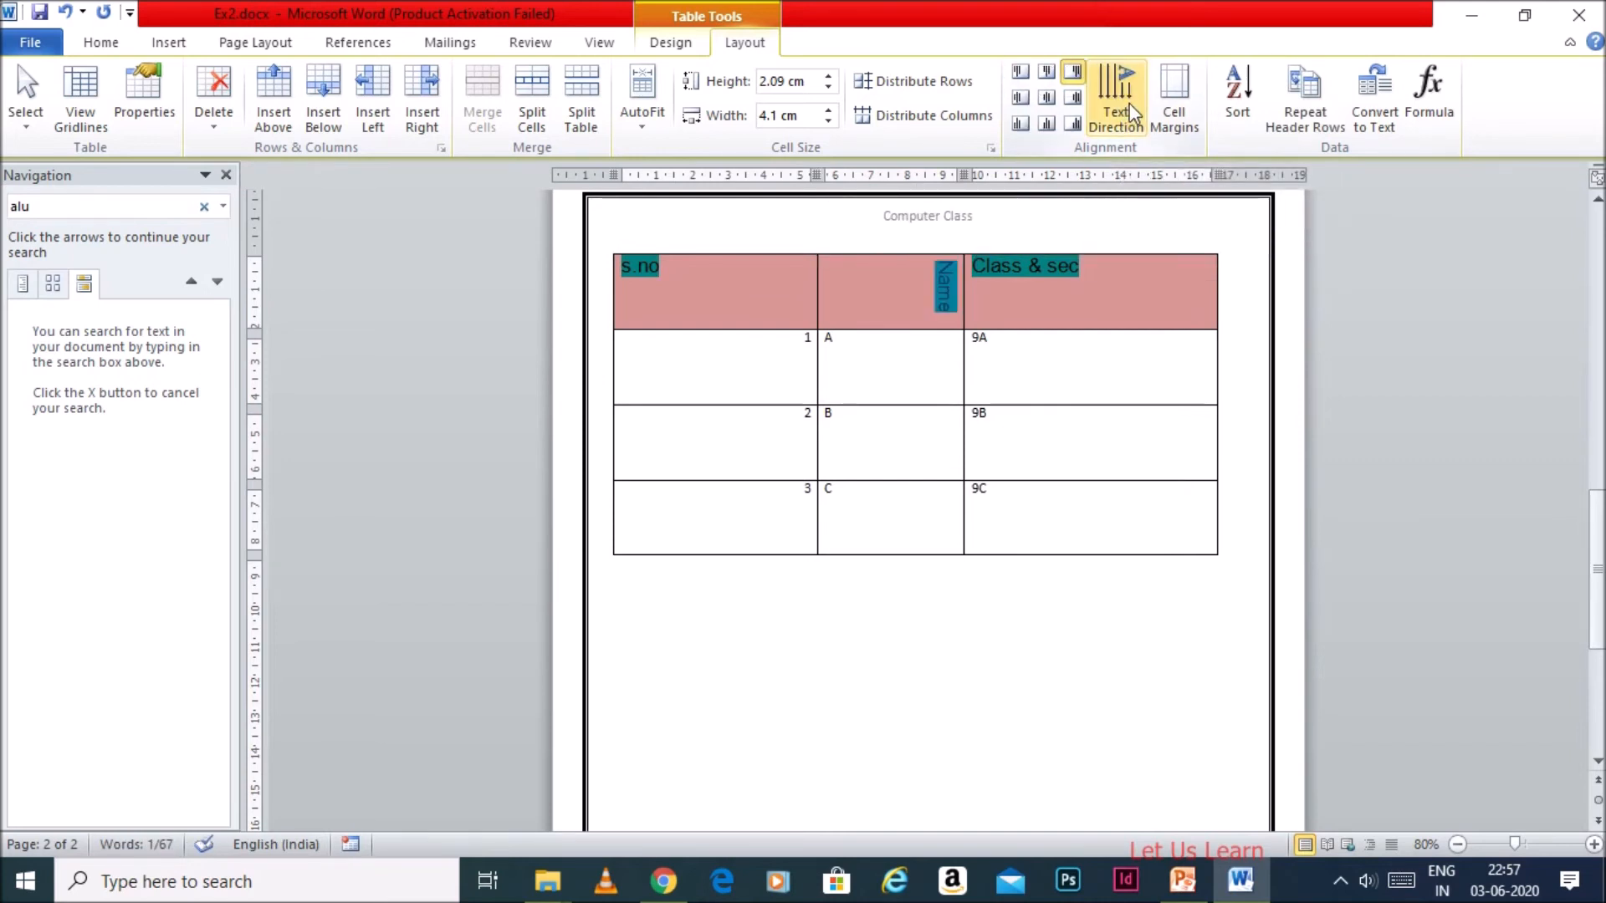
click(1133, 111)
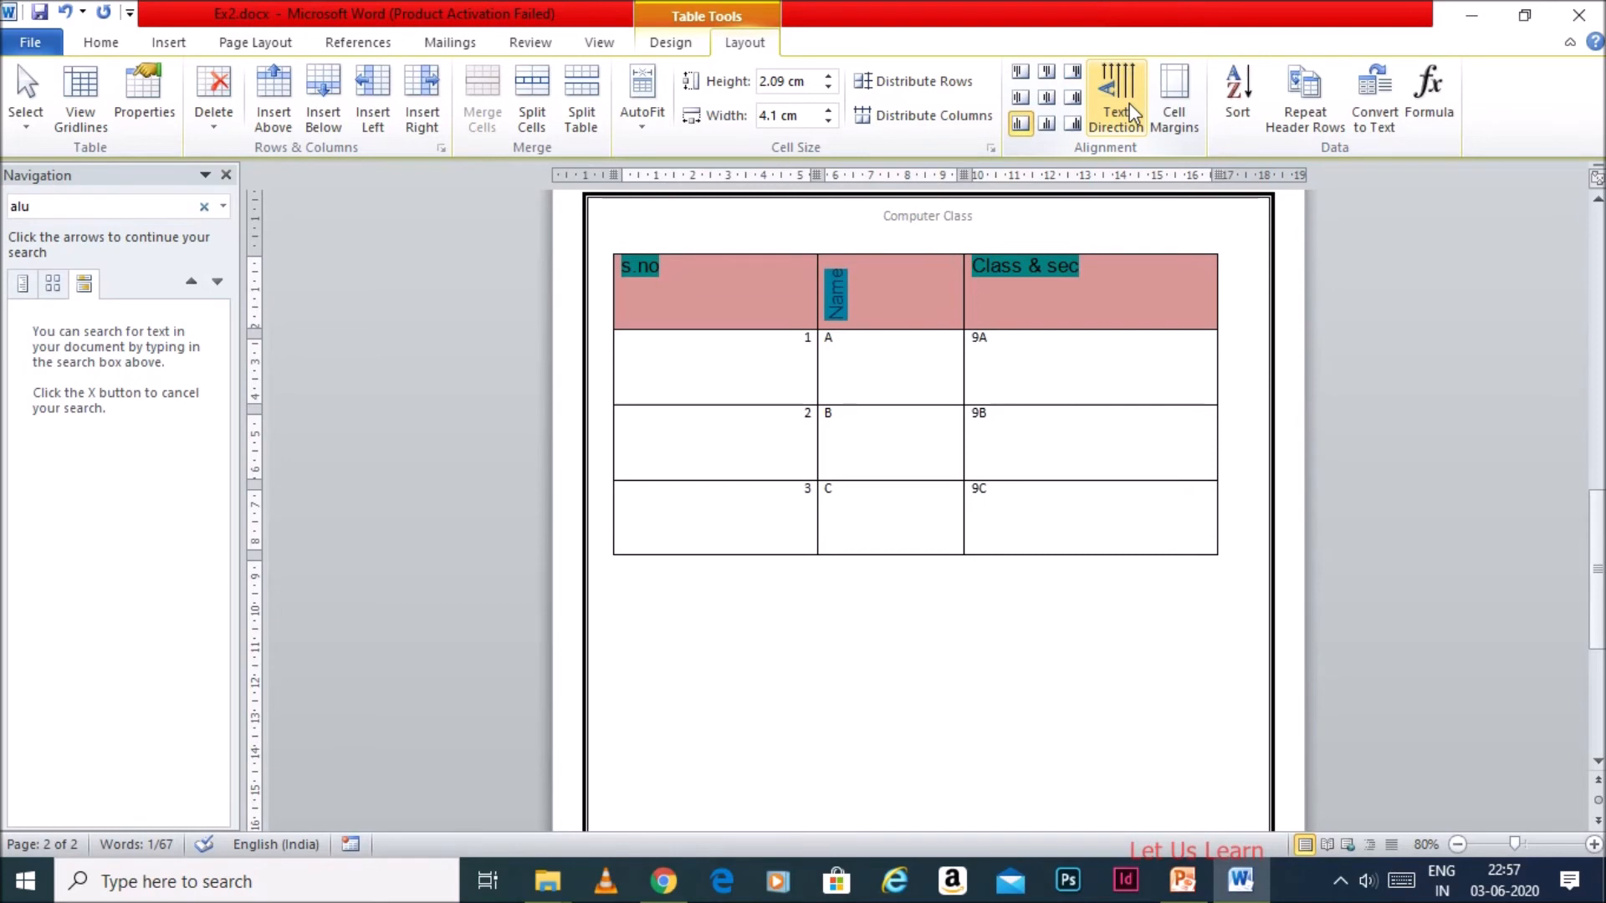
click(1133, 112)
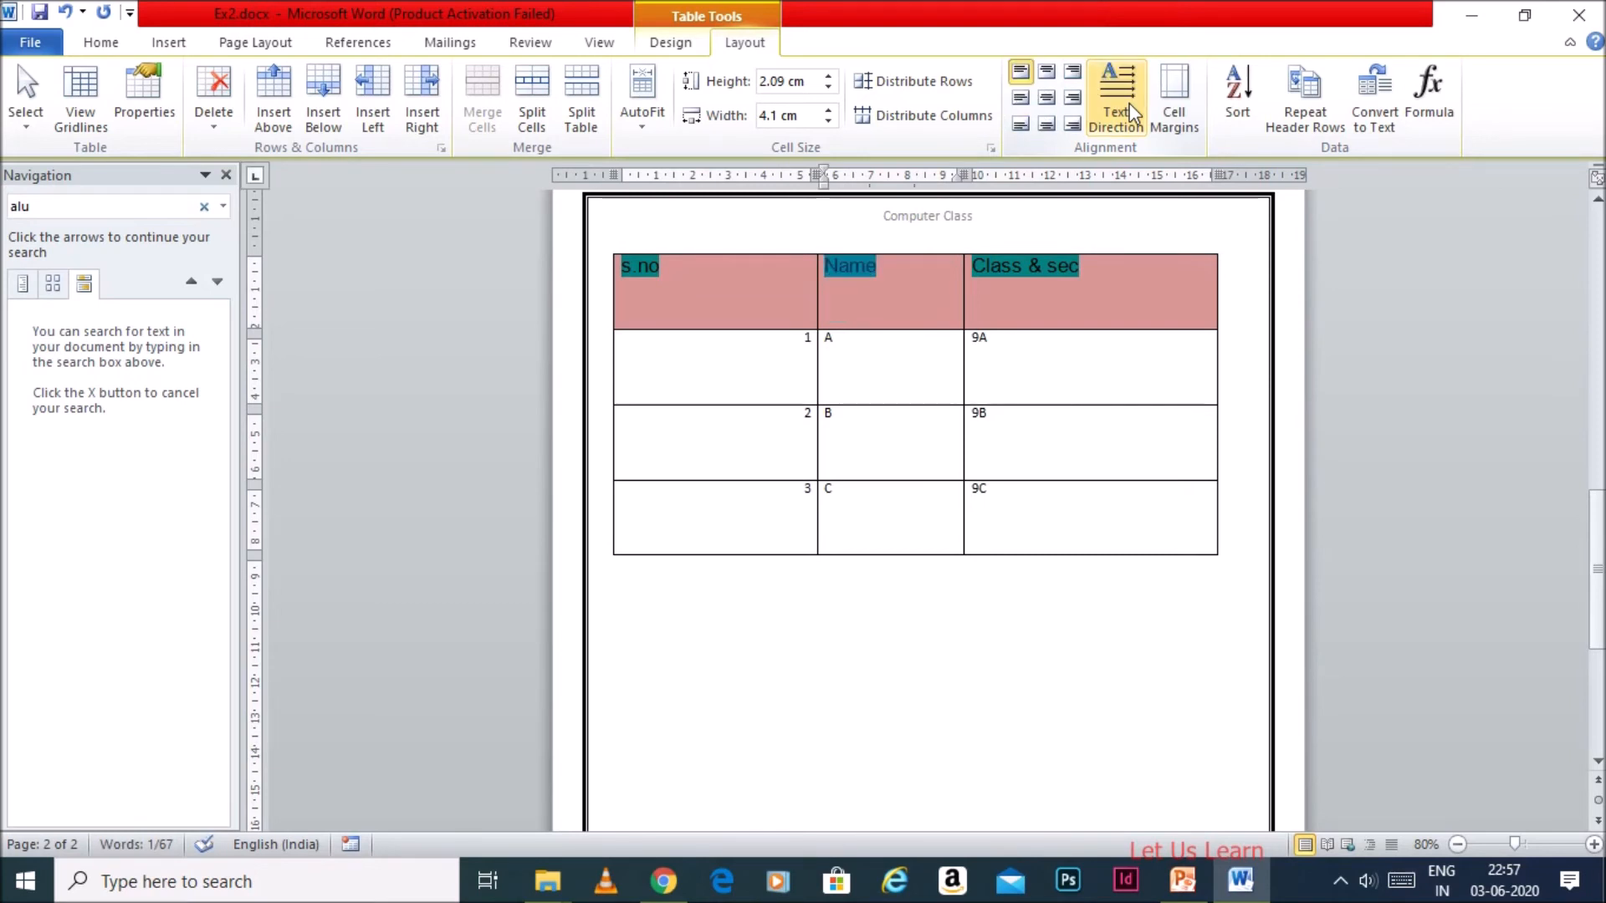
click(1018, 344)
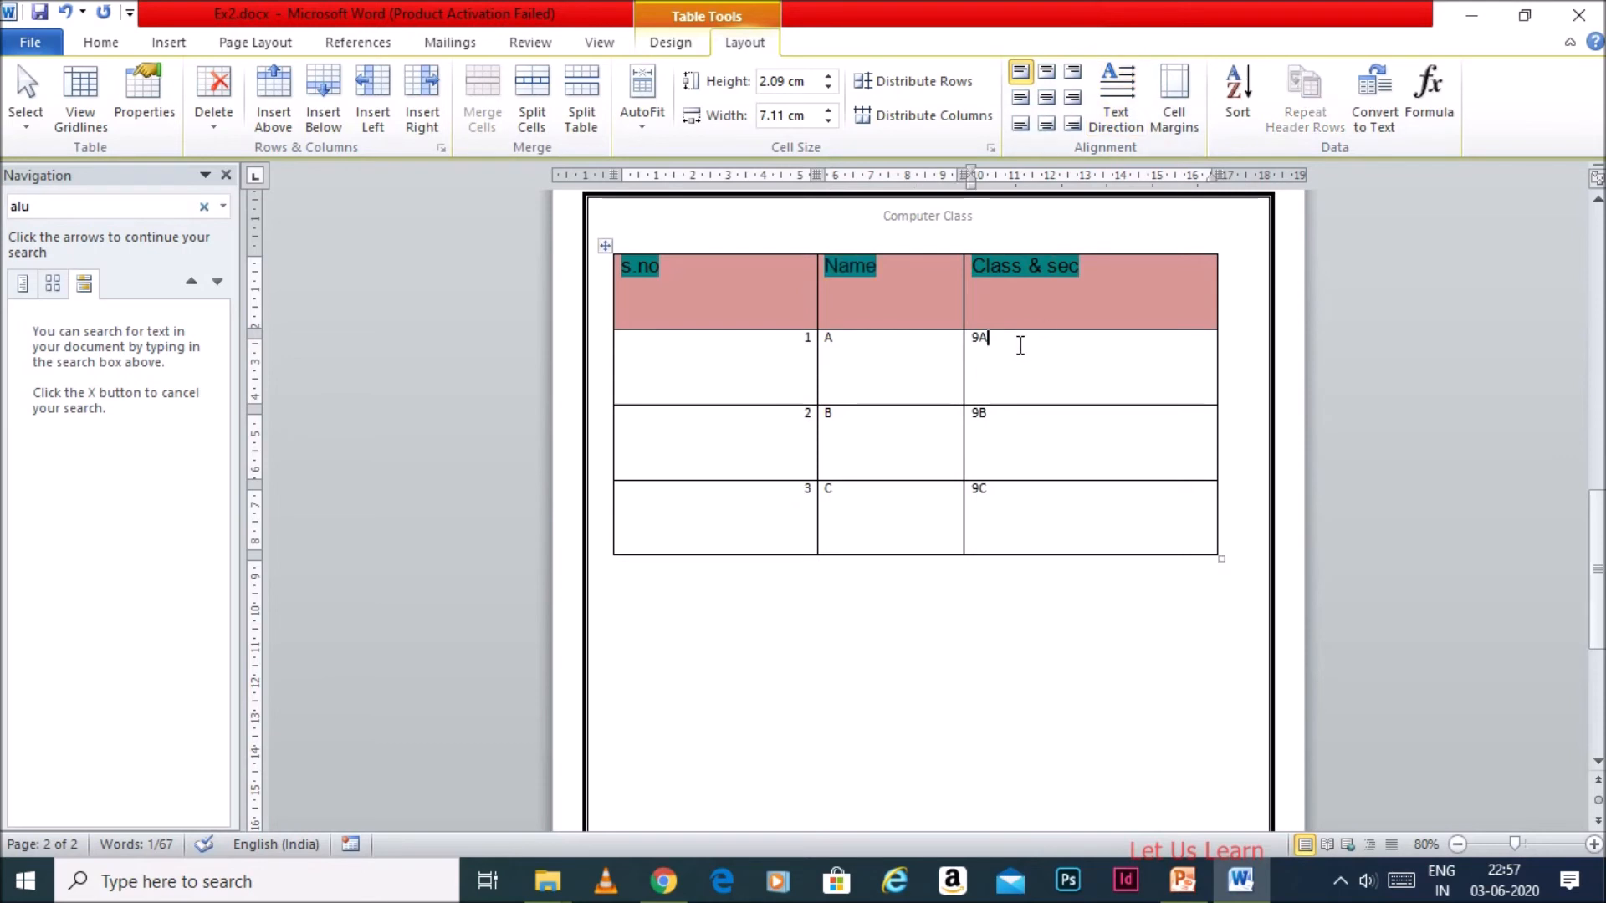
Insert a new column to the right of the Class & sec column
right_click(1031, 283)
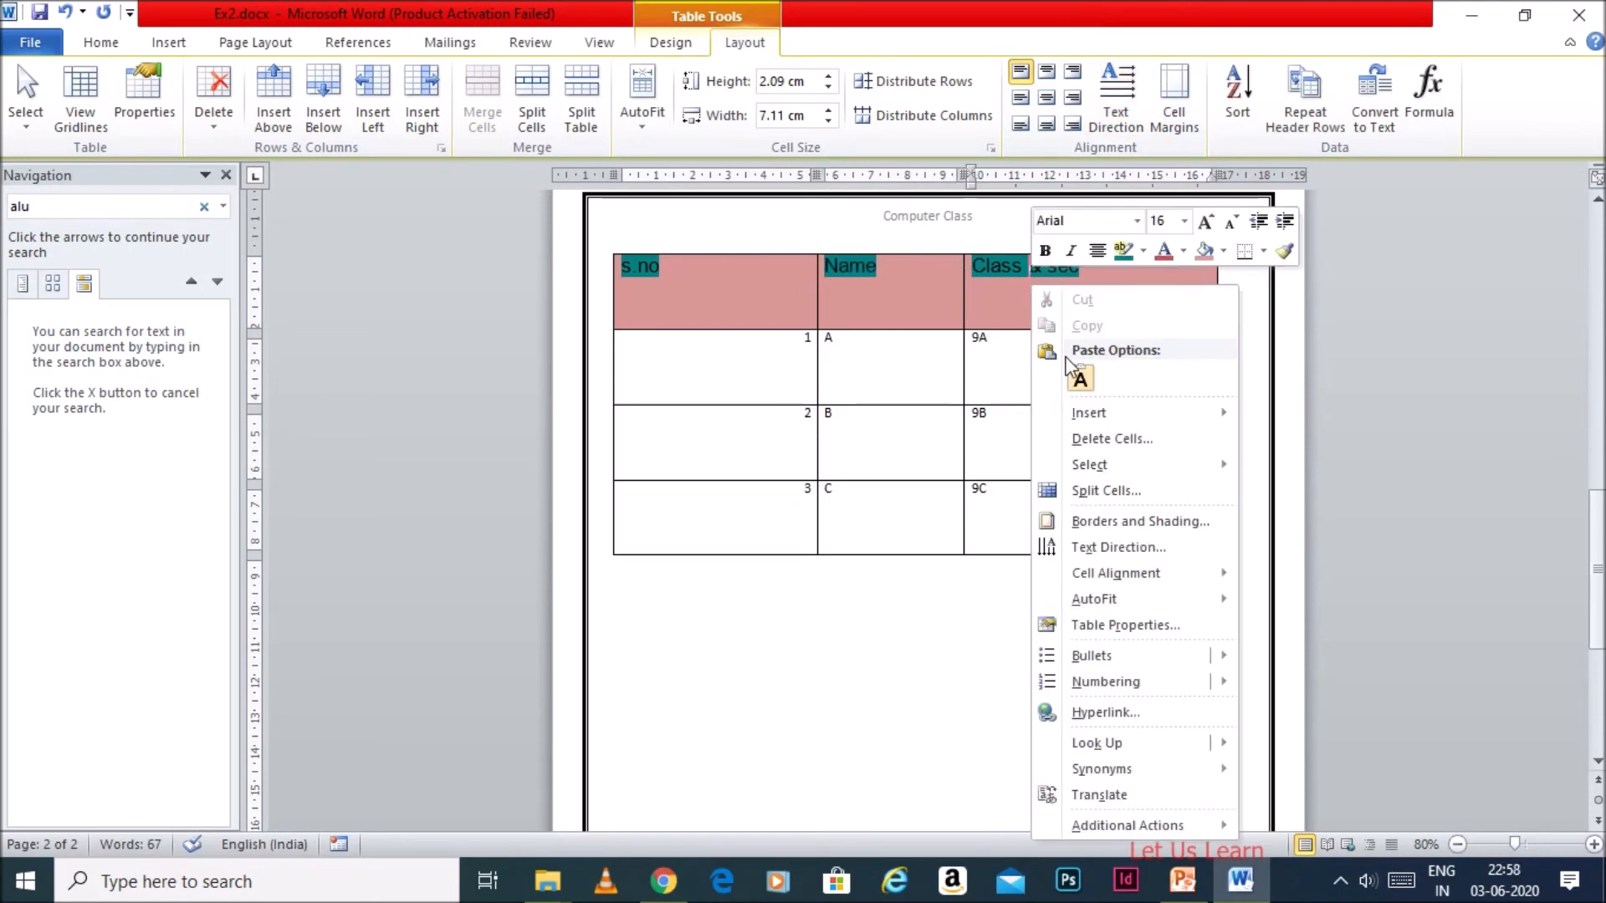
mouse_move(1084, 420)
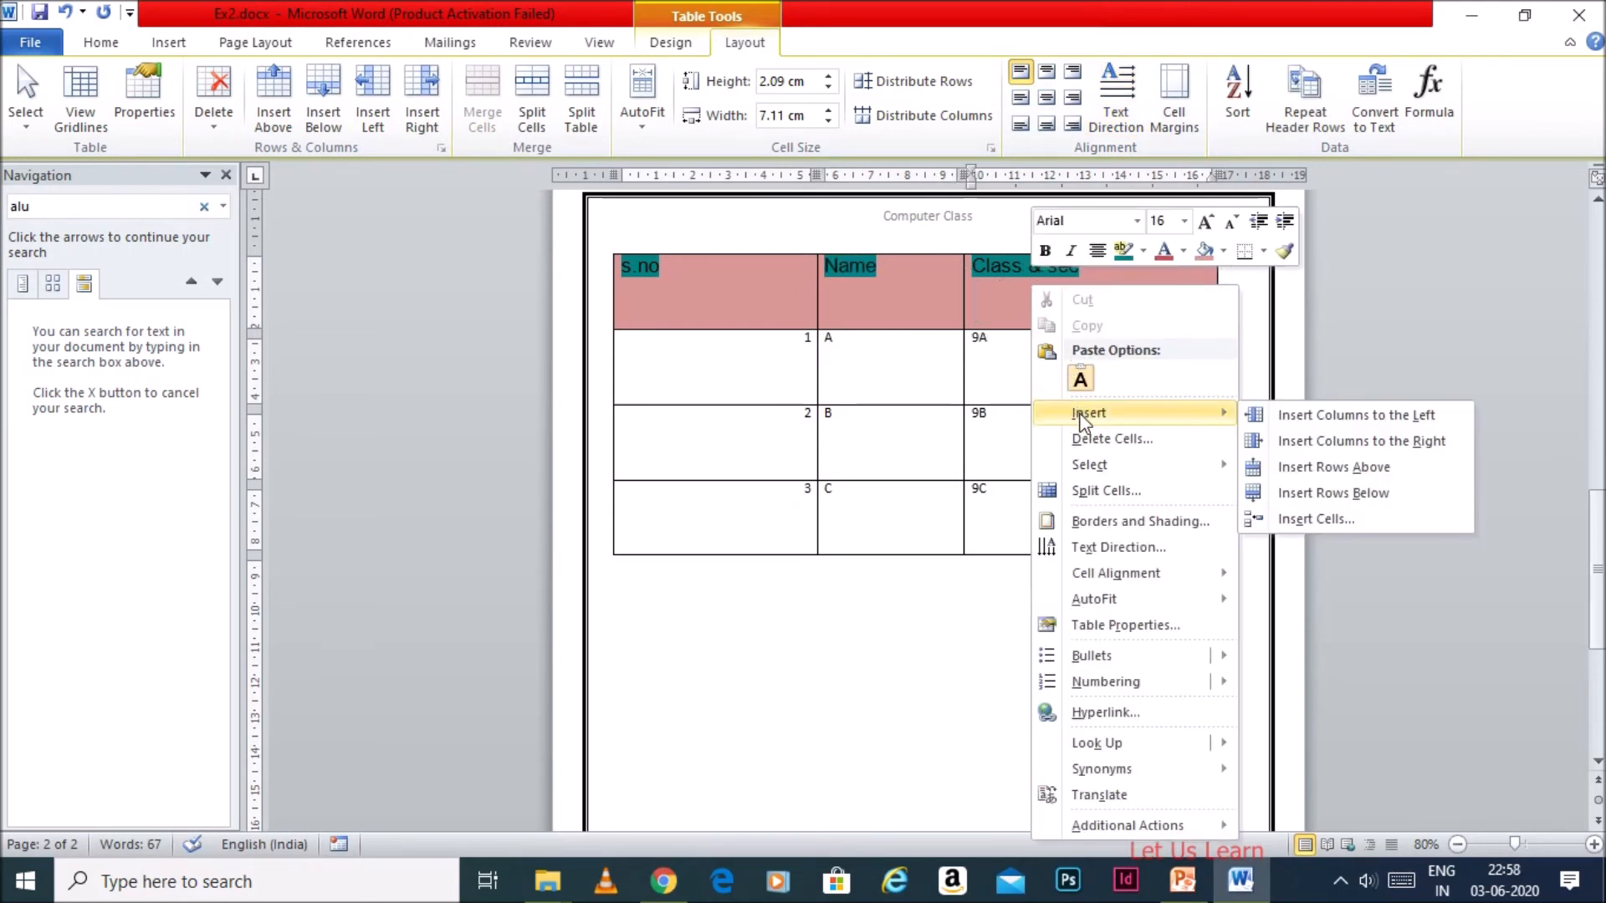
click(1329, 441)
click(1155, 284)
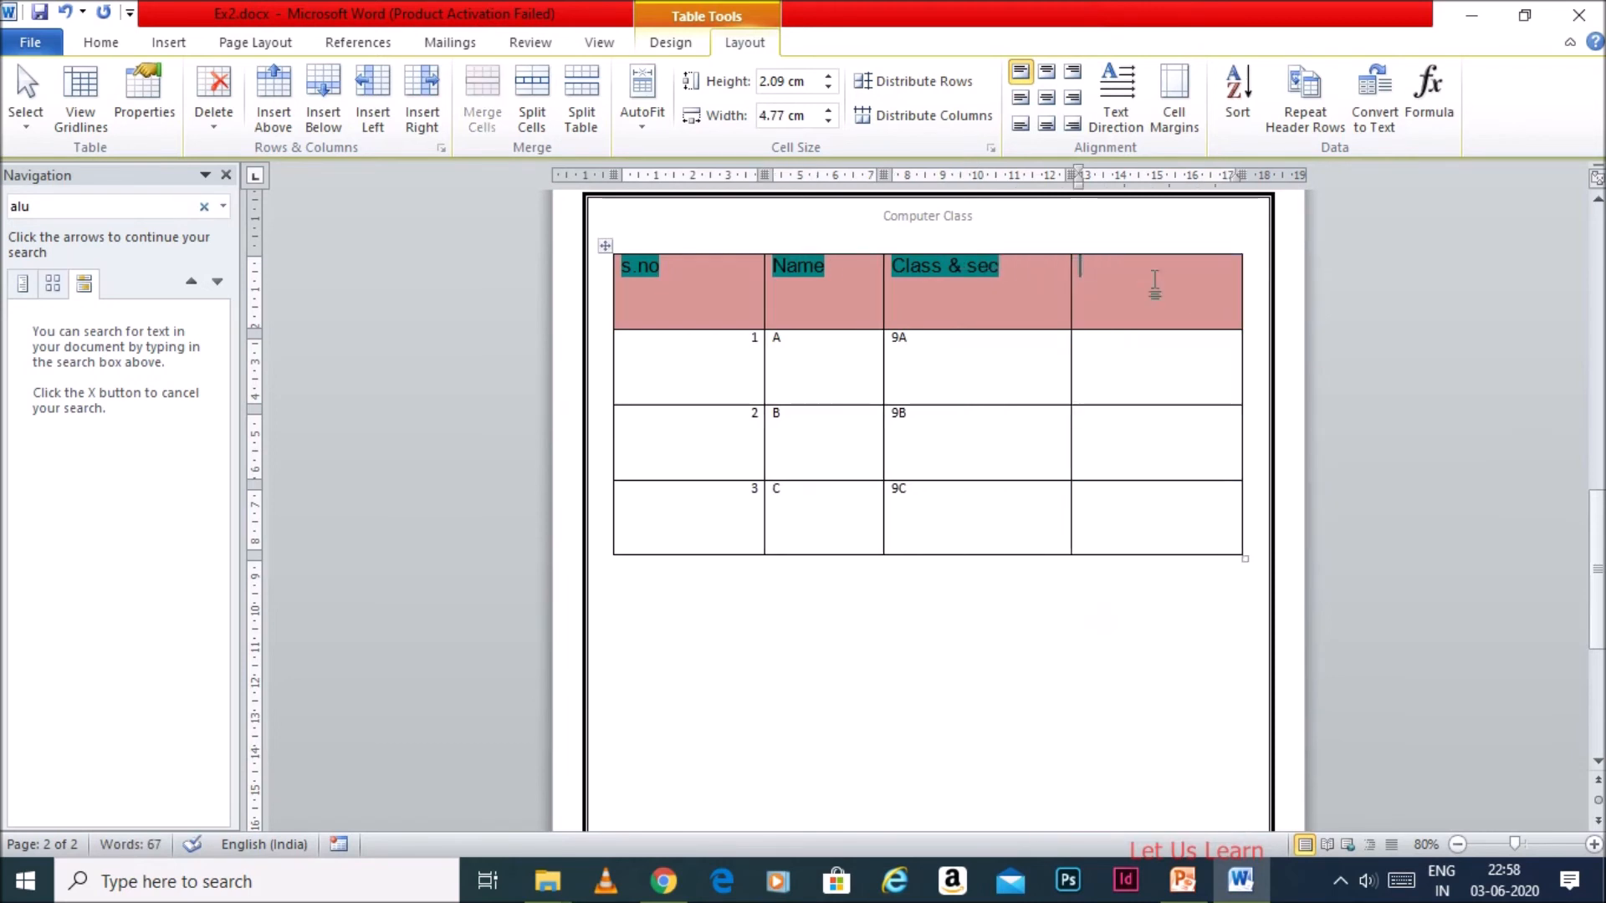
Insert an empty row below row 3 of the table
click(685, 531)
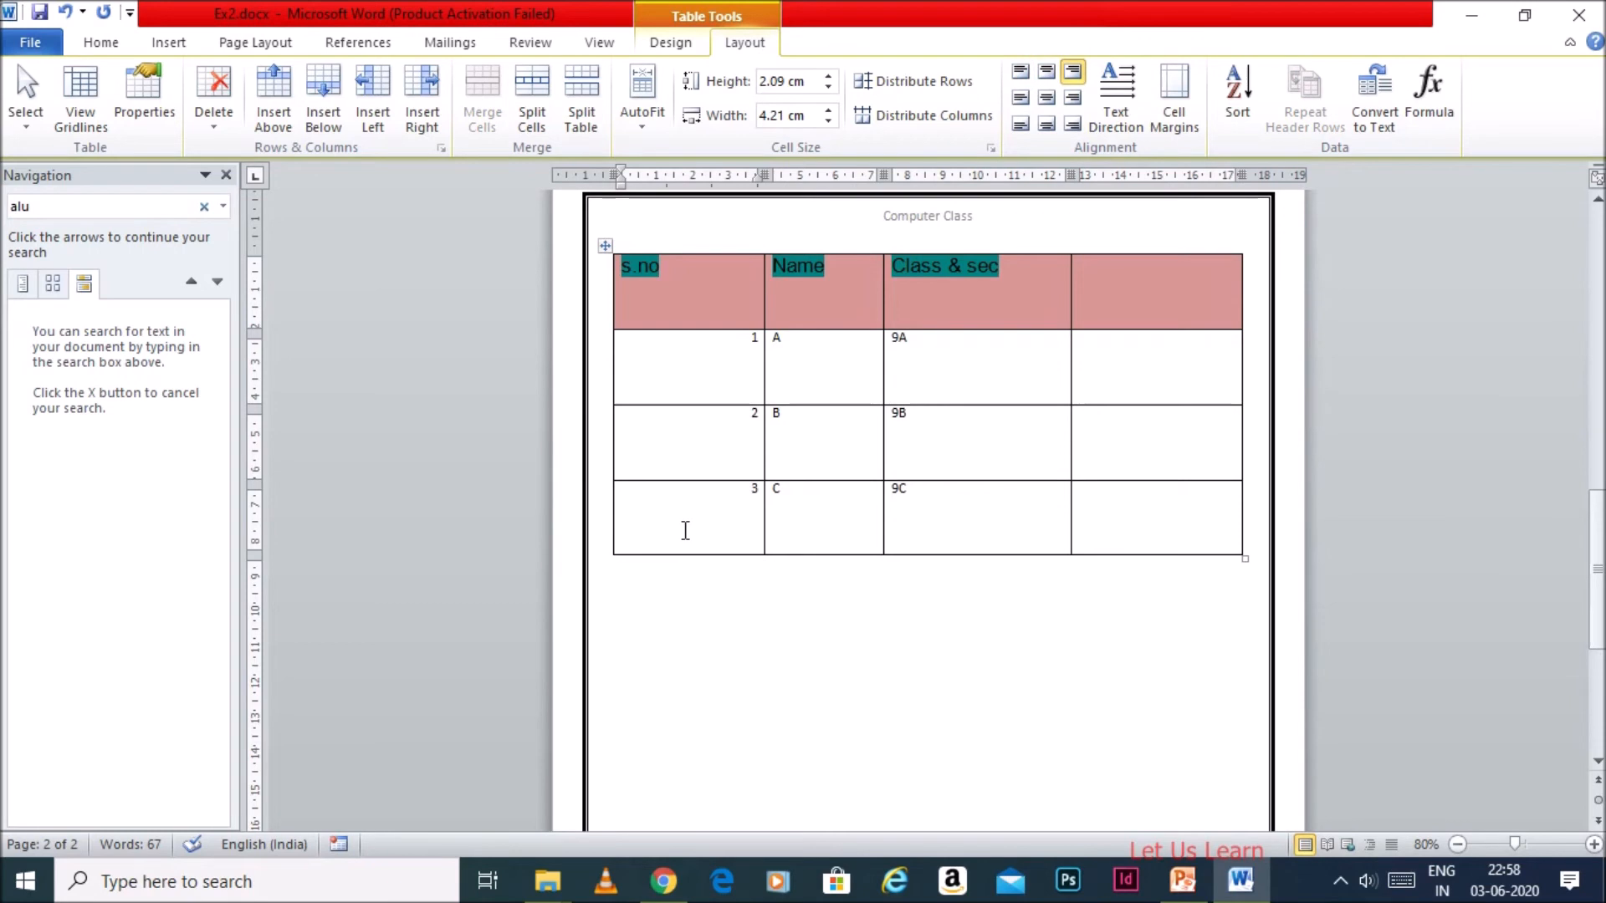
right_click(685, 530)
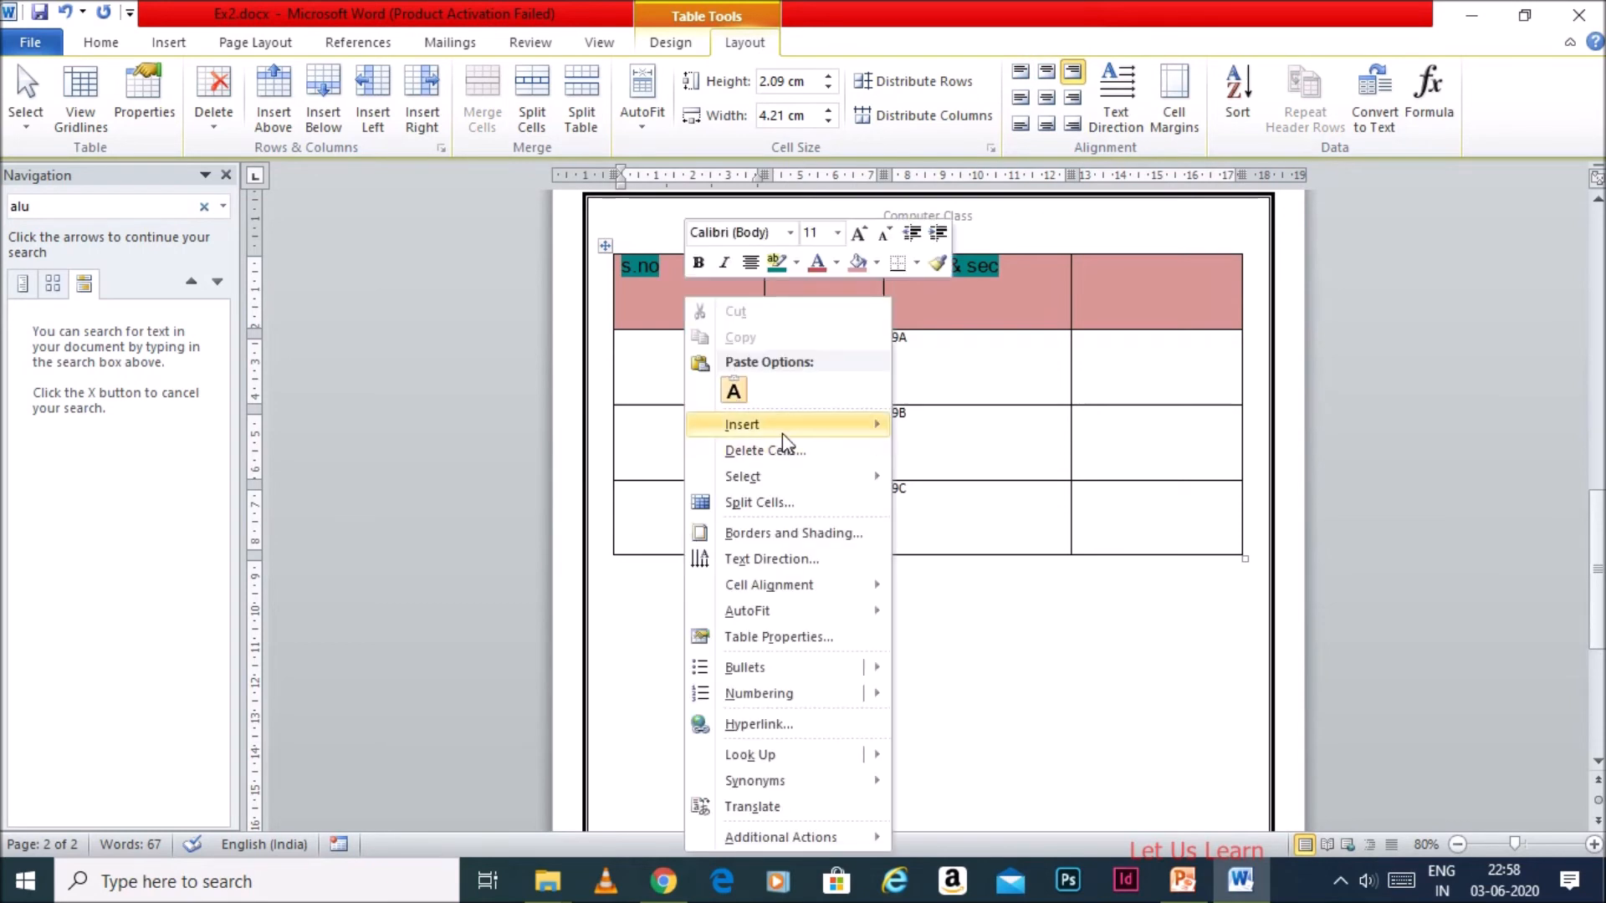
mouse_move(782, 434)
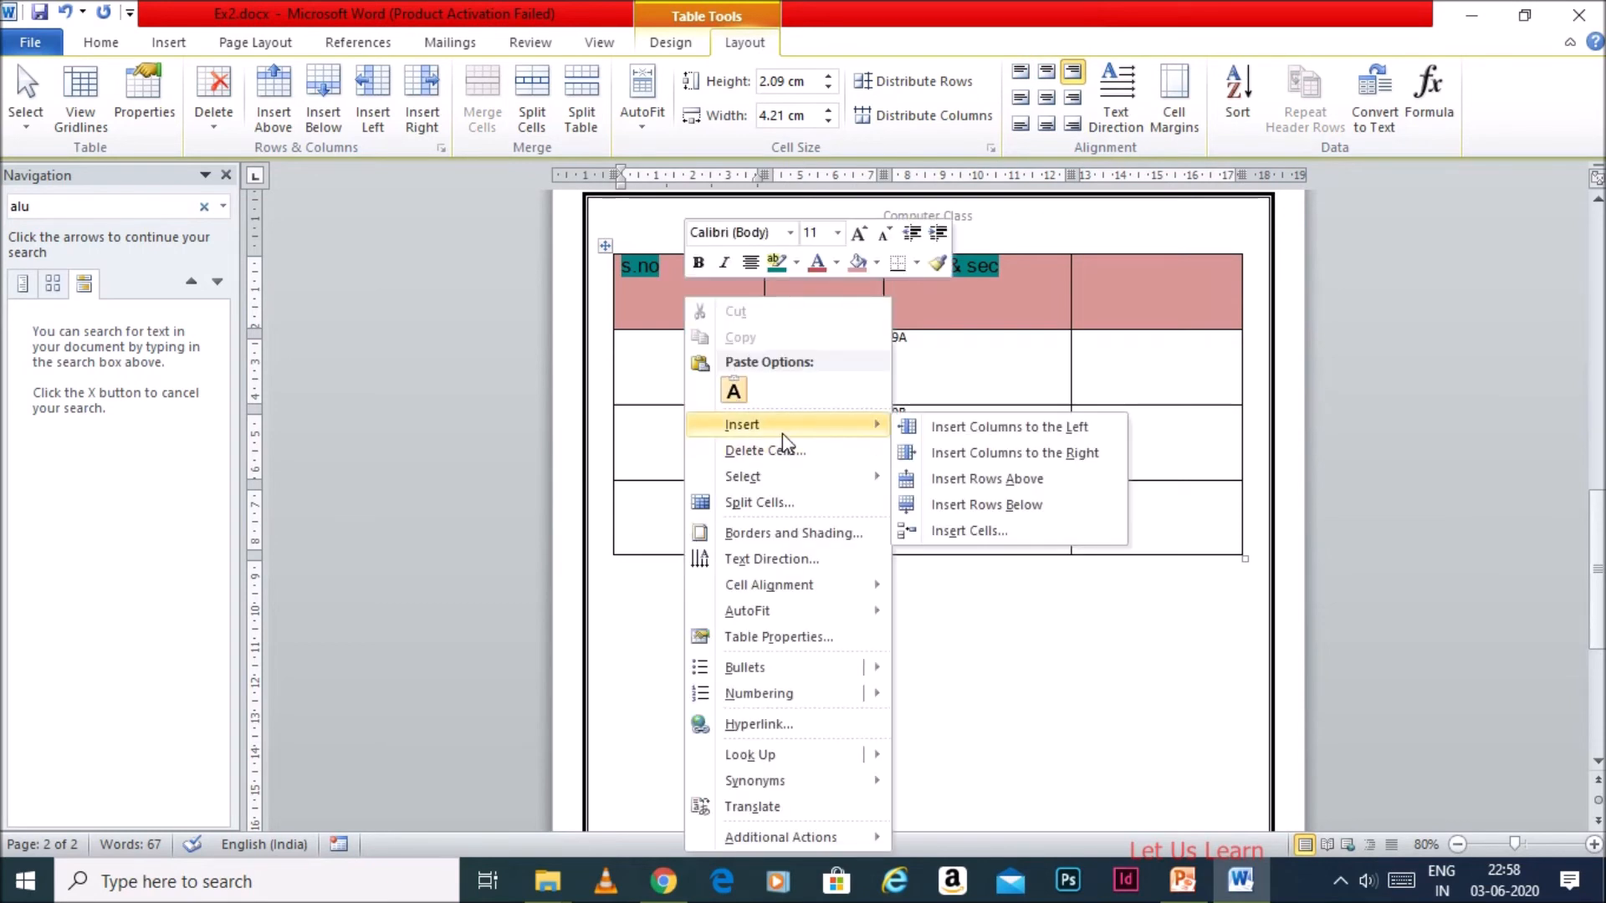
click(975, 512)
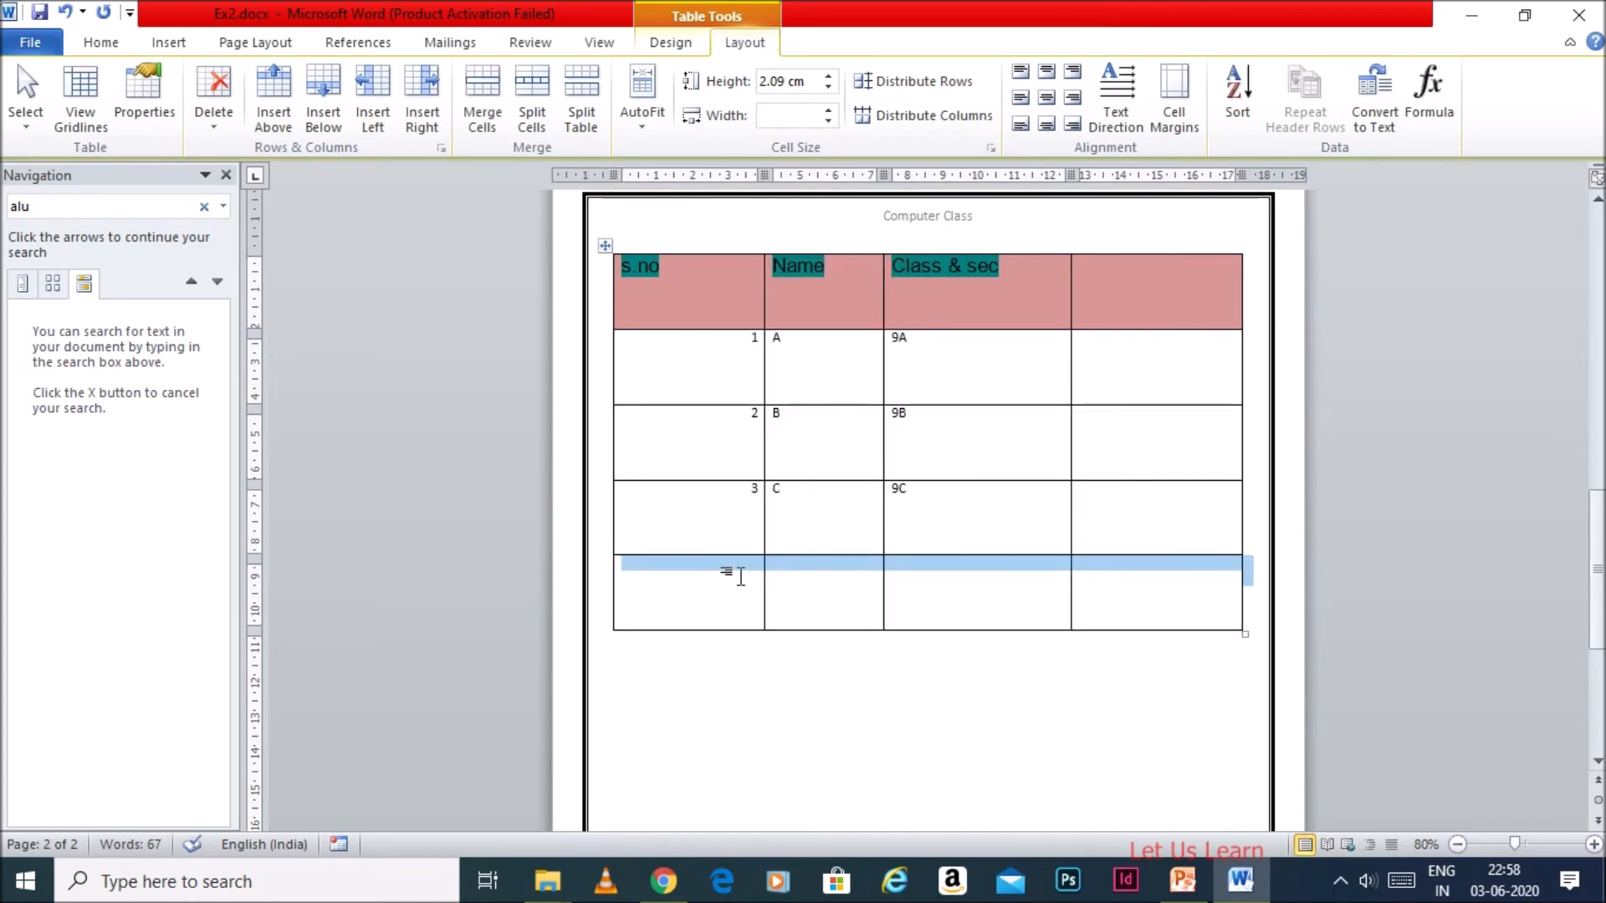
click(740, 577)
Apply 3 pt dark red outside borders to the whole table
click(1031, 276)
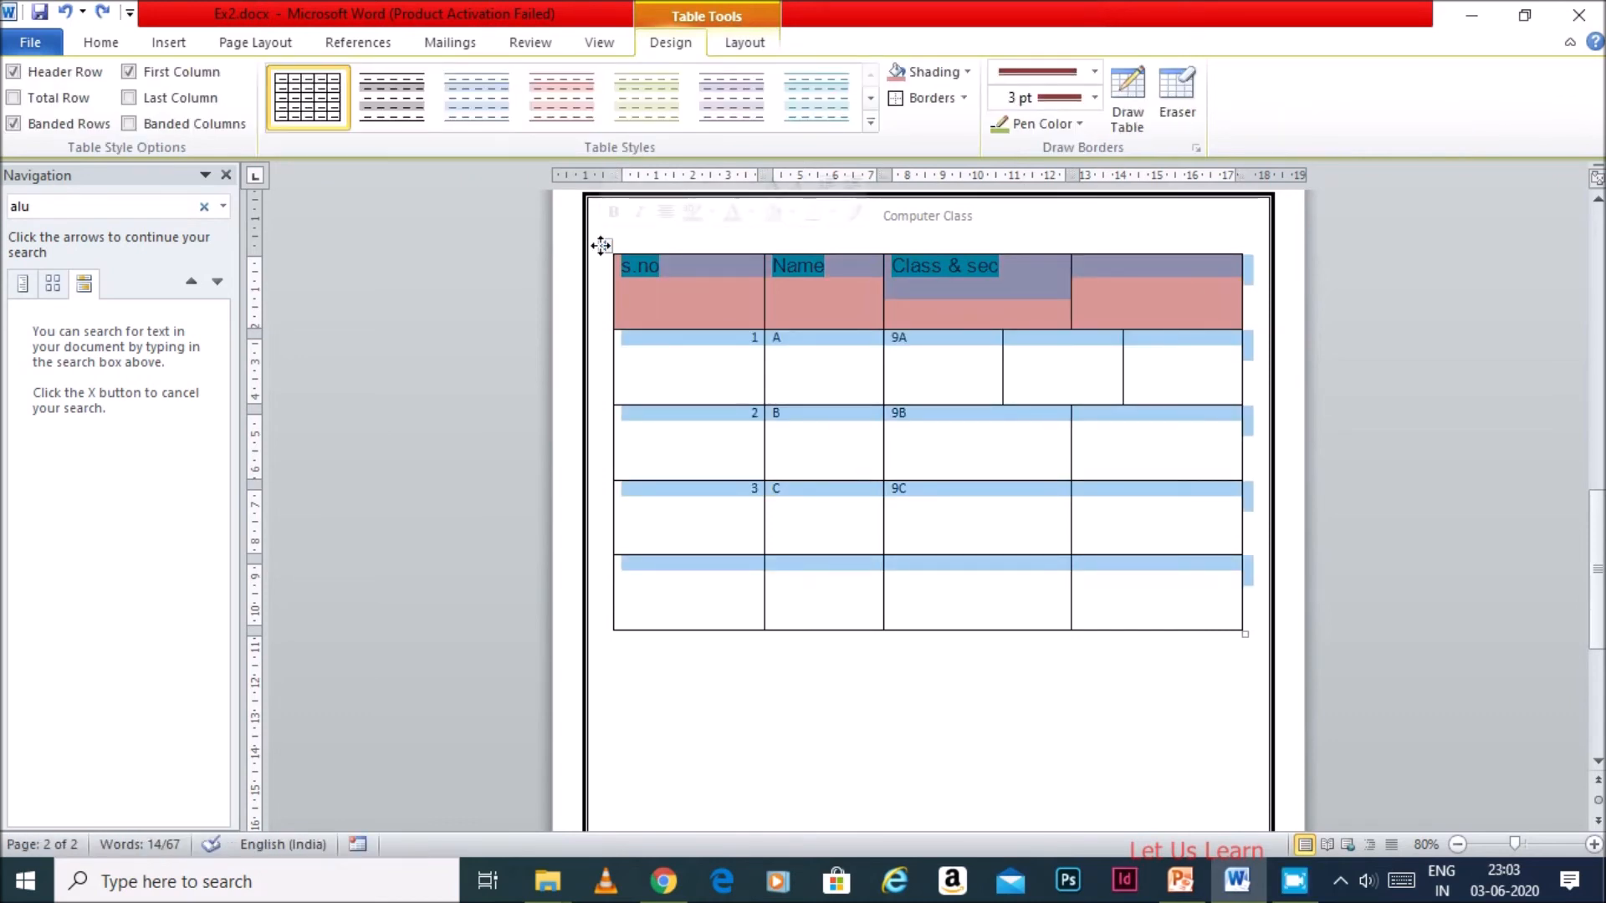
click(964, 97)
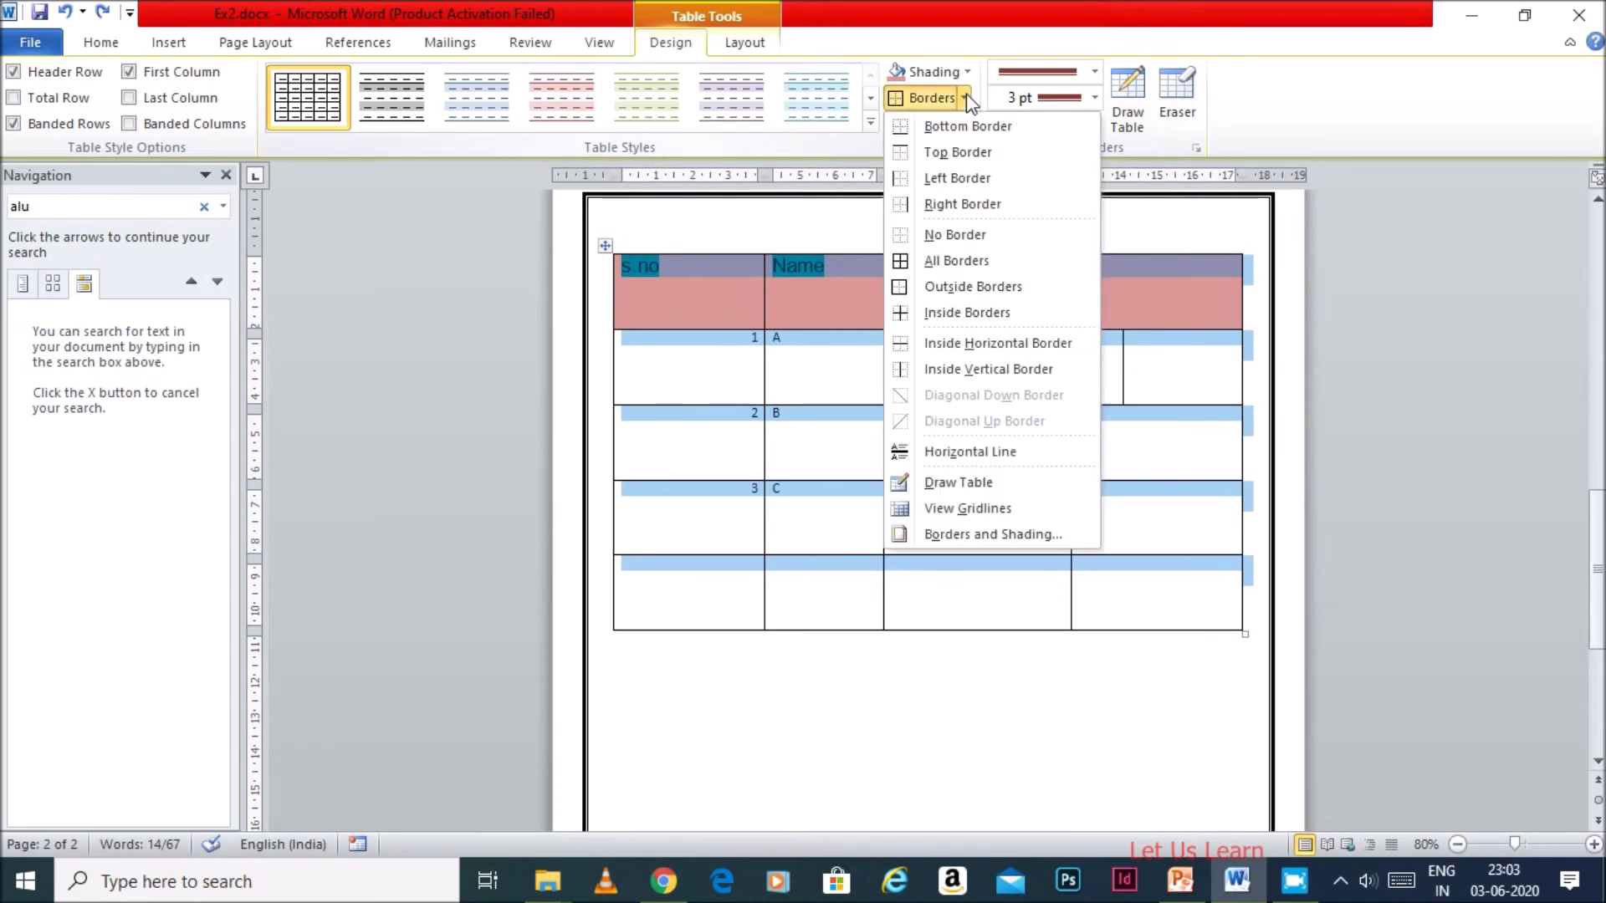
click(956, 288)
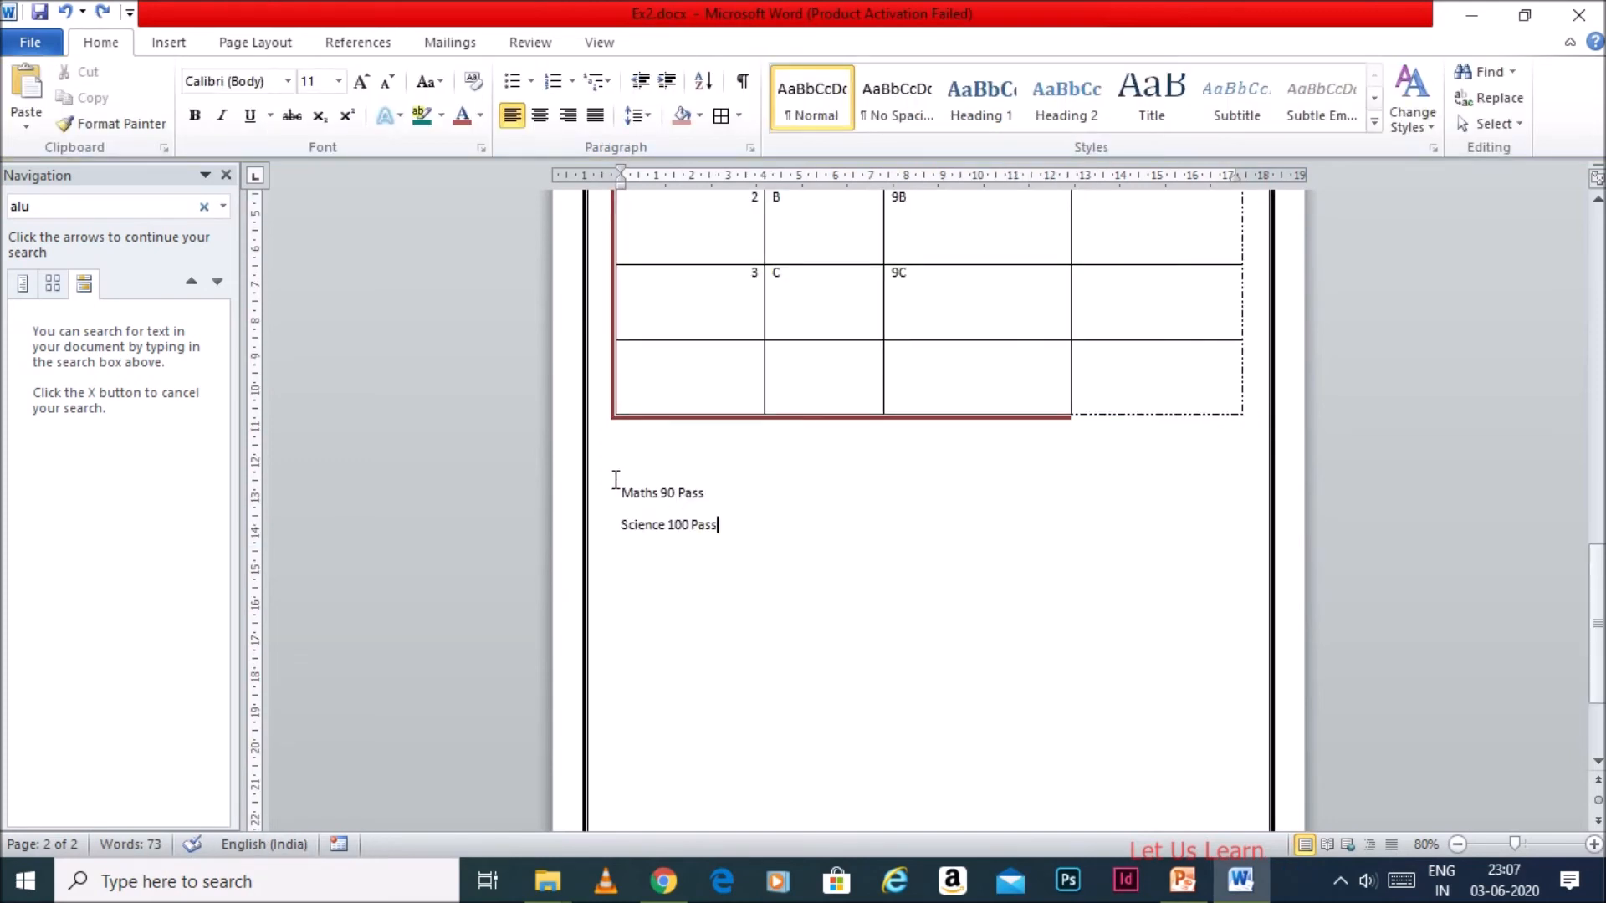
Convert the Maths and Science result lines below the table into a table with 3 columns, separating the text at the spaces
drag(632, 497, 724, 540)
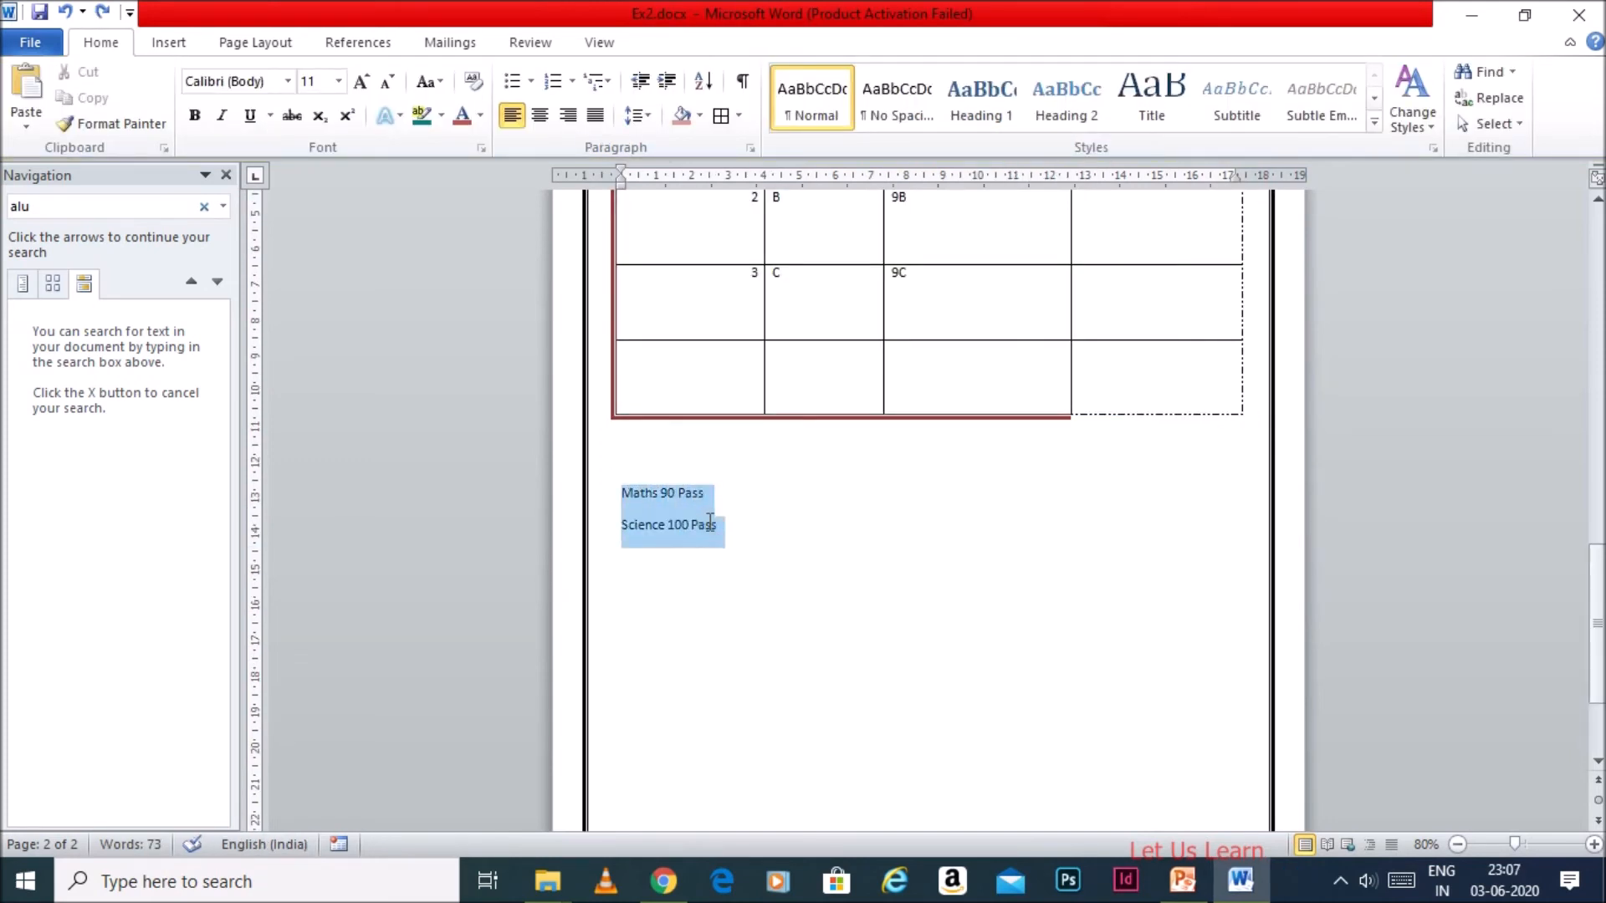
click(168, 42)
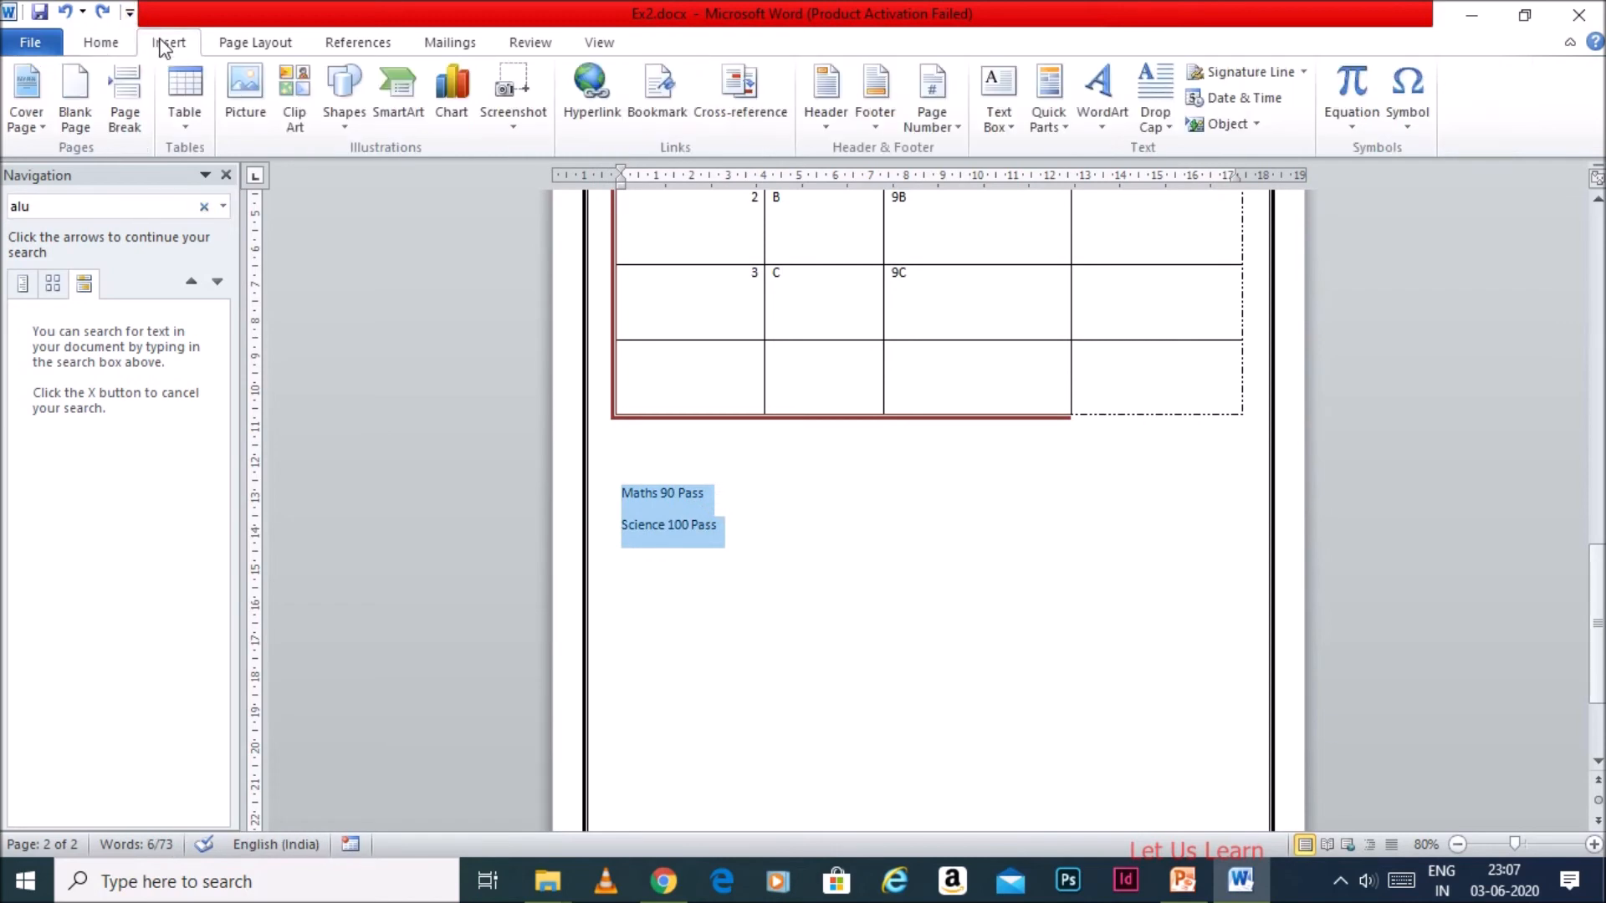
click(194, 128)
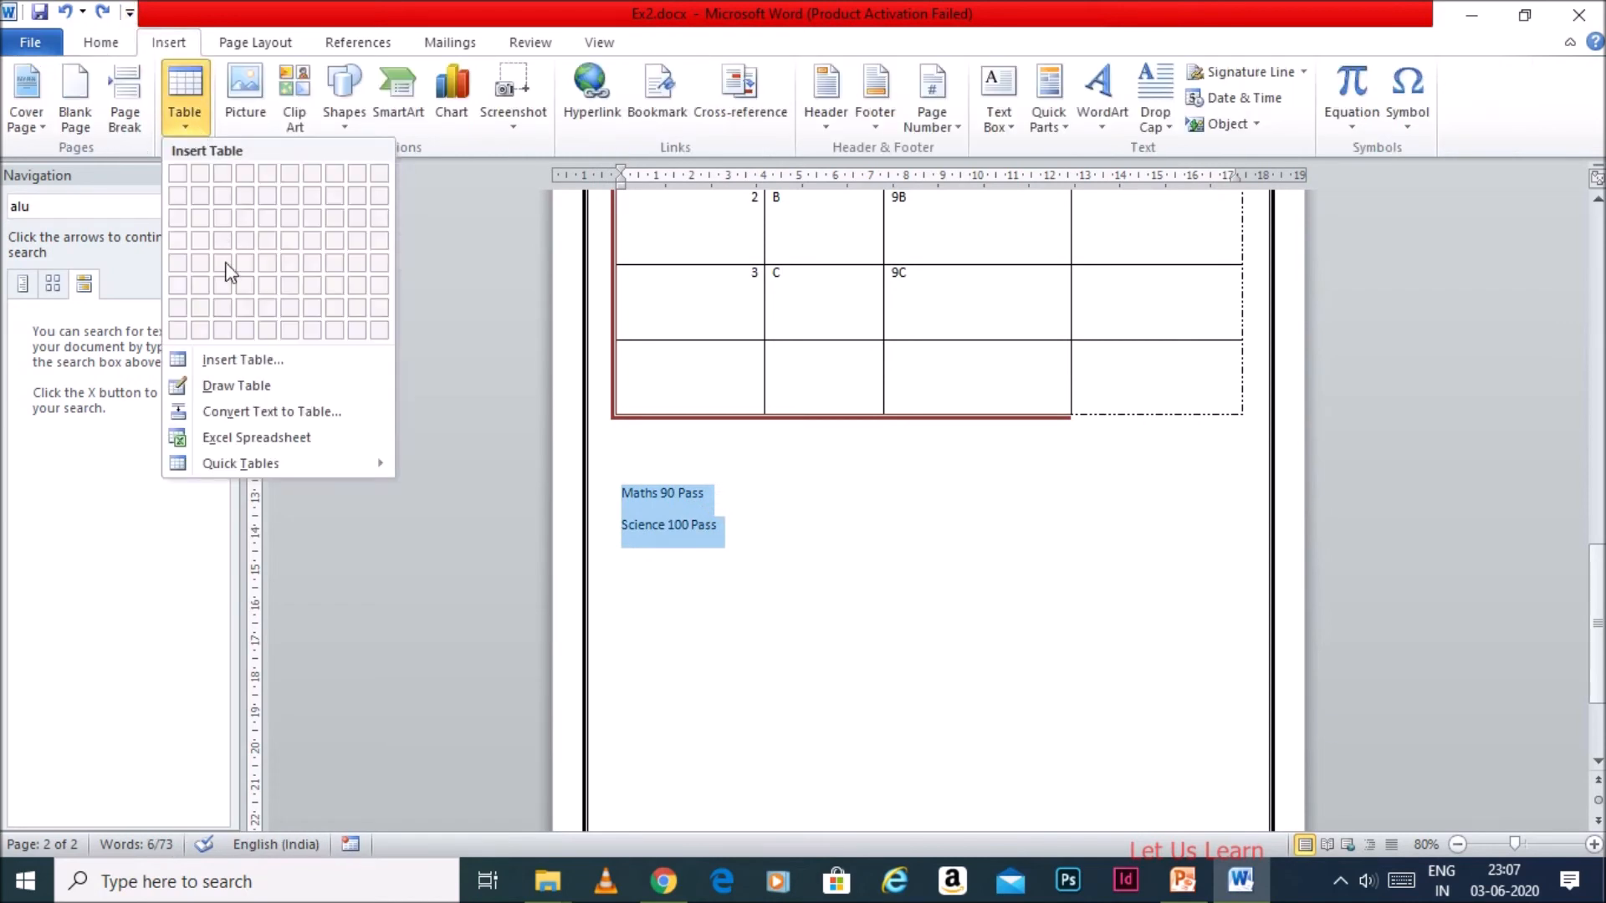
click(267, 409)
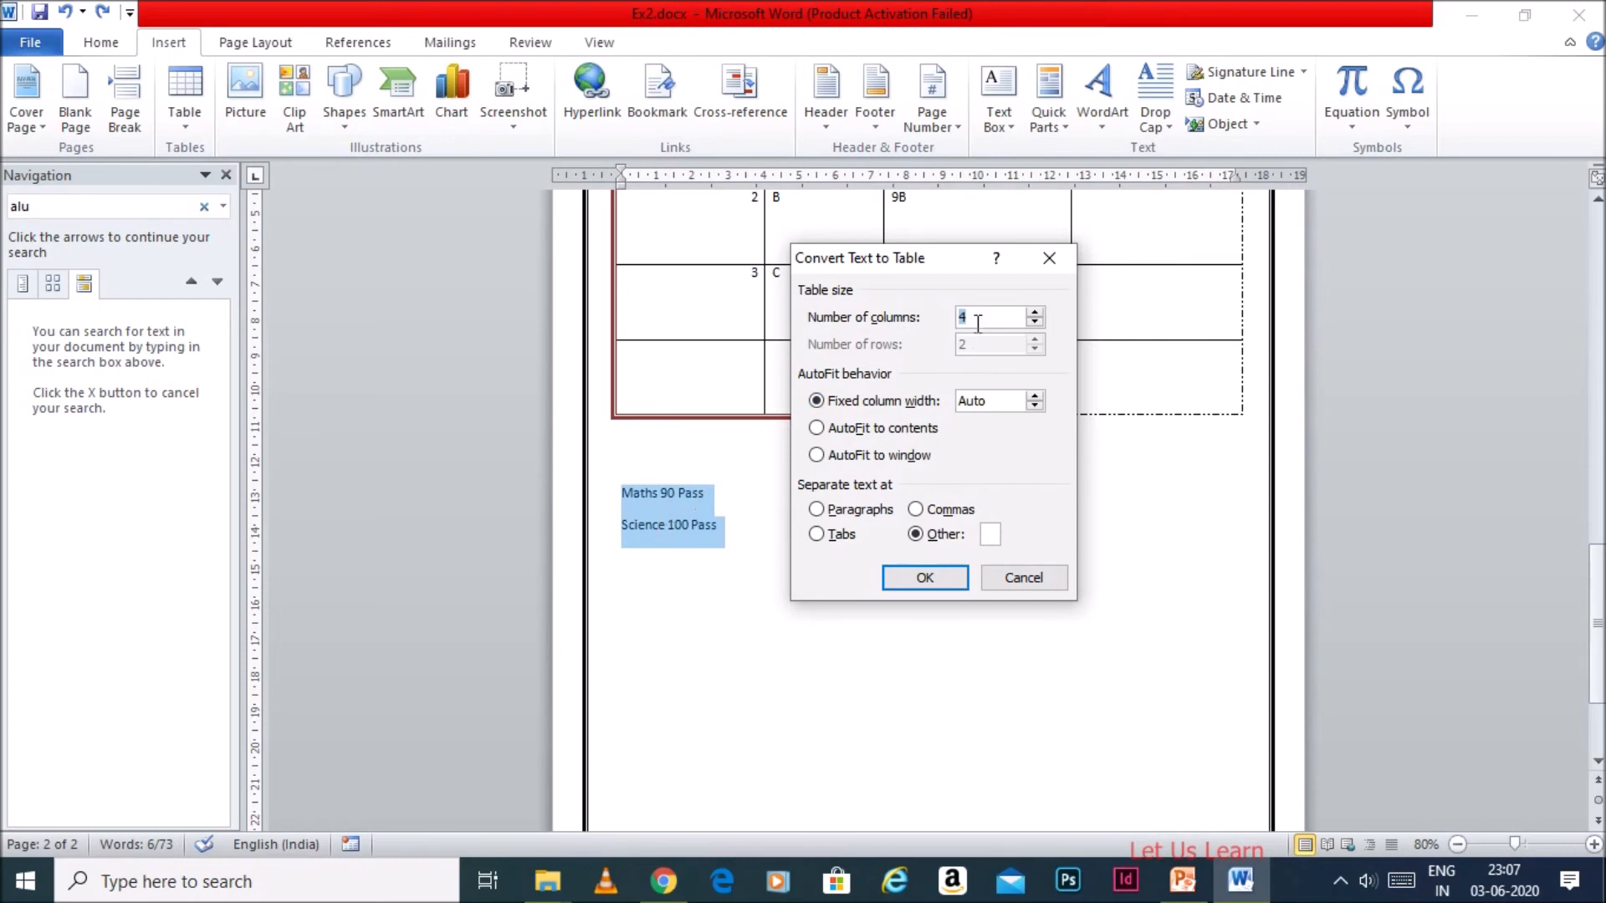
text(3)
click(995, 536)
click(920, 577)
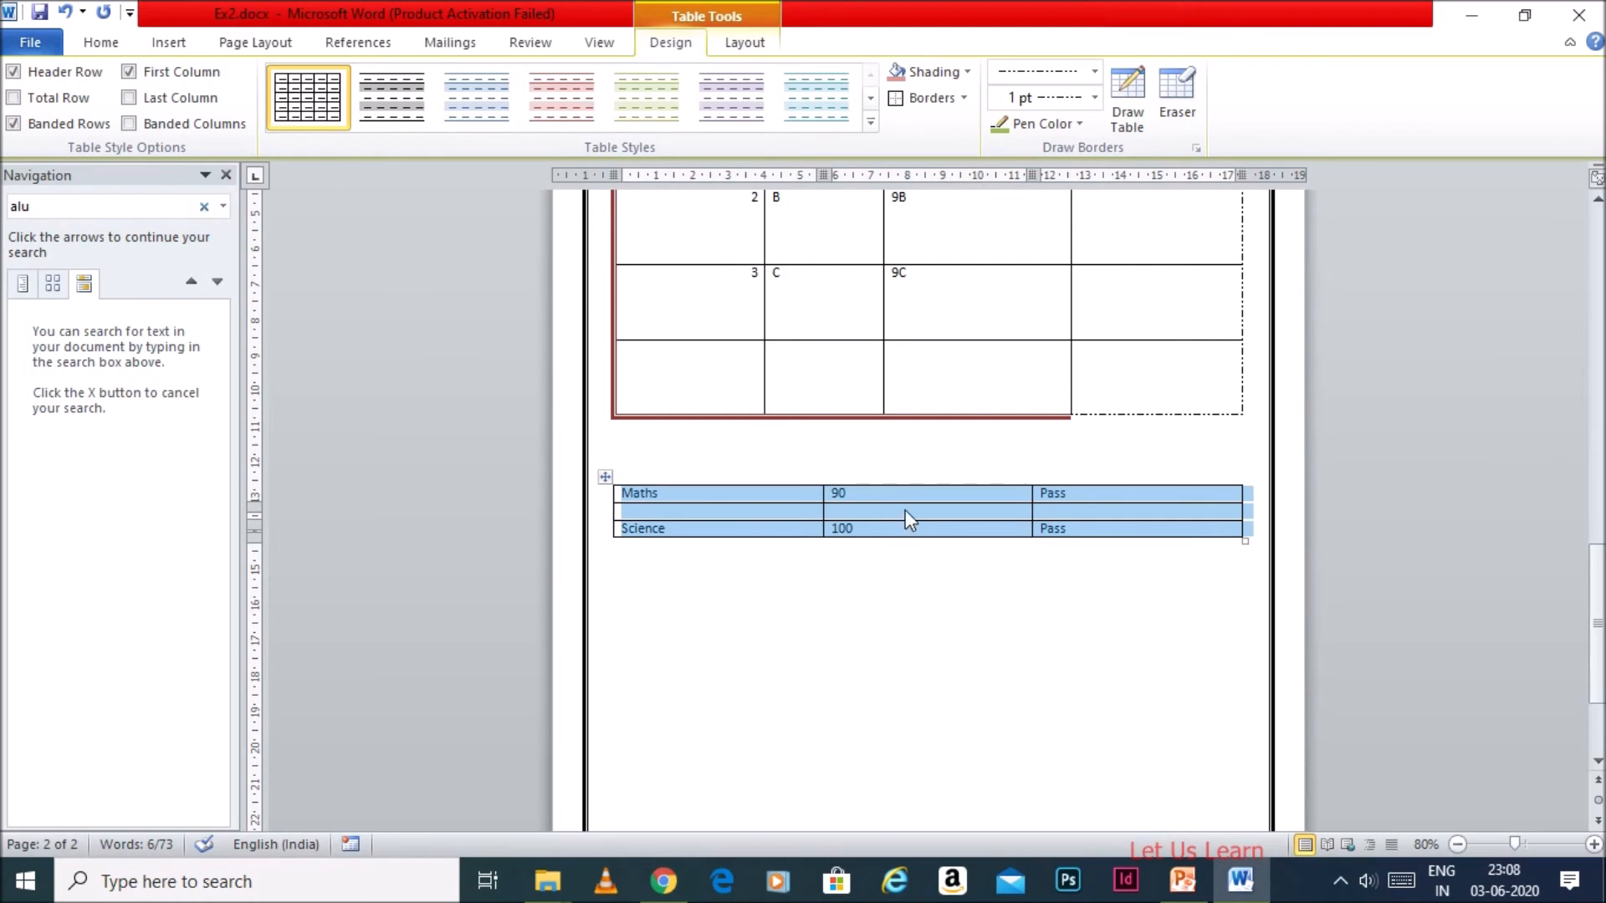
click(892, 495)
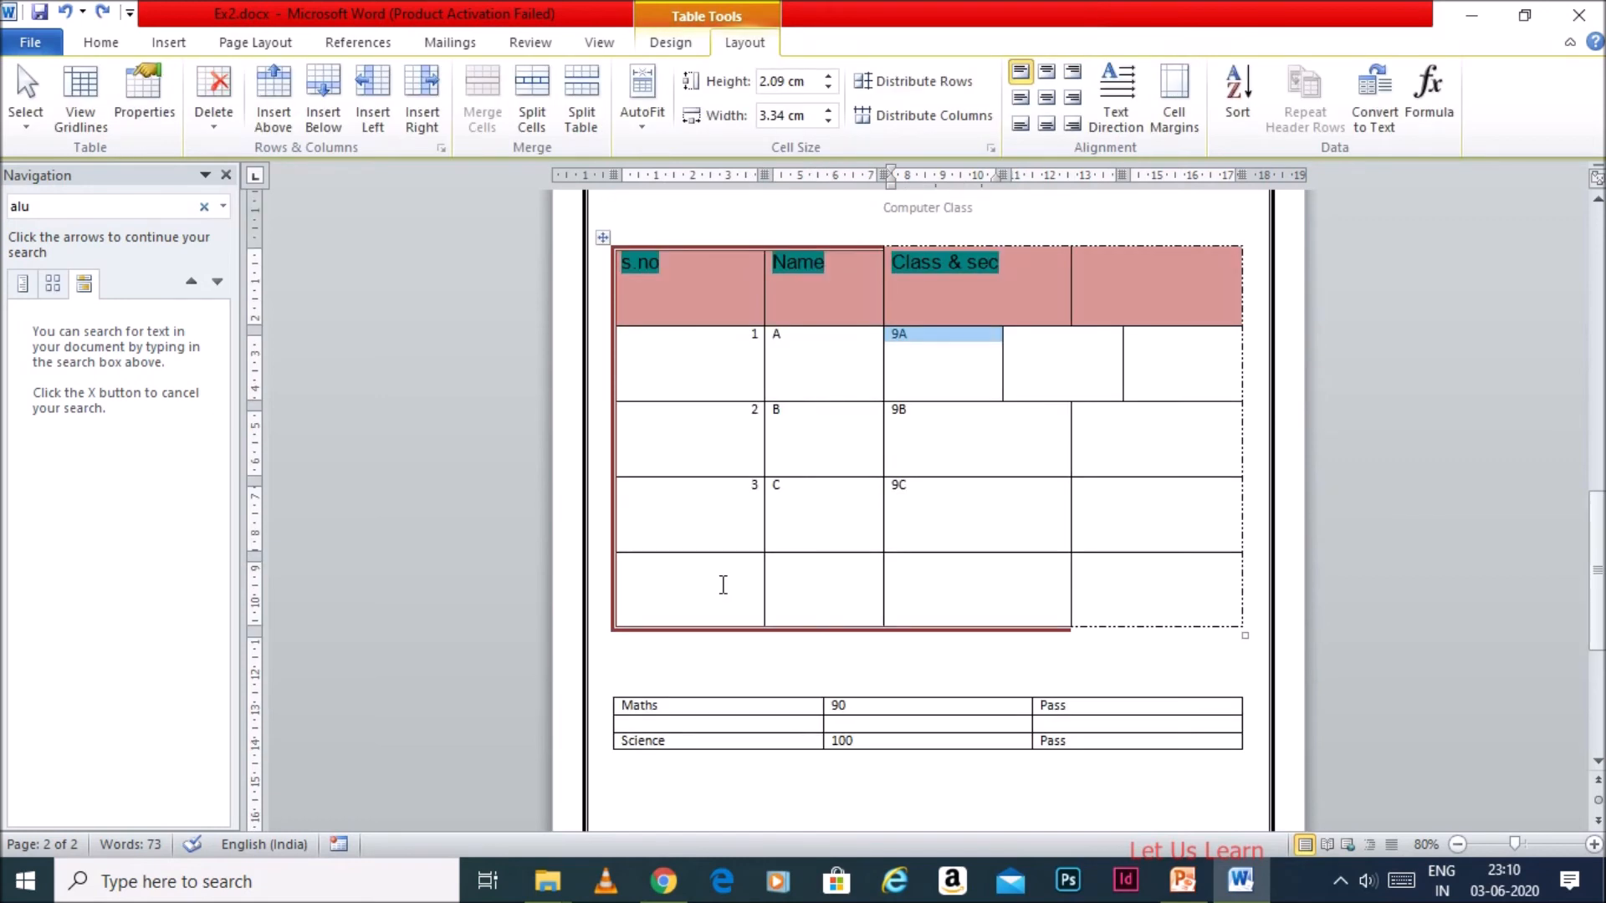
Delete the empty last row of the s.no table
drag(724, 584, 1113, 584)
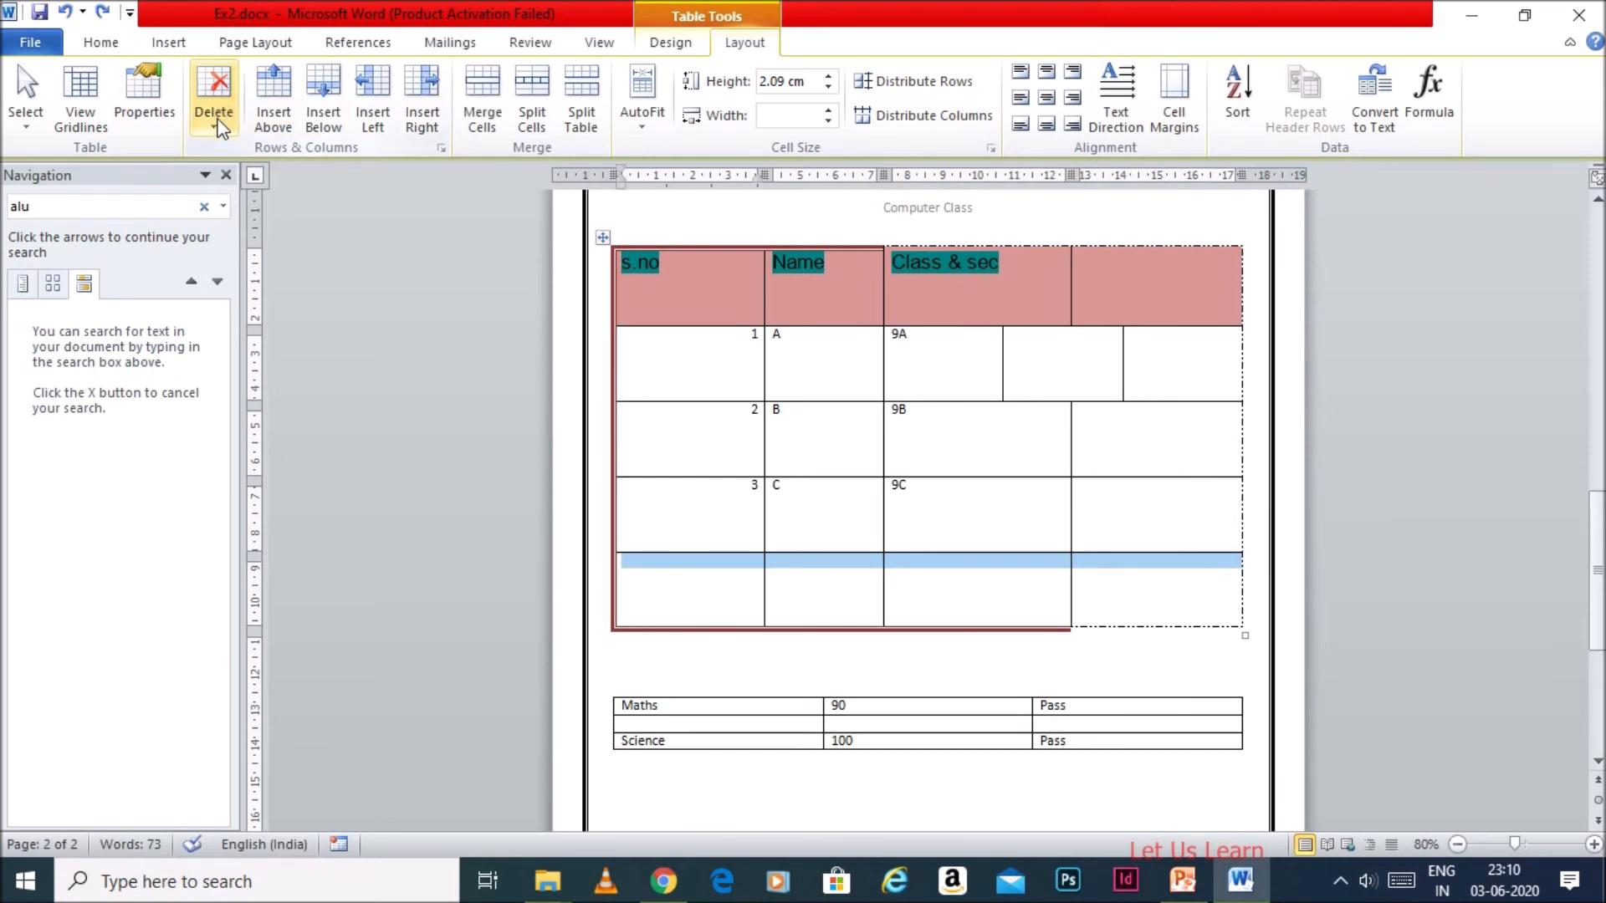
click(220, 132)
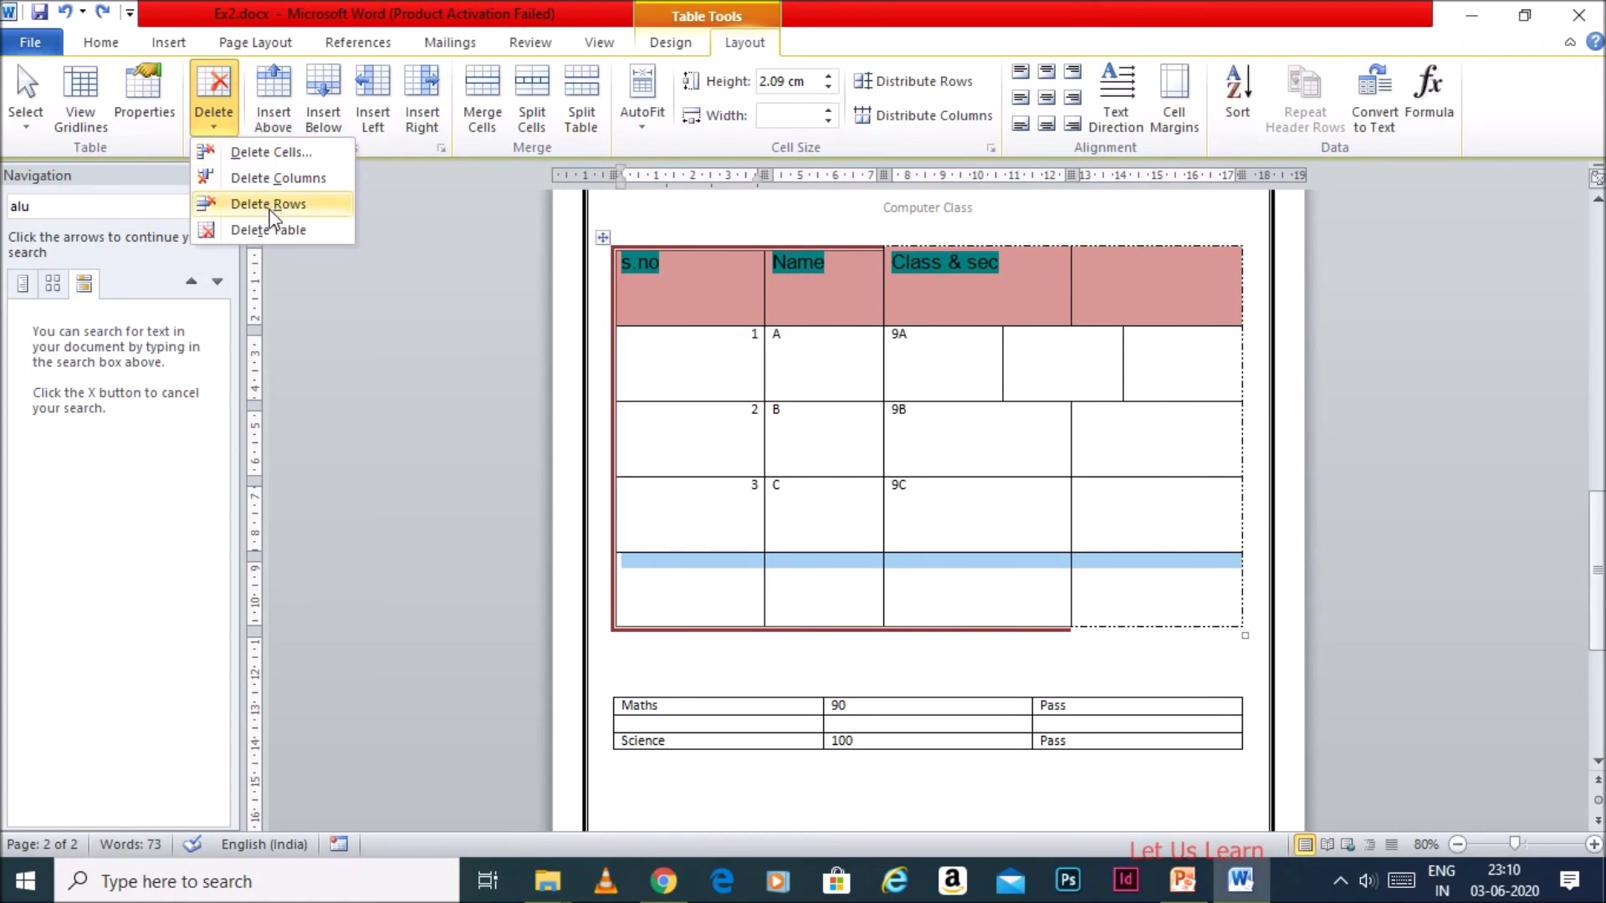
click(269, 208)
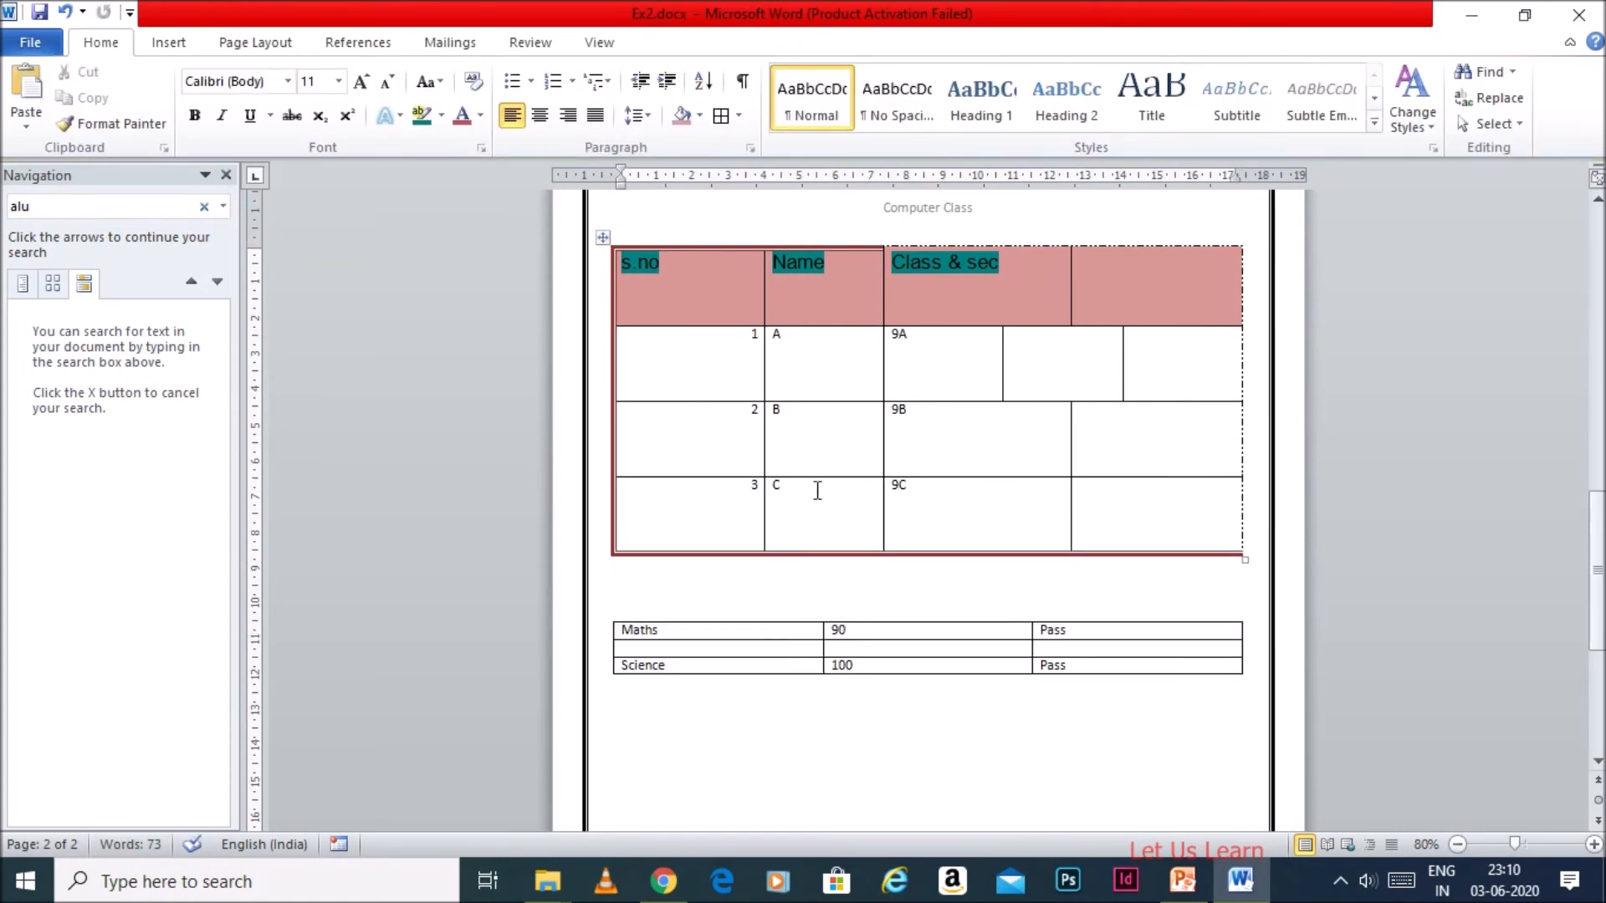
Delete the Name column from the s.no table
drag(778, 261, 824, 530)
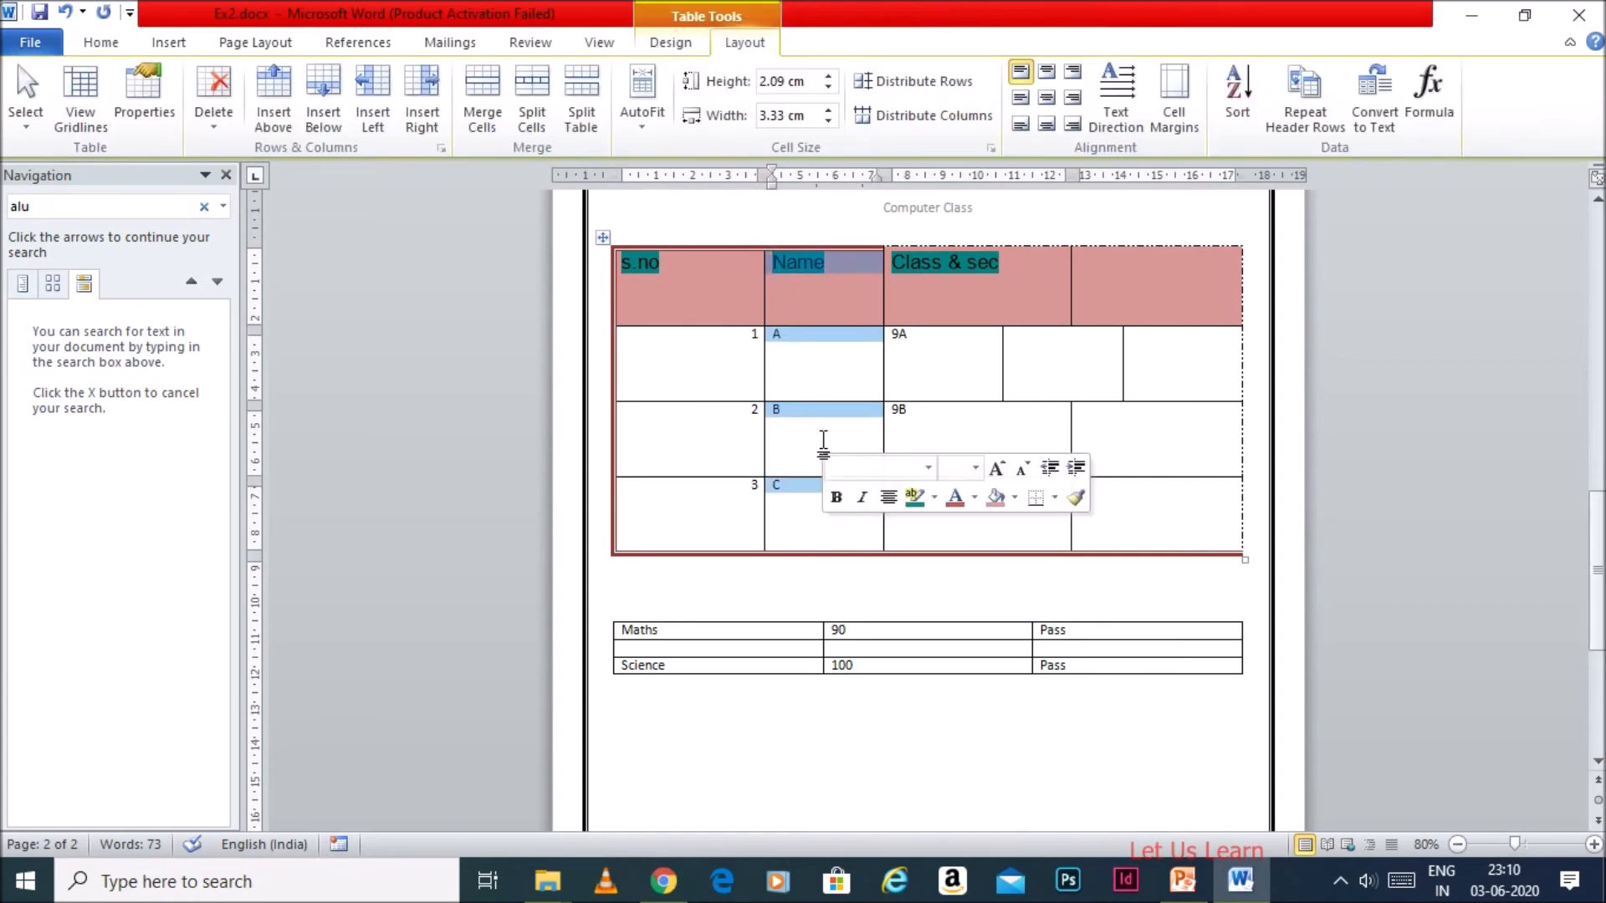
right_click(826, 303)
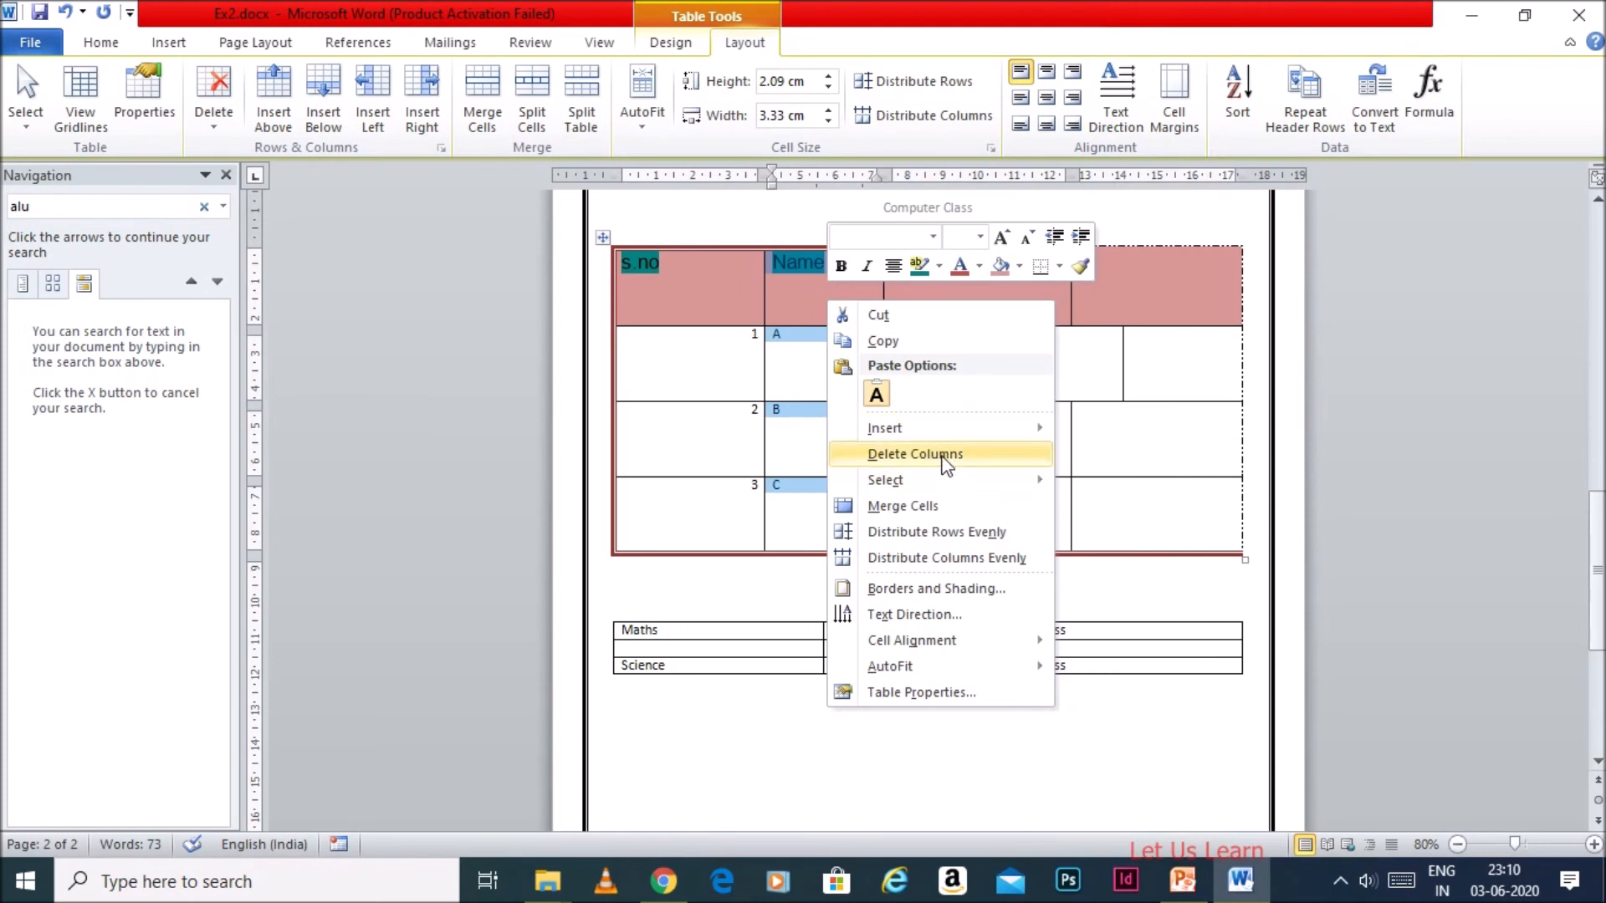
click(942, 455)
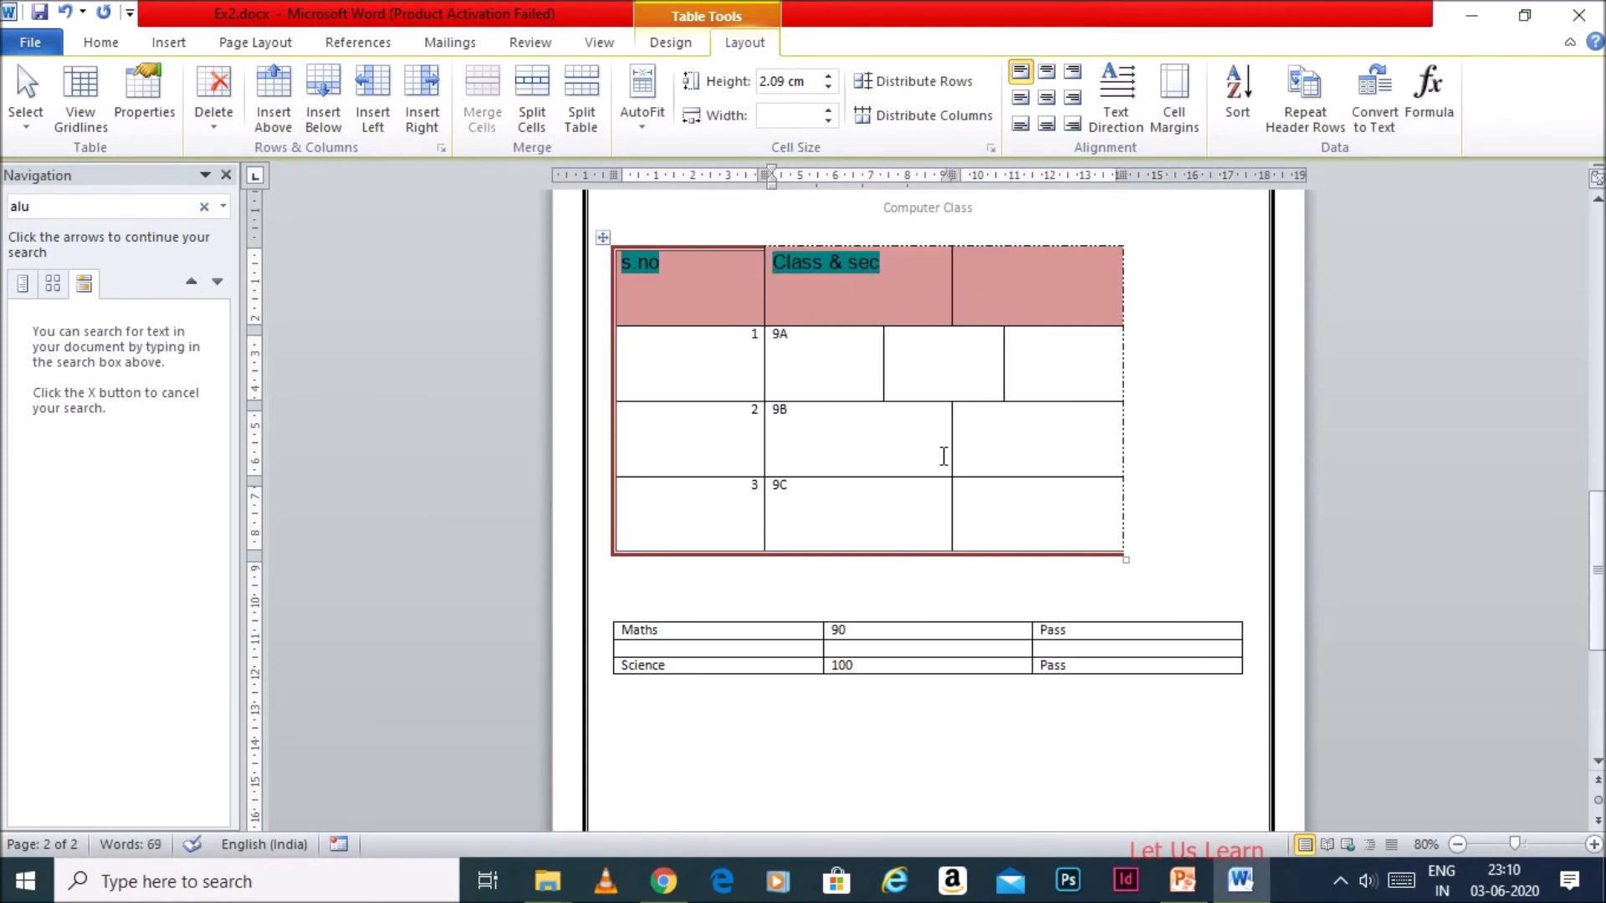